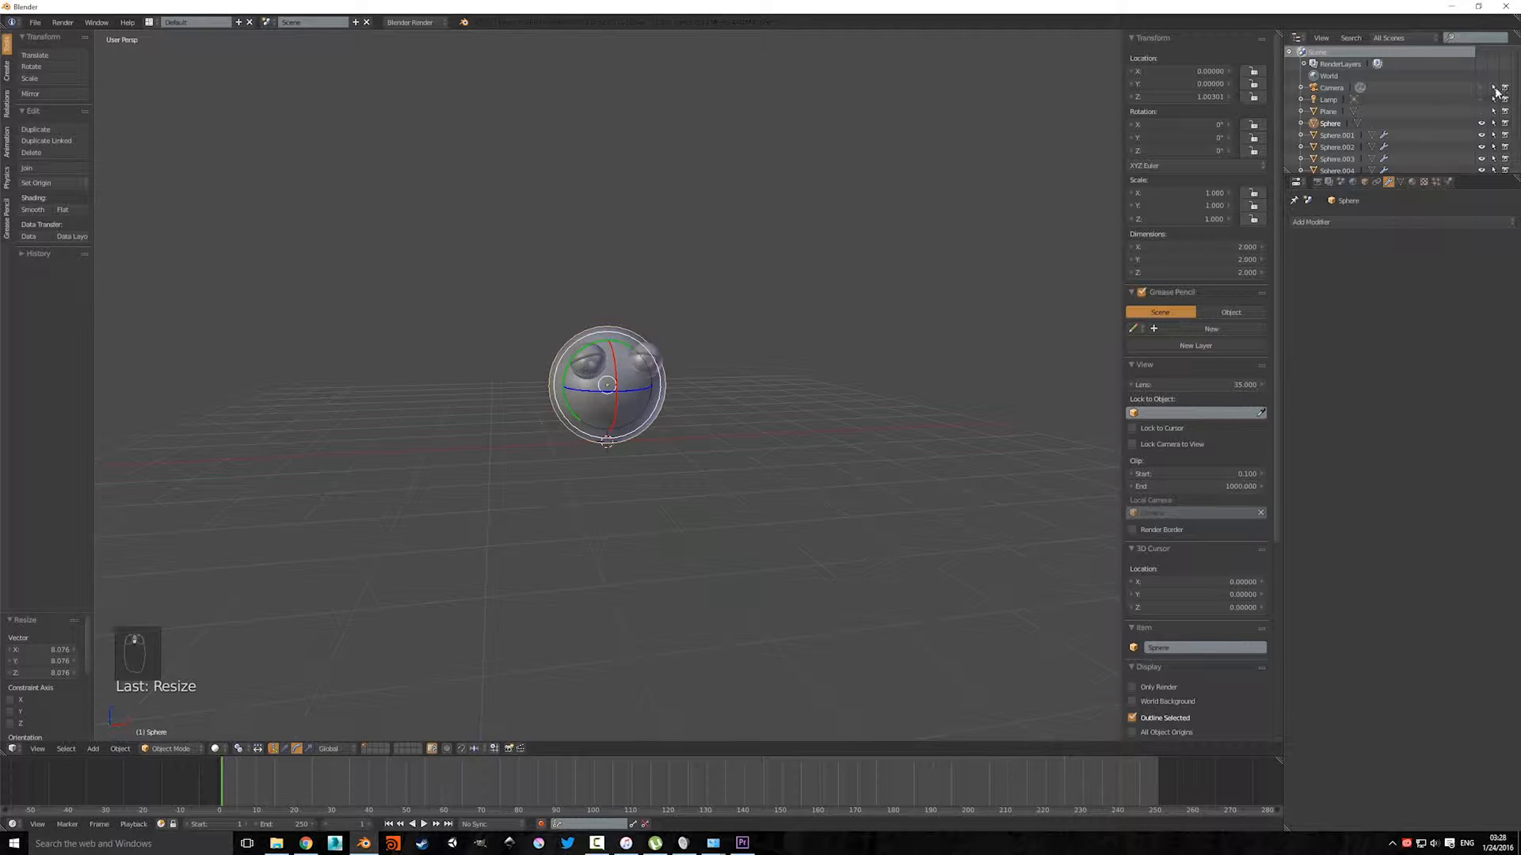
Step: Unhide the ground plane and switch the render engine to Cycles Render
{"action": "left_click", "coordinate": [1481, 112]}
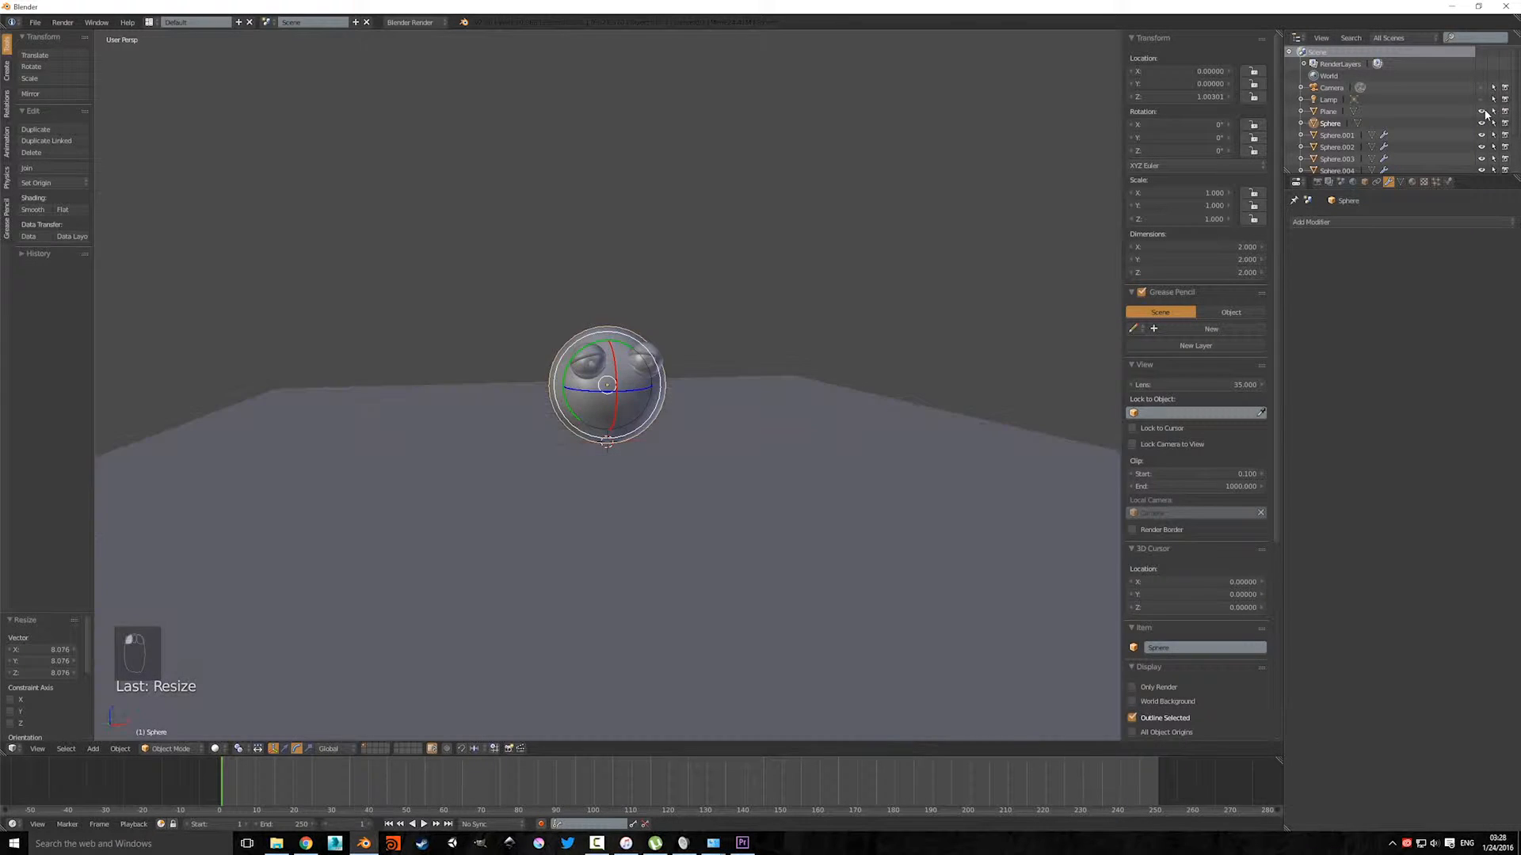
{"action": "left_click", "coordinate": [413, 22]}
{"action": "left_click", "coordinate": [412, 63]}
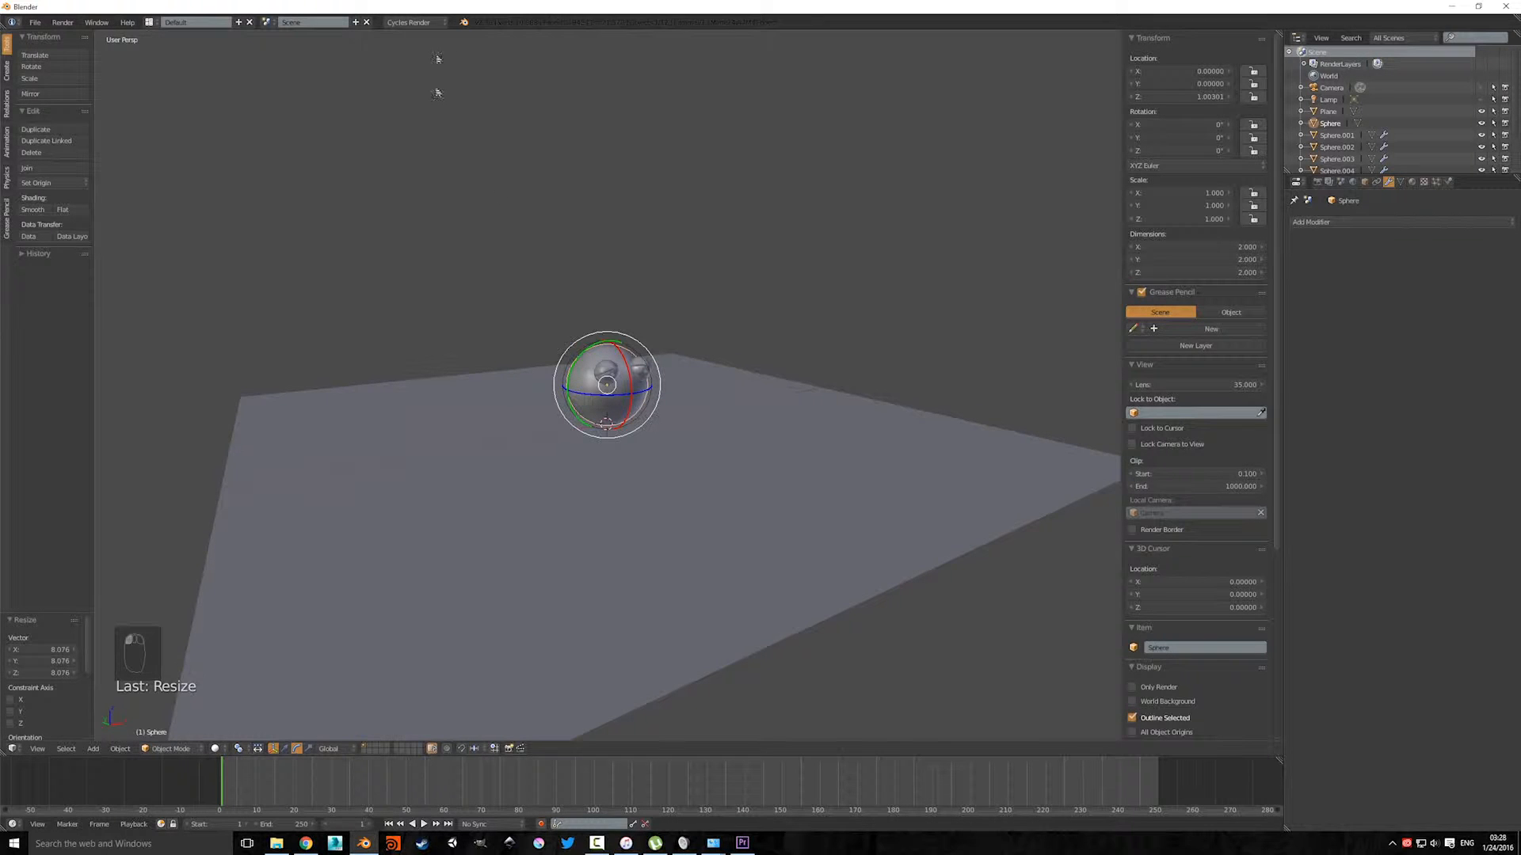
{"action": "scroll", "coordinate": [679, 478], "scroll_direction": "up", "scroll_amount": 6}
{"action": "scroll", "coordinate": [737, 516], "scroll_direction": "down", "scroll_amount": 3}
{"action": "middle_click_drag", "start_coordinate": [736, 516], "coordinate": [596, 463]}
{"action": "scroll", "coordinate": [635, 495], "scroll_direction": "up", "scroll_amount": 2}
{"action": "scroll", "coordinate": [713, 510], "scroll_direction": "down", "scroll_amount": 3}
{"action": "key", "text": "shift+a"}
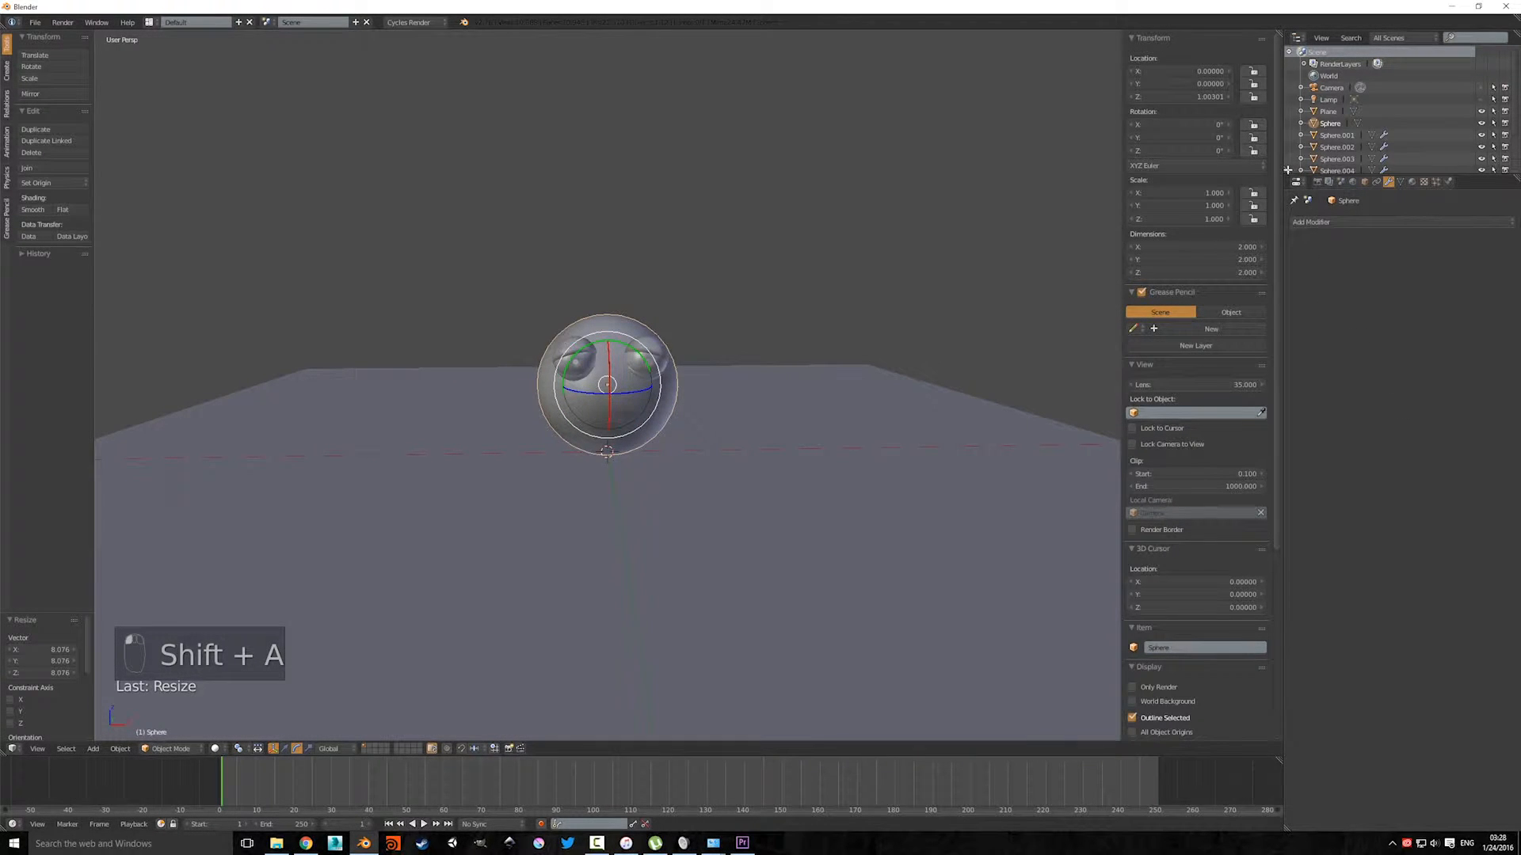
Step: Split off a new area above the outliner and turn it into a 3D view looking through the camera
{"action": "left_click_drag", "start_coordinate": [1287, 172], "coordinate": [1289, 321]}
{"action": "left_click_drag", "start_coordinate": [1296, 185], "coordinate": [1298, 197]}
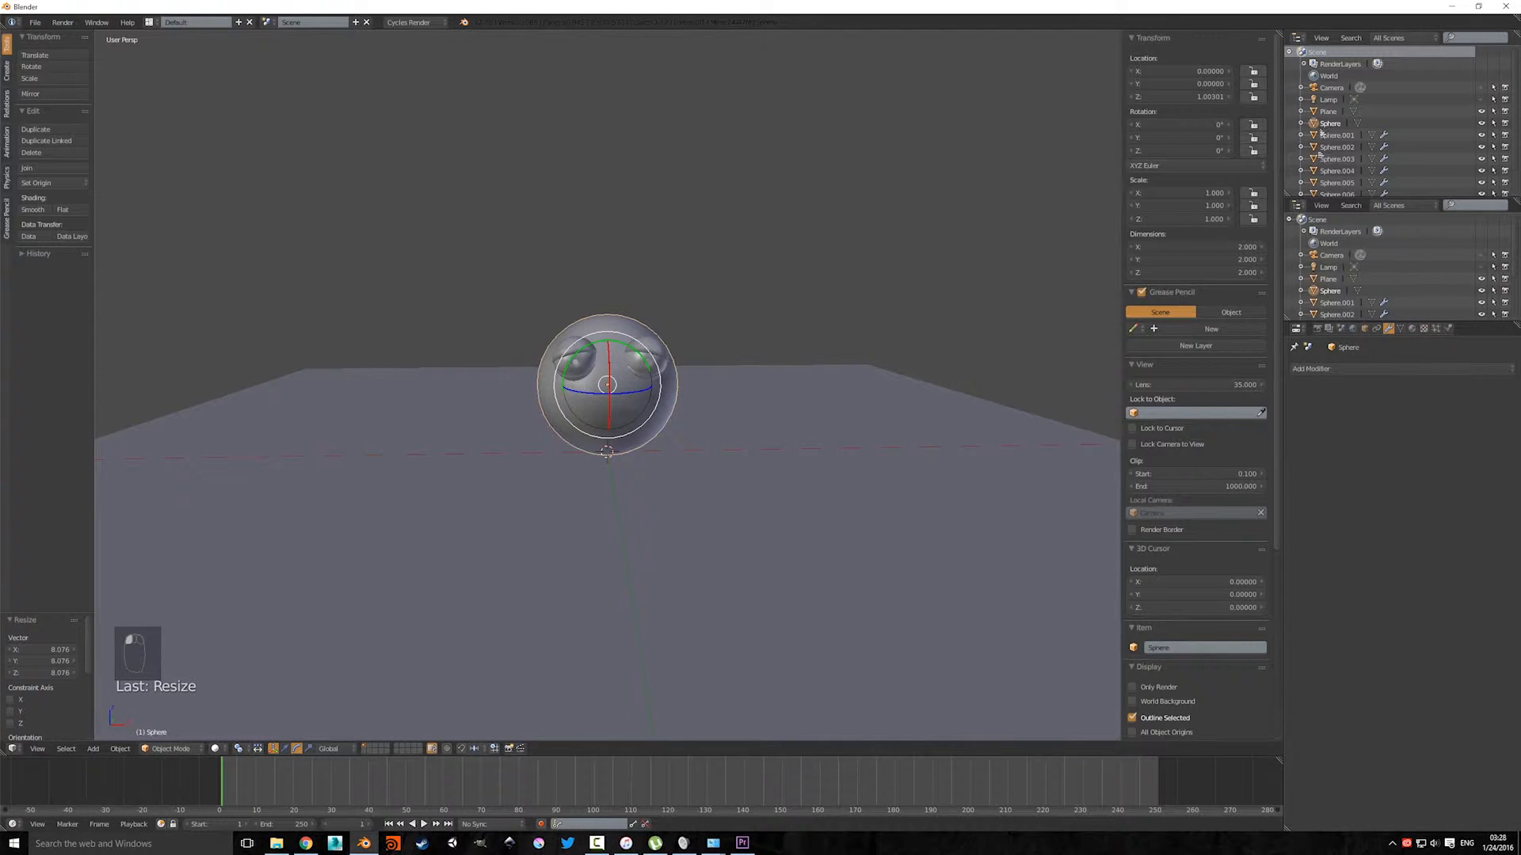
{"action": "left_click", "coordinate": [1298, 39]}
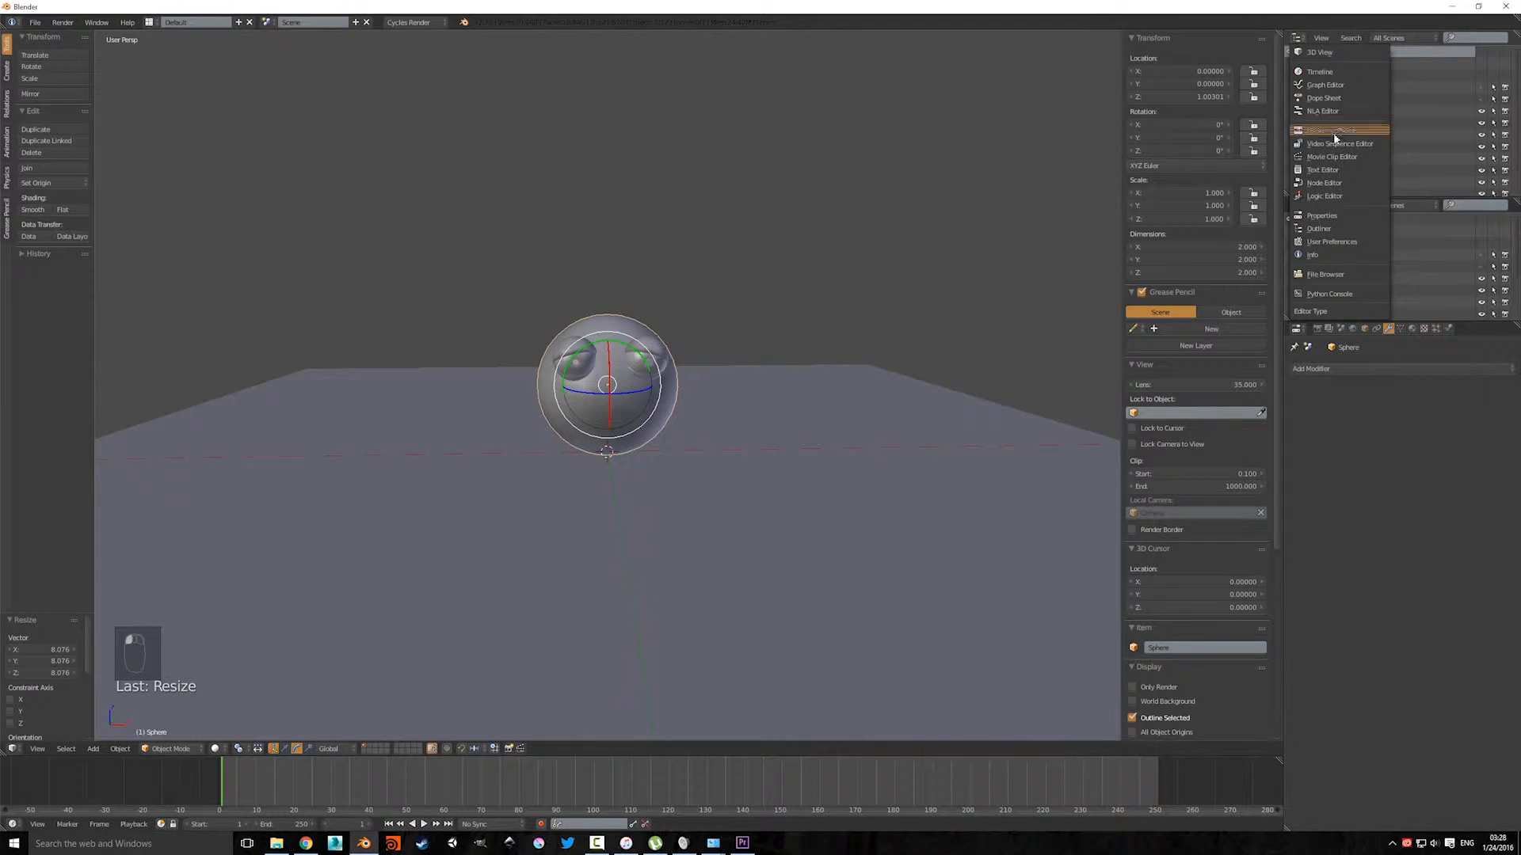
{"action": "left_click", "coordinate": [1319, 52]}
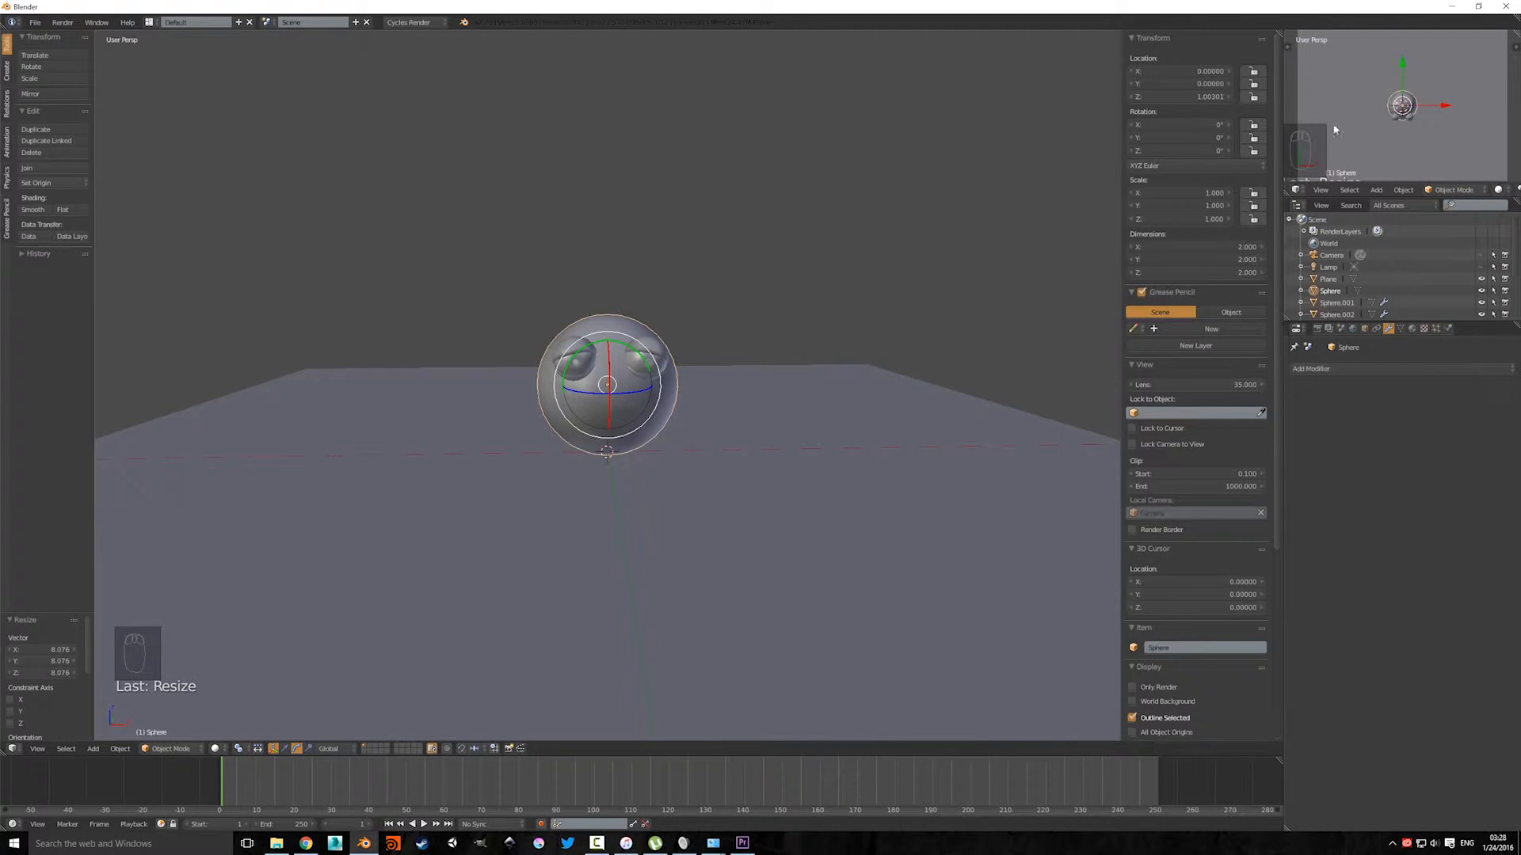
{"action": "key", "text": "KP_0"}
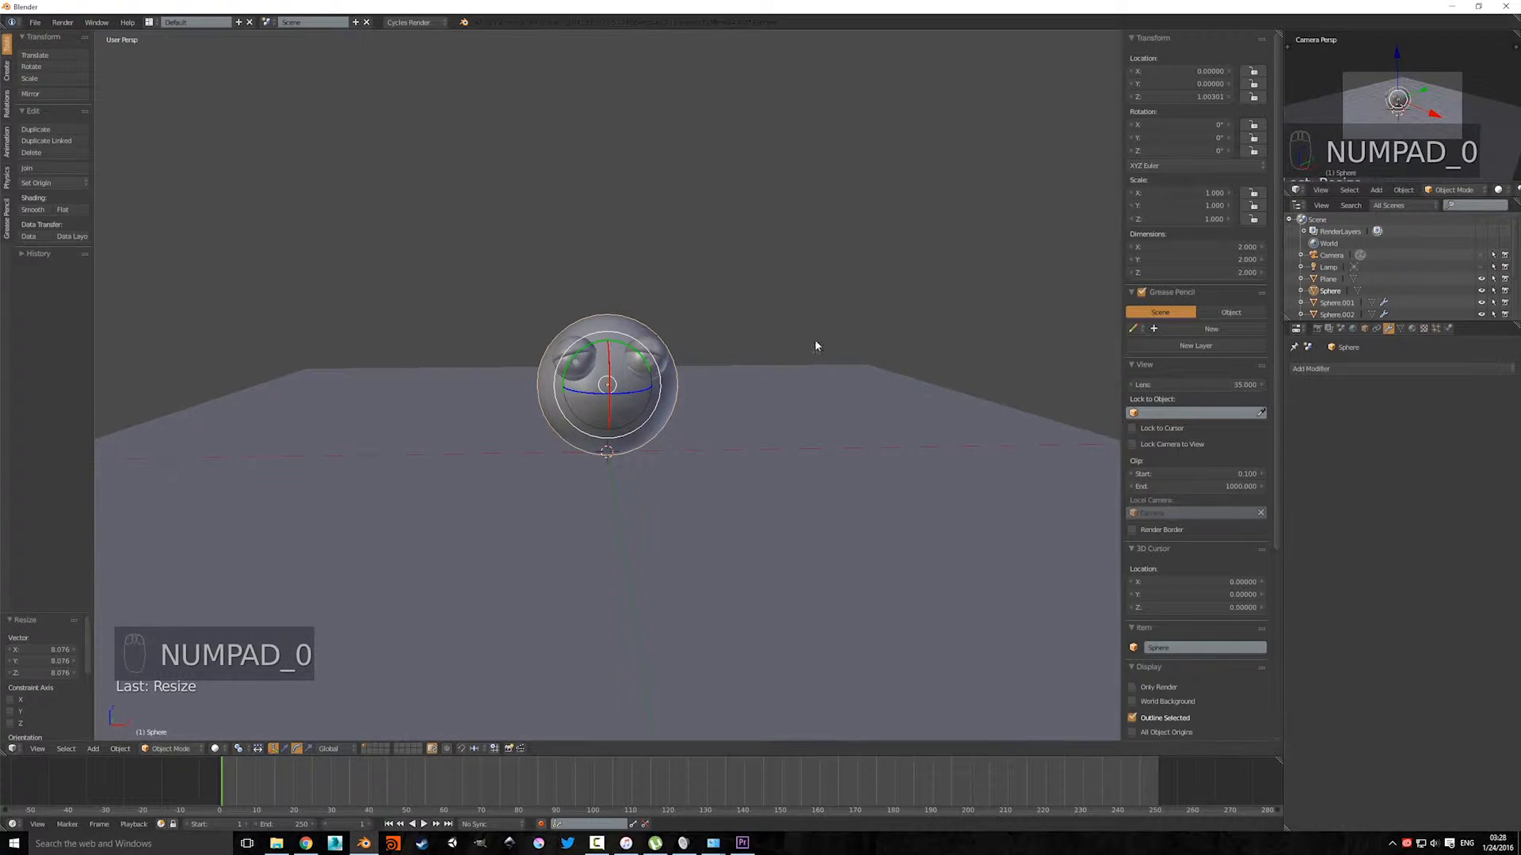
Step: Unhide the camera, select it and rotate it about -45° around the global Z axis
{"action": "scroll", "coordinate": [638, 326], "scroll_direction": "down", "scroll_amount": 6}
{"action": "scroll", "coordinate": [673, 319], "scroll_direction": "up", "scroll_amount": 2}
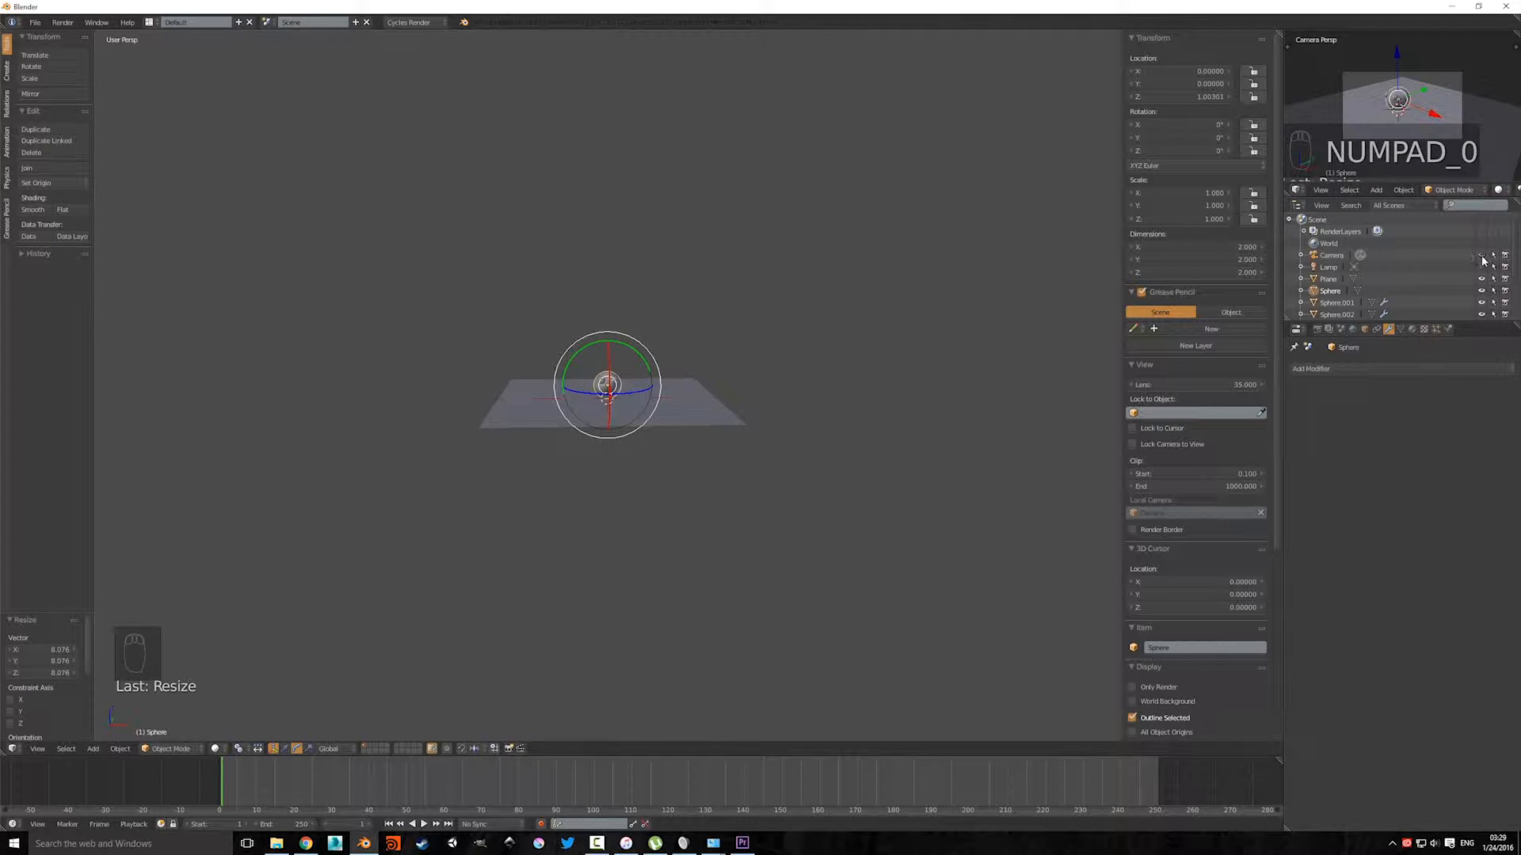
{"action": "left_click", "coordinate": [1482, 255]}
{"action": "right_click", "coordinate": [726, 338]}
{"action": "middle_click_drag", "start_coordinate": [727, 339], "coordinate": [624, 578]}
{"action": "left_click_drag", "start_coordinate": [640, 545], "coordinate": [588, 547]}
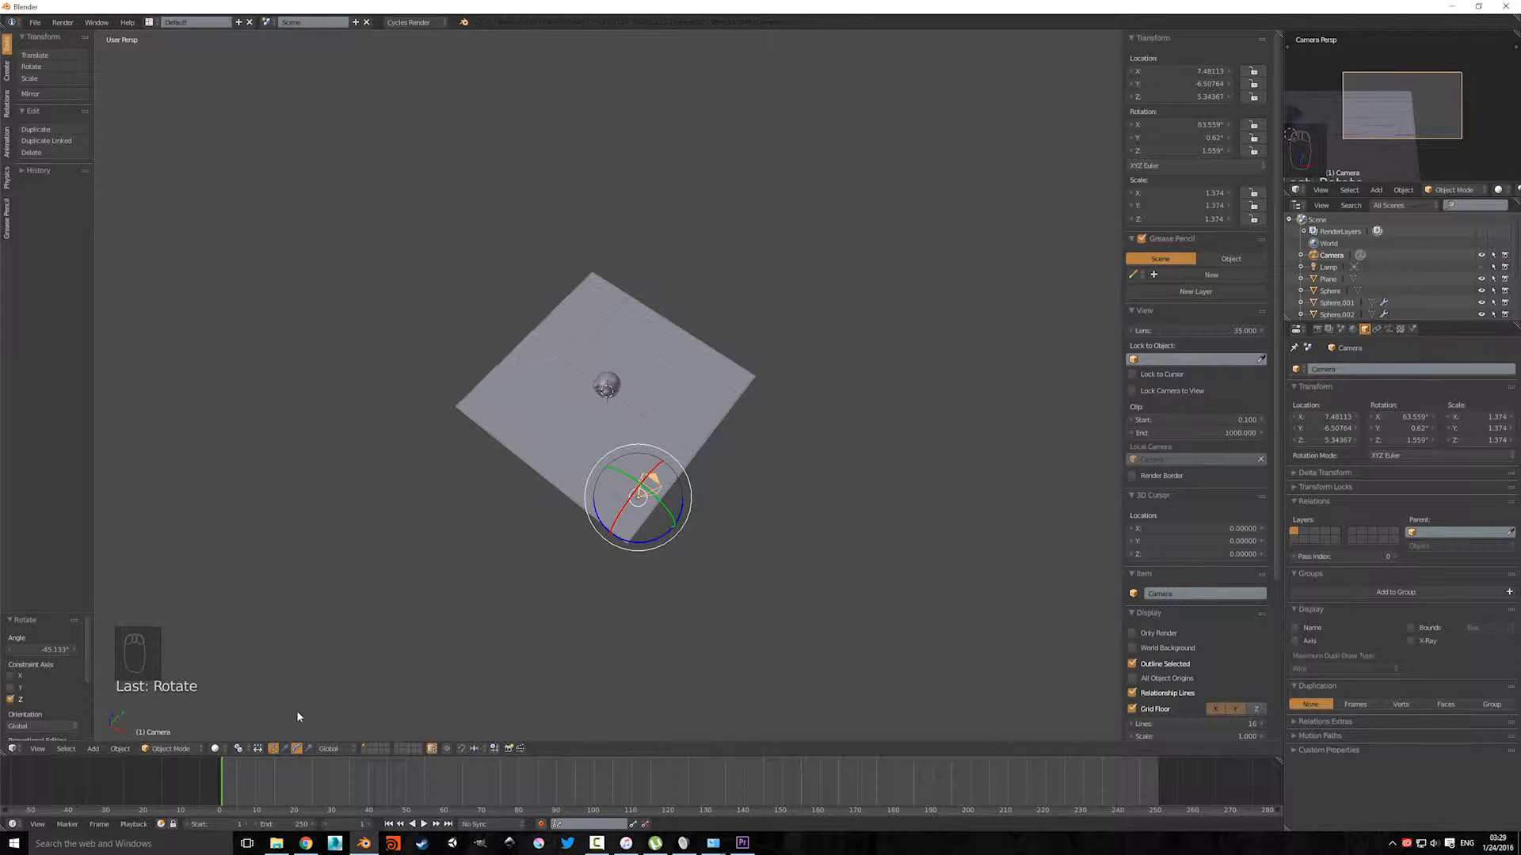
Step: Move the camera with Y locked to about X -0.1 and Z 0.92, in front of the character
{"action": "scroll", "coordinate": [669, 523], "scroll_direction": "up", "scroll_amount": 3}
{"action": "scroll", "coordinate": [684, 596], "scroll_direction": "down", "scroll_amount": 3}
{"action": "middle_click_drag", "start_coordinate": [685, 597], "coordinate": [842, 472]}
{"action": "key", "text": "g"}
{"action": "key", "text": "shift+y"}
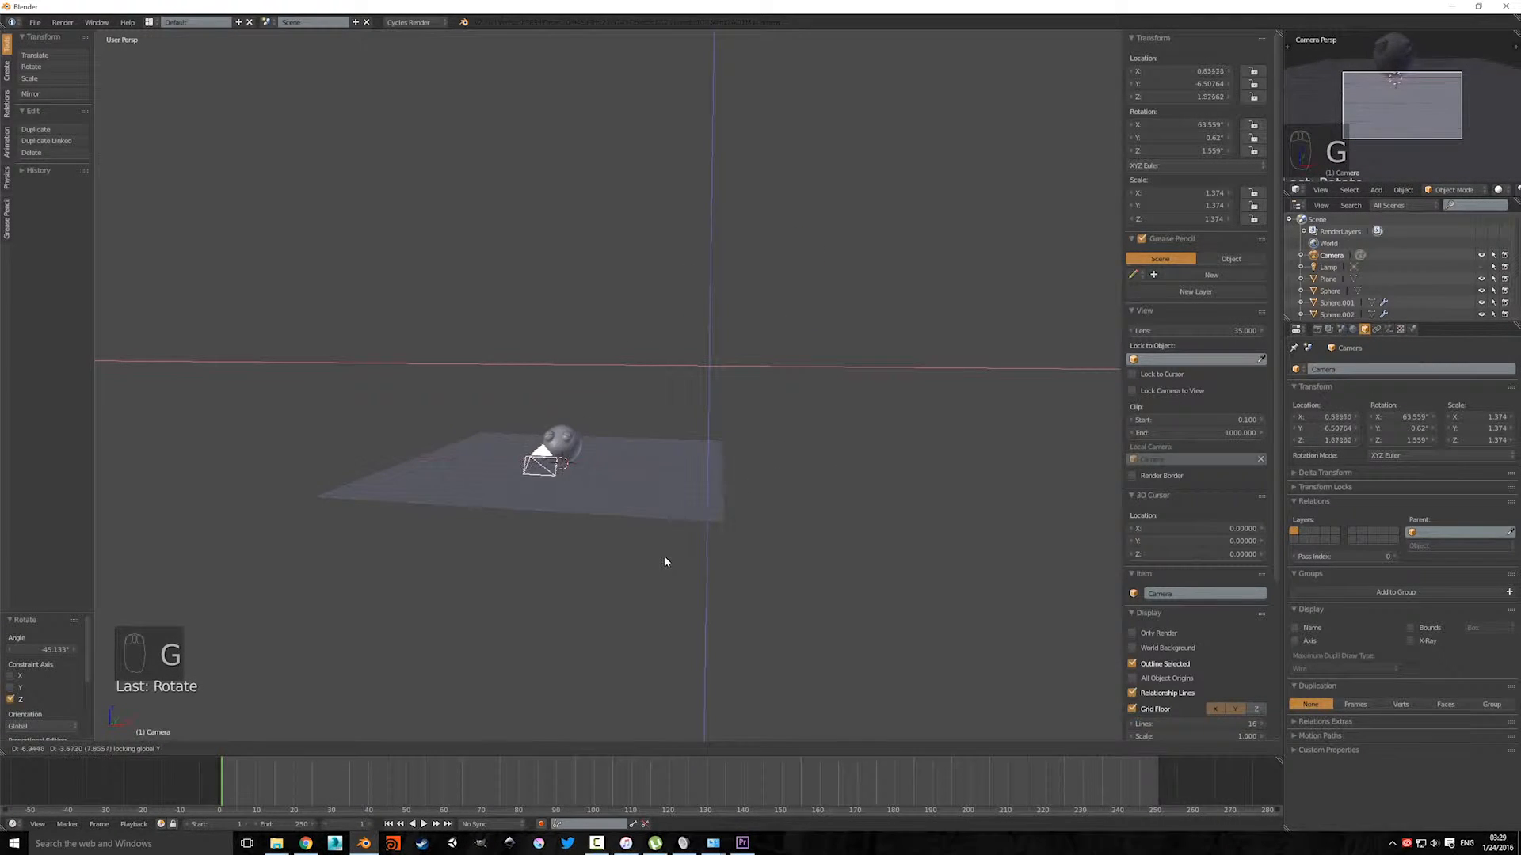
{"action": "left_click", "coordinate": [658, 564]}
Step: Tilt the camera about 28° around X toward the character and move it about 0.09 along Y
{"action": "middle_click_drag", "start_coordinate": [647, 570], "coordinate": [831, 463]}
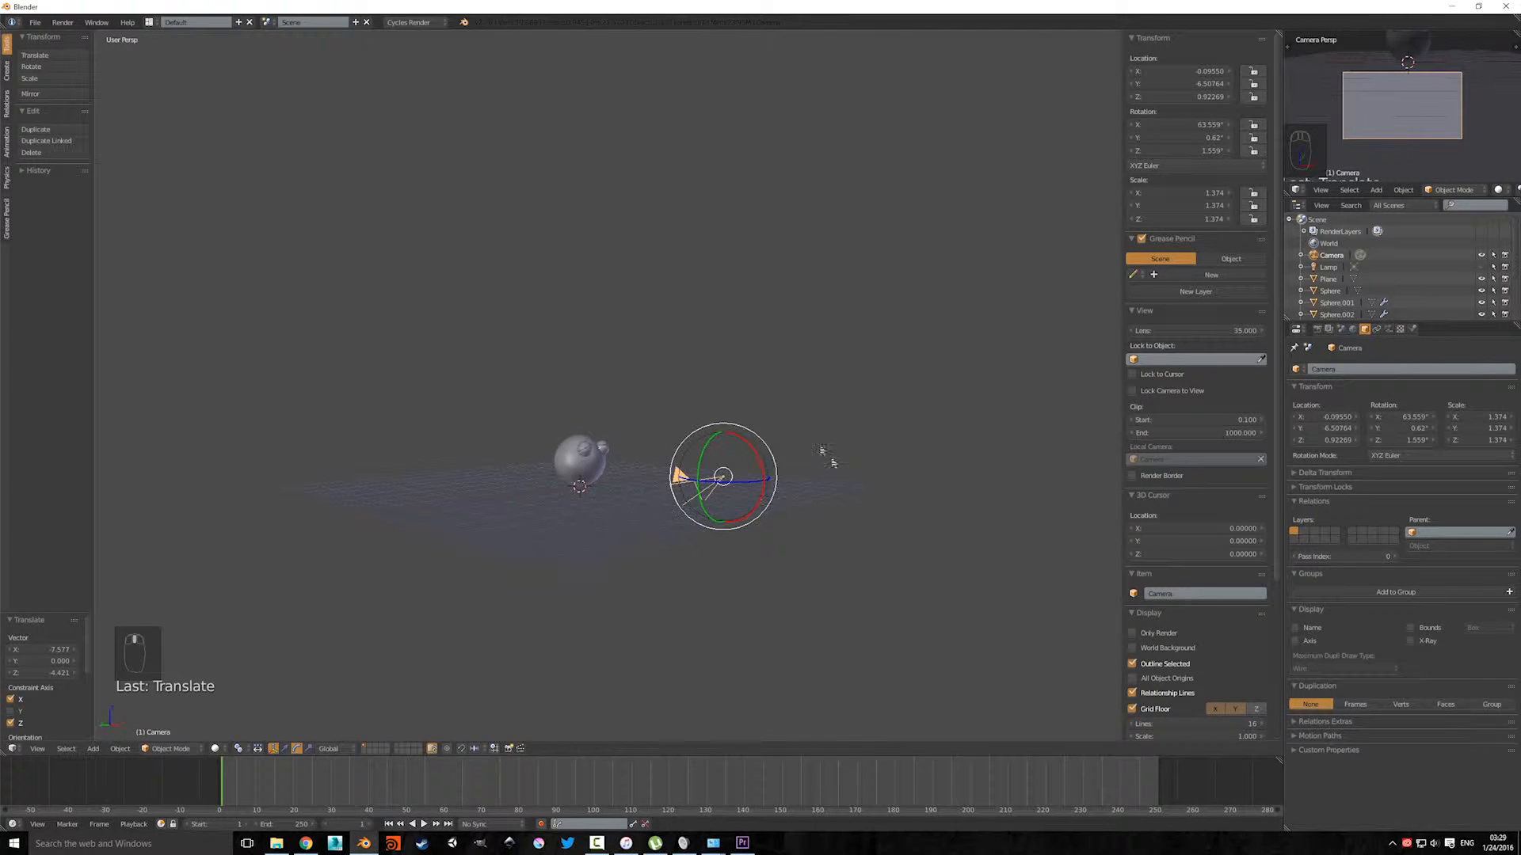
{"action": "left_click_drag", "start_coordinate": [750, 455], "coordinate": [762, 469]}
{"action": "middle_click_drag", "start_coordinate": [778, 567], "coordinate": [713, 649]}
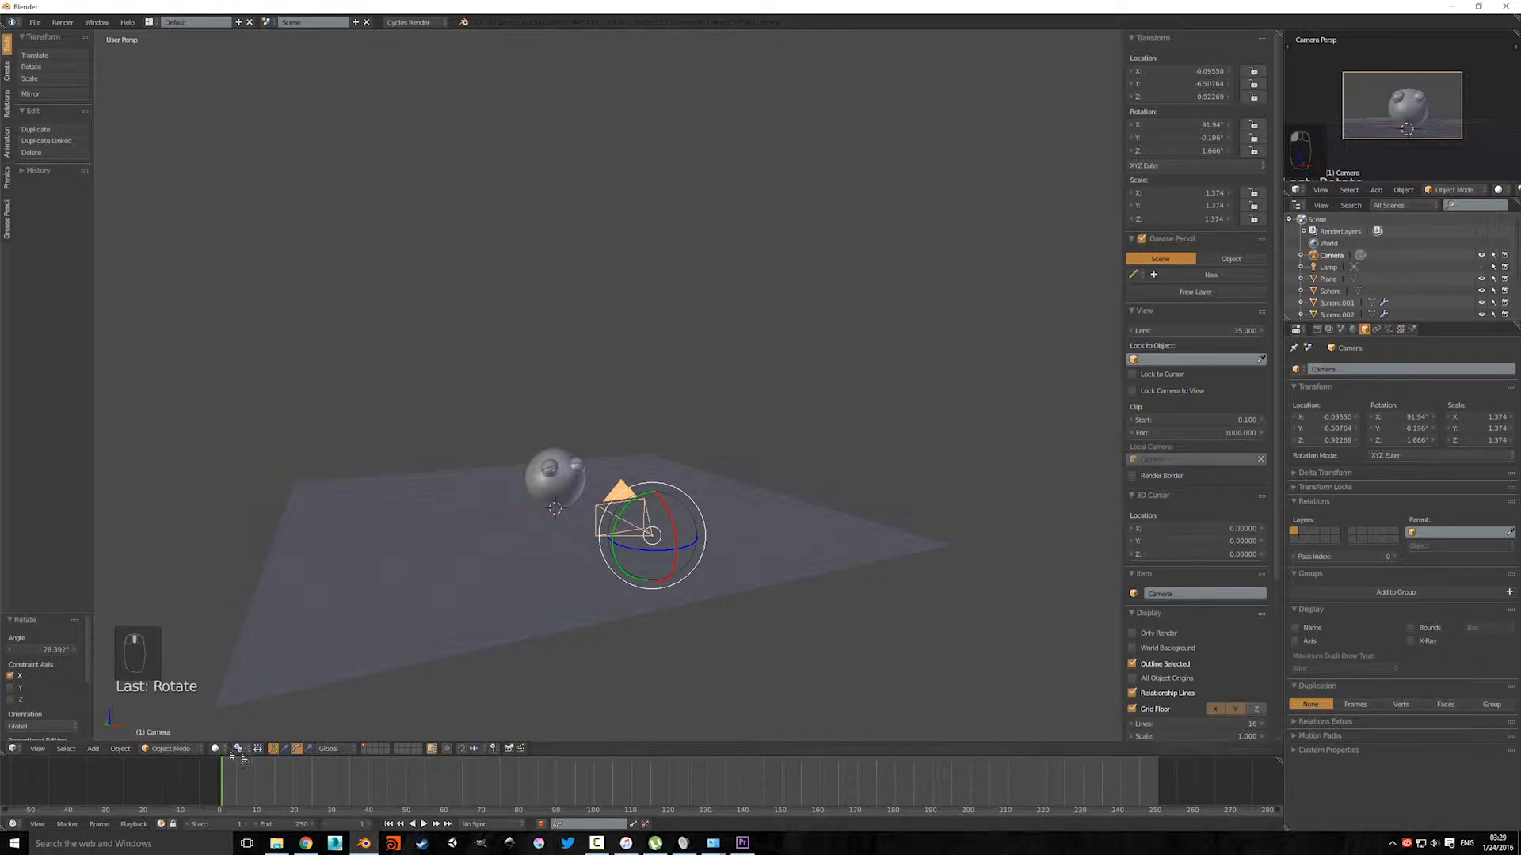
{"action": "left_click", "coordinate": [286, 751]}
{"action": "mouse_move", "coordinate": [635, 531]}
{"action": "left_mouse_down"}
{"action": "mouse_move", "coordinate": [691, 638]}
{"action": "mouse_move", "coordinate": [594, 582]}
{"action": "mouse_move", "coordinate": [633, 529]}
{"action": "left_mouse_up"}
{"action": "scroll", "coordinate": [1423, 112], "scroll_direction": "up", "scroll_amount": 5}
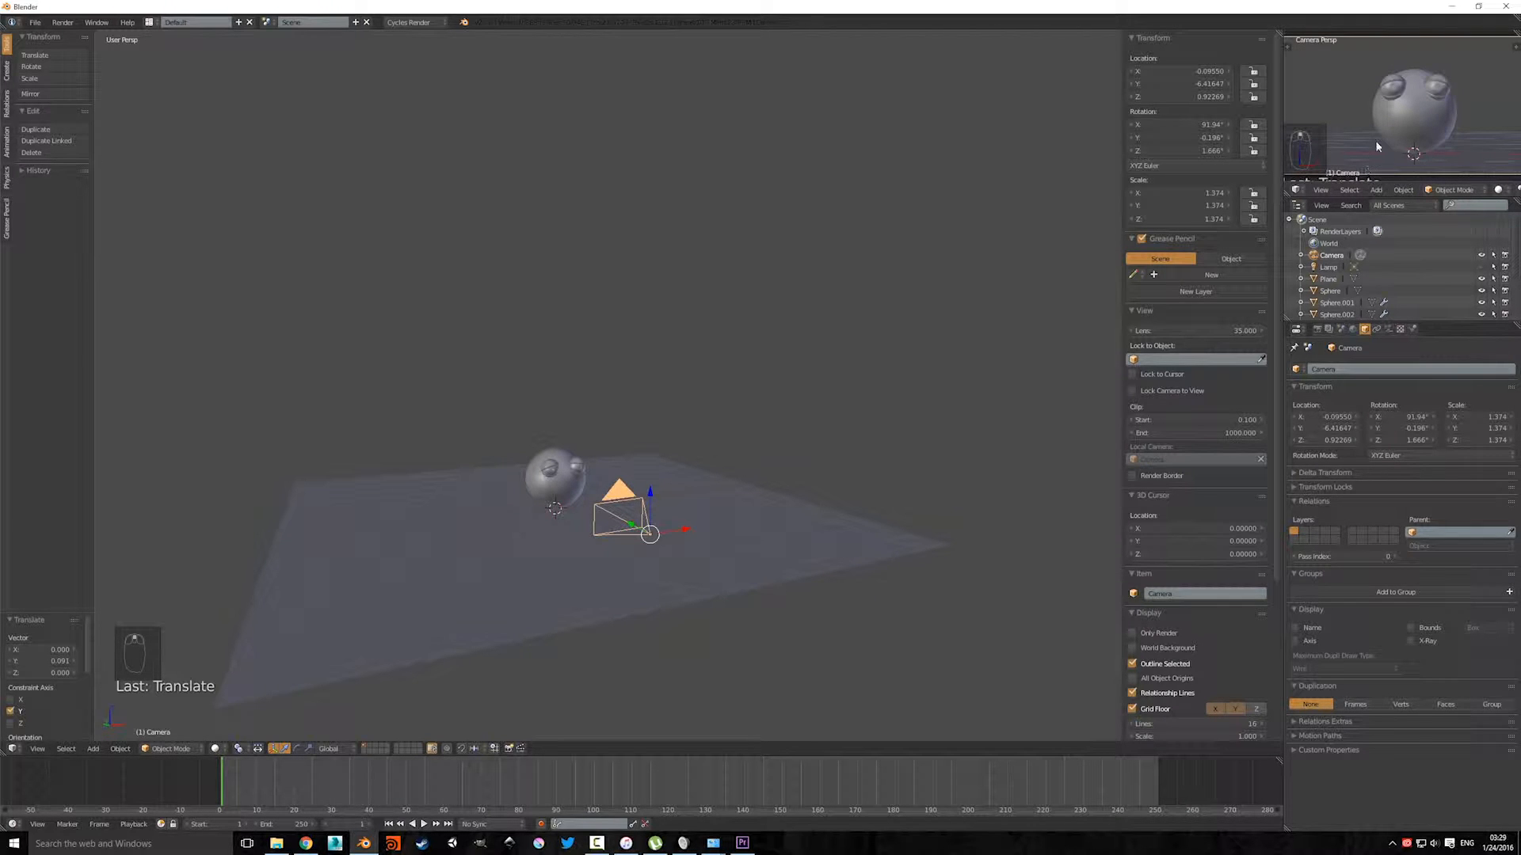
Step: Widen the small camera view and set its viewport shading to Rendered, framing the character
{"action": "left_click_drag", "start_coordinate": [1283, 168], "coordinate": [1248, 168]}
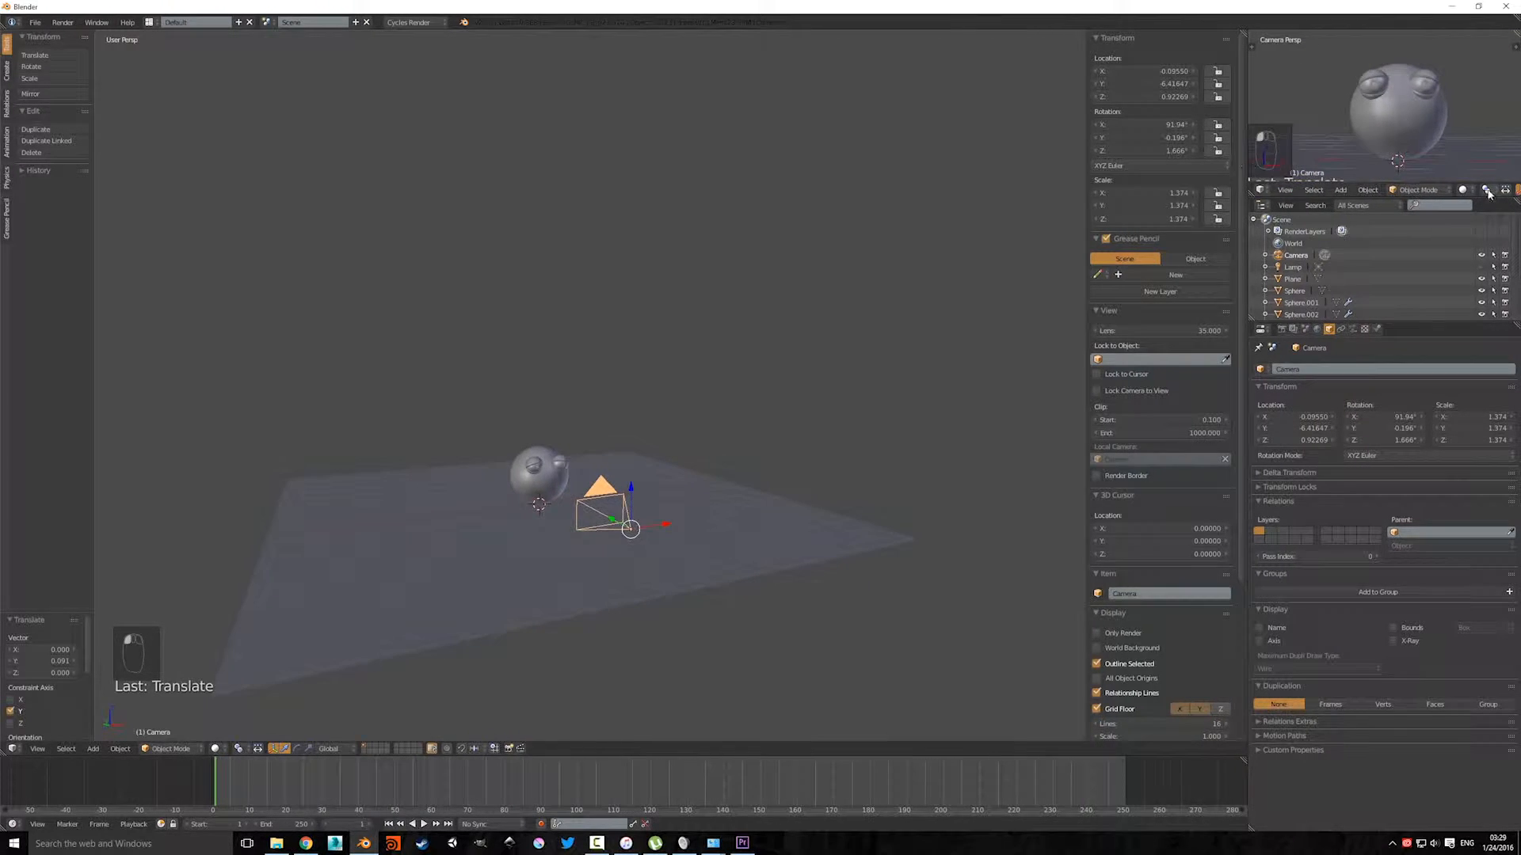
{"action": "left_click", "coordinate": [1462, 191]}
{"action": "left_click", "coordinate": [1419, 112]}
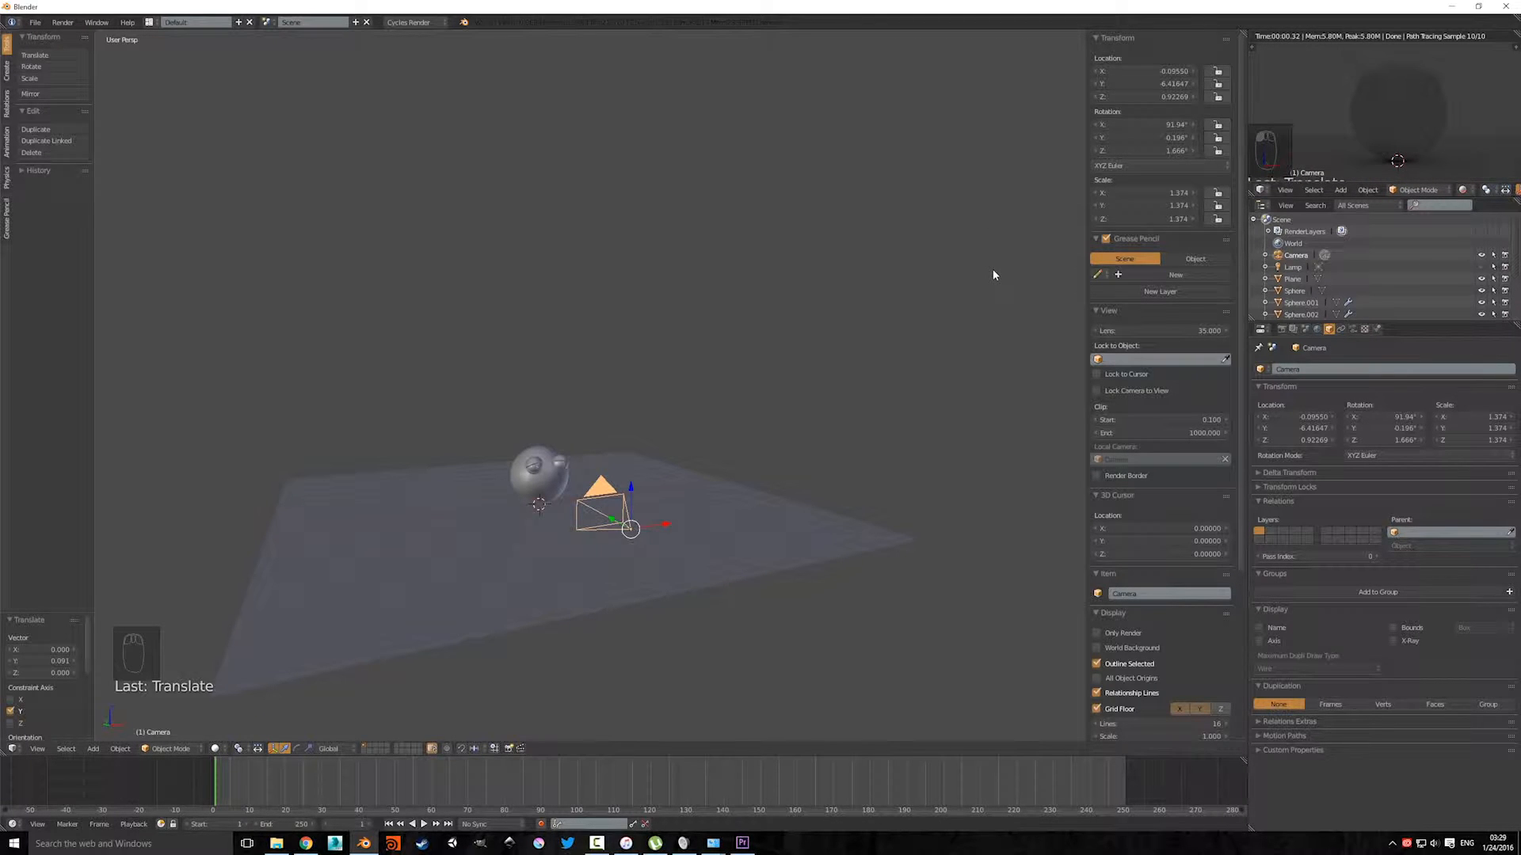
{"action": "scroll", "coordinate": [1375, 127], "scroll_direction": "down", "scroll_amount": 1}
{"action": "scroll", "coordinate": [1377, 130], "scroll_direction": "up", "scroll_amount": 1}
{"action": "scroll", "coordinate": [1376, 130], "scroll_direction": "down", "scroll_amount": 2}
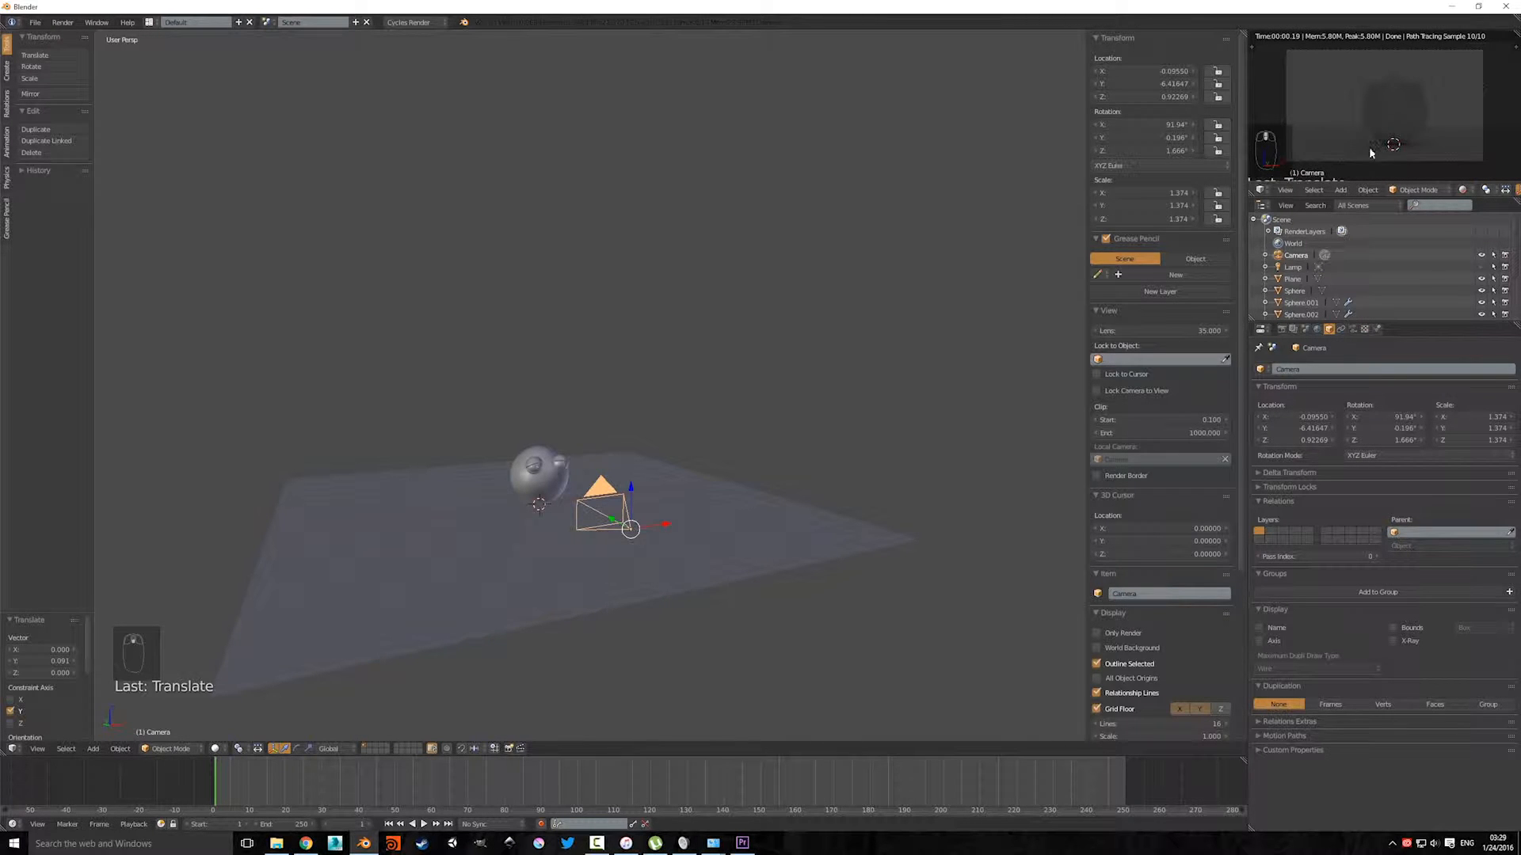
{"action": "scroll", "coordinate": [1408, 95], "scroll_direction": "up", "scroll_amount": 1}
{"action": "middle_click_drag", "start_coordinate": [547, 519], "coordinate": [670, 500]}
{"action": "scroll", "coordinate": [539, 498], "scroll_direction": "up", "scroll_amount": 2}
{"action": "scroll", "coordinate": [539, 498], "scroll_direction": "down", "scroll_amount": 3}
{"action": "scroll", "coordinate": [624, 523], "scroll_direction": "up", "scroll_amount": 3}
{"action": "scroll", "coordinate": [614, 569], "scroll_direction": "down", "scroll_amount": 6}
{"action": "scroll", "coordinate": [591, 545], "scroll_direction": "up", "scroll_amount": 4}
{"action": "scroll", "coordinate": [546, 548], "scroll_direction": "down", "scroll_amount": 3}
{"action": "scroll", "coordinate": [670, 520], "scroll_direction": "up", "scroll_amount": 3}
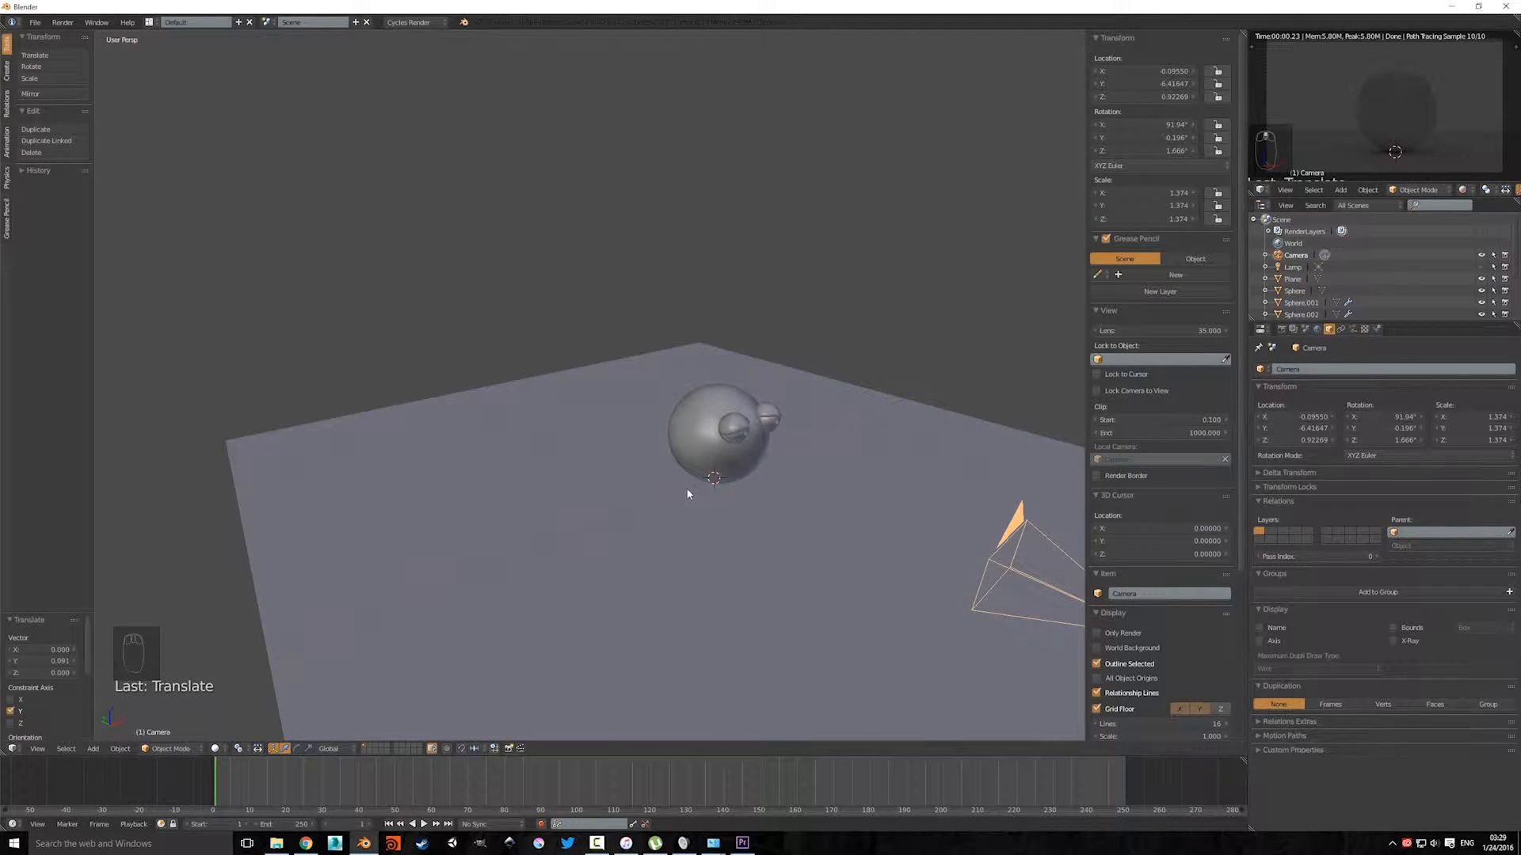
{"action": "key", "text": "shift+a"}
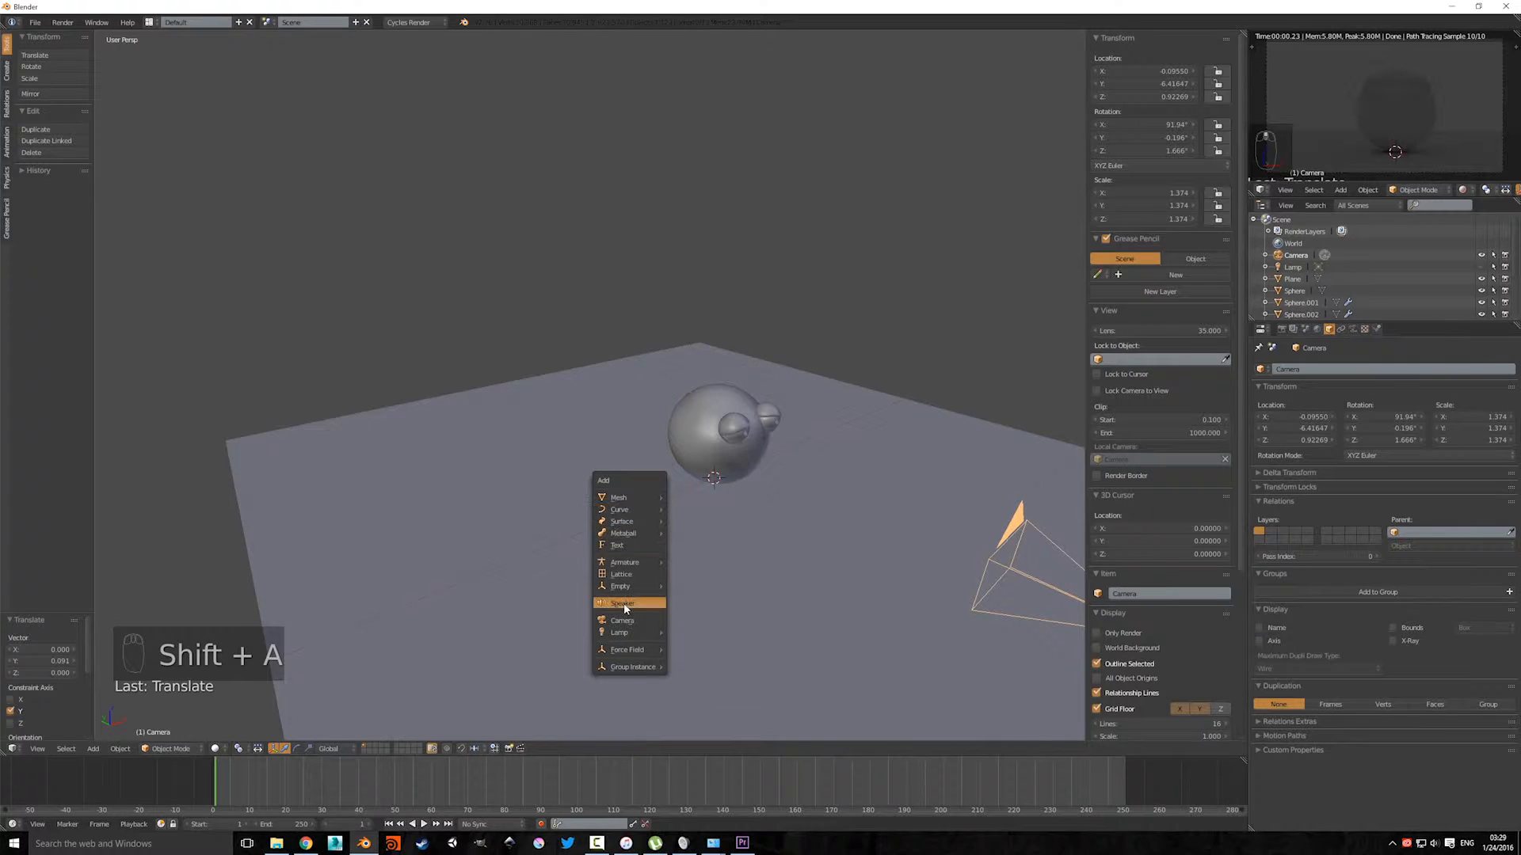
{"action": "mouse_move", "coordinate": [624, 635]}
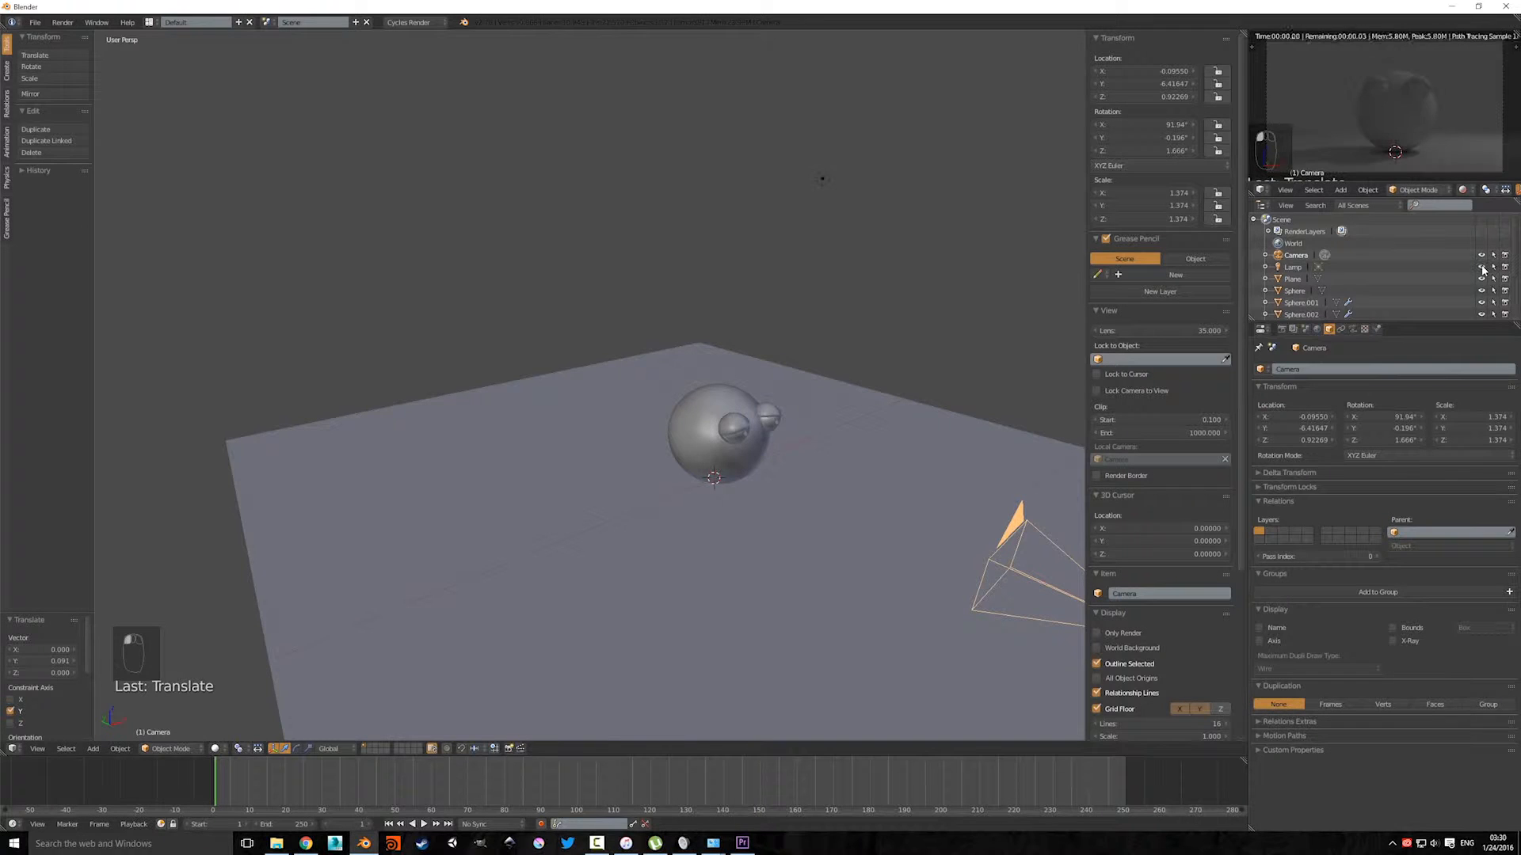
Step: Delete the original lamp from the scene
{"action": "scroll", "coordinate": [738, 248], "scroll_direction": "down", "scroll_amount": 5}
{"action": "right_click", "coordinate": [726, 286]}
{"action": "key", "text": "x"}
{"action": "left_click", "coordinate": [725, 287]}
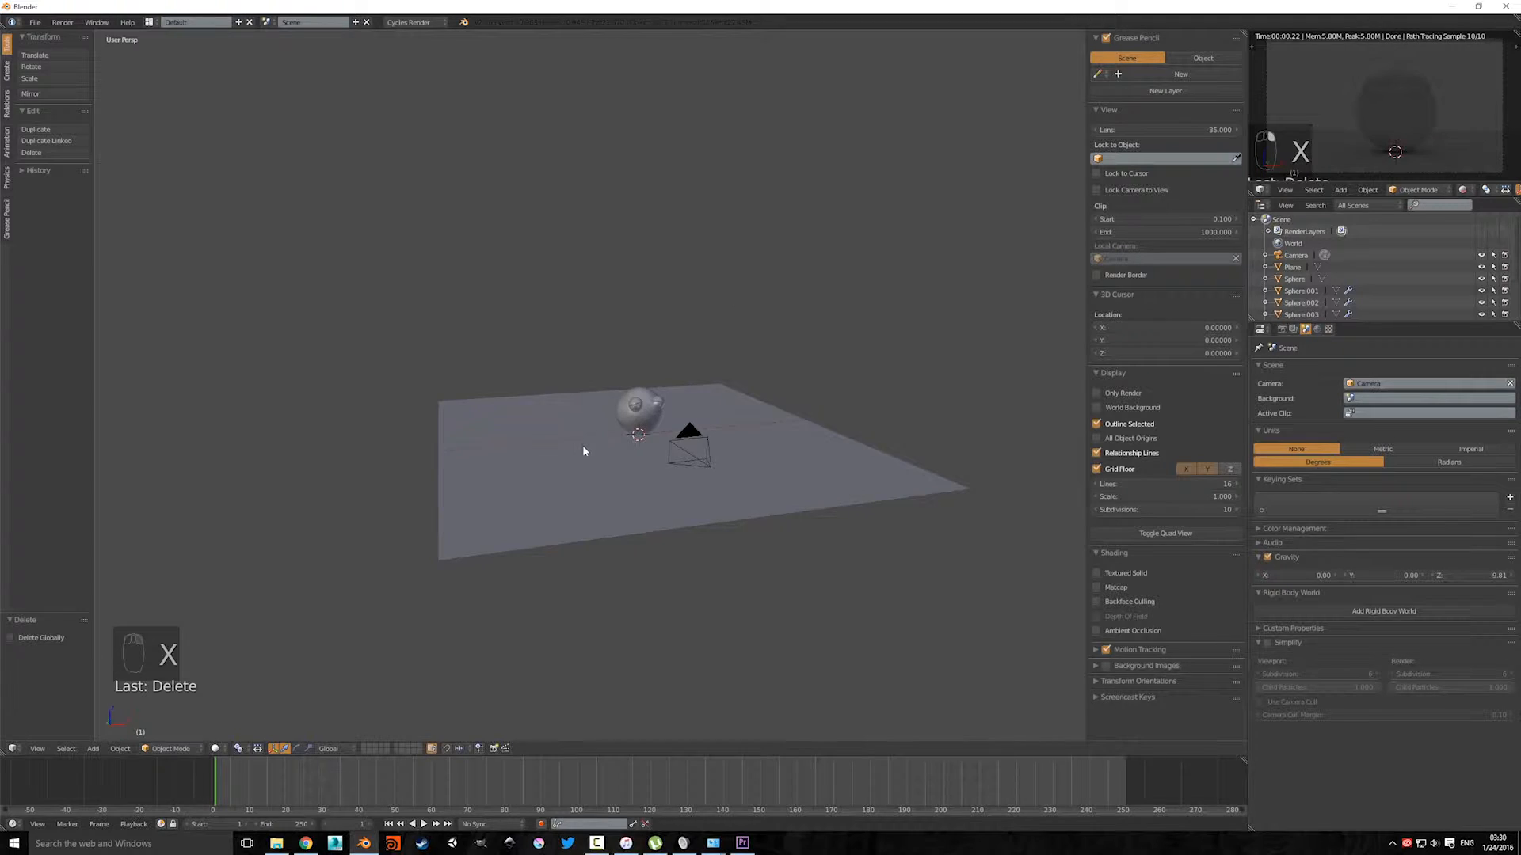
Step: Add a sun lamp and raise it along Z to about 6.5, above the character
{"action": "scroll", "coordinate": [602, 454], "scroll_direction": "up", "scroll_amount": 3}
{"action": "key", "text": "shift+a"}
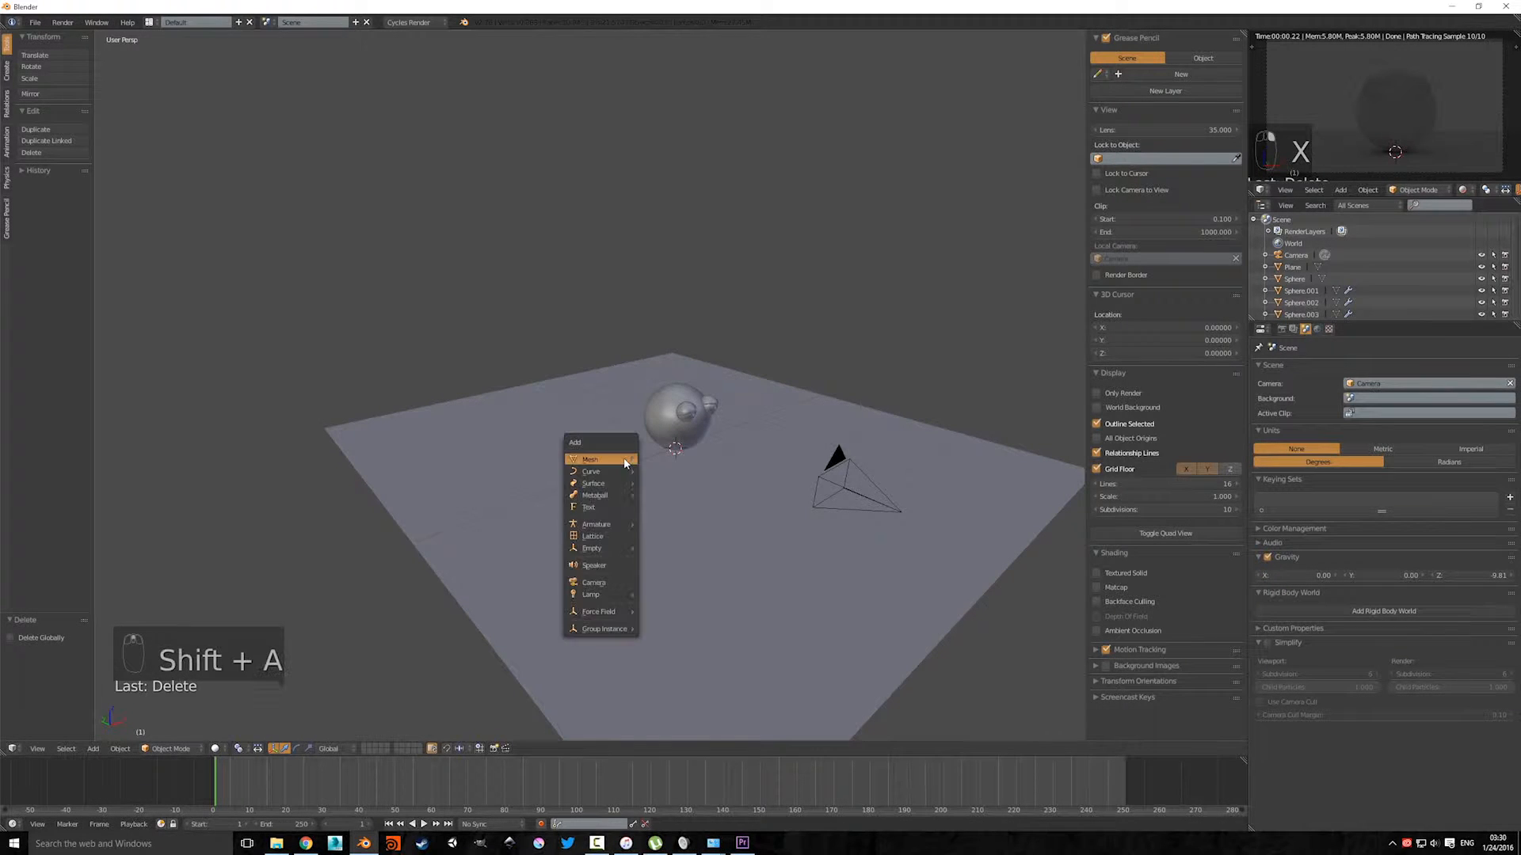
{"action": "mouse_move", "coordinate": [599, 594]}
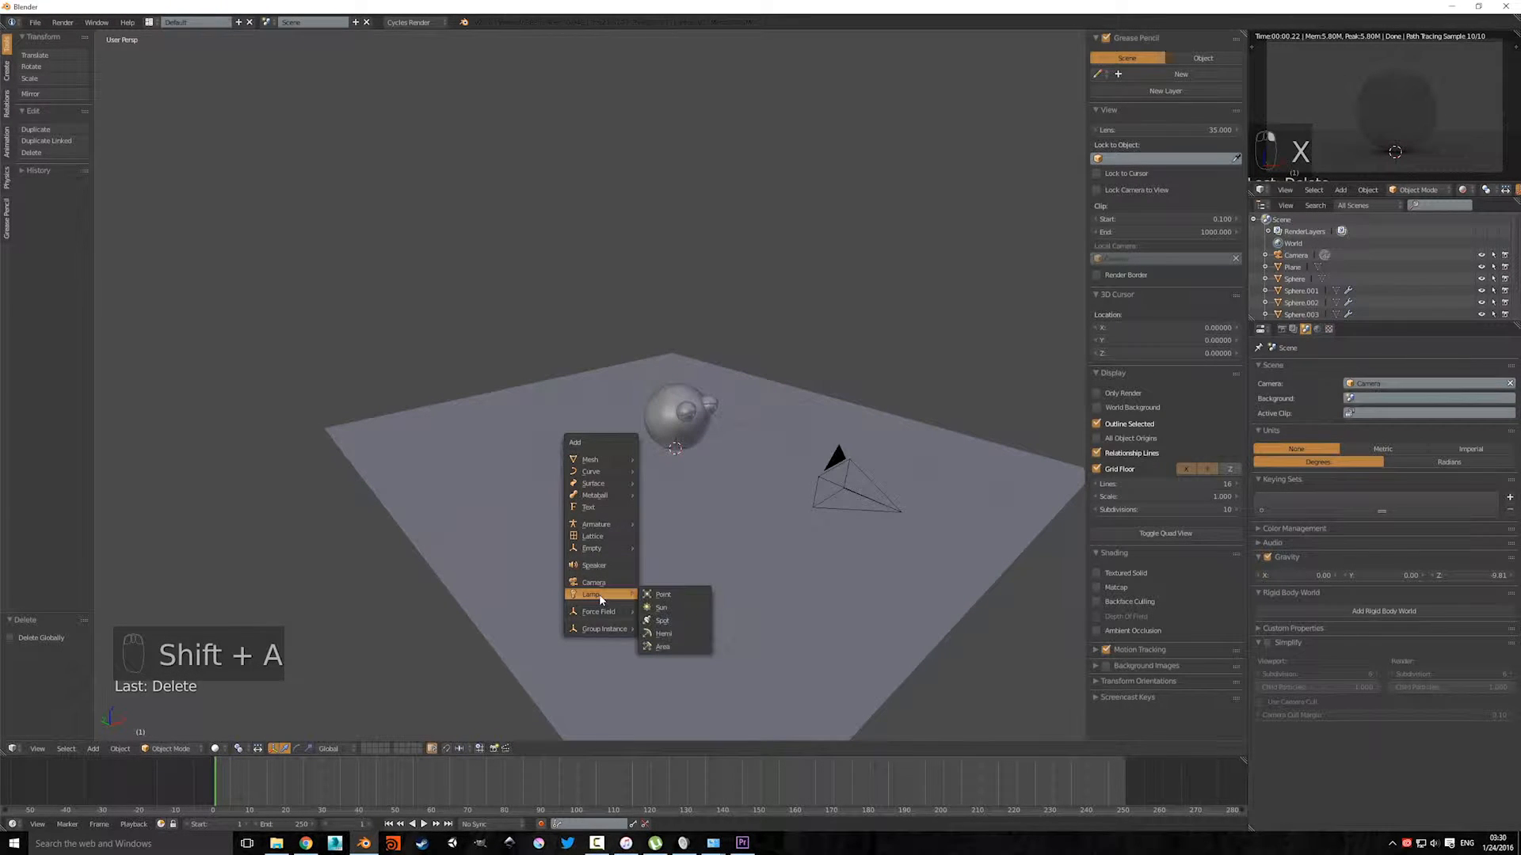
{"action": "left_click", "coordinate": [676, 610]}
{"action": "middle_click_drag", "start_coordinate": [701, 448], "coordinate": [655, 433]}
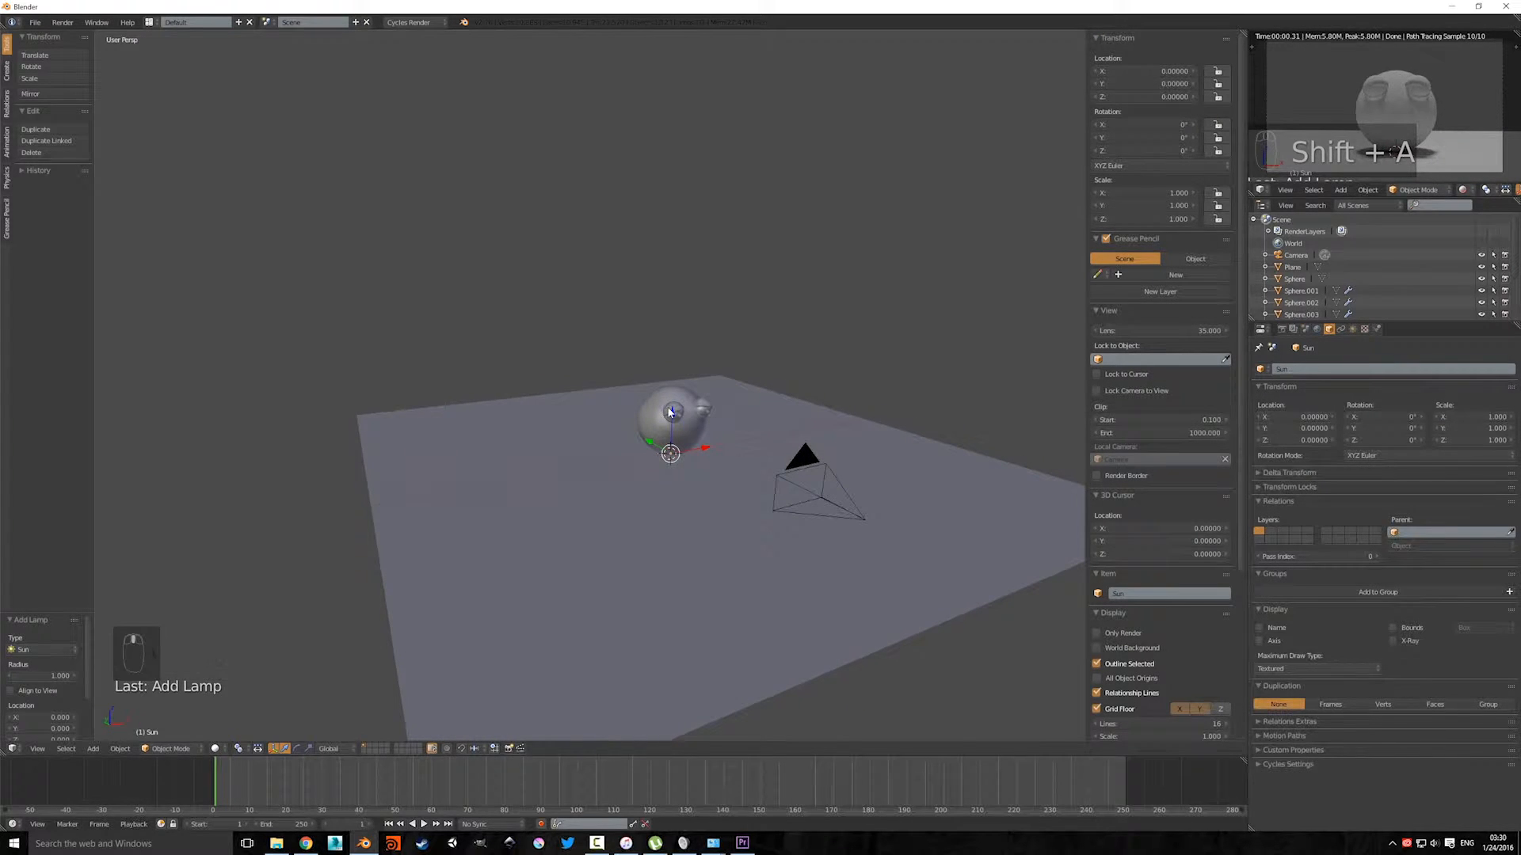
{"action": "left_click_drag", "start_coordinate": [671, 416], "coordinate": [692, 304]}
{"action": "left_click_drag", "start_coordinate": [687, 247], "coordinate": [688, 137]}
Step: Rotate the sun lamp about 54° around Y and about 54° around X to light the character from the side
{"action": "middle_click_drag", "start_coordinate": [763, 443], "coordinate": [804, 137]}
{"action": "left_click", "coordinate": [297, 748]}
{"action": "left_click_drag", "start_coordinate": [691, 136], "coordinate": [704, 179]}
{"action": "middle_click_drag", "start_coordinate": [669, 240], "coordinate": [643, 247]}
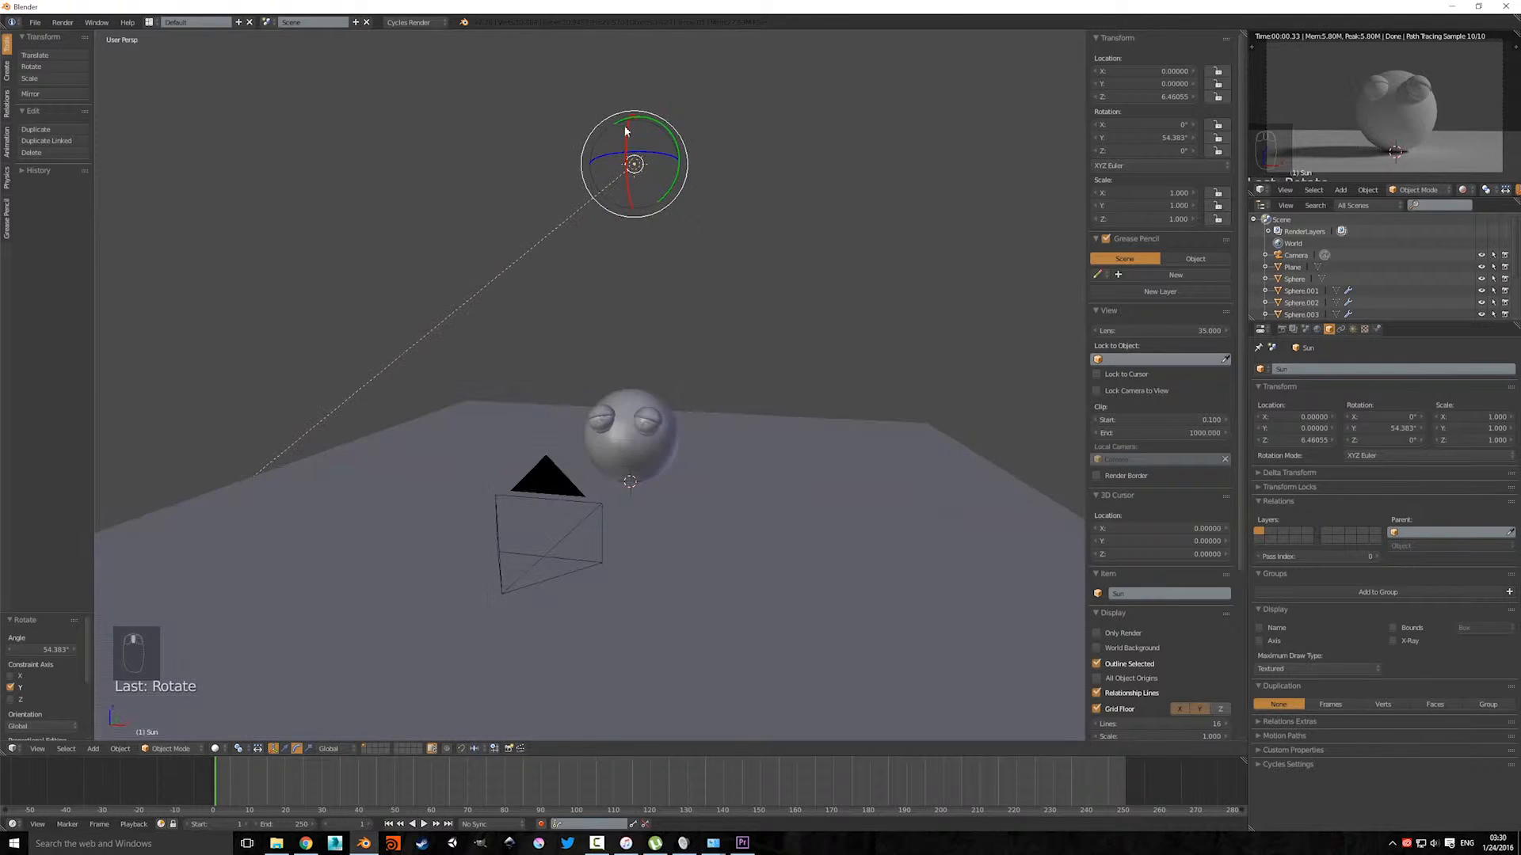
{"action": "left_click_drag", "start_coordinate": [625, 131], "coordinate": [617, 158]}
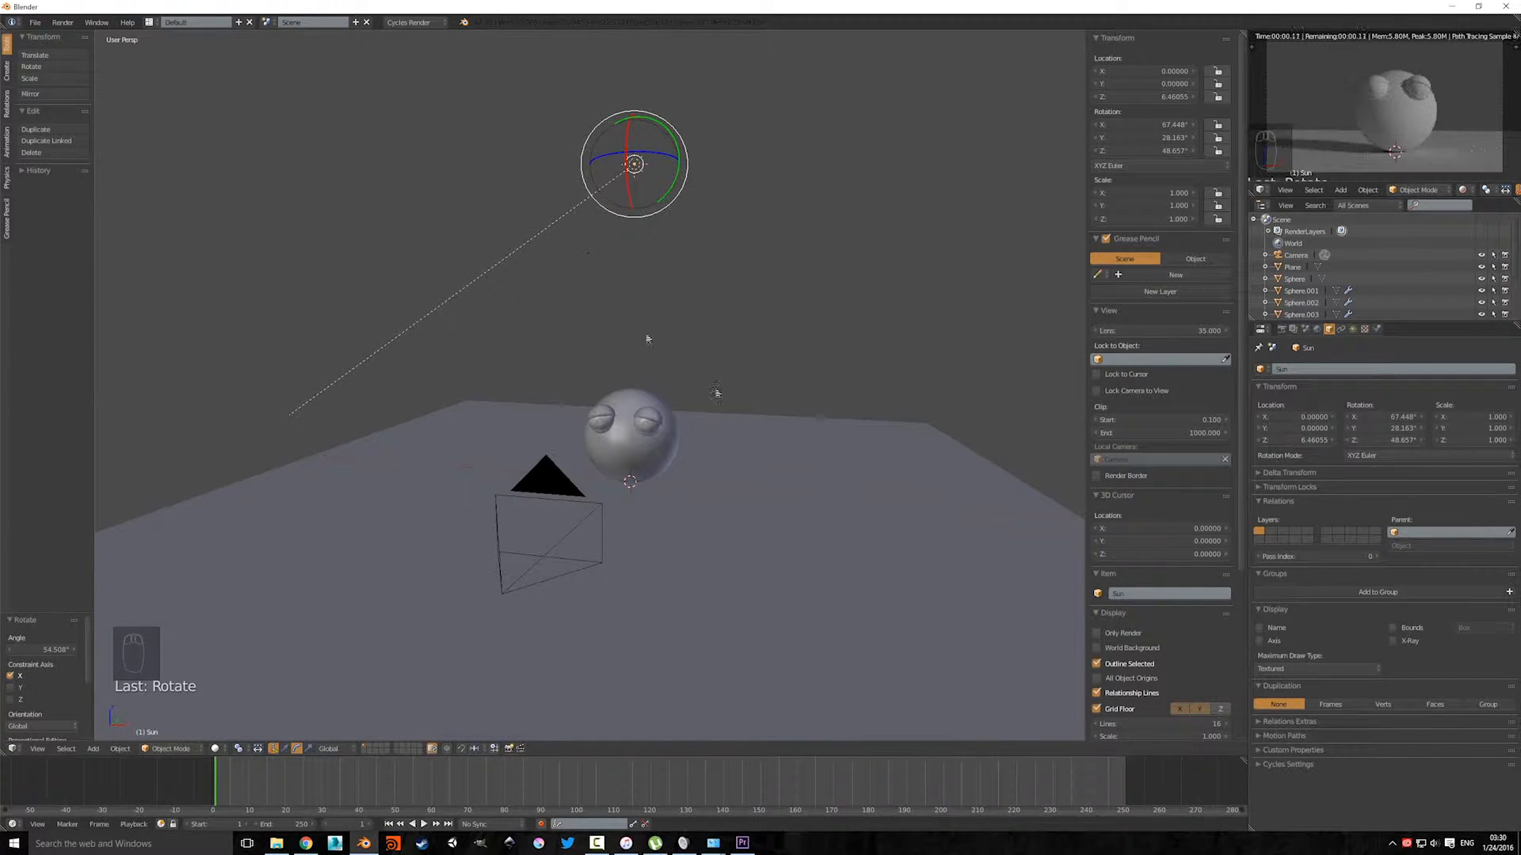
Step: Change the sun lamp's emission color to a warm light orange
{"action": "left_click", "coordinate": [1352, 329]}
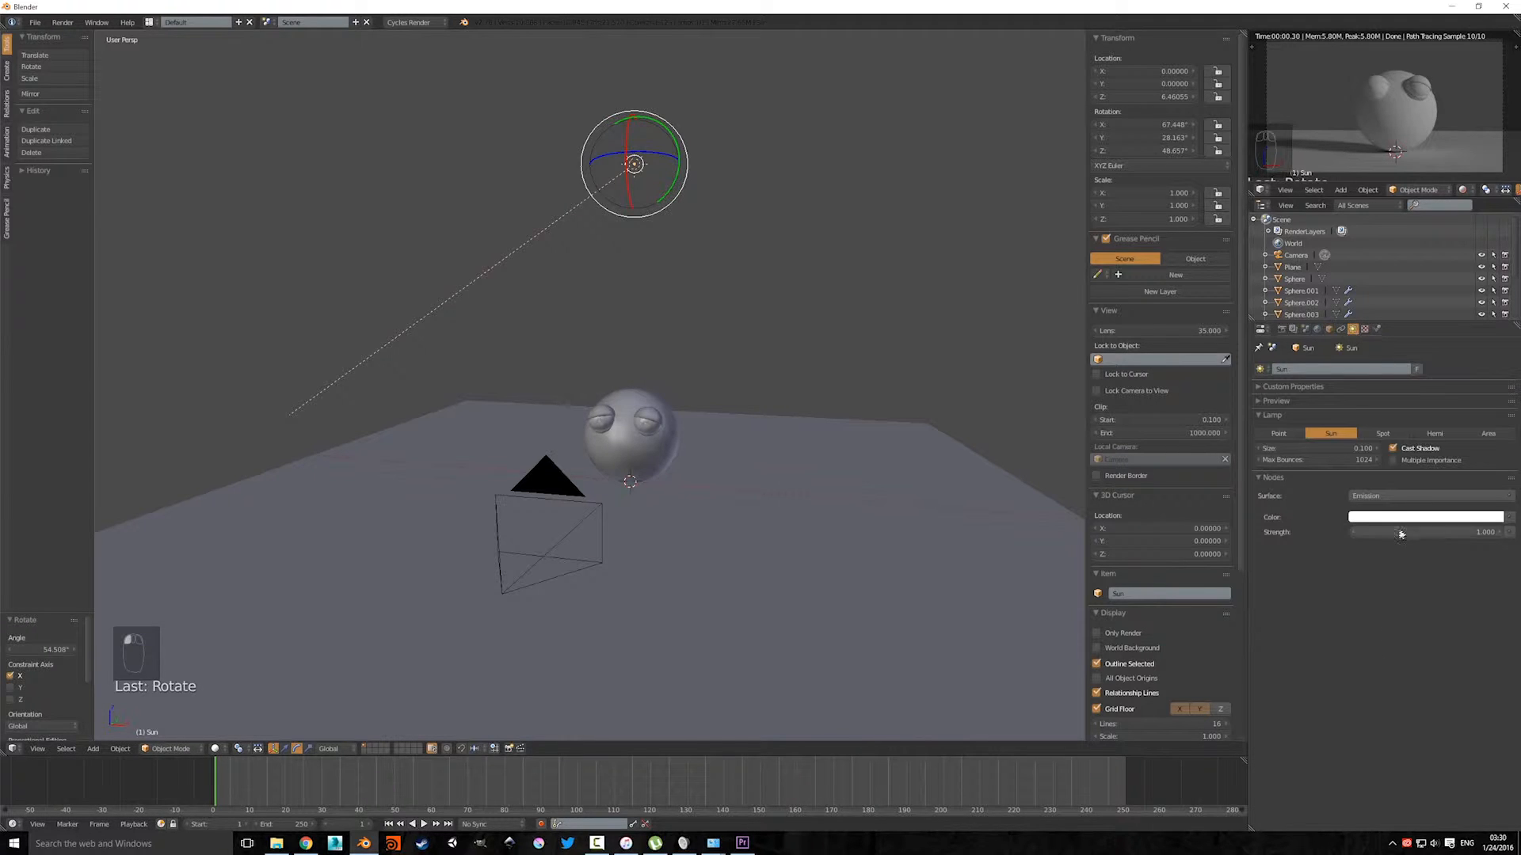
{"action": "left_click", "coordinate": [1410, 519]}
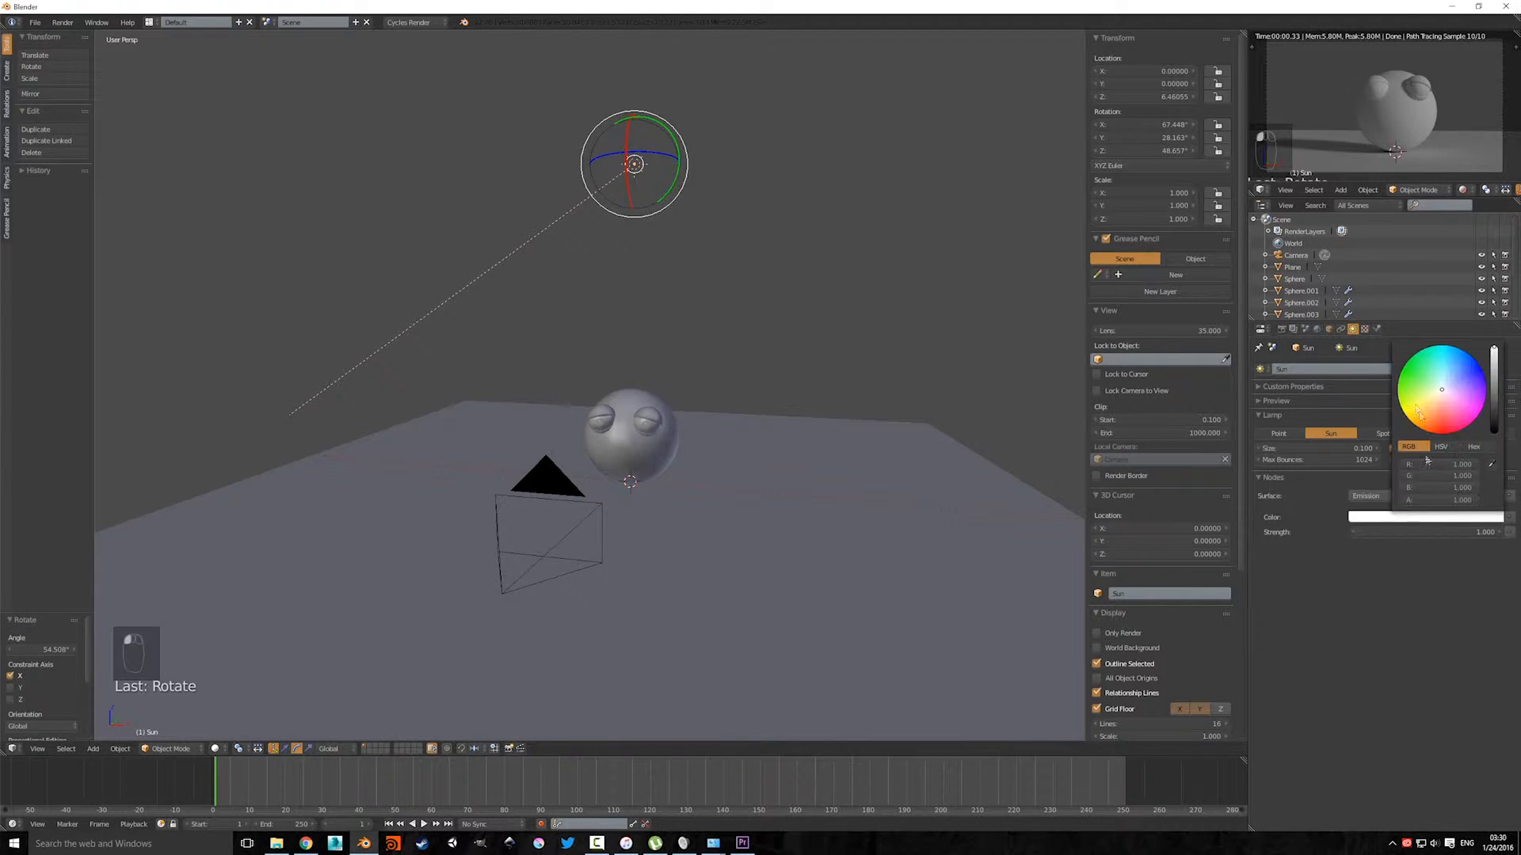
{"action": "left_click", "coordinate": [1427, 400]}
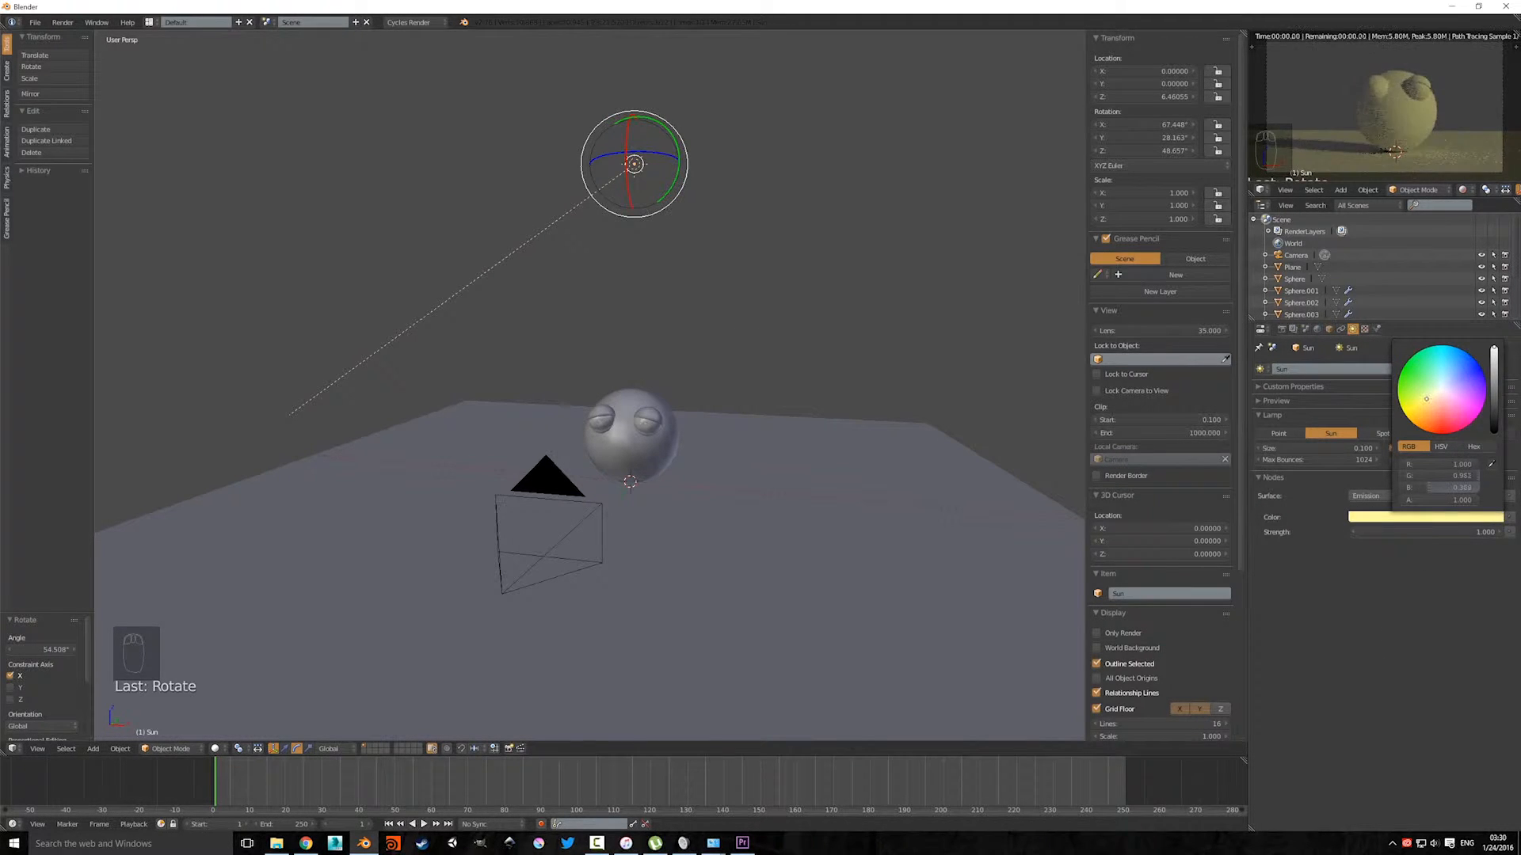
{"action": "left_click_drag", "start_coordinate": [1424, 398], "coordinate": [1428, 405]}
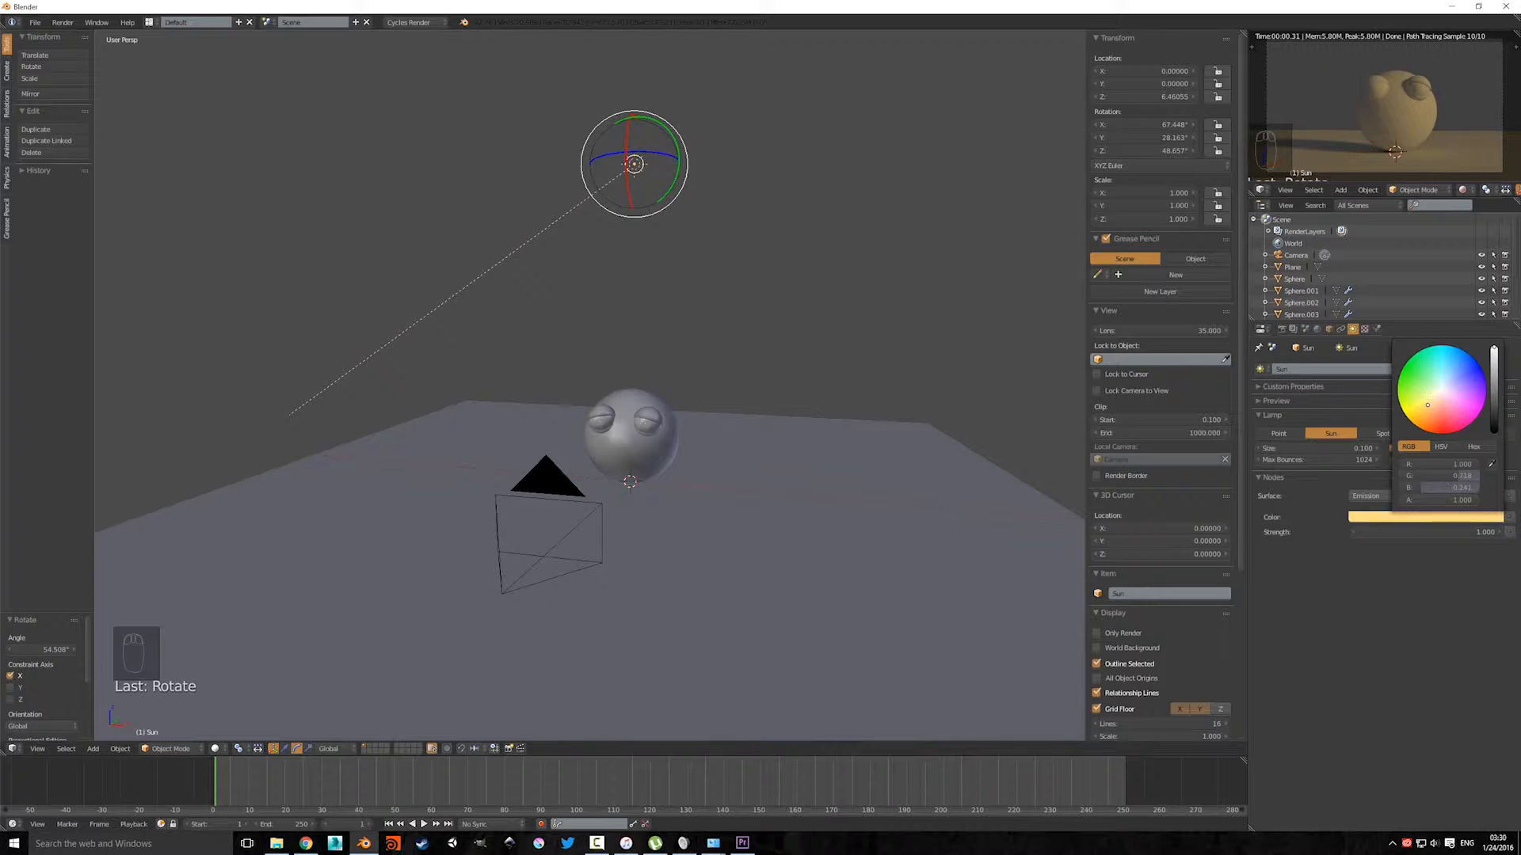
Step: Try a sun lamp strength of 5
{"action": "left_click", "coordinate": [1421, 529]}
{"action": "type", "text": "5"}
{"action": "key", "text": "Return"}
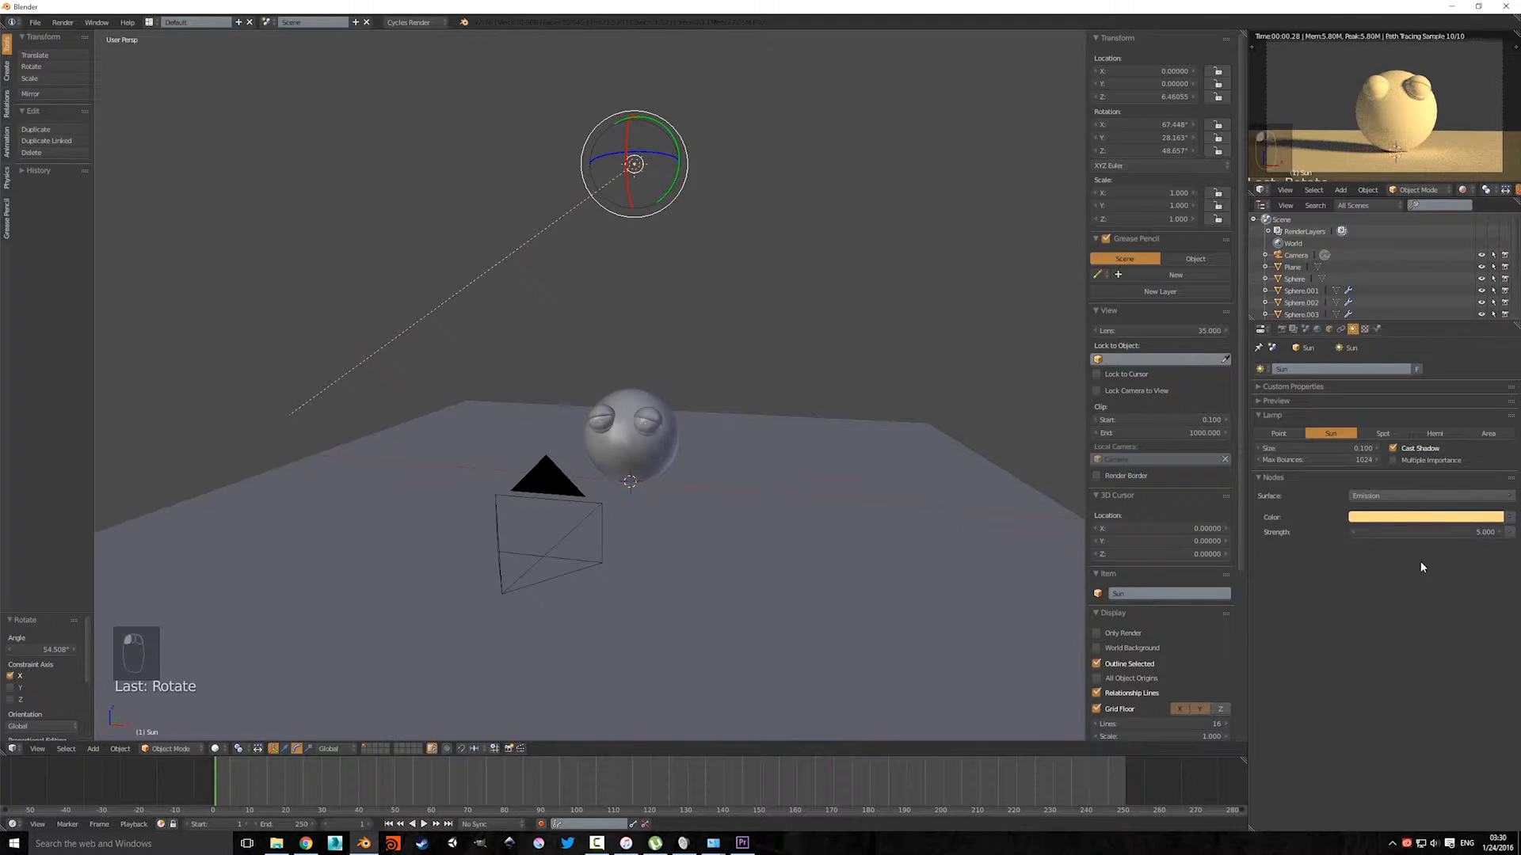
Step: Set the sun lamp's strength to 3
{"action": "left_click", "coordinate": [1426, 531]}
{"action": "type", "text": "3"}
{"action": "key", "text": "Return"}
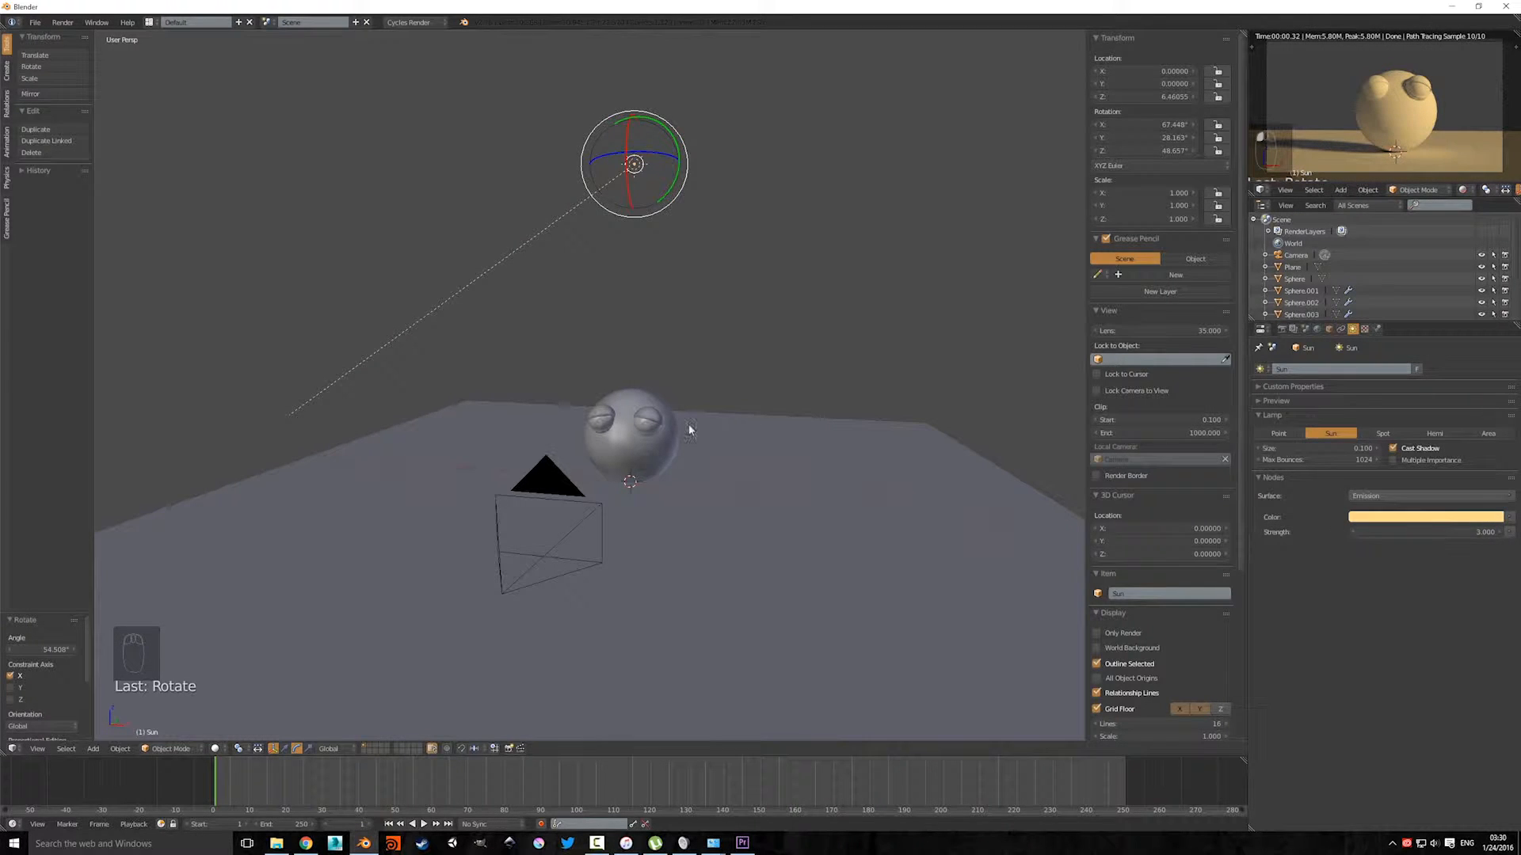
Step: Examine the character's eyes, eyelids and body up close from several angles
{"action": "scroll", "coordinate": [670, 430], "scroll_direction": "up", "scroll_amount": 4}
{"action": "middle_click_drag", "start_coordinate": [669, 430], "coordinate": [753, 465]}
{"action": "scroll", "coordinate": [740, 440], "scroll_direction": "down", "scroll_amount": 5}
{"action": "scroll", "coordinate": [739, 440], "scroll_direction": "up", "scroll_amount": 5}
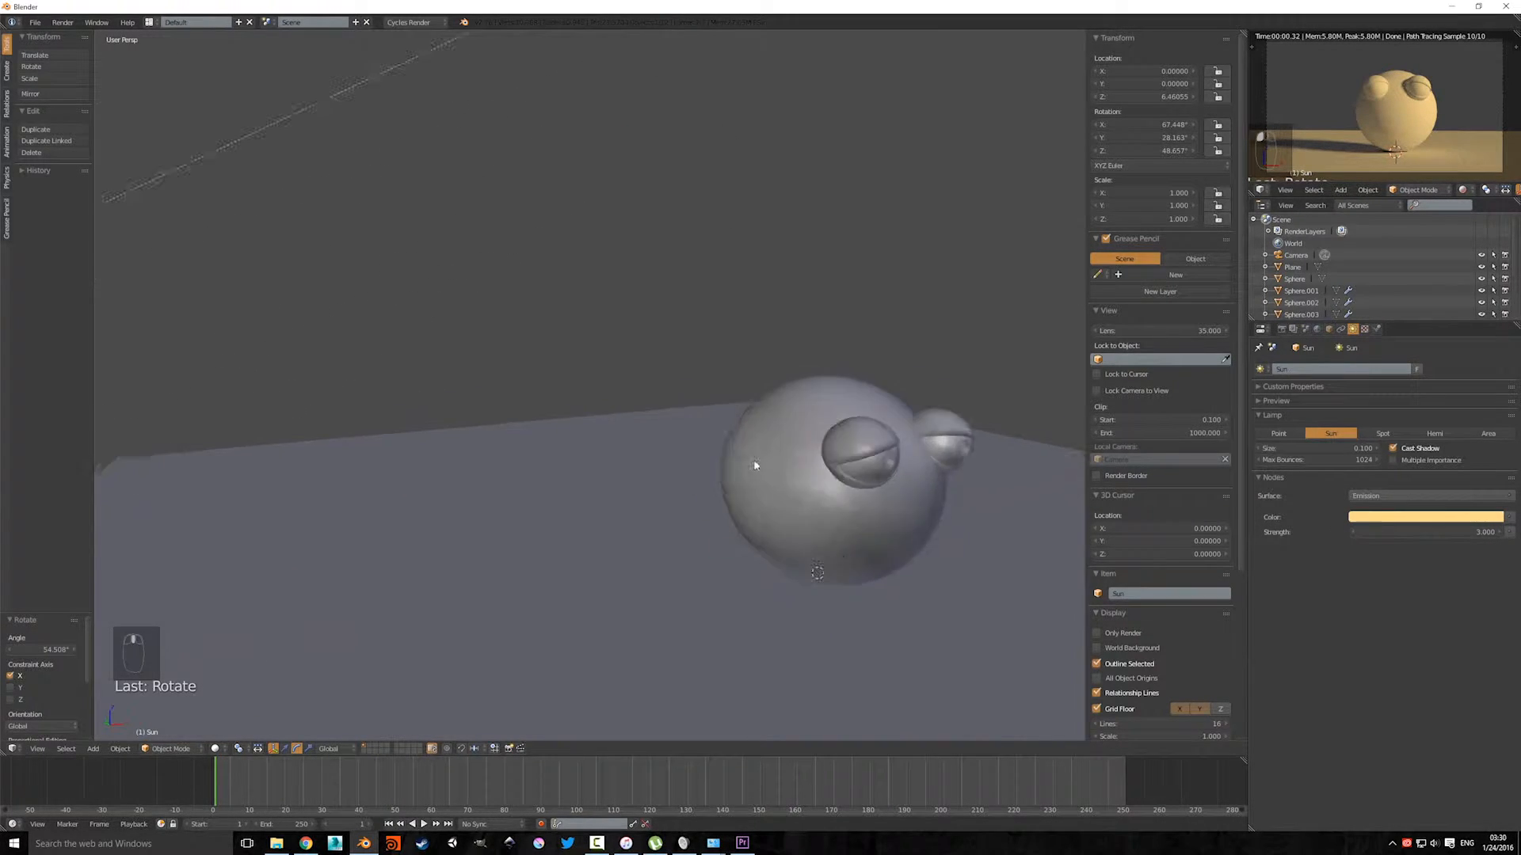
{"action": "scroll", "coordinate": [878, 457], "scroll_direction": "down", "scroll_amount": 1}
{"action": "middle_click_drag", "start_coordinate": [877, 457], "coordinate": [856, 462]}
{"action": "scroll", "coordinate": [856, 462], "scroll_direction": "up", "scroll_amount": 4}
{"action": "middle_click_drag", "start_coordinate": [788, 499], "coordinate": [651, 480]}
{"action": "right_click", "coordinate": [789, 440]}
{"action": "scroll", "coordinate": [797, 450], "scroll_direction": "up", "scroll_amount": 5}
{"action": "scroll", "coordinate": [832, 457], "scroll_direction": "down", "scroll_amount": 8}
{"action": "scroll", "coordinate": [845, 459], "scroll_direction": "up", "scroll_amount": 3}
{"action": "scroll", "coordinate": [859, 465], "scroll_direction": "up", "scroll_amount": 4}
{"action": "scroll", "coordinate": [858, 466], "scroll_direction": "down", "scroll_amount": 8}
{"action": "scroll", "coordinate": [828, 563], "scroll_direction": "down", "scroll_amount": 5}
{"action": "scroll", "coordinate": [709, 482], "scroll_direction": "up", "scroll_amount": 5}
{"action": "scroll", "coordinate": [732, 493], "scroll_direction": "up", "scroll_amount": 4}
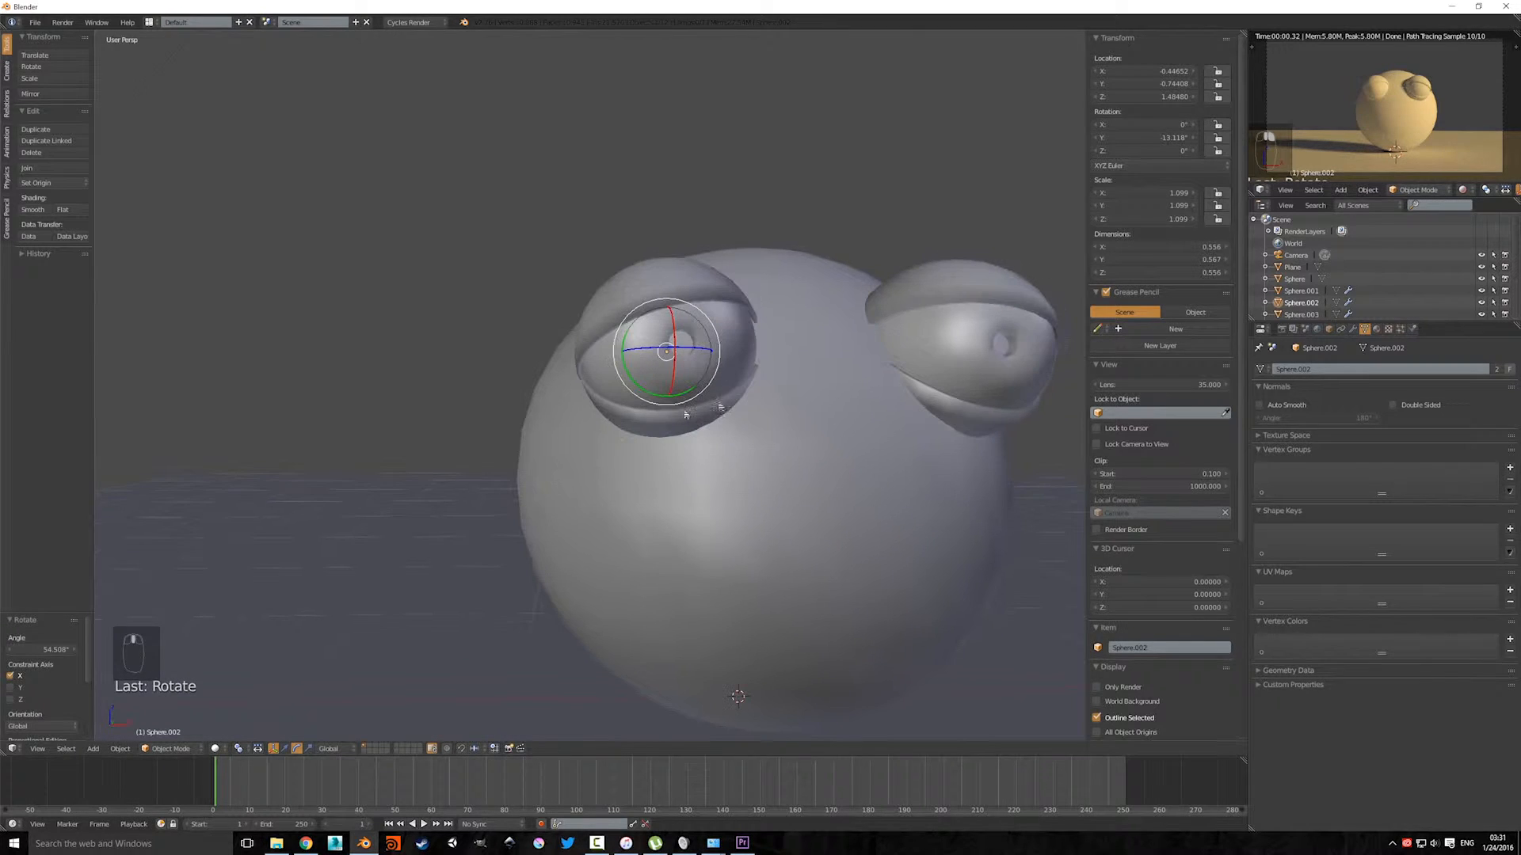
Step: Create a new material named Furry_Skin on the character's body sphere
{"action": "right_click", "coordinate": [872, 411]}
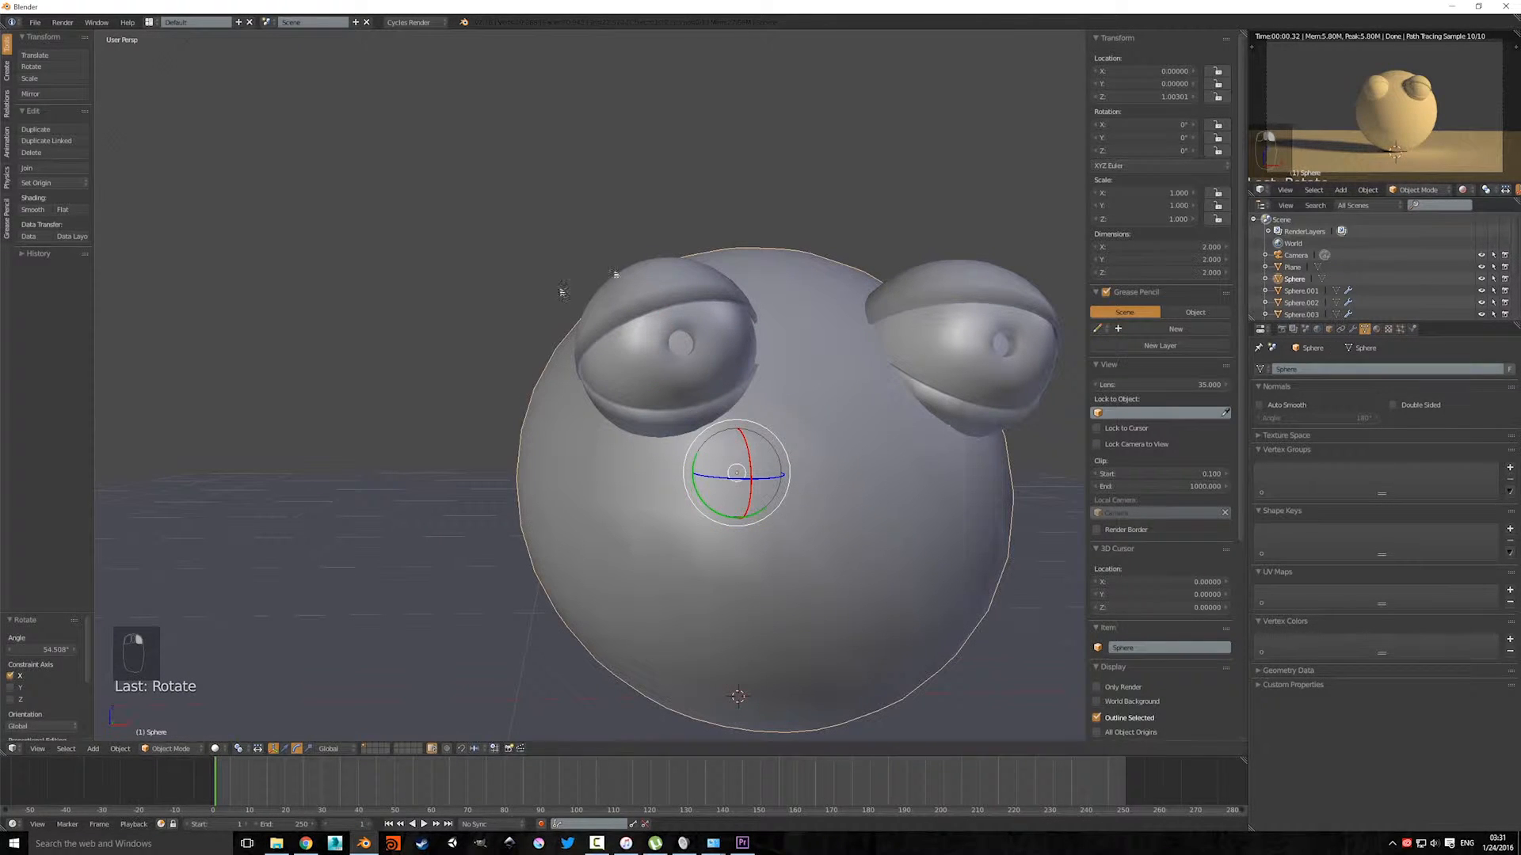
{"action": "left_click", "coordinate": [1377, 330]}
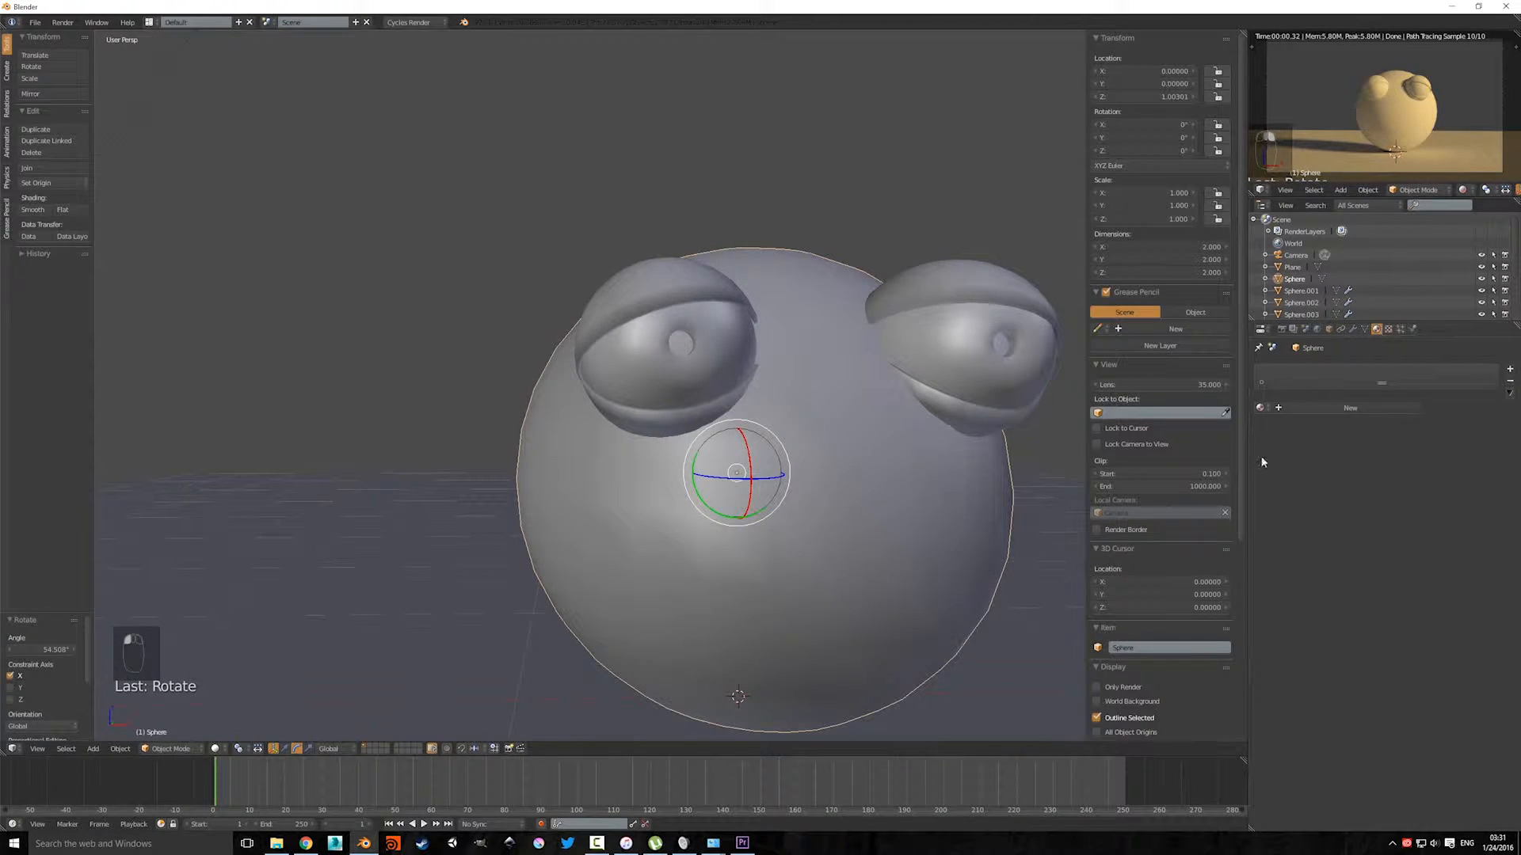
{"action": "left_click", "coordinate": [1325, 407]}
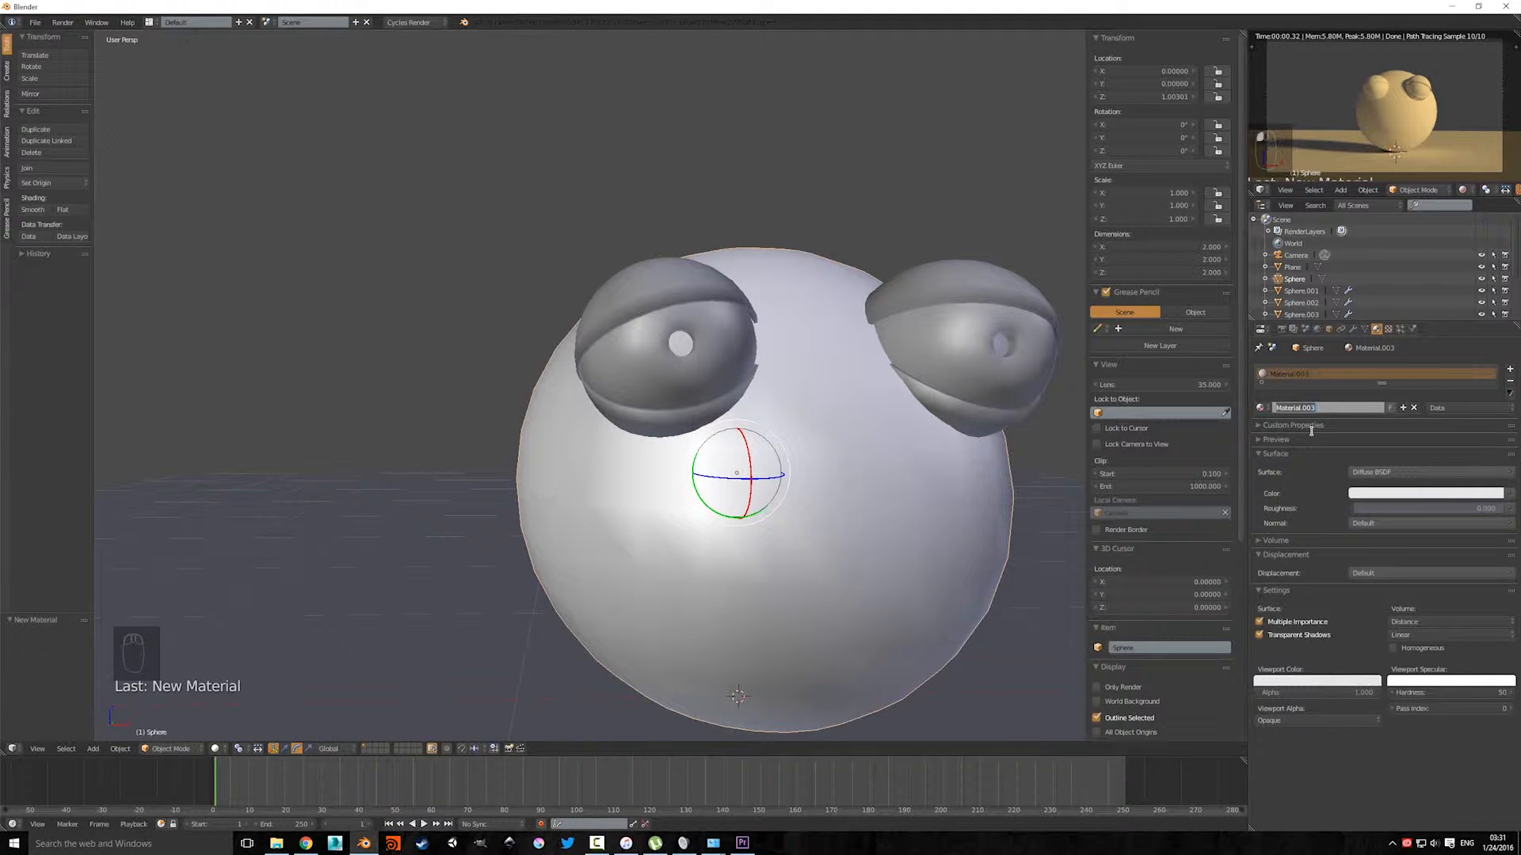
{"action": "type", "text": "Fury_Skin"}
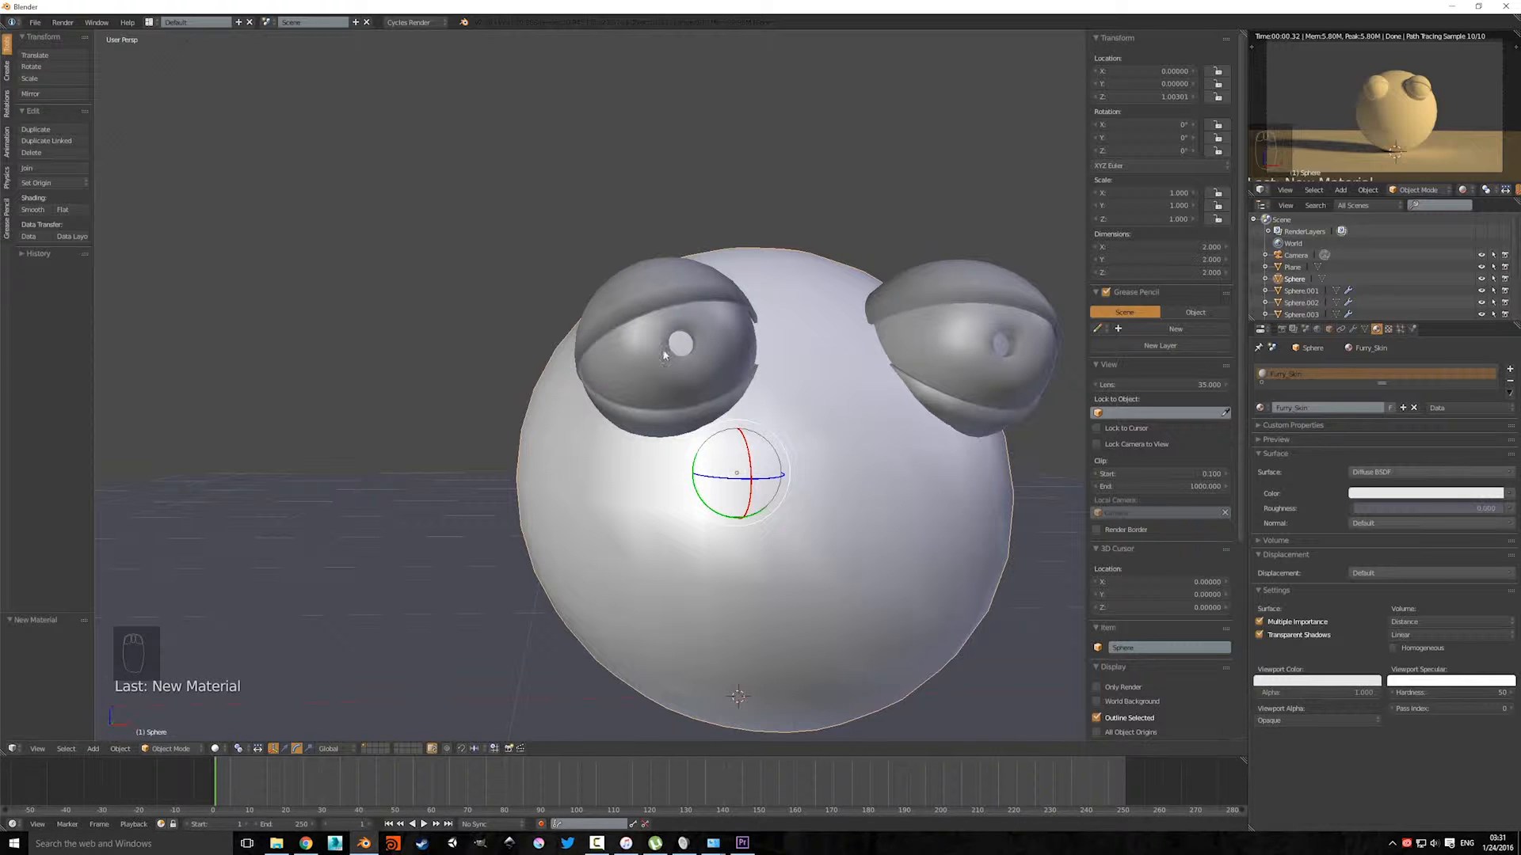
Step: Assign the existing Furry_Skin material to the upper and lower eyelids of the left-hand eye as seen from the front
{"action": "right_click", "coordinate": [622, 303]}
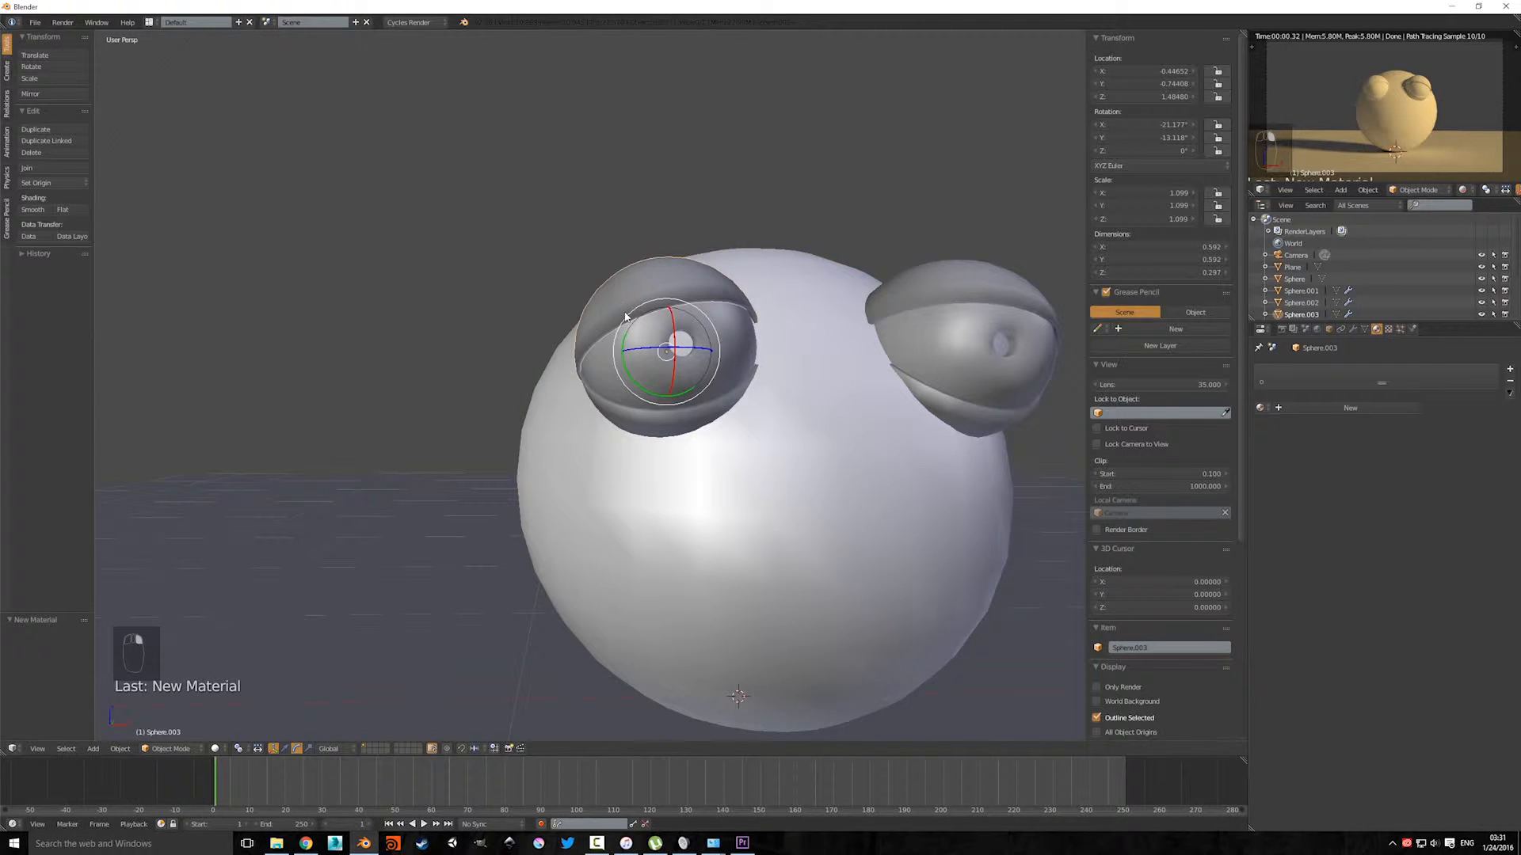
{"action": "left_click", "coordinate": [1264, 410]}
{"action": "left_click", "coordinate": [1299, 422]}
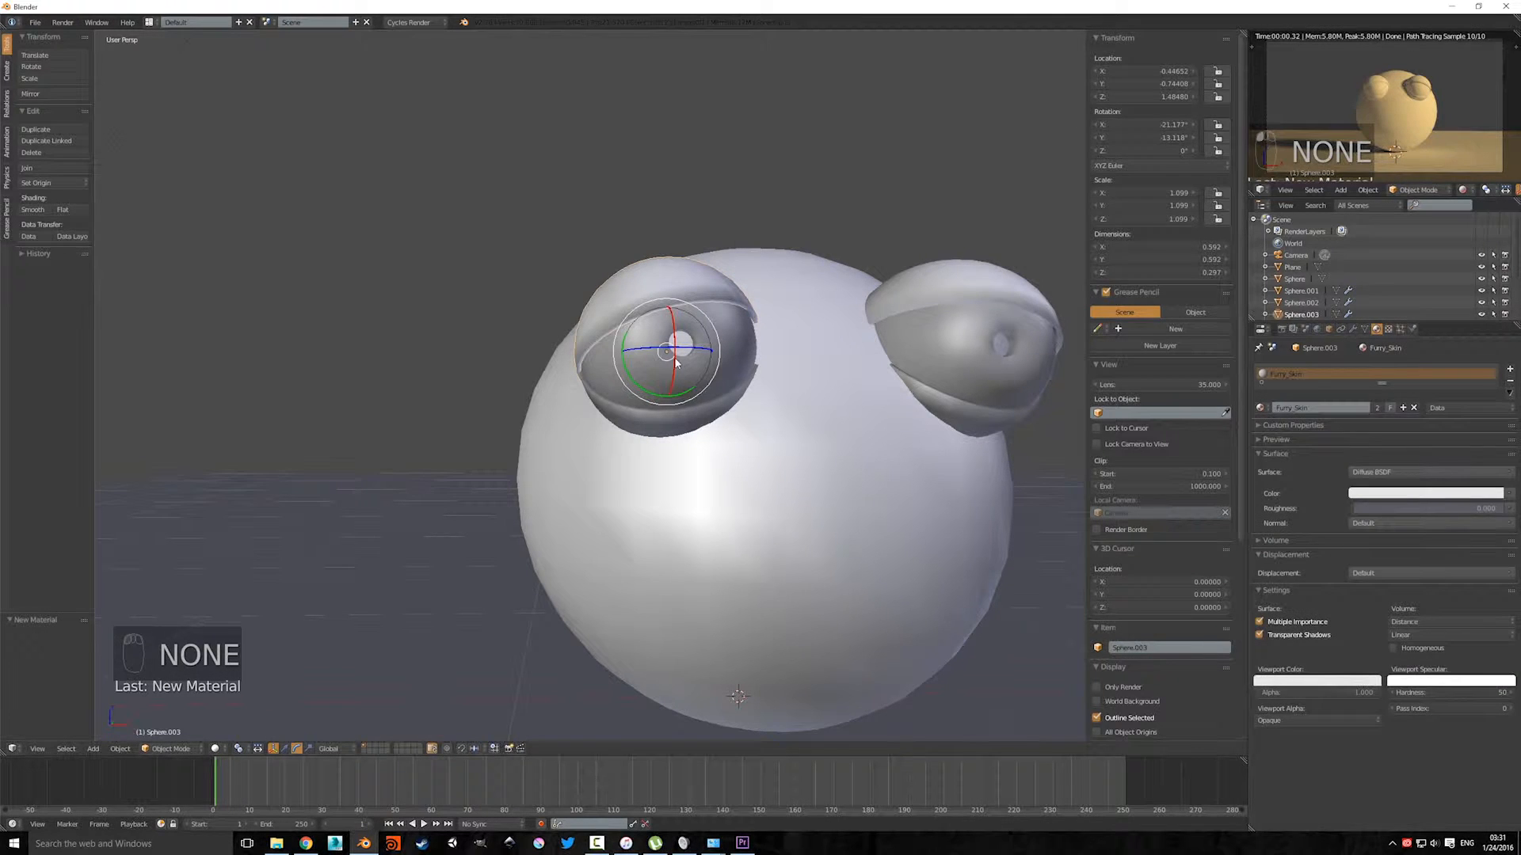
{"action": "right_click", "coordinate": [656, 424]}
{"action": "left_click", "coordinate": [1261, 407]}
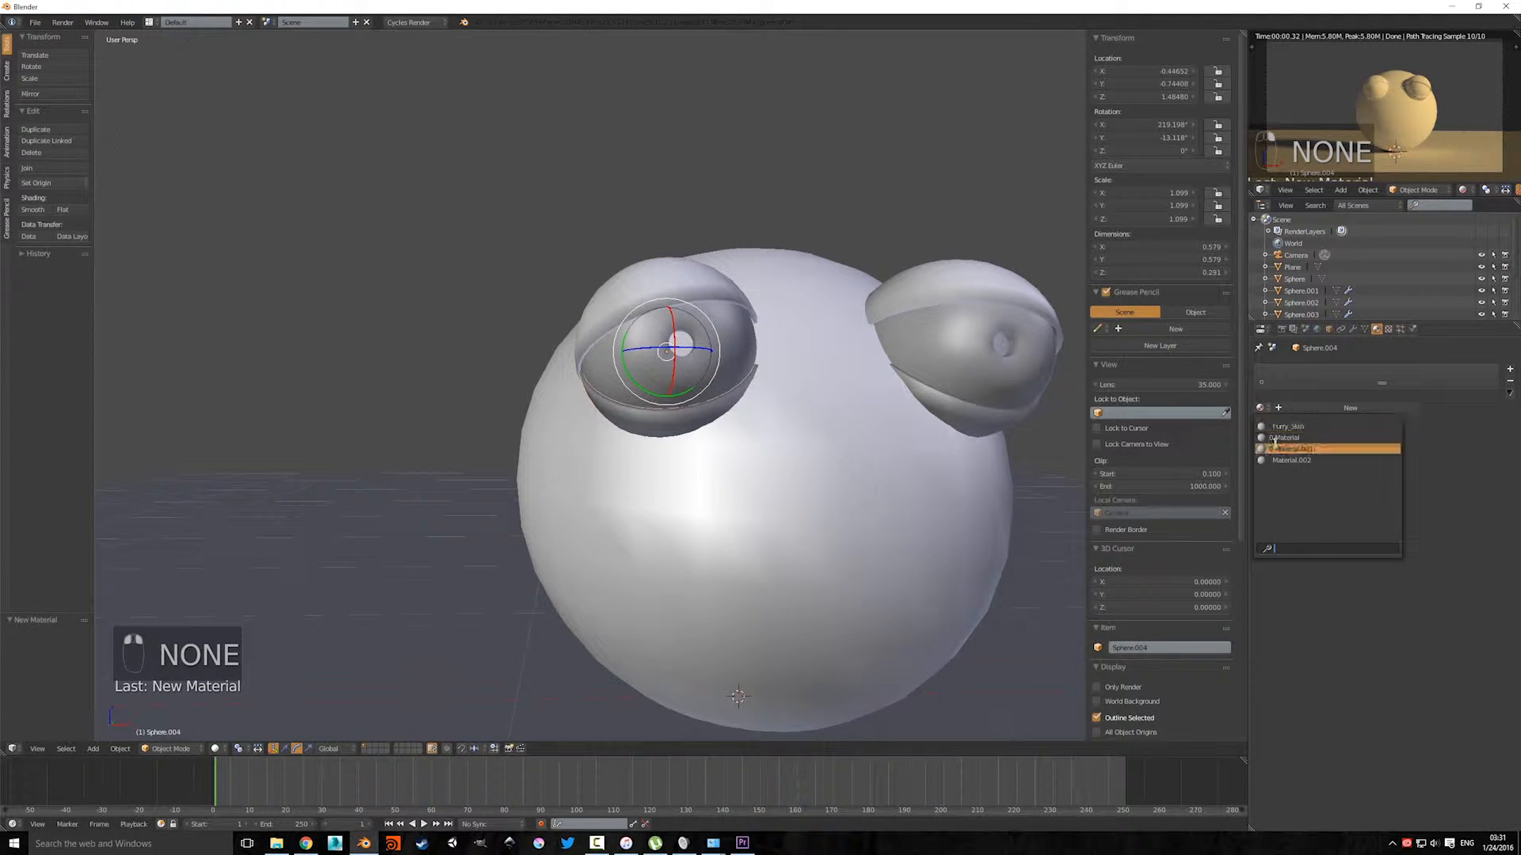
{"action": "left_click", "coordinate": [1277, 426]}
Step: Enlarge the timeline area and join it over the 3D viewport
{"action": "scroll", "coordinate": [737, 489], "scroll_direction": "down", "scroll_amount": 5}
{"action": "scroll", "coordinate": [860, 500], "scroll_direction": "up", "scroll_amount": 3}
{"action": "middle_click_drag", "start_coordinate": [737, 489], "coordinate": [465, 659]}
{"action": "scroll", "coordinate": [860, 500], "scroll_direction": "down", "scroll_amount": 2}
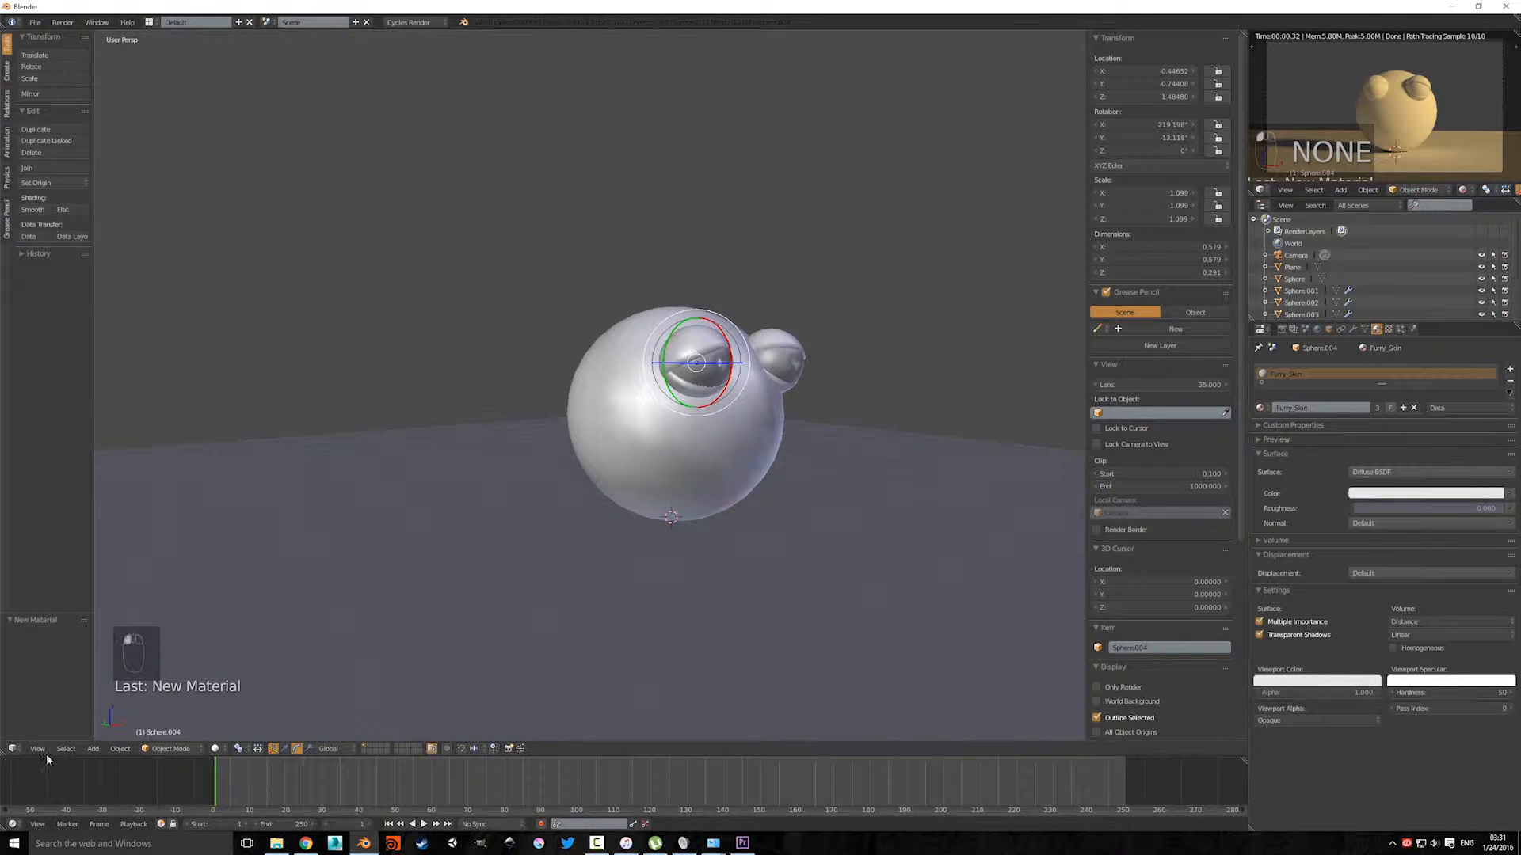
{"action": "left_click_drag", "start_coordinate": [46, 753], "coordinate": [15, 620]}
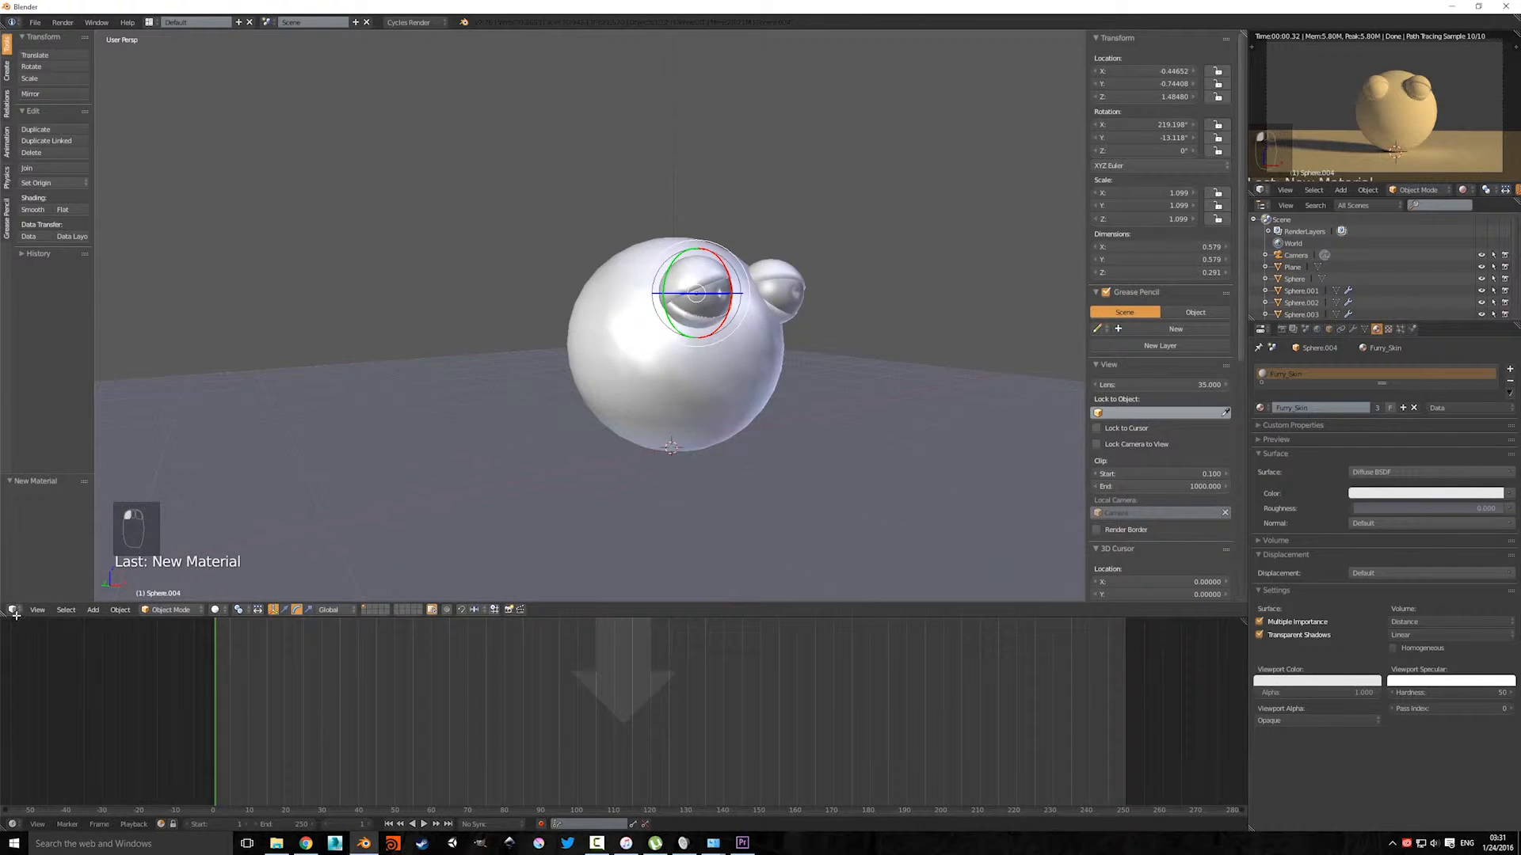
{"action": "left_click_drag", "start_coordinate": [16, 614], "coordinate": [18, 616]}
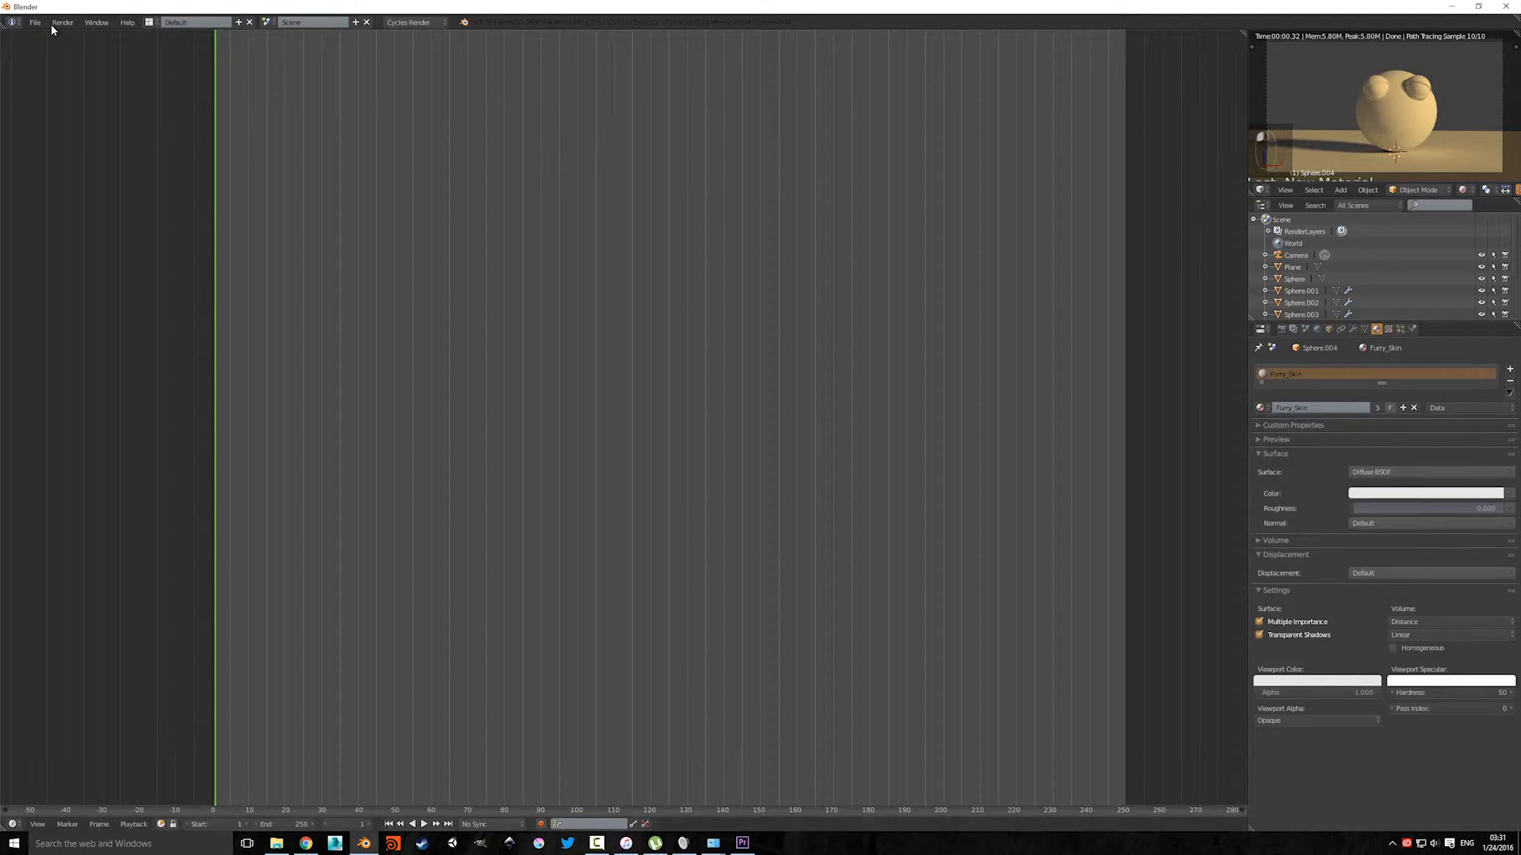
Step: Split the timeline area into a 3D View above and a taller Node Editor below
{"action": "left_click_drag", "start_coordinate": [1242, 31], "coordinate": [996, 735]}
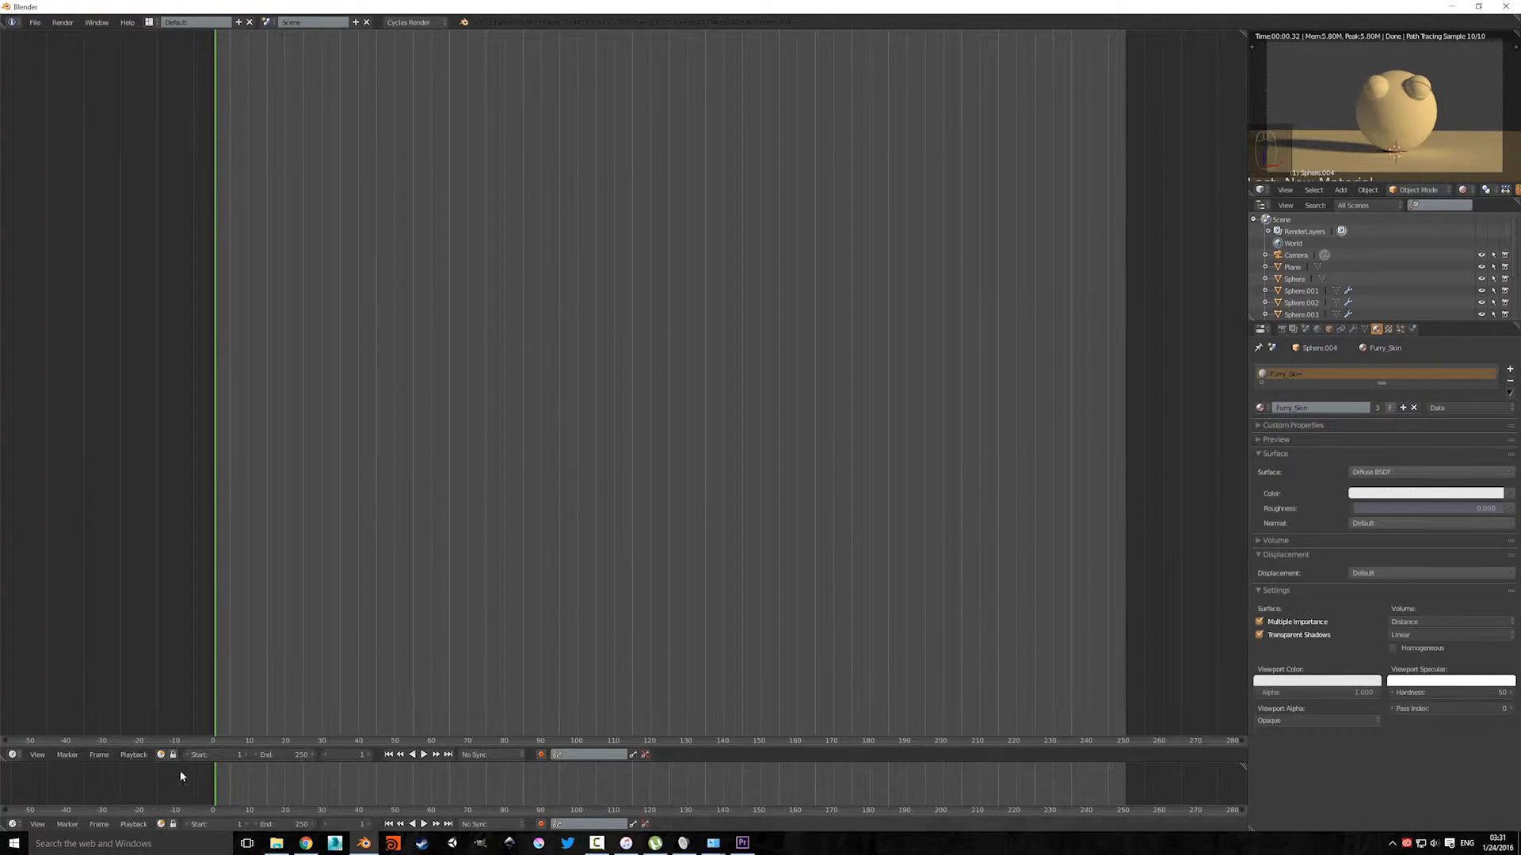
{"action": "left_click", "coordinate": [12, 755]}
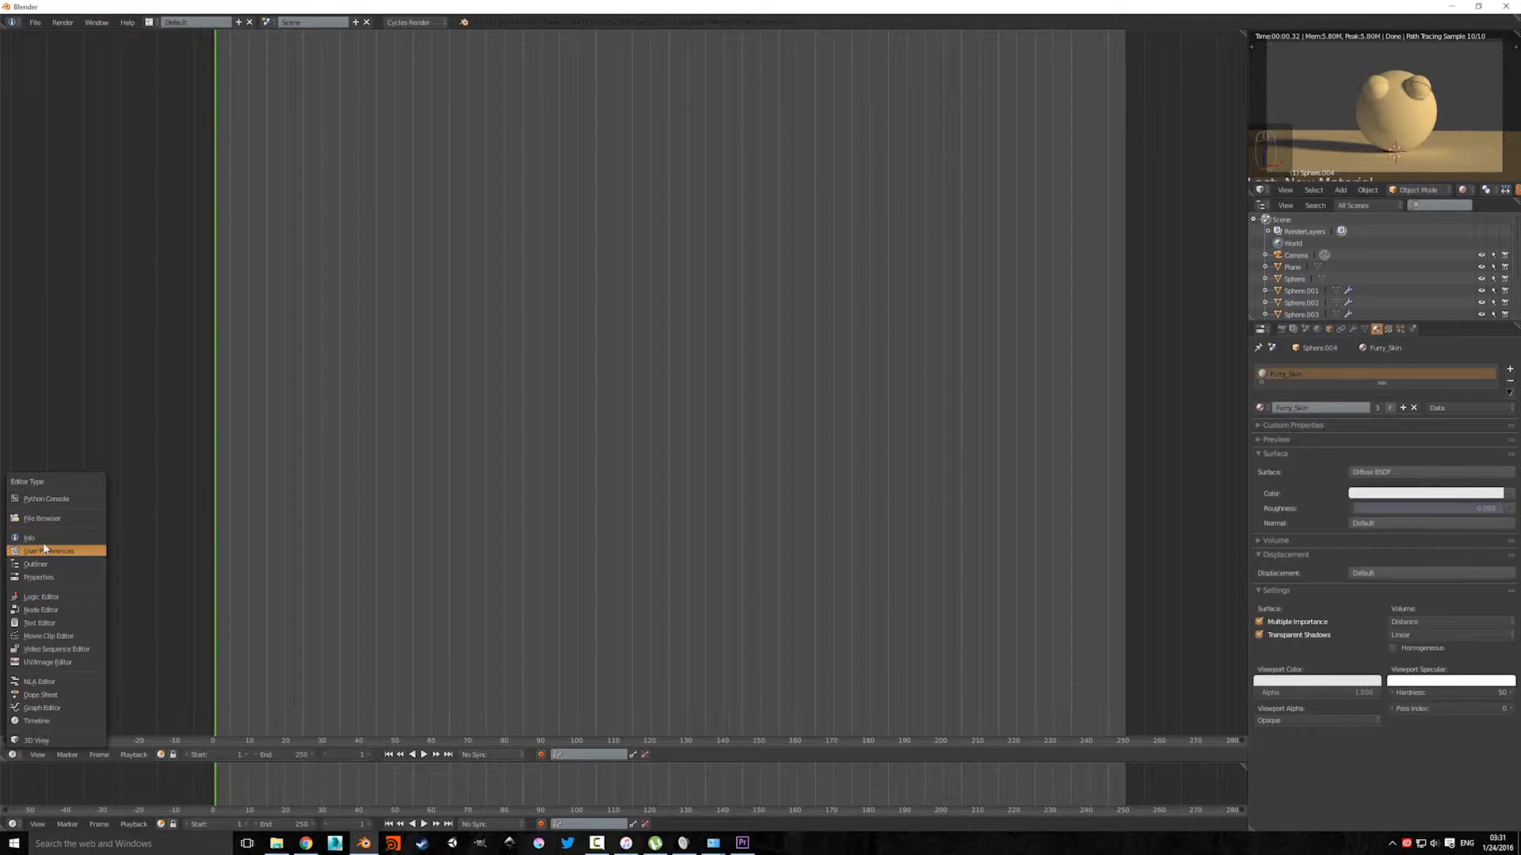
{"action": "left_click", "coordinate": [13, 741]}
{"action": "left_click_drag", "start_coordinate": [21, 763], "coordinate": [21, 549]}
{"action": "left_click_drag", "start_coordinate": [4, 825], "coordinate": [21, 825]}
{"action": "left_click", "coordinate": [14, 824]}
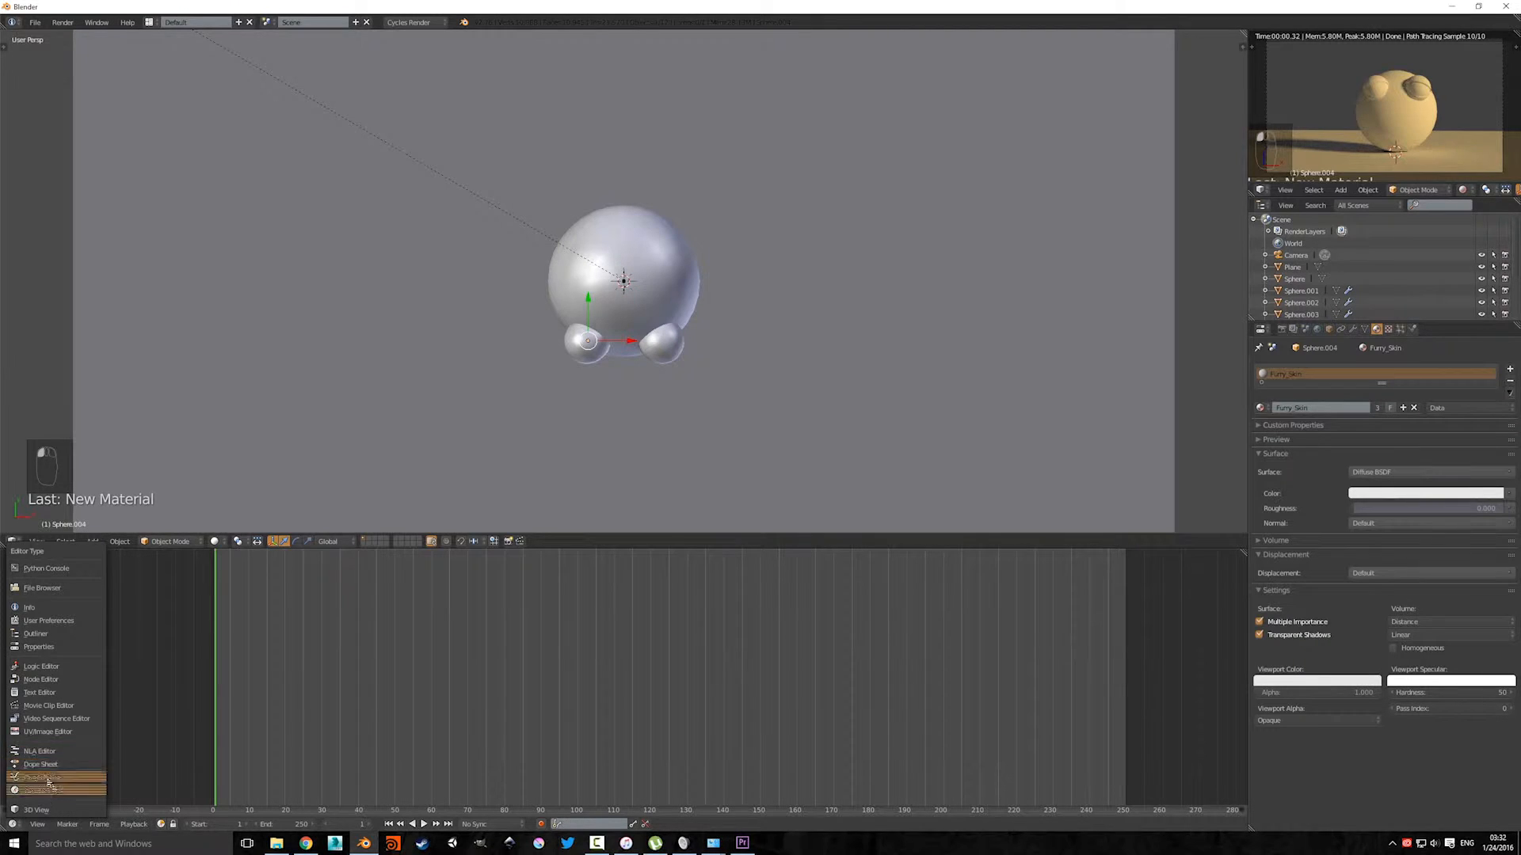
{"action": "left_click", "coordinate": [38, 680]}
Step: Add a Glossy BSDF node above the Diffuse BSDF in the Furry_Skin material
{"action": "scroll", "coordinate": [553, 656], "scroll_direction": "up", "scroll_amount": 5}
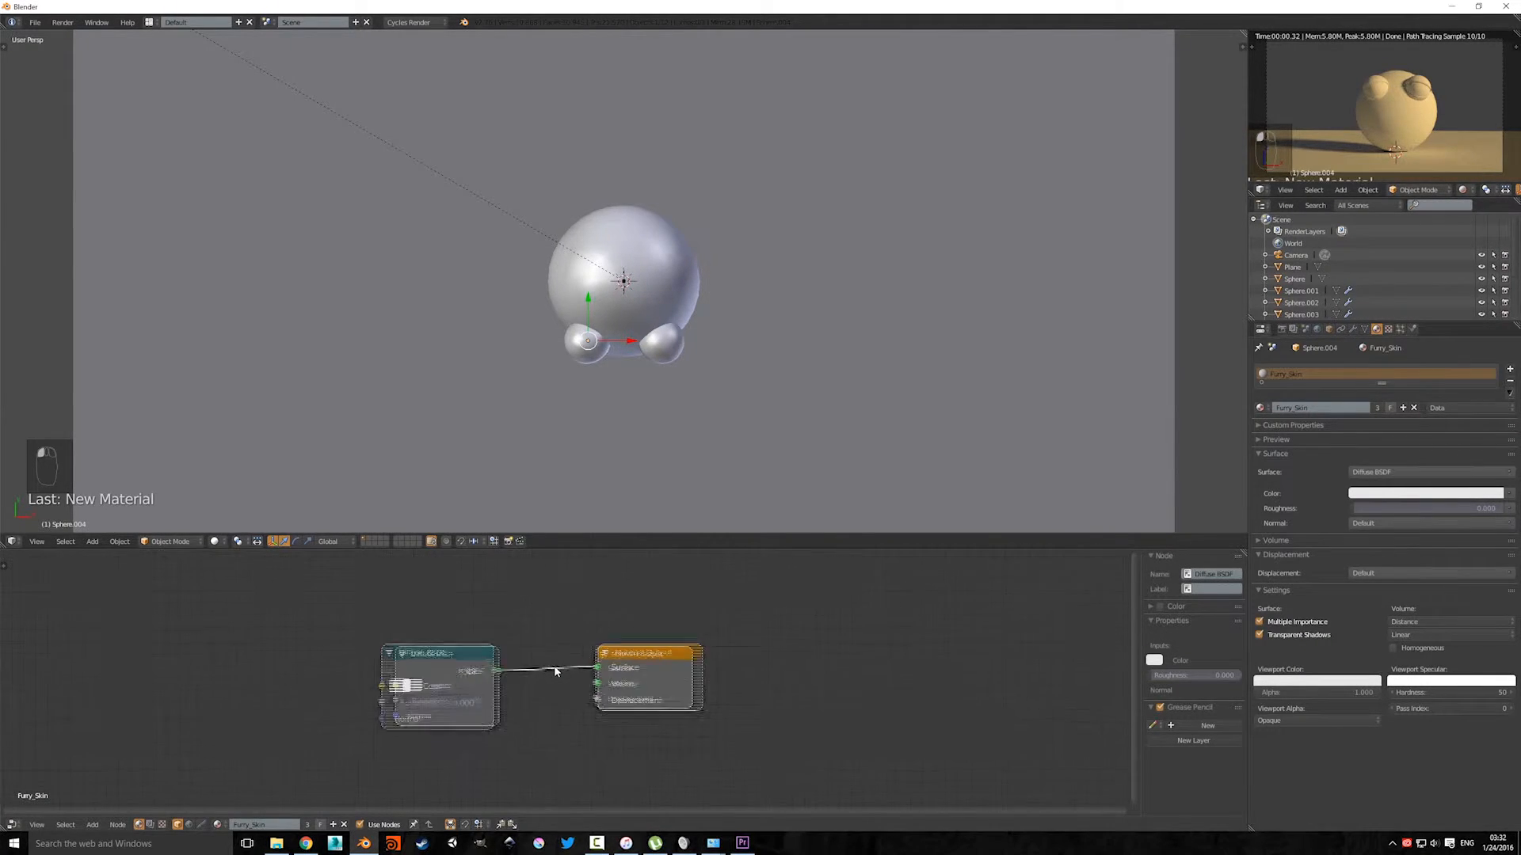
{"action": "middle_click_drag", "start_coordinate": [463, 596], "coordinate": [402, 676]}
{"action": "scroll", "coordinate": [387, 640], "scroll_direction": "down", "scroll_amount": 4}
{"action": "scroll", "coordinate": [404, 676], "scroll_direction": "up", "scroll_amount": 2}
{"action": "middle_click_drag", "start_coordinate": [531, 689], "coordinate": [509, 646]}
{"action": "key", "text": "shift+a"}
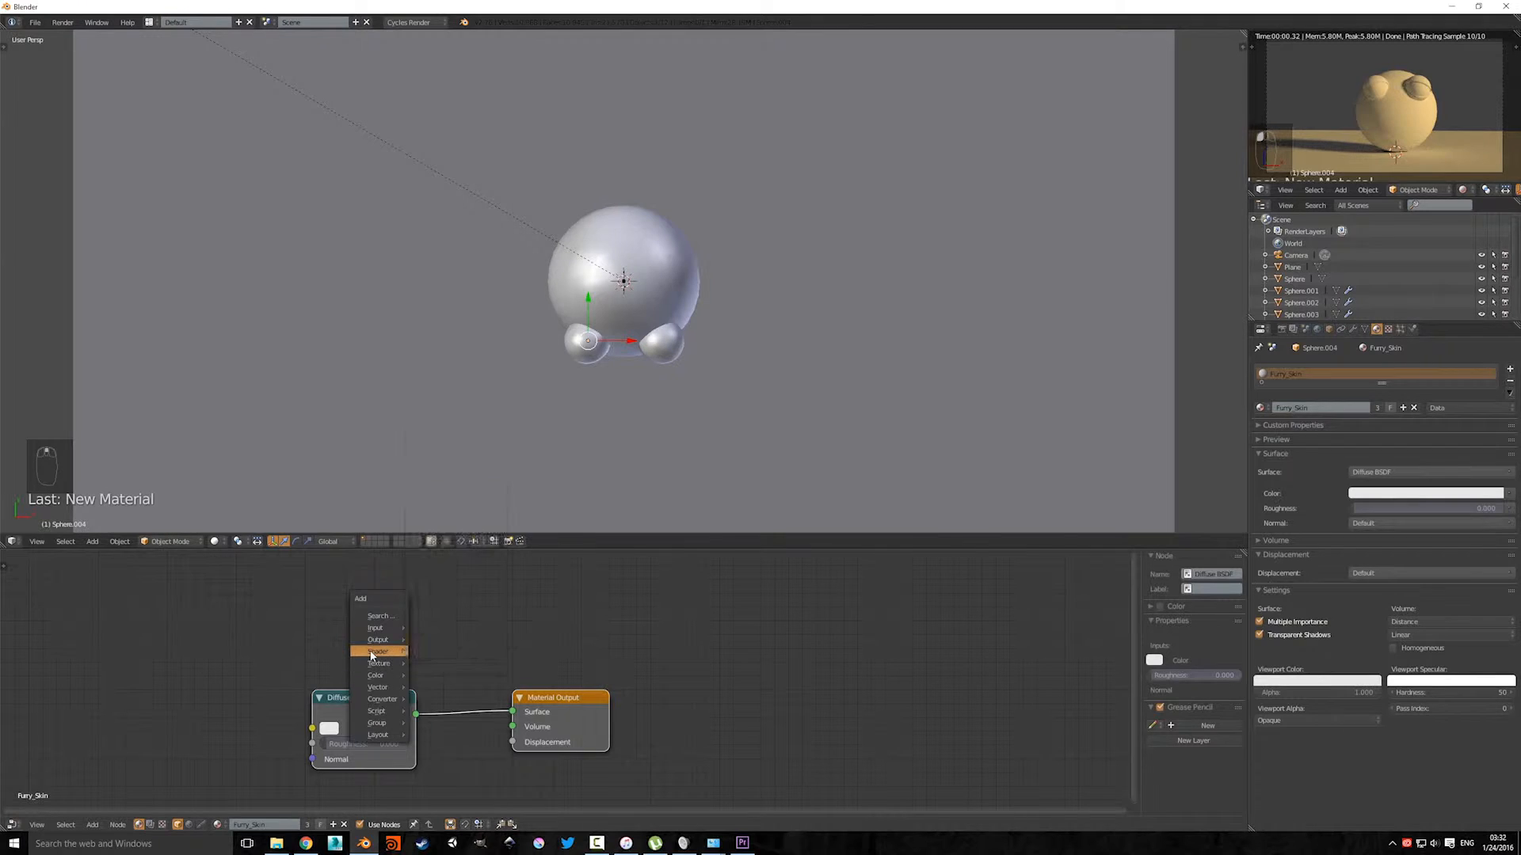
{"action": "mouse_move", "coordinate": [378, 651]}
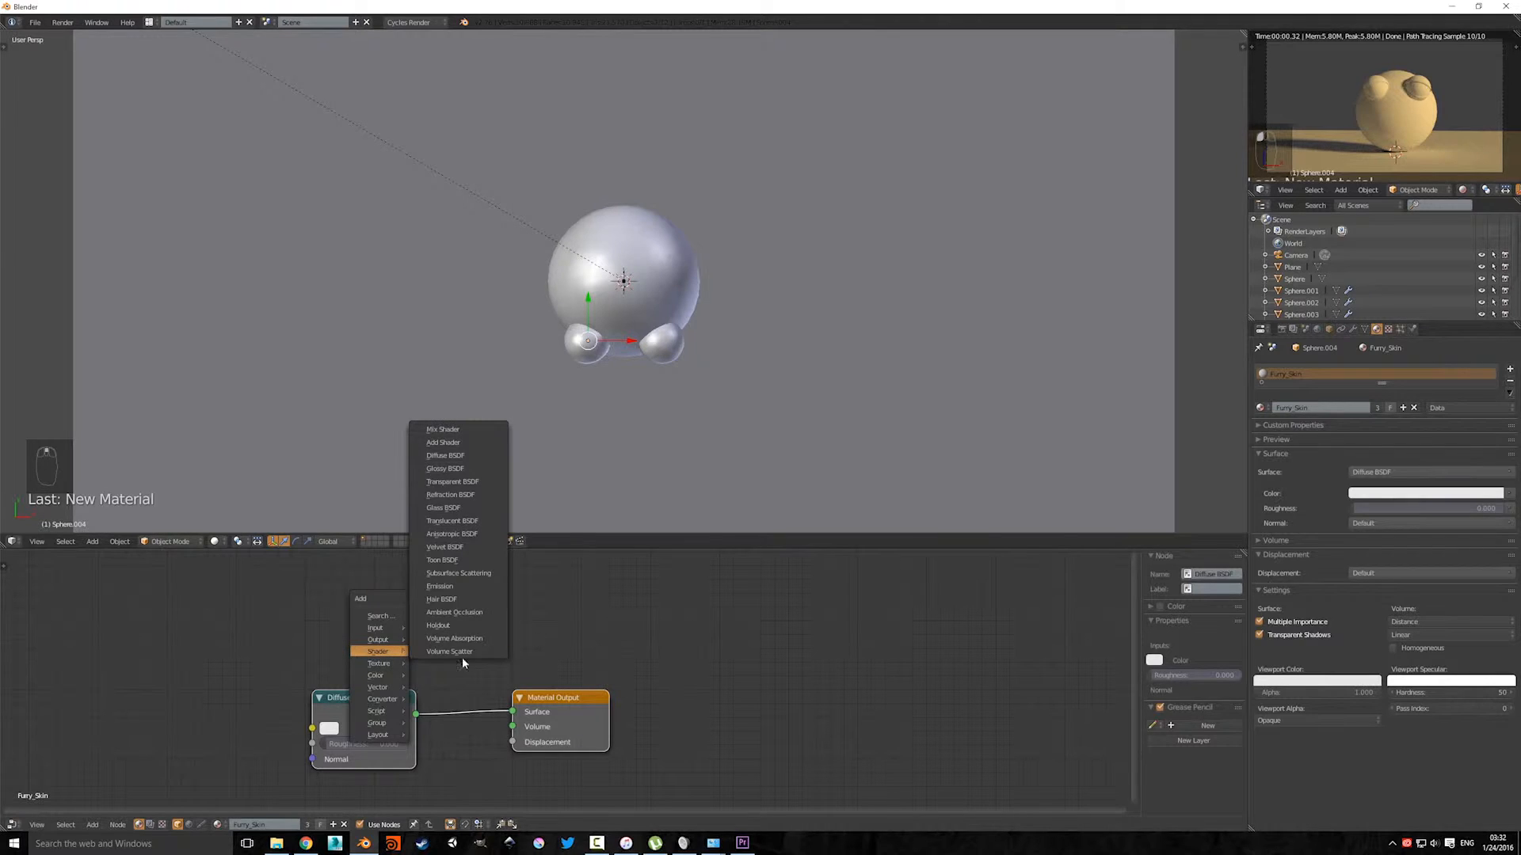
{"action": "left_click", "coordinate": [447, 467]}
{"action": "left_click", "coordinate": [300, 574]}
{"action": "scroll", "coordinate": [396, 671], "scroll_direction": "down", "scroll_amount": 1}
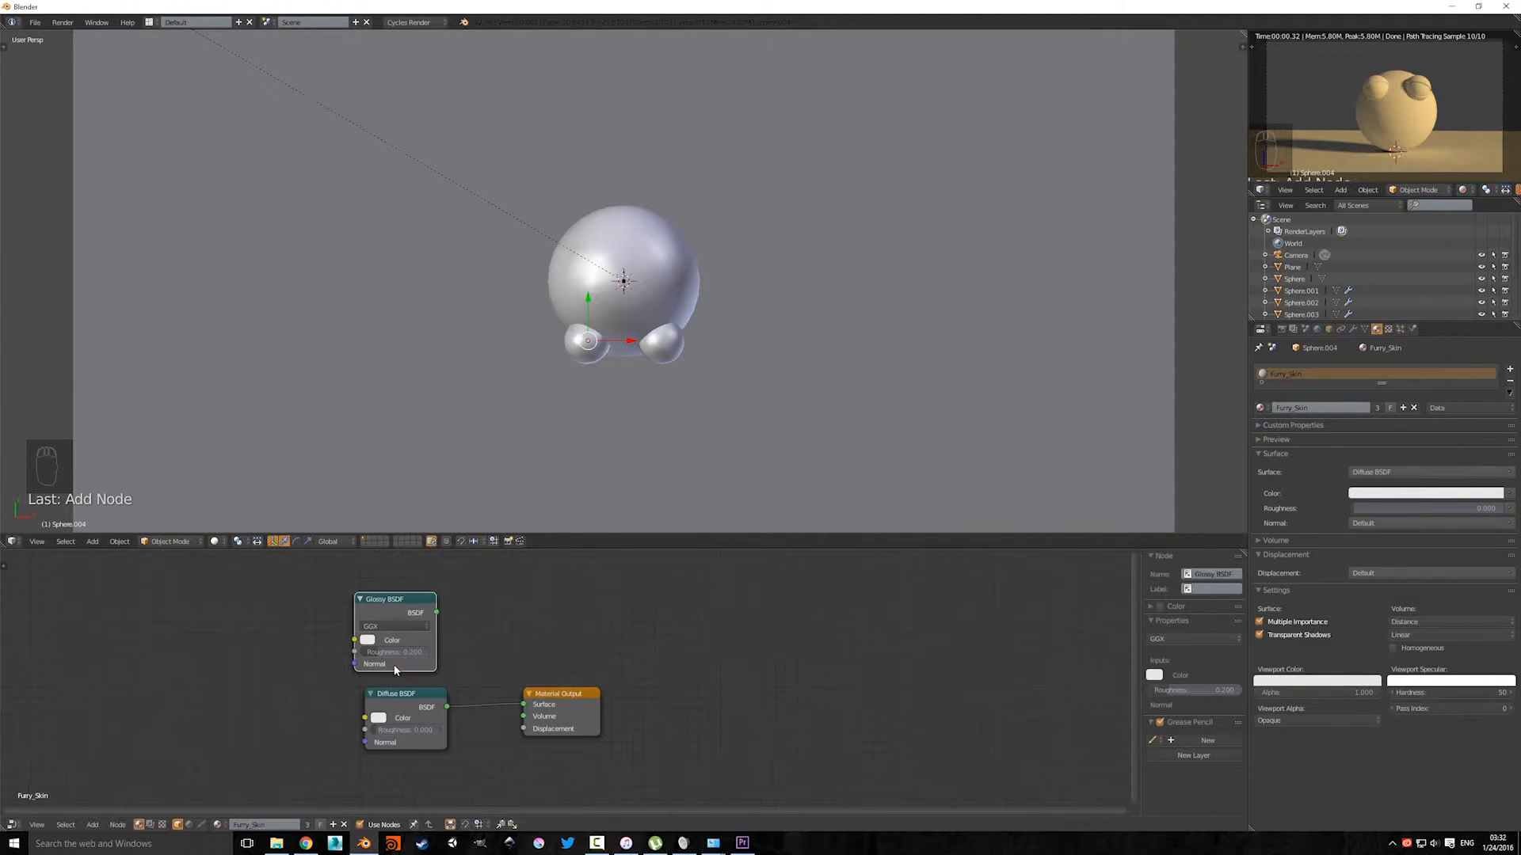
Step: Add a Mix Shader that combines the Glossy and Diffuse BSDF nodes and connect it to the Material Output's Surface
{"action": "key", "text": "shift+a"}
{"action": "mouse_move", "coordinate": [418, 651]}
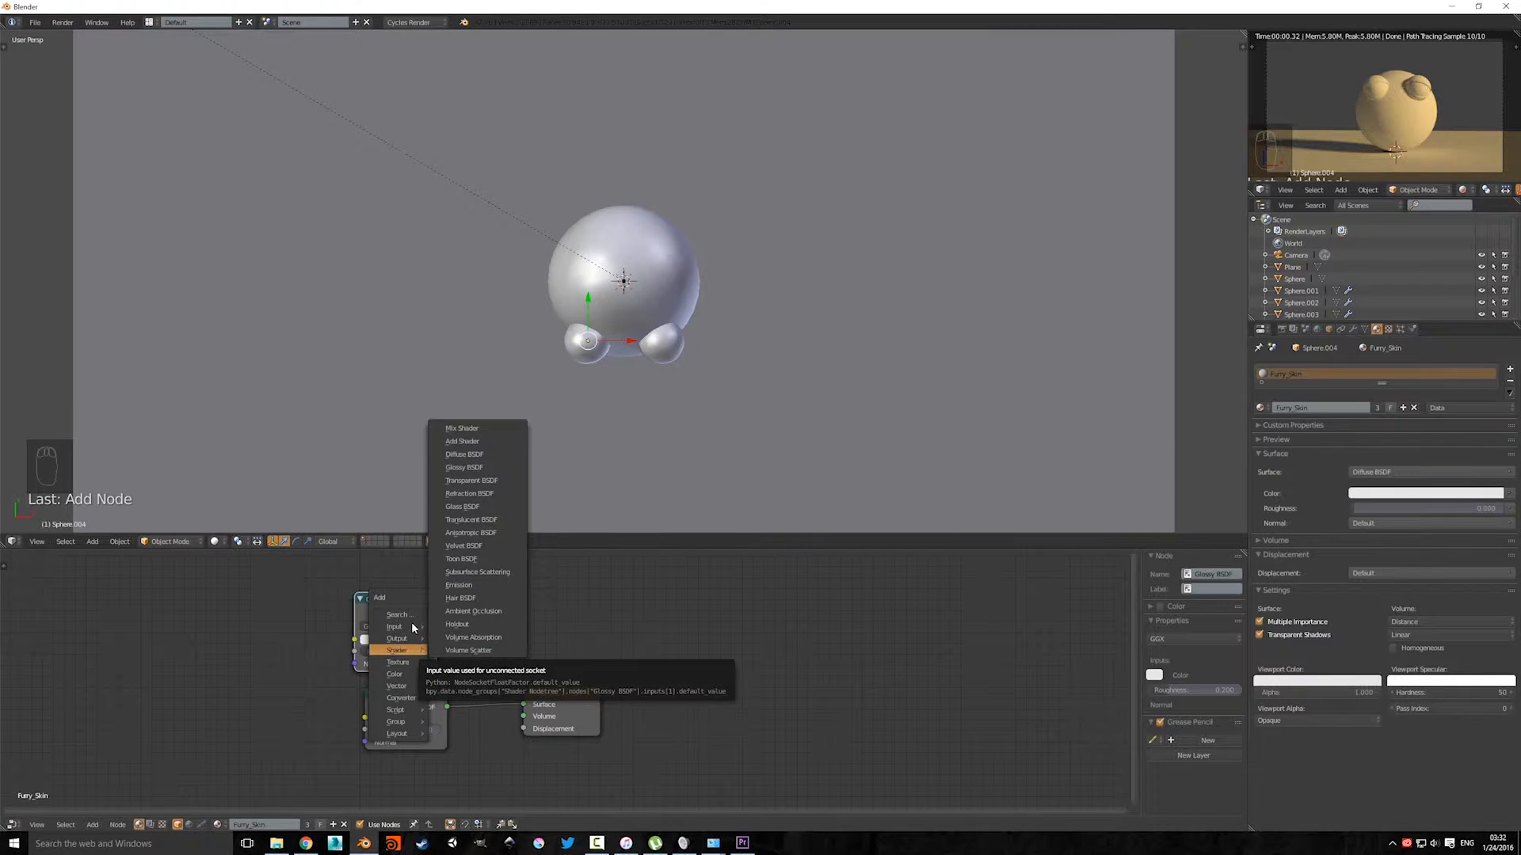
{"action": "left_click", "coordinate": [468, 429]}
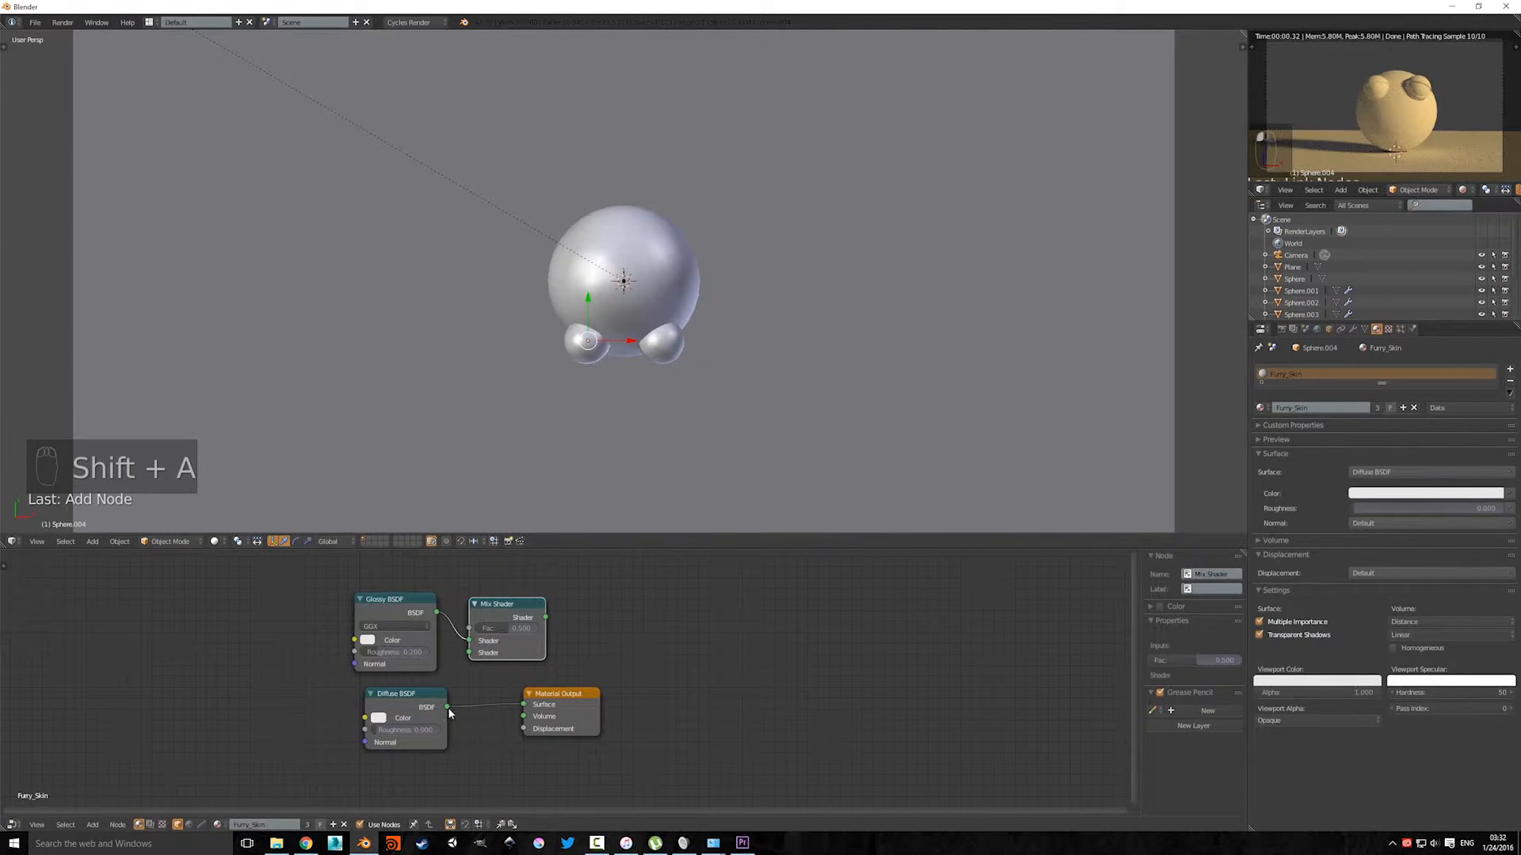
{"action": "left_click_drag", "start_coordinate": [447, 706], "coordinate": [469, 659]}
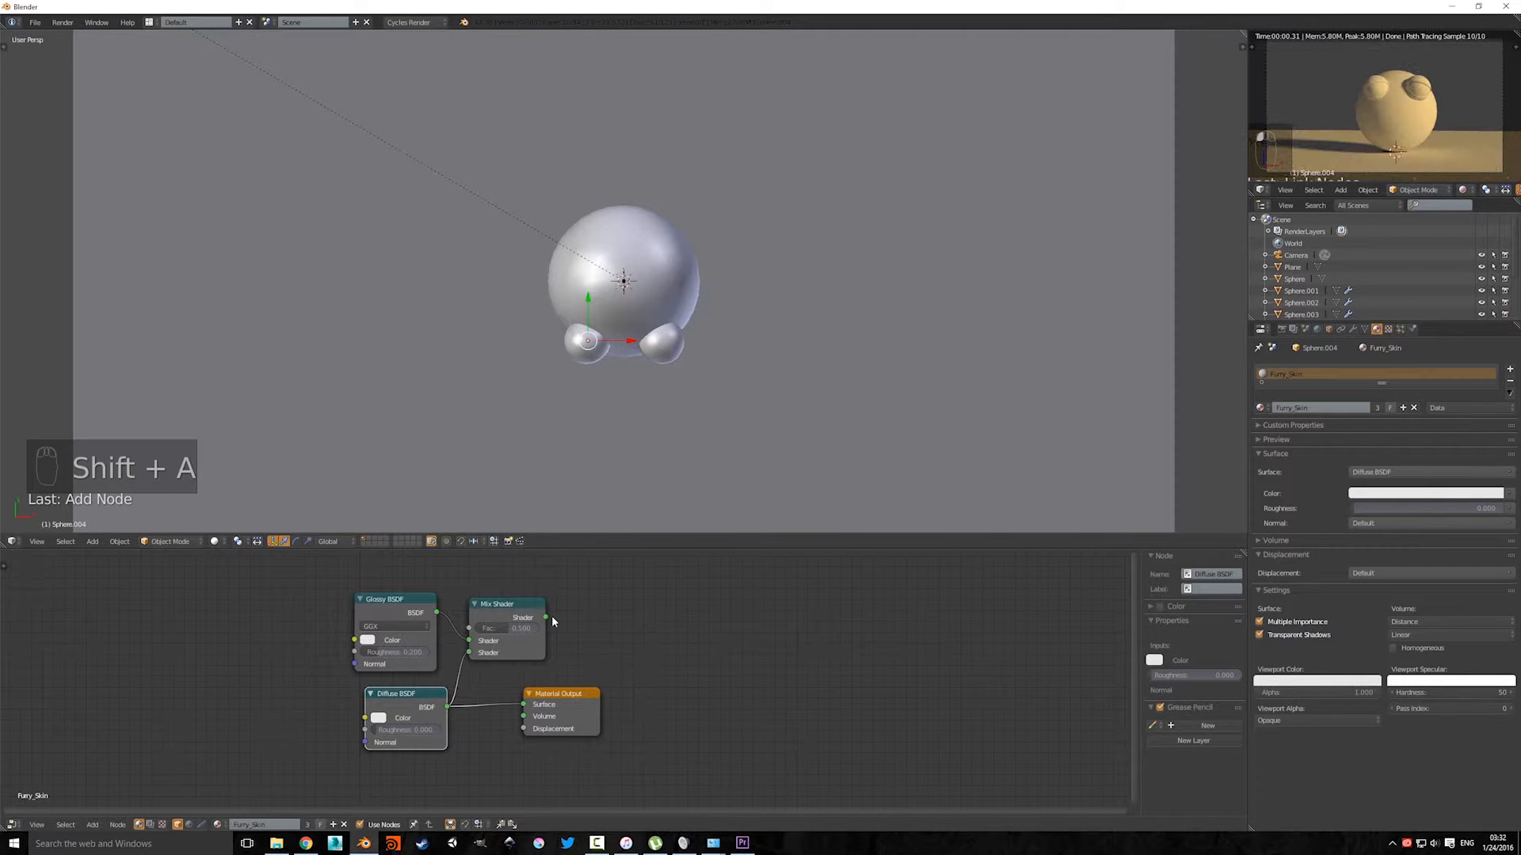
{"action": "left_click_drag", "start_coordinate": [546, 617], "coordinate": [763, 628]}
Step: Adjust the Glossy BSDF's roughness and set the Diffuse BSDF's color to orange
{"action": "mouse_move", "coordinate": [377, 650]}
{"action": "left_mouse_down"}
{"action": "mouse_move", "coordinate": [398, 649]}
{"action": "mouse_move", "coordinate": [387, 660]}
{"action": "left_mouse_up"}
{"action": "left_click", "coordinate": [378, 717]}
{"action": "left_click", "coordinate": [379, 718]}
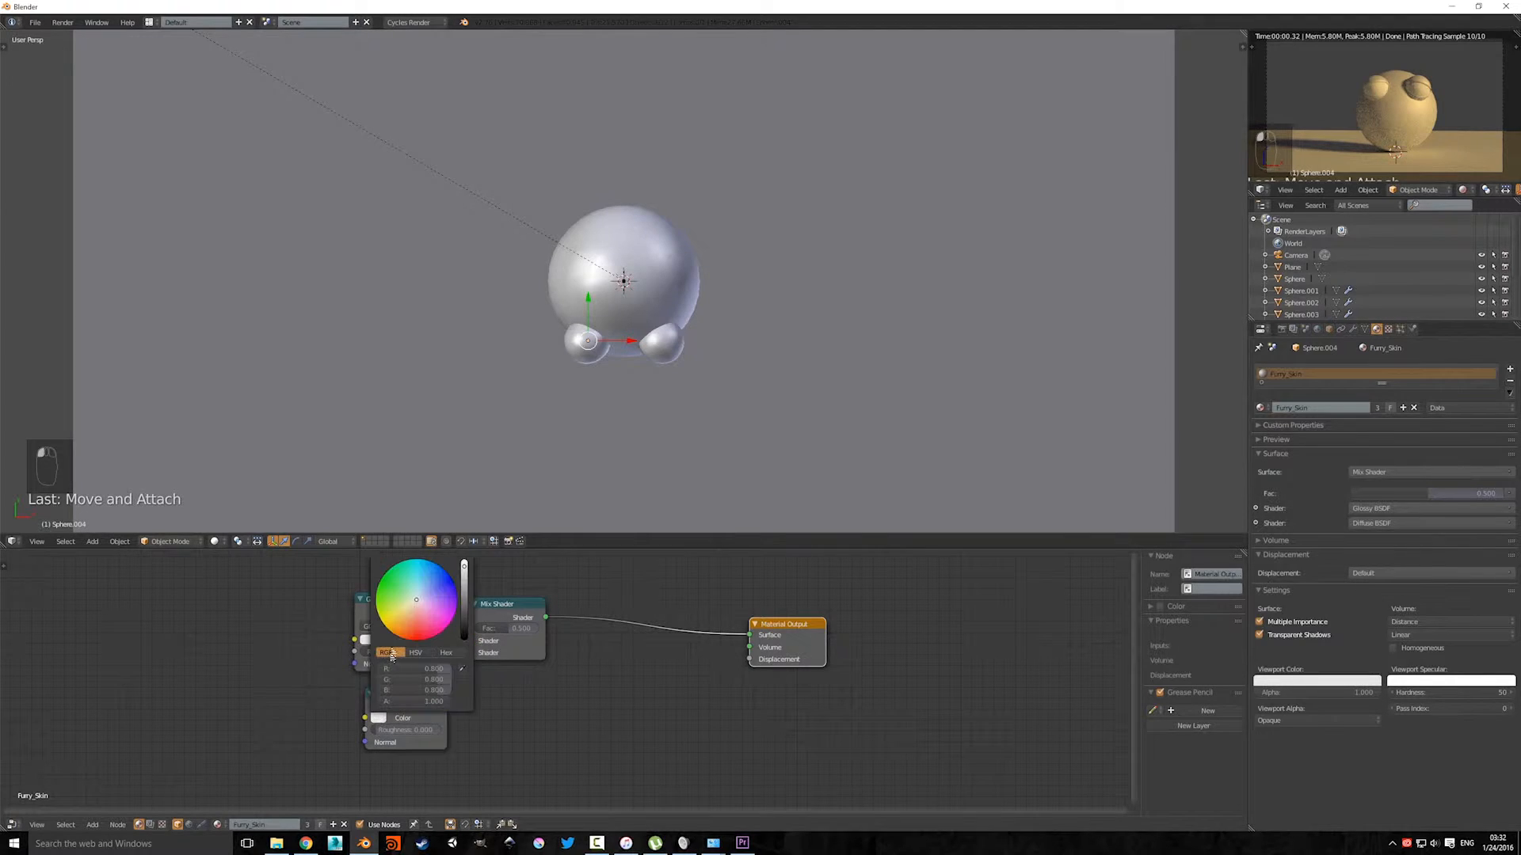
{"action": "left_click", "coordinate": [388, 612]}
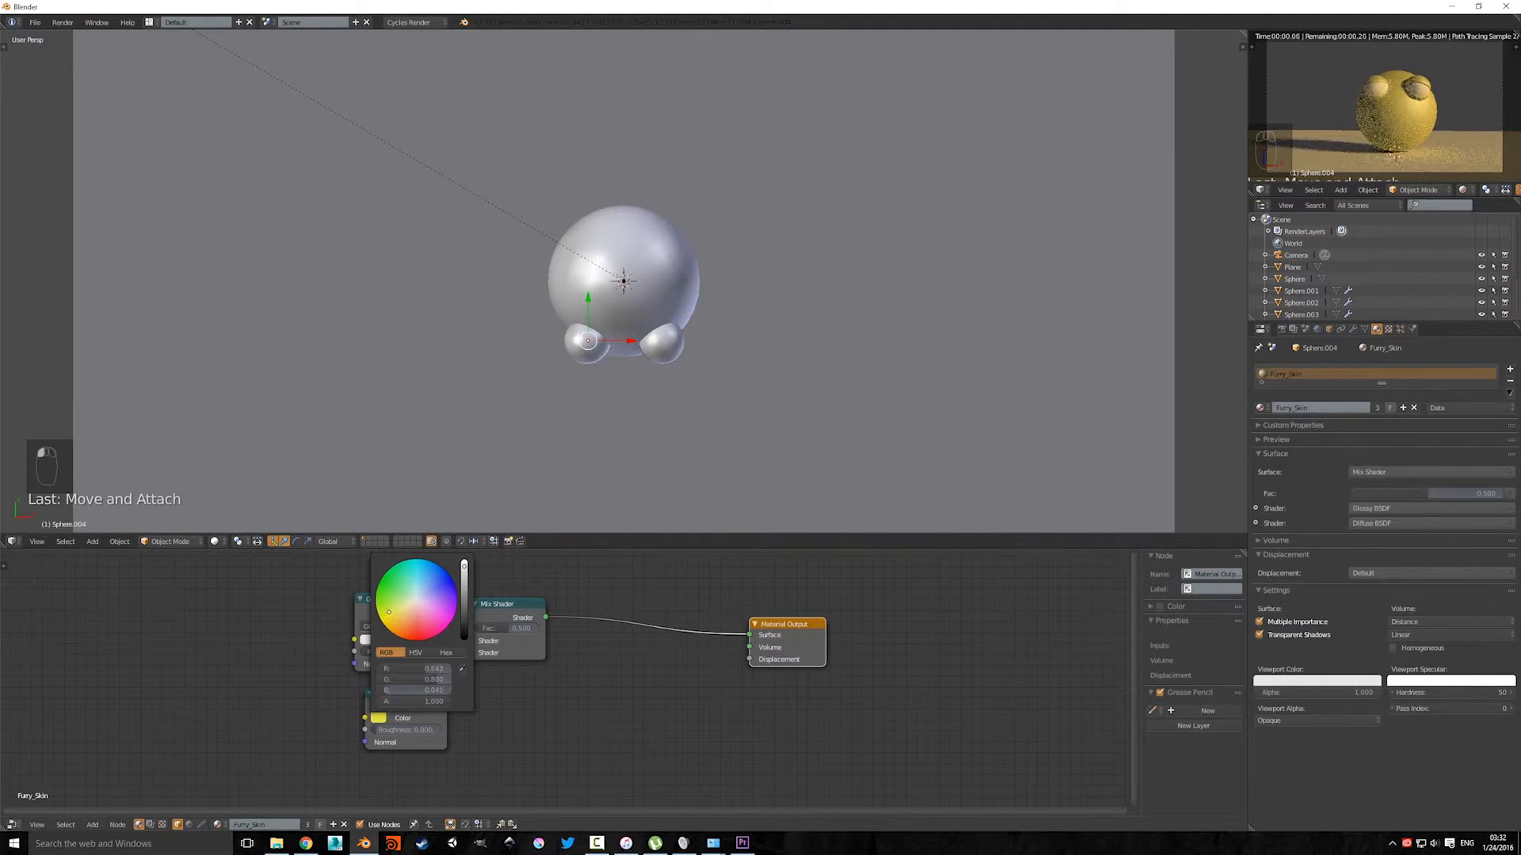
{"action": "left_click_drag", "start_coordinate": [387, 612], "coordinate": [397, 634]}
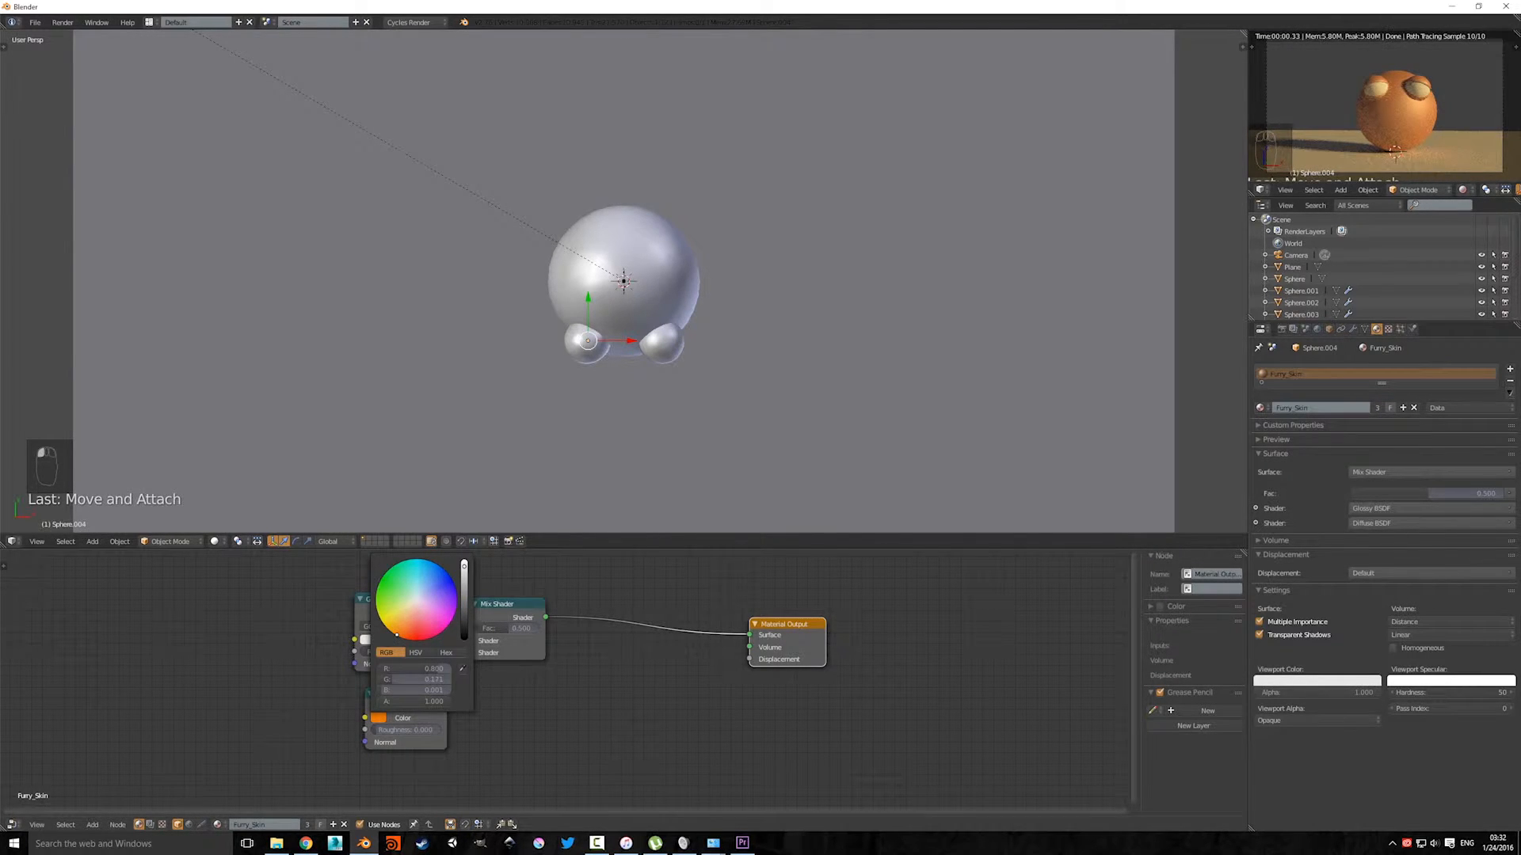
Step: Reduce the saturation of the Diffuse BSDF's color and fine-tune its red value to get a pale peach
{"action": "left_click", "coordinate": [415, 652]}
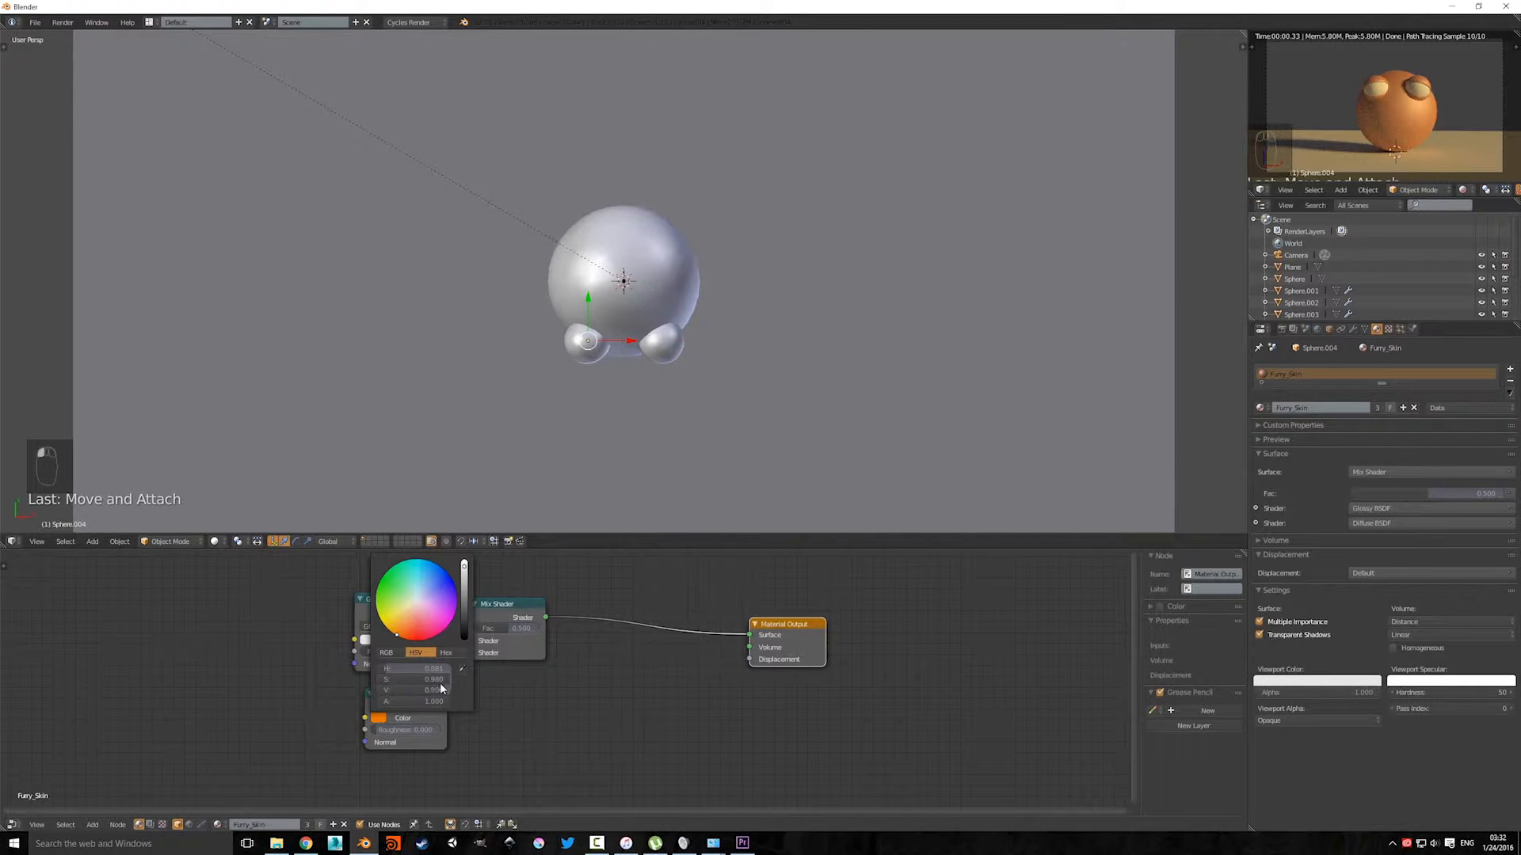
{"action": "left_click_drag", "start_coordinate": [442, 680], "coordinate": [403, 679]}
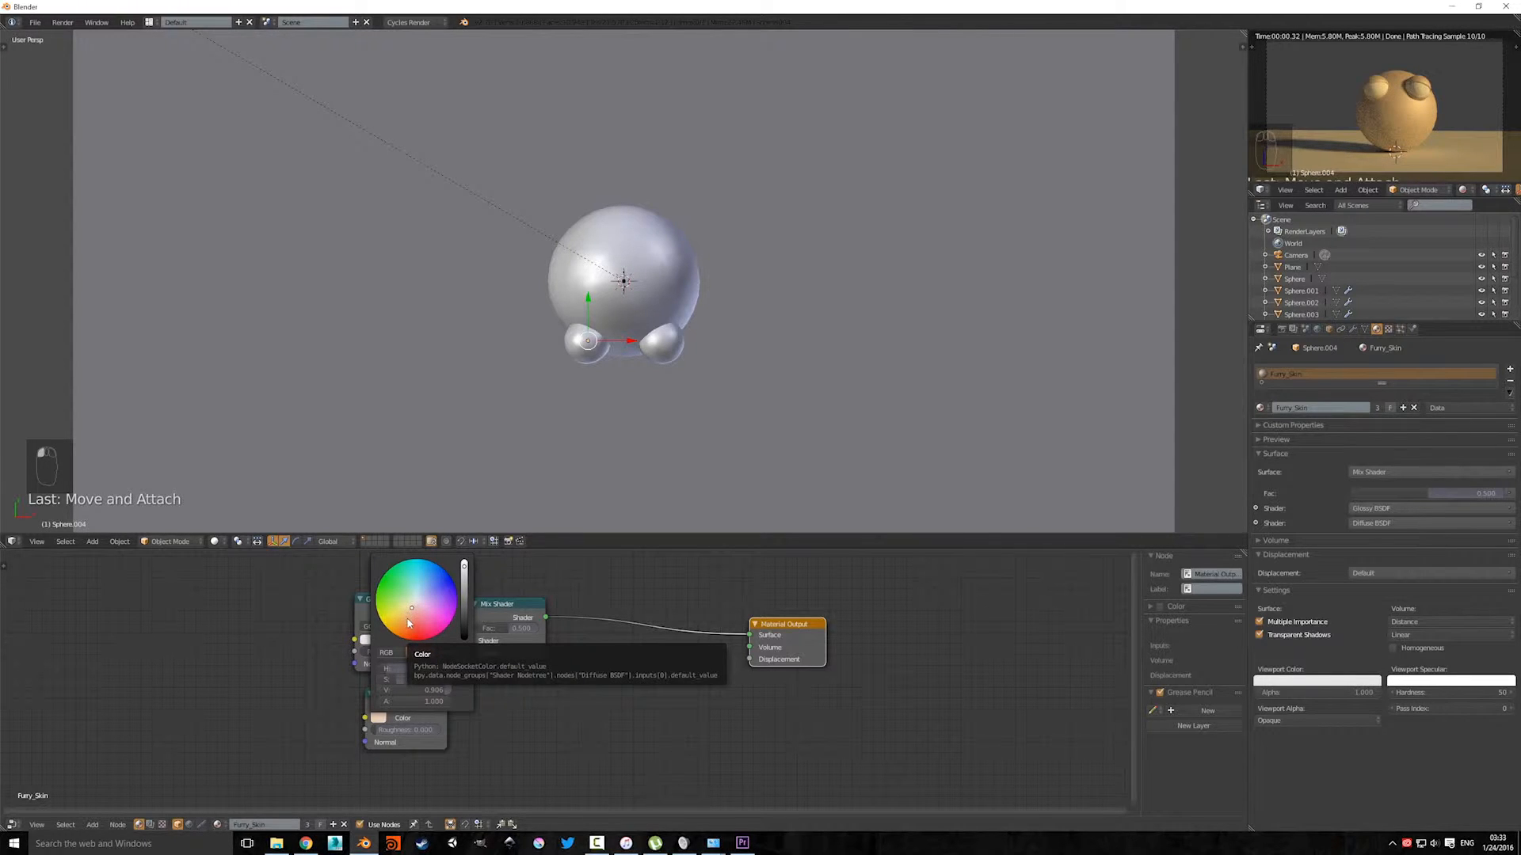
{"action": "left_click", "coordinate": [394, 653]}
{"action": "left_click_drag", "start_coordinate": [435, 670], "coordinate": [441, 670]}
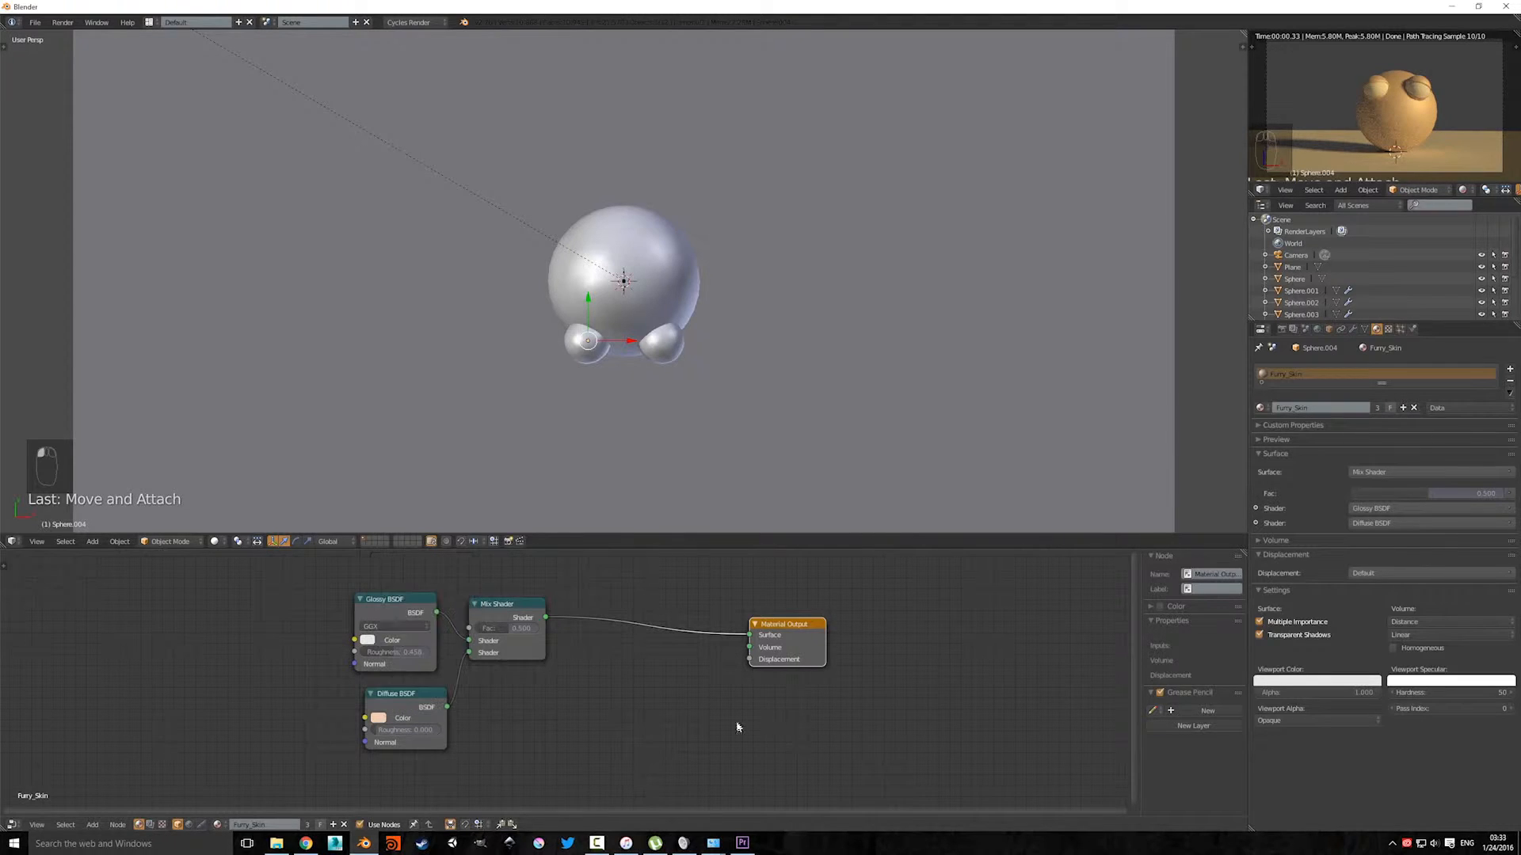
{"action": "scroll", "coordinate": [559, 656], "scroll_direction": "down", "scroll_amount": 4}
{"action": "scroll", "coordinate": [559, 649], "scroll_direction": "up", "scroll_amount": 3}
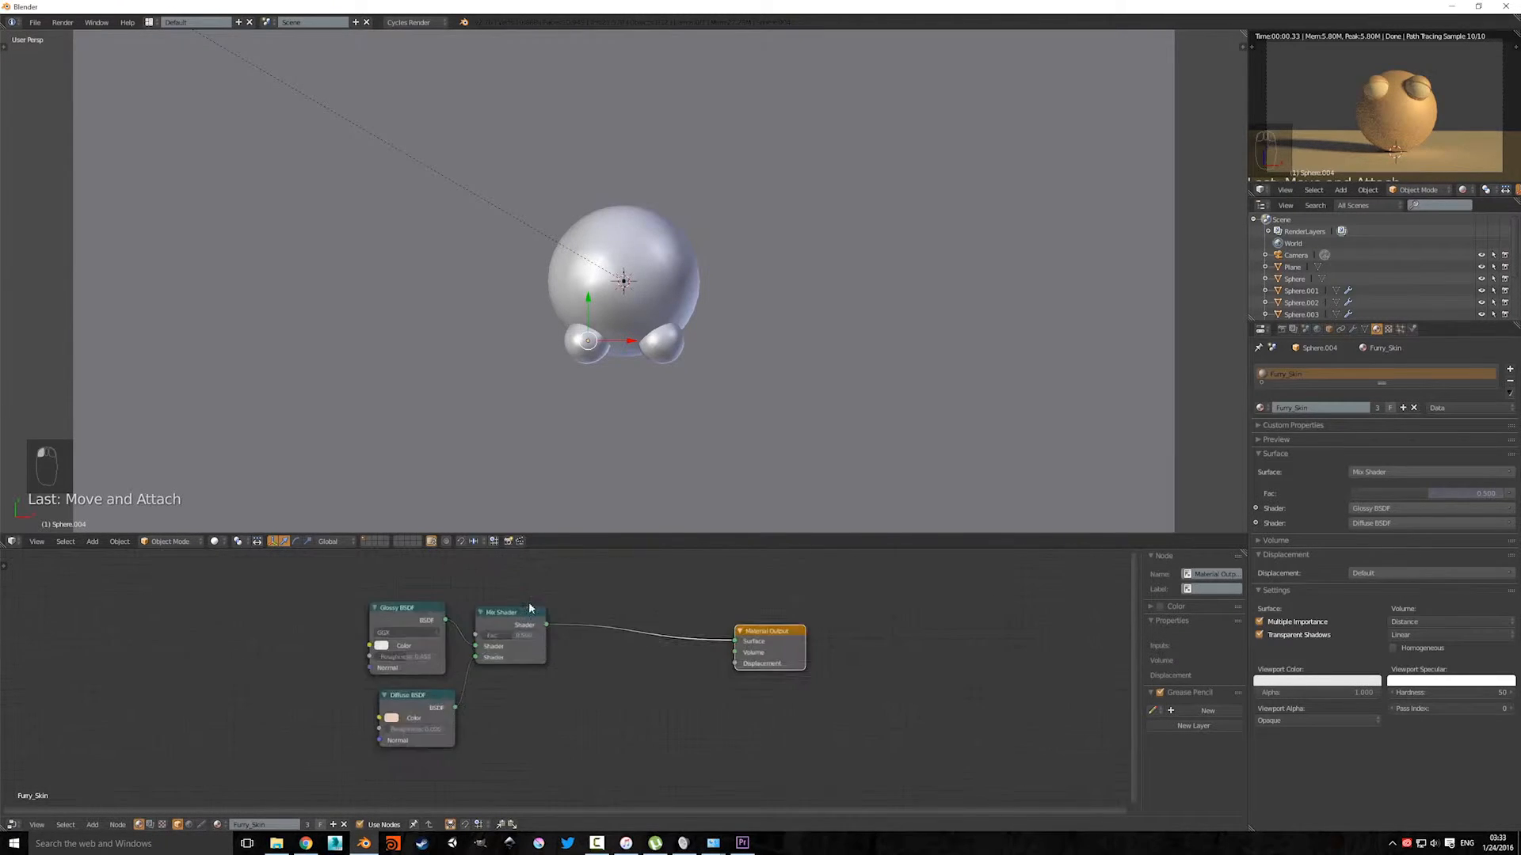
{"action": "middle_click_drag", "start_coordinate": [507, 569], "coordinate": [535, 681]}
{"action": "scroll", "coordinate": [535, 681], "scroll_direction": "down", "scroll_amount": 1}
{"action": "key", "text": "shift+a"}
{"action": "mouse_move", "coordinate": [487, 631]}
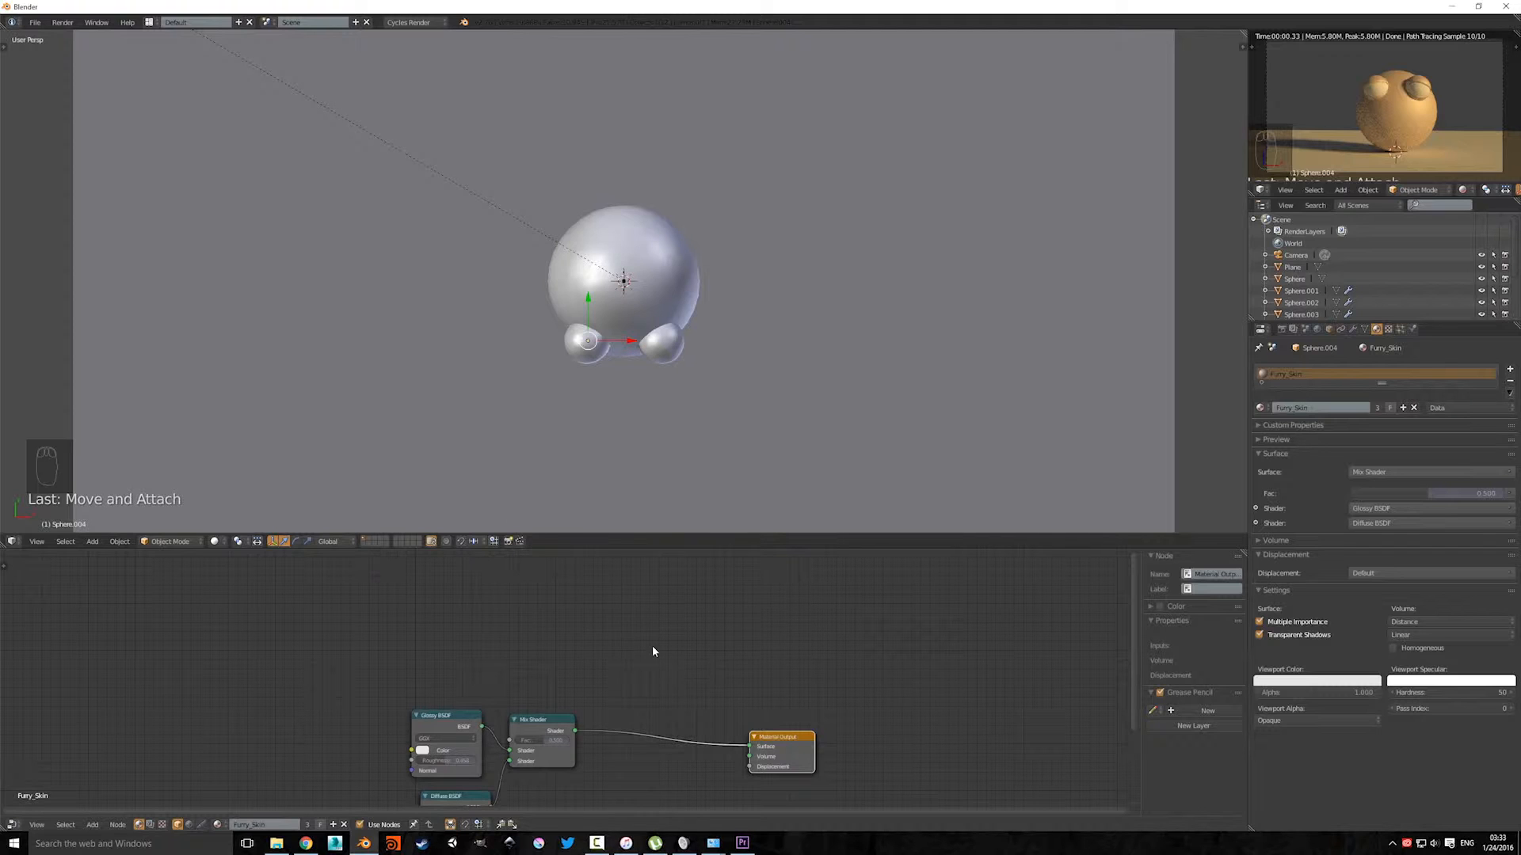
Step: Select the left-hand eyeball and examine its mesh up close in wireframe display
{"action": "middle_click_drag", "start_coordinate": [664, 377], "coordinate": [640, 275]}
{"action": "scroll", "coordinate": [640, 275], "scroll_direction": "up", "scroll_amount": 3}
{"action": "middle_click_drag", "start_coordinate": [840, 230], "coordinate": [902, 366], "text": "shift"}
{"action": "scroll", "coordinate": [781, 420], "scroll_direction": "up", "scroll_amount": 2}
{"action": "middle_click_drag", "start_coordinate": [781, 415], "coordinate": [778, 266]}
{"action": "right_click", "coordinate": [820, 239]}
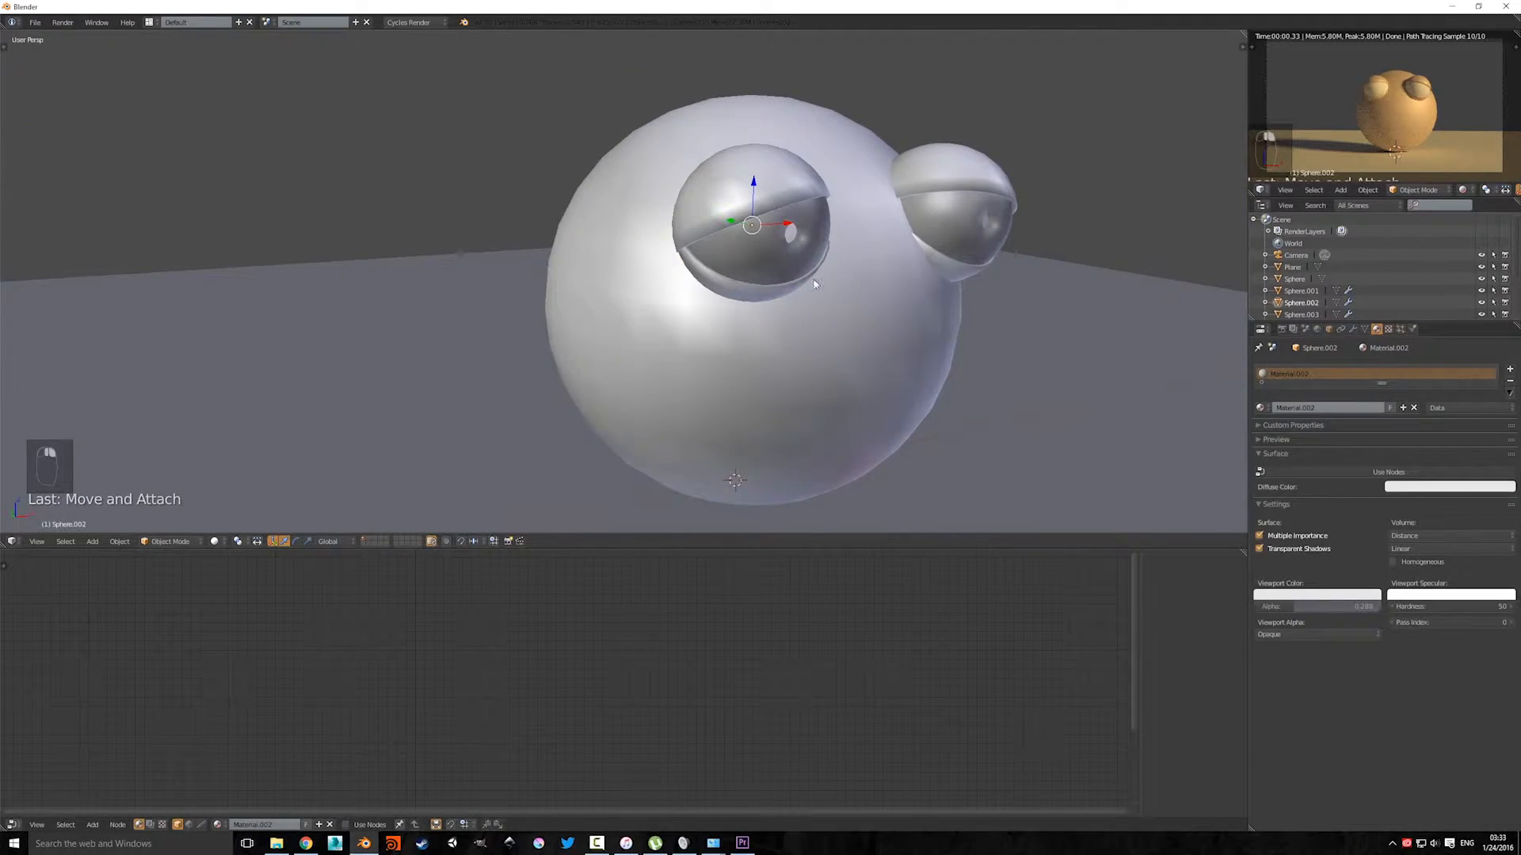
{"action": "key", "text": "z"}
{"action": "mouse_move", "coordinate": [903, 264]}
{"action": "middle_mouse_down"}
{"action": "mouse_move", "coordinate": [873, 258]}
{"action": "mouse_move", "coordinate": [909, 249]}
{"action": "mouse_move", "coordinate": [899, 274]}
{"action": "middle_mouse_up"}
{"action": "scroll", "coordinate": [890, 297], "scroll_direction": "up", "scroll_amount": 5}
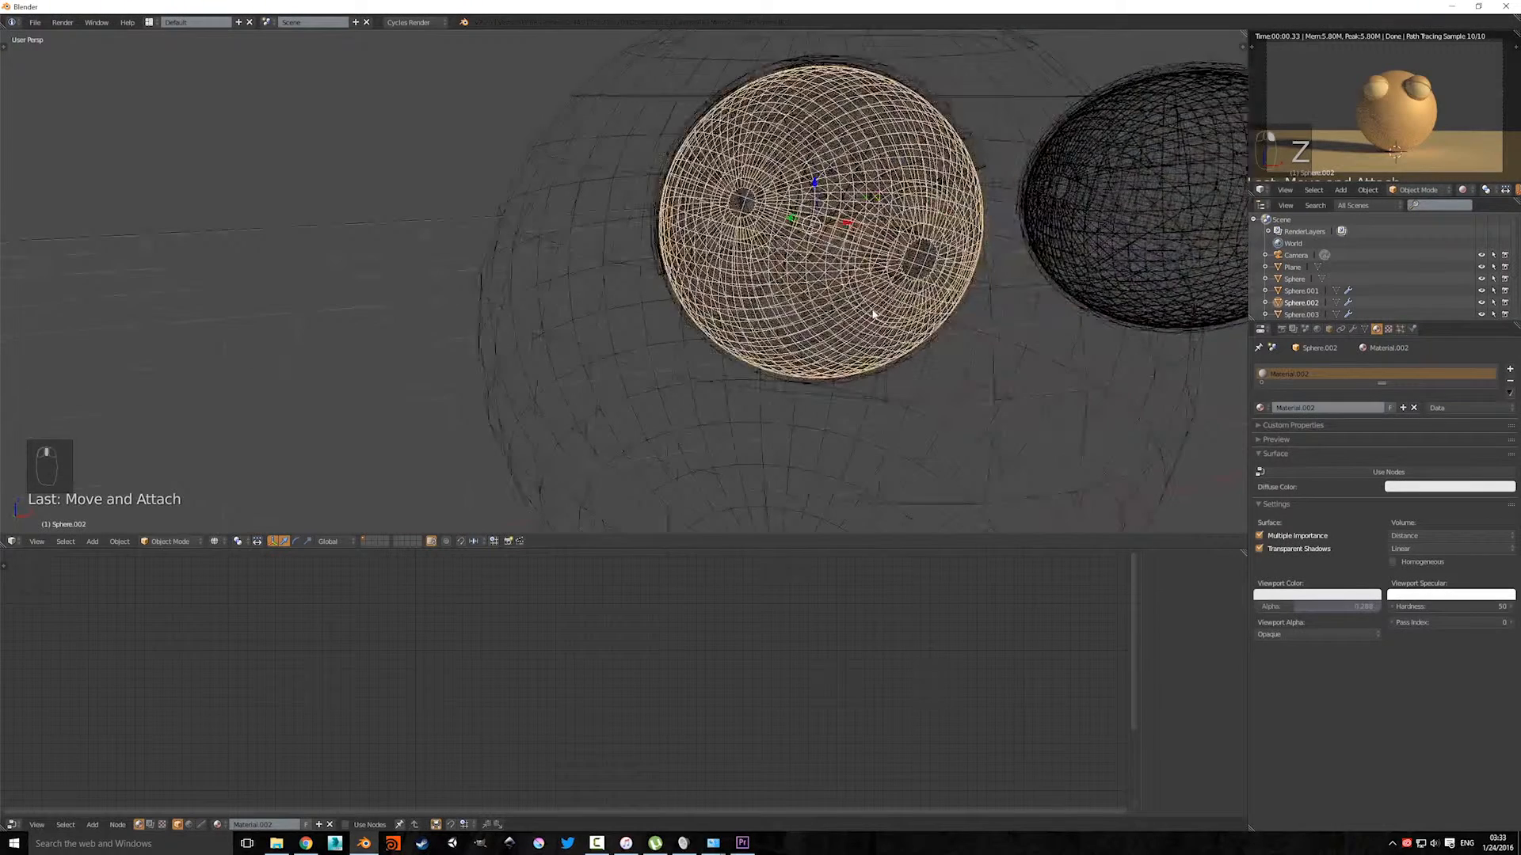
{"action": "scroll", "coordinate": [869, 311], "scroll_direction": "down", "scroll_amount": 4}
{"action": "key", "text": "z"}
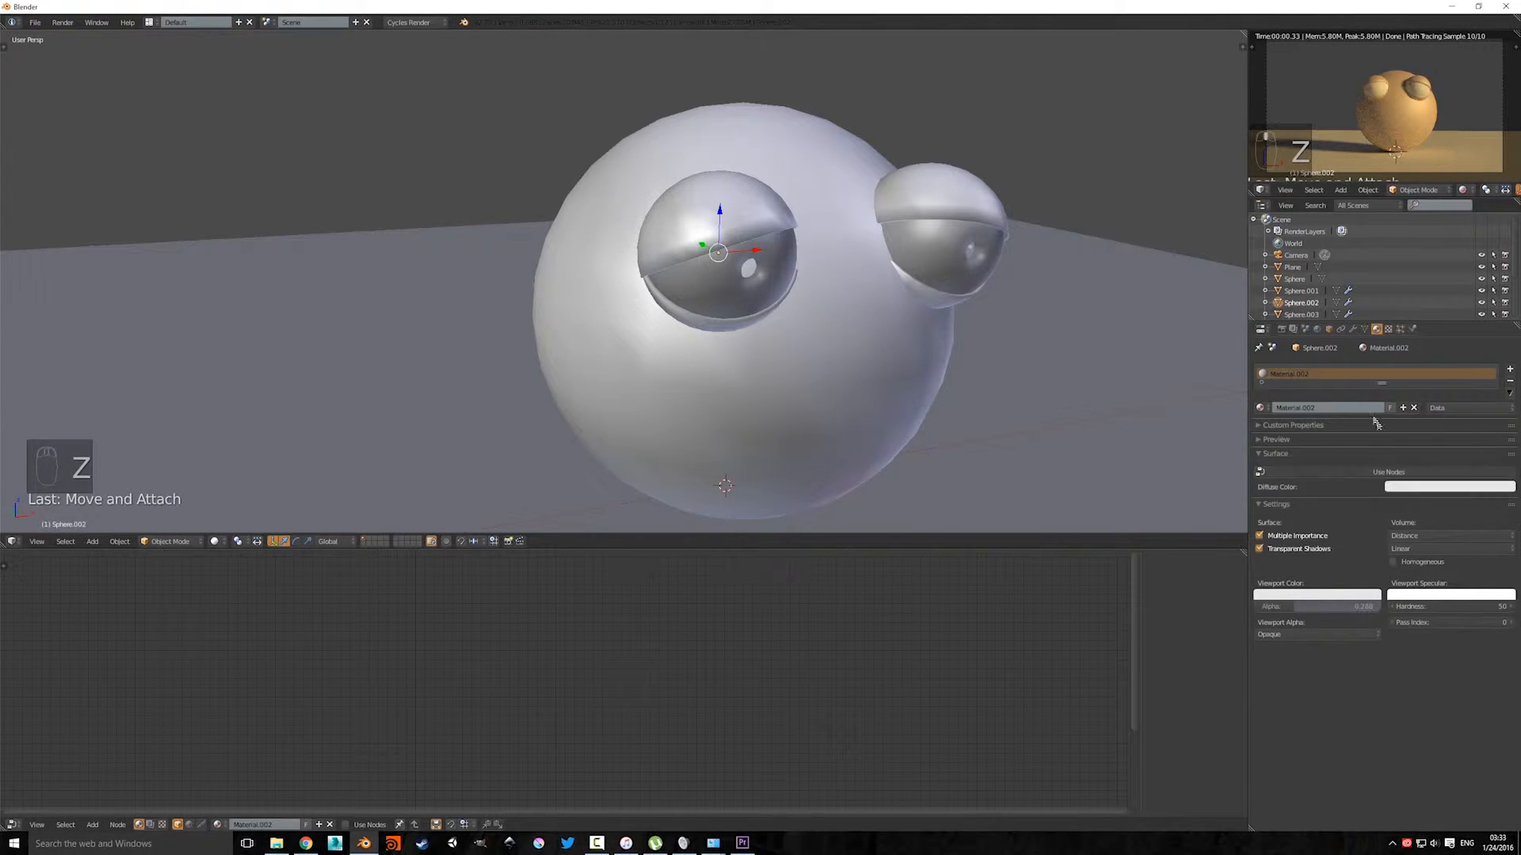
Step: Replace the selected eyeball's material with a new one named Furry_Eyeball
{"action": "left_click", "coordinate": [1416, 409]}
{"action": "left_click", "coordinate": [1318, 408]}
{"action": "double_click", "coordinate": [1318, 408]}
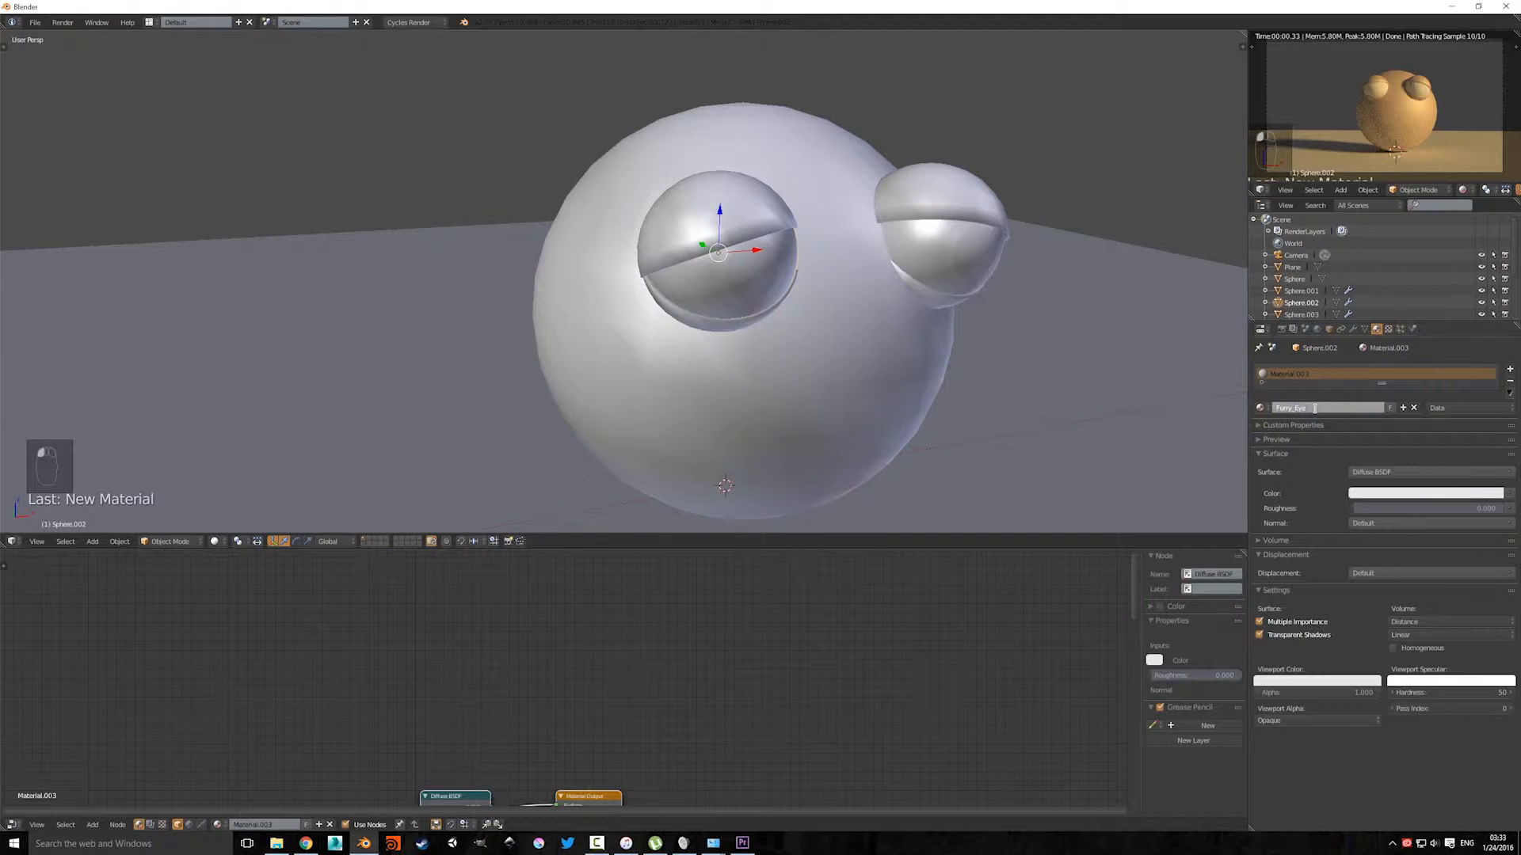
{"action": "type", "text": "Fury_Eyeball"}
{"action": "key", "text": "Return"}
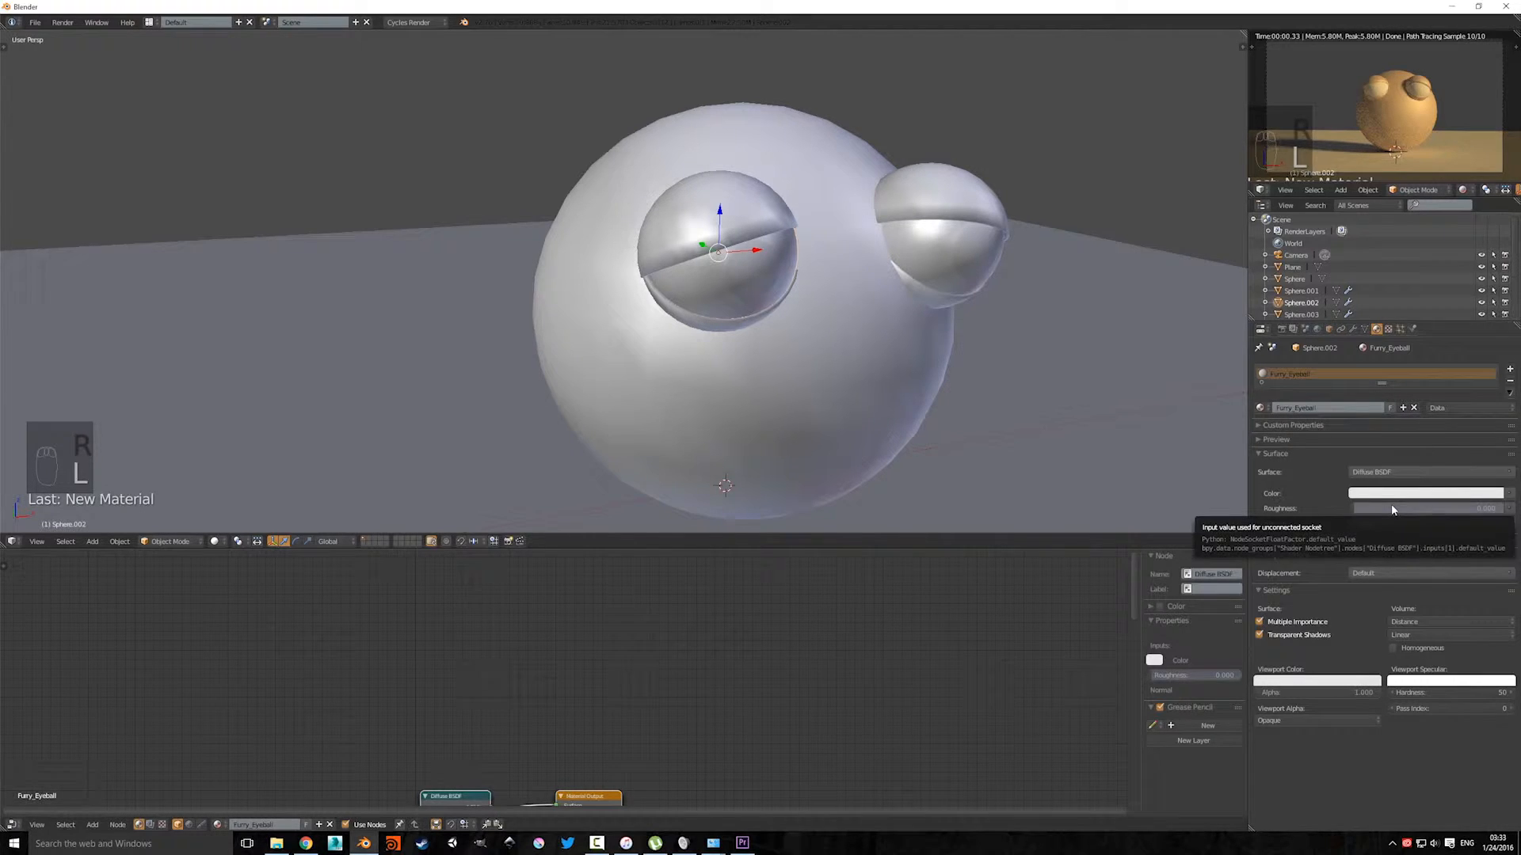
Step: Add a Glass BSDF node to the Furry_Eyeball material and link it to the Material Output's Surface
{"action": "middle_click_drag", "start_coordinate": [586, 713], "coordinate": [656, 587]}
{"action": "scroll", "coordinate": [634, 697], "scroll_direction": "up", "scroll_amount": 3}
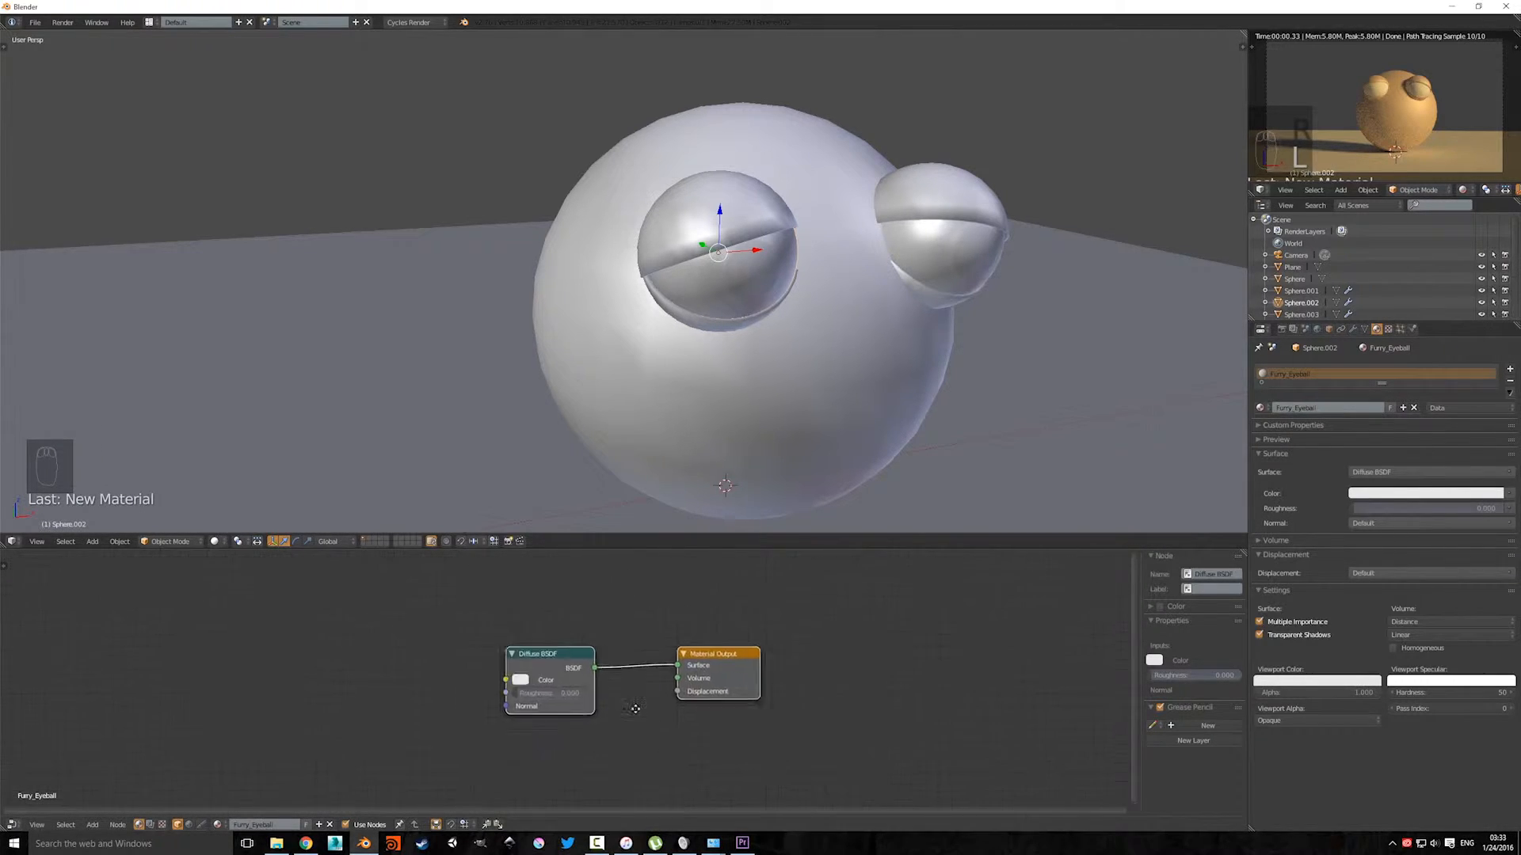
{"action": "middle_click_drag", "start_coordinate": [635, 706], "coordinate": [722, 772]}
{"action": "key", "text": "shift+a"}
{"action": "mouse_move", "coordinate": [621, 665]}
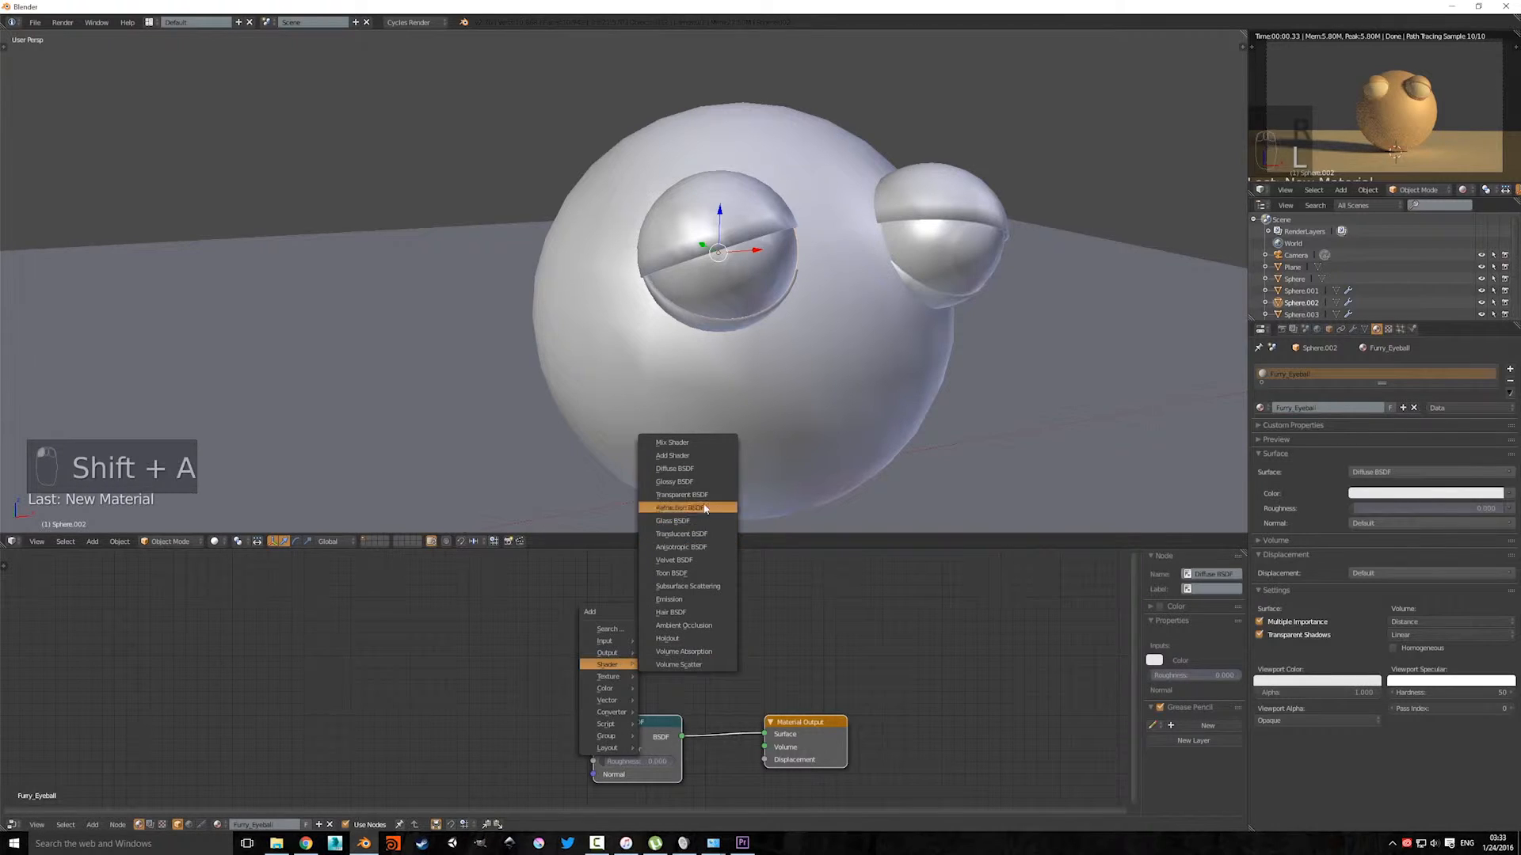
{"action": "left_click", "coordinate": [672, 520]}
{"action": "left_click", "coordinate": [644, 617]}
{"action": "left_click_drag", "start_coordinate": [663, 594], "coordinate": [761, 734]}
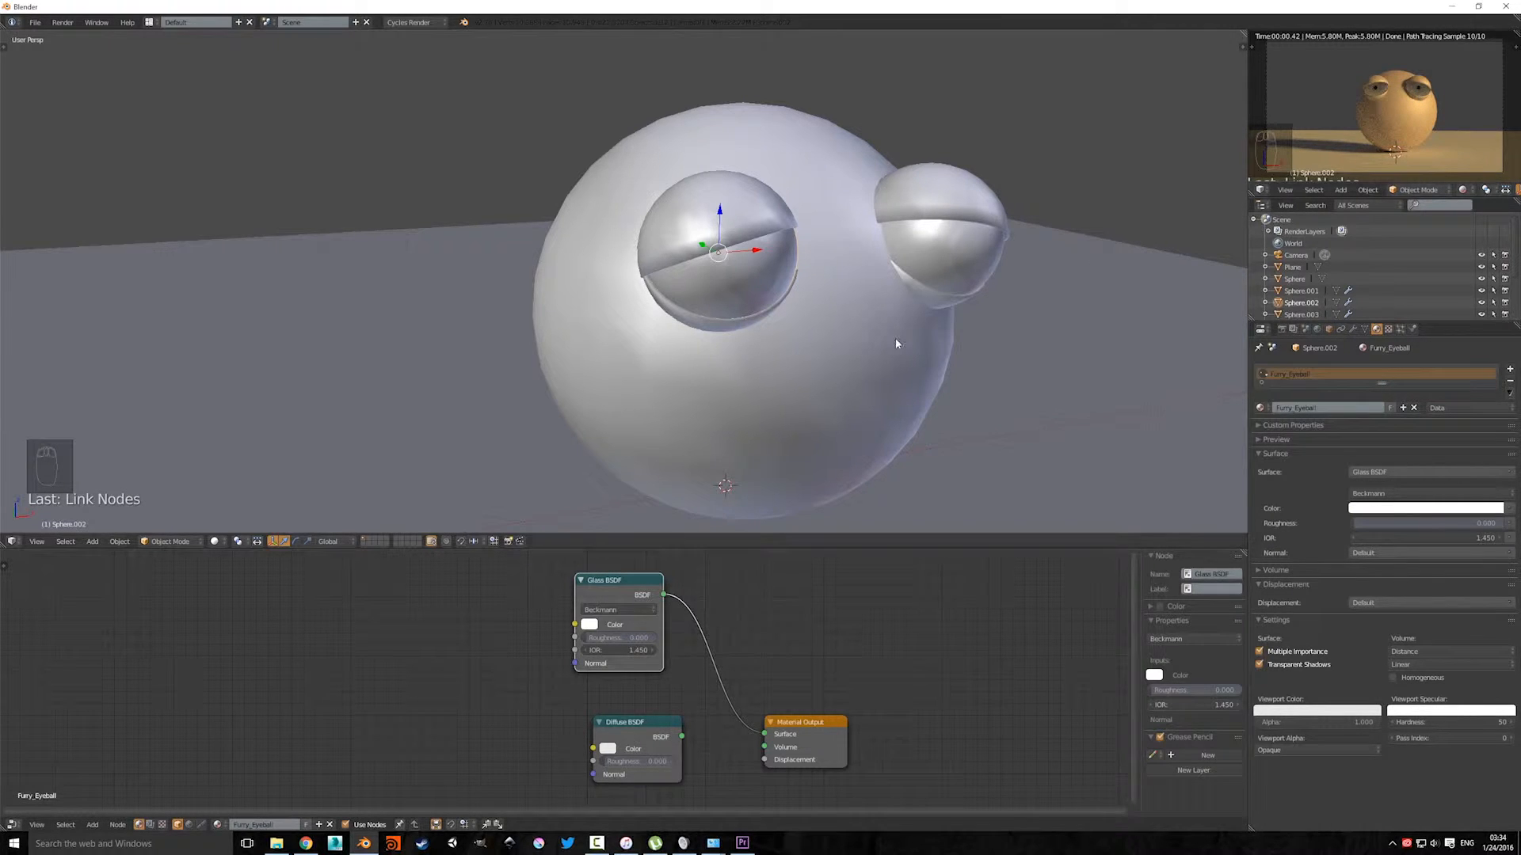
Step: Set the unused Diffuse BSDF node aside and add a Glossy BSDF node beneath the Glass BSDF
{"action": "left_click_drag", "start_coordinate": [637, 727], "coordinate": [336, 710]}
{"action": "scroll", "coordinate": [606, 634], "scroll_direction": "up", "scroll_amount": 2}
{"action": "key", "text": "shift+a"}
{"action": "mouse_move", "coordinate": [572, 678]}
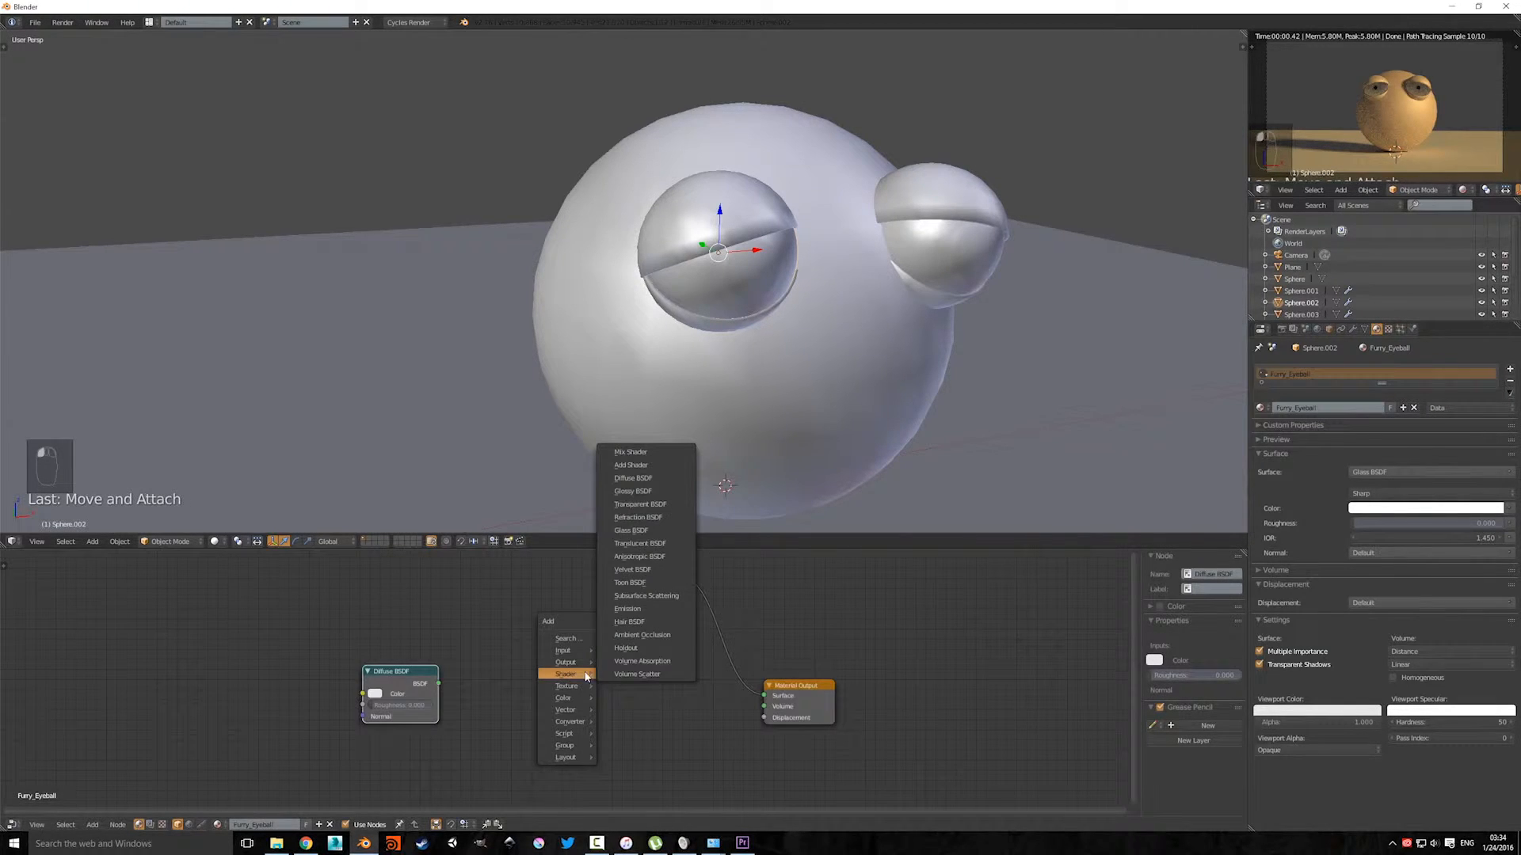
{"action": "left_click", "coordinate": [633, 491]}
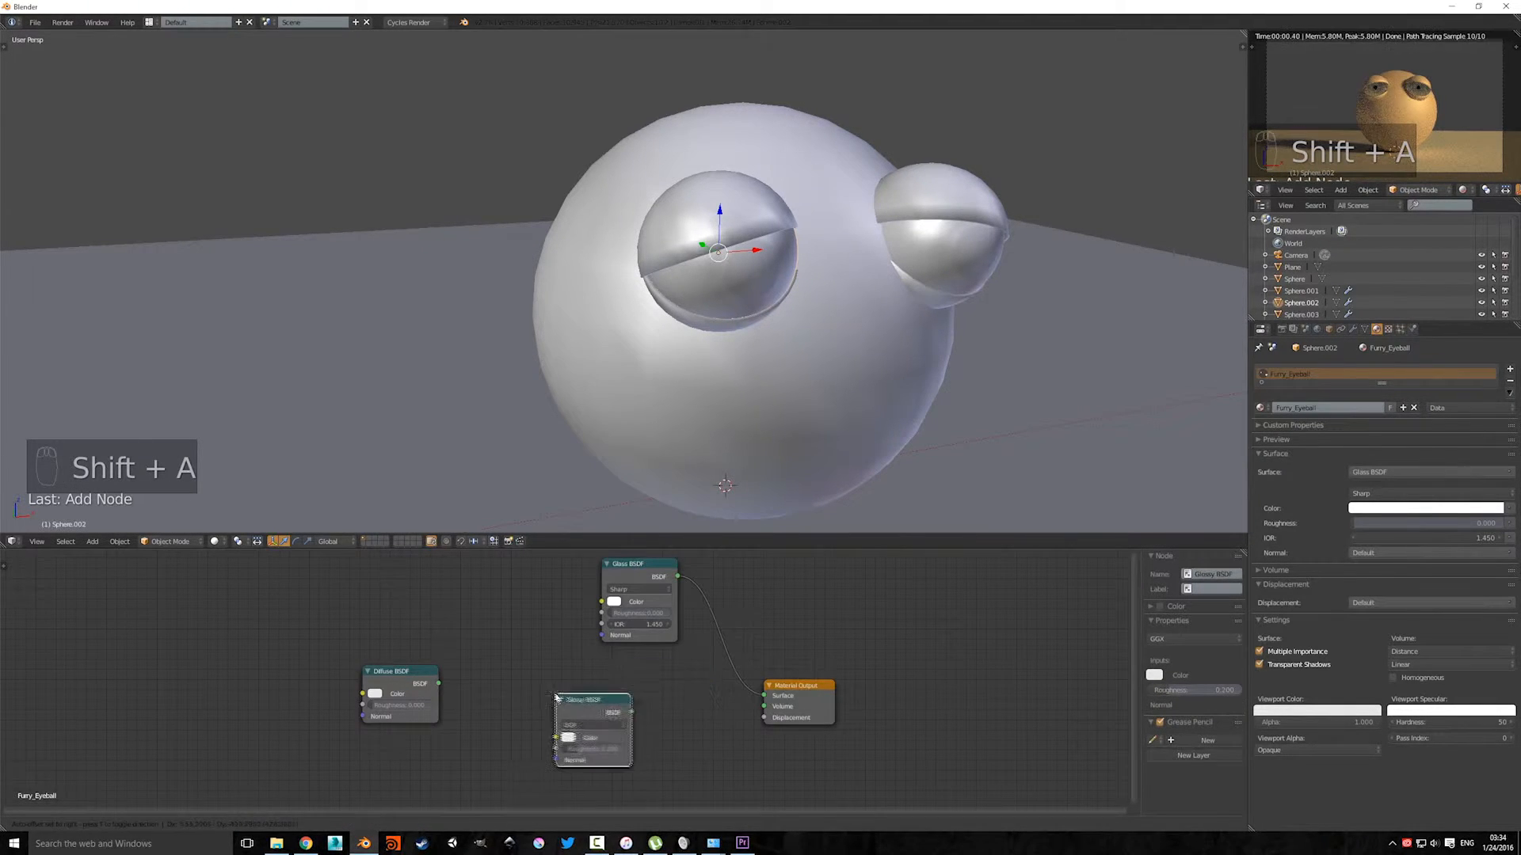
{"action": "left_click", "coordinate": [557, 698]}
Step: Insert a Mix Shader between the Glass BSDF and Material Output, and link the Glossy BSDF to its second Shader input
{"action": "key", "text": "shift+a"}
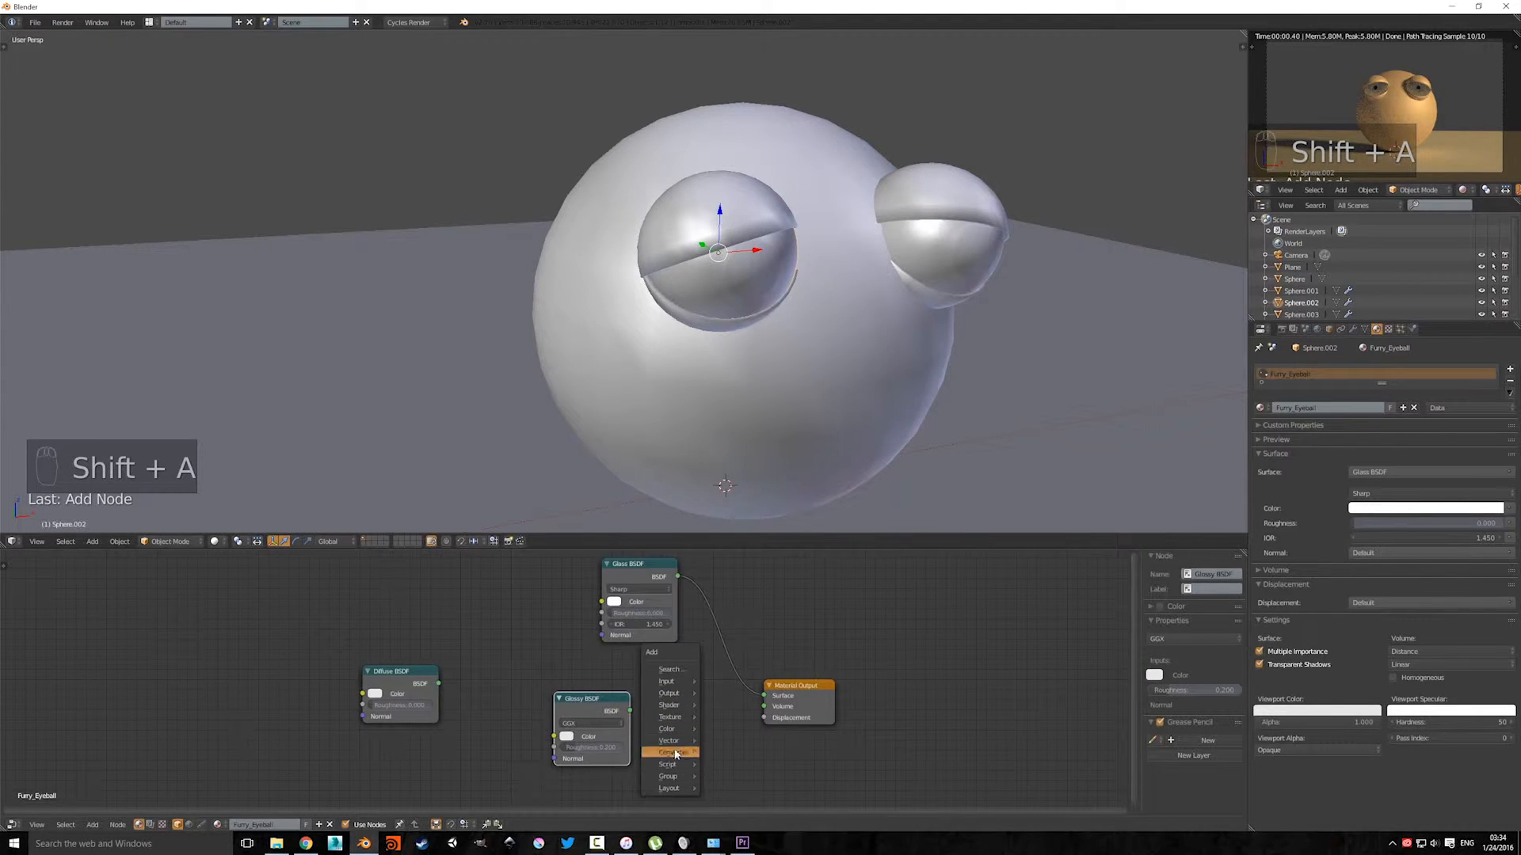
{"action": "mouse_move", "coordinate": [677, 708]}
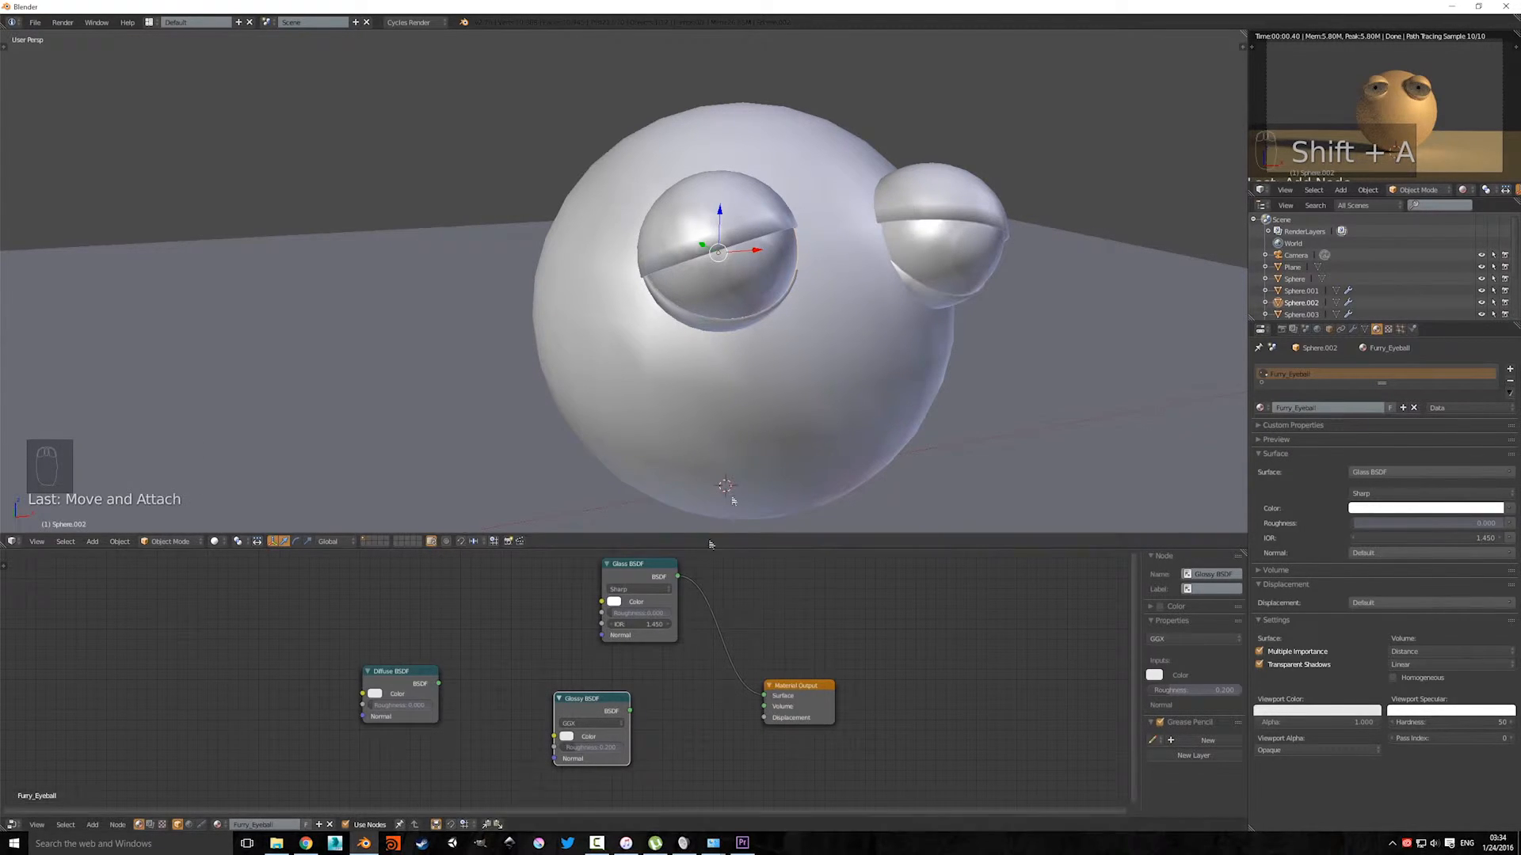
{"action": "key", "text": "shift+a"}
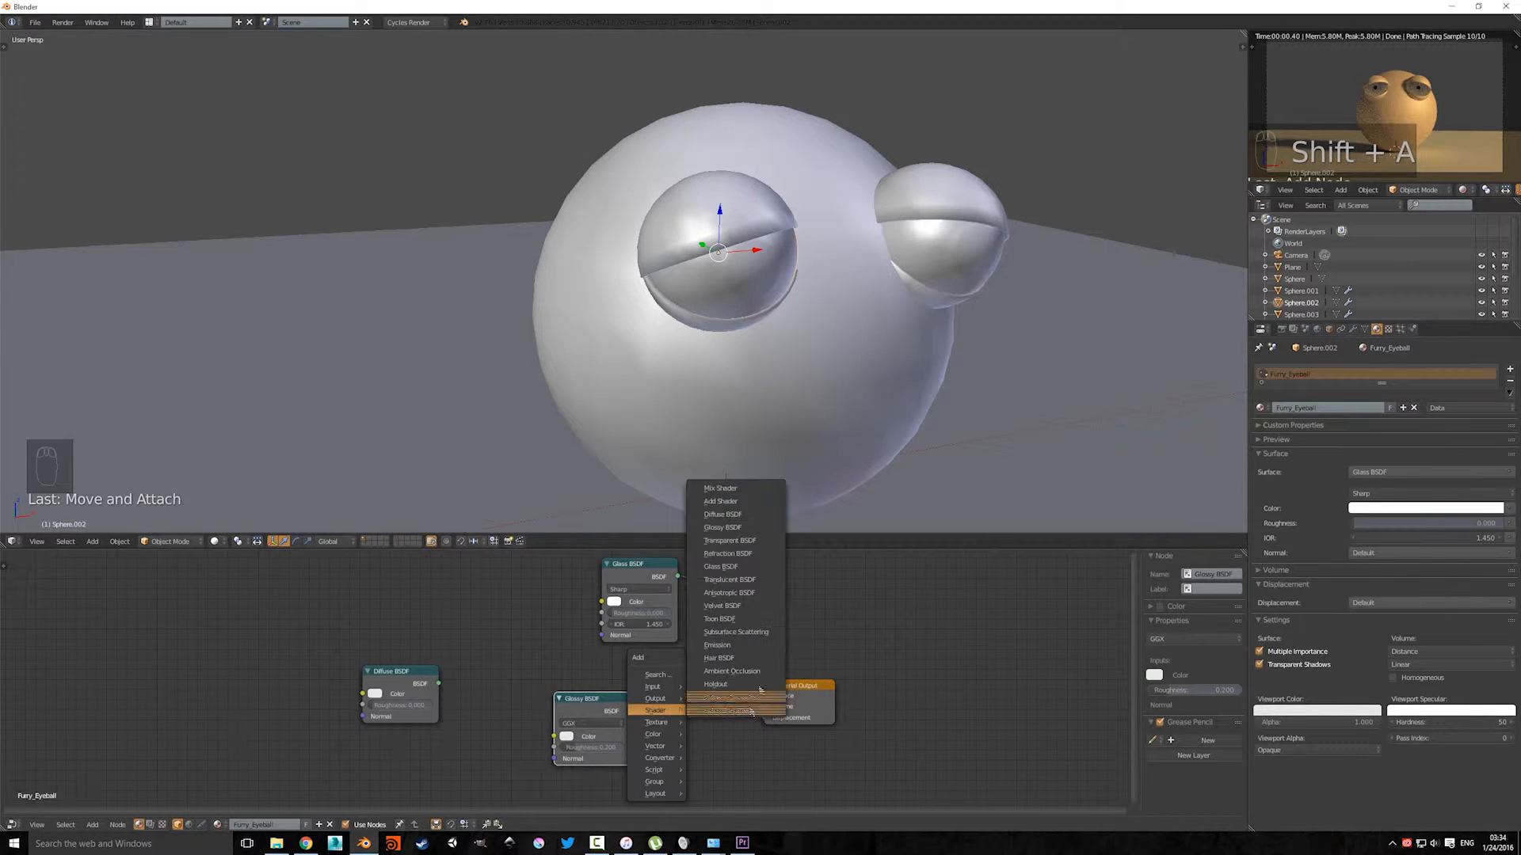
{"action": "left_click", "coordinate": [732, 487]}
{"action": "left_click", "coordinate": [681, 692]}
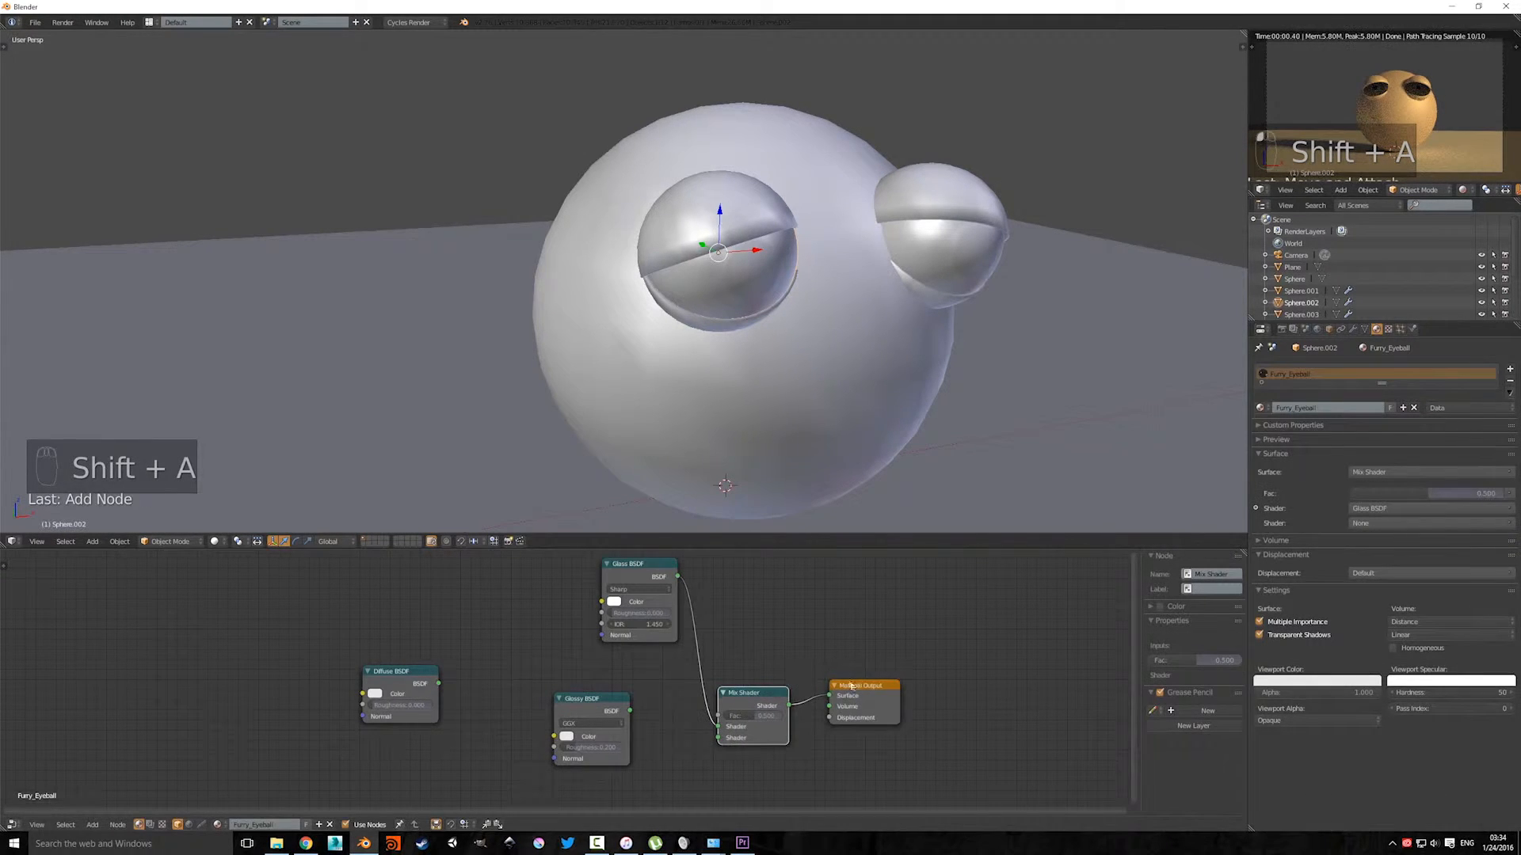
{"action": "left_click_drag", "start_coordinate": [621, 578], "coordinate": [565, 584]}
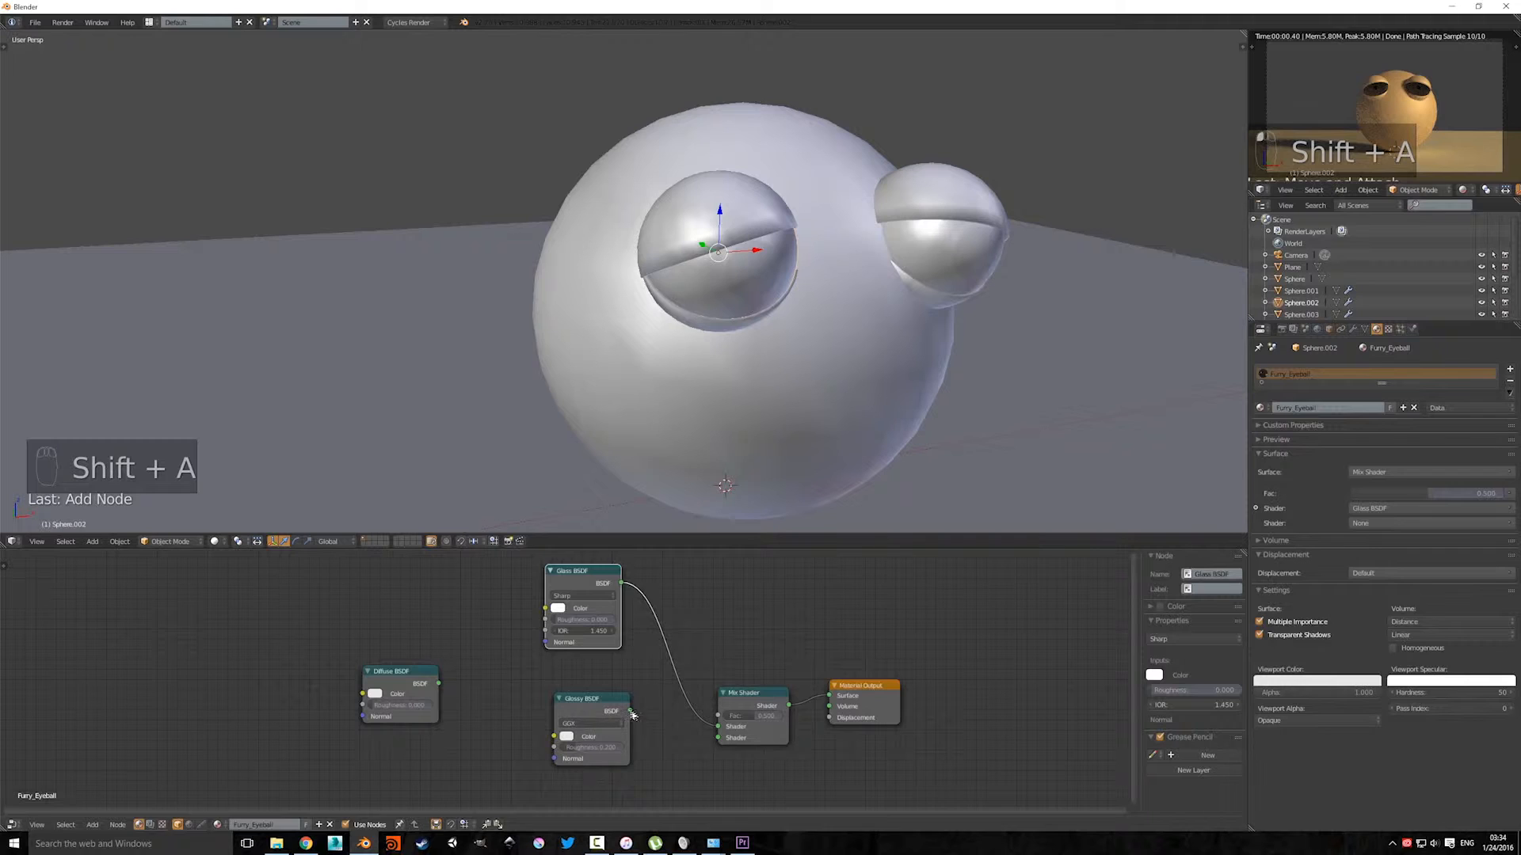
{"action": "left_click_drag", "start_coordinate": [631, 712], "coordinate": [717, 737]}
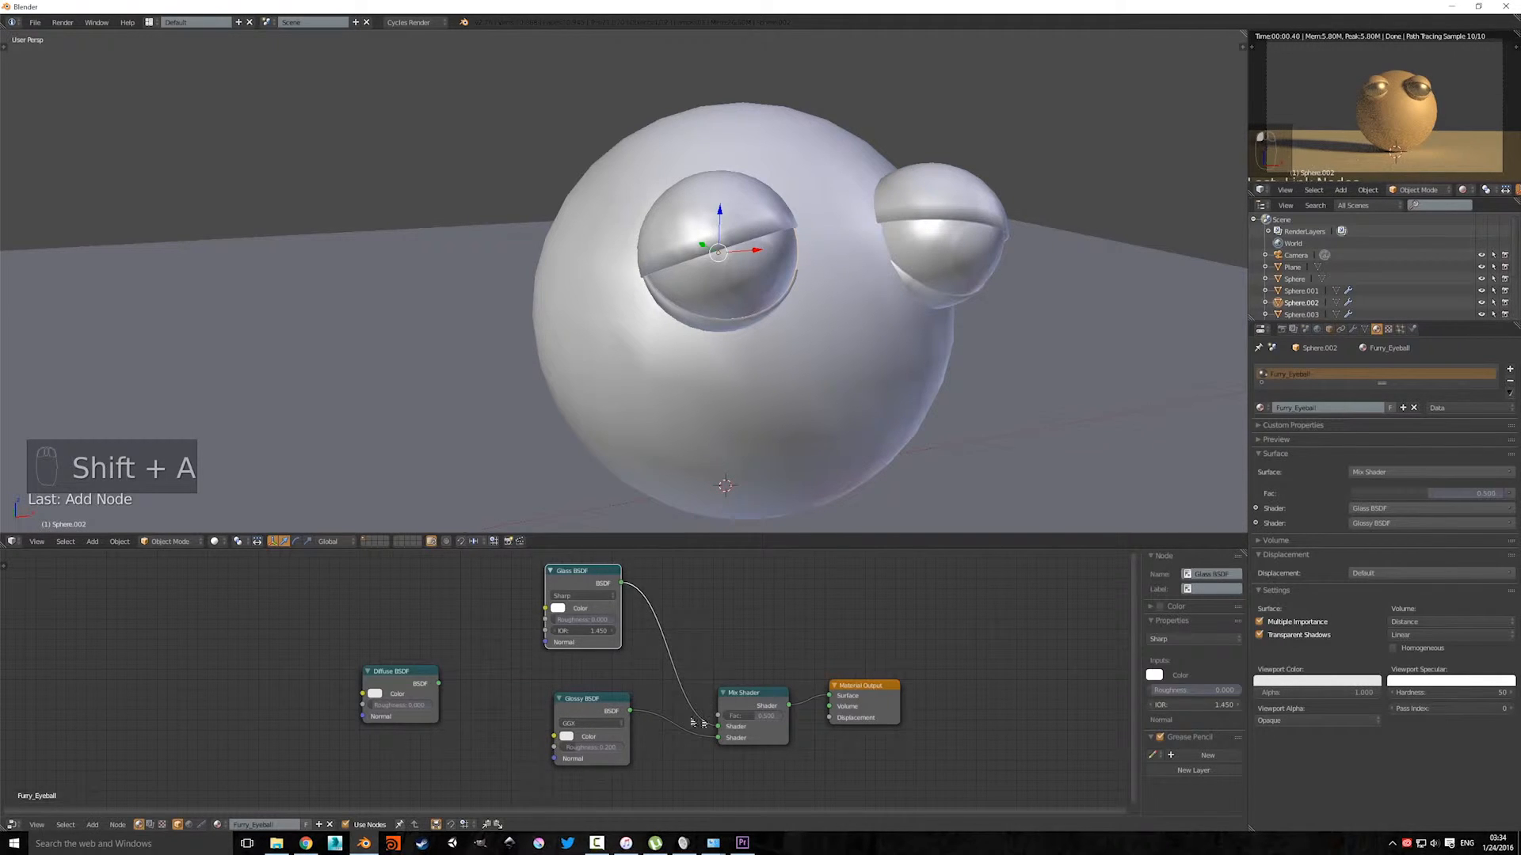
Step: Lower the Mix Shader's factor to about 0.16 and raise the Glossy BSDF's roughness to about 0.44
{"action": "left_click_drag", "start_coordinate": [743, 718], "coordinate": [700, 628]}
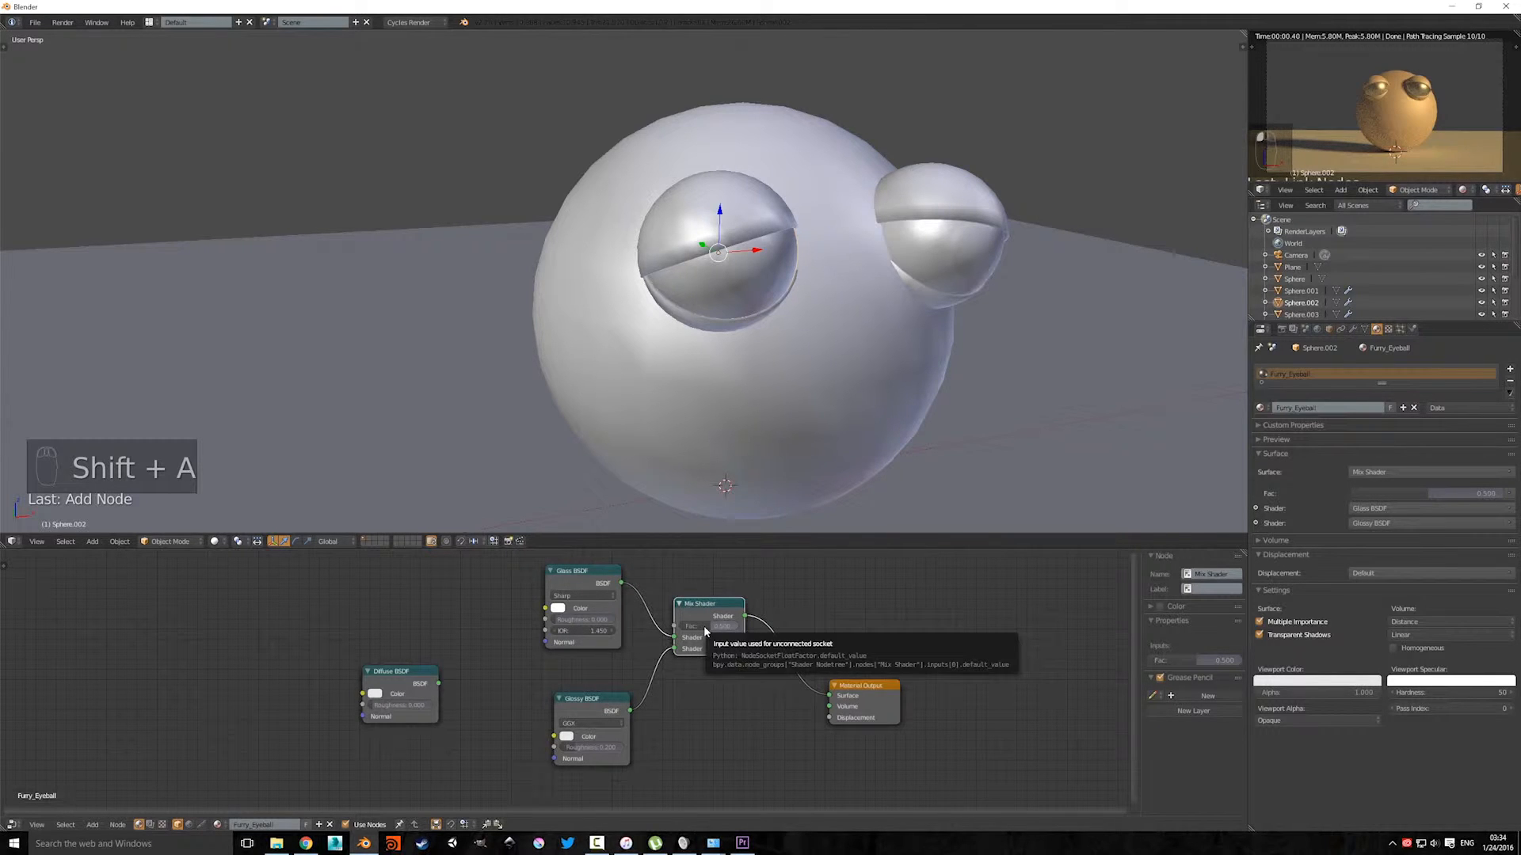
{"action": "mouse_move", "coordinate": [704, 626]}
{"action": "left_mouse_down"}
{"action": "mouse_move", "coordinate": [668, 626]}
{"action": "mouse_move", "coordinate": [686, 626]}
{"action": "left_mouse_up"}
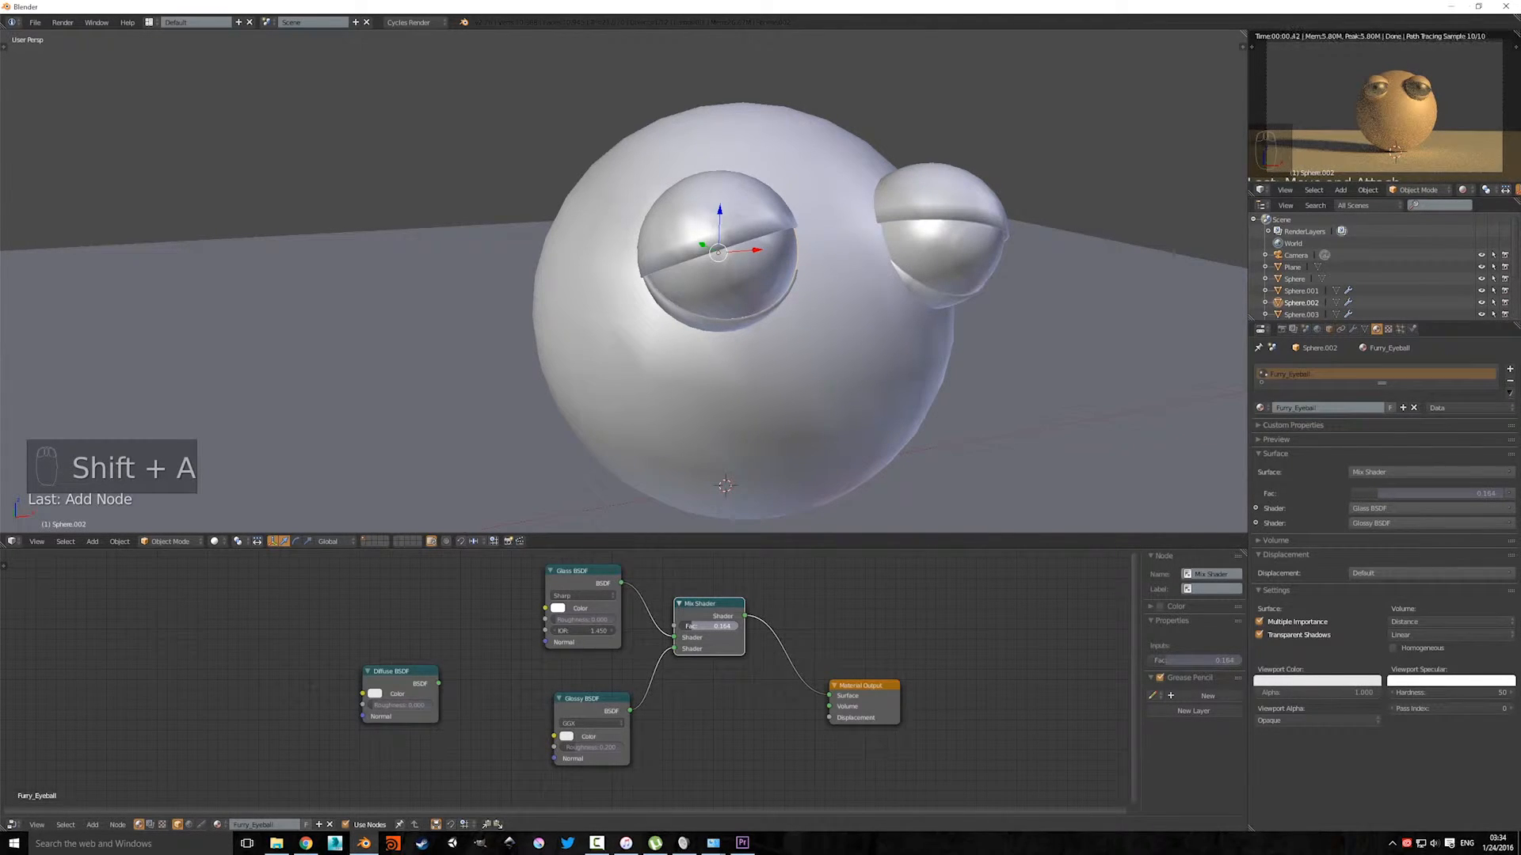
{"action": "left_click_drag", "start_coordinate": [686, 625], "coordinate": [694, 631]}
{"action": "mouse_move", "coordinate": [579, 750]}
{"action": "left_mouse_down"}
{"action": "mouse_move", "coordinate": [665, 750]}
{"action": "mouse_move", "coordinate": [592, 751]}
{"action": "left_mouse_up"}
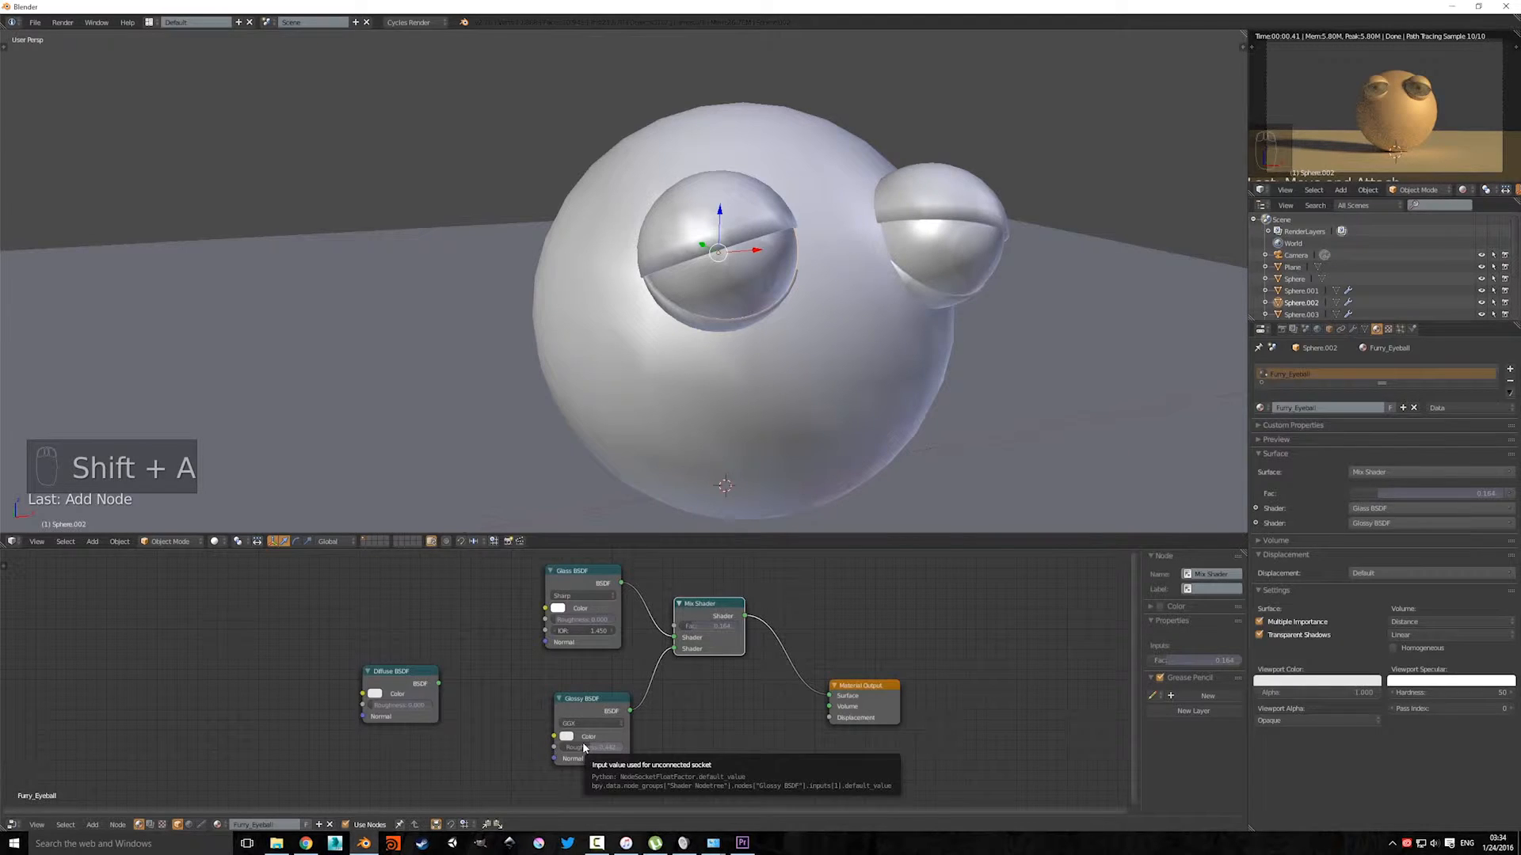
Step: Space out the Glass and Glossy BSDF nodes and line up the Mix Shader between them and the Material Output
{"action": "left_click_drag", "start_coordinate": [606, 703], "coordinate": [545, 712]}
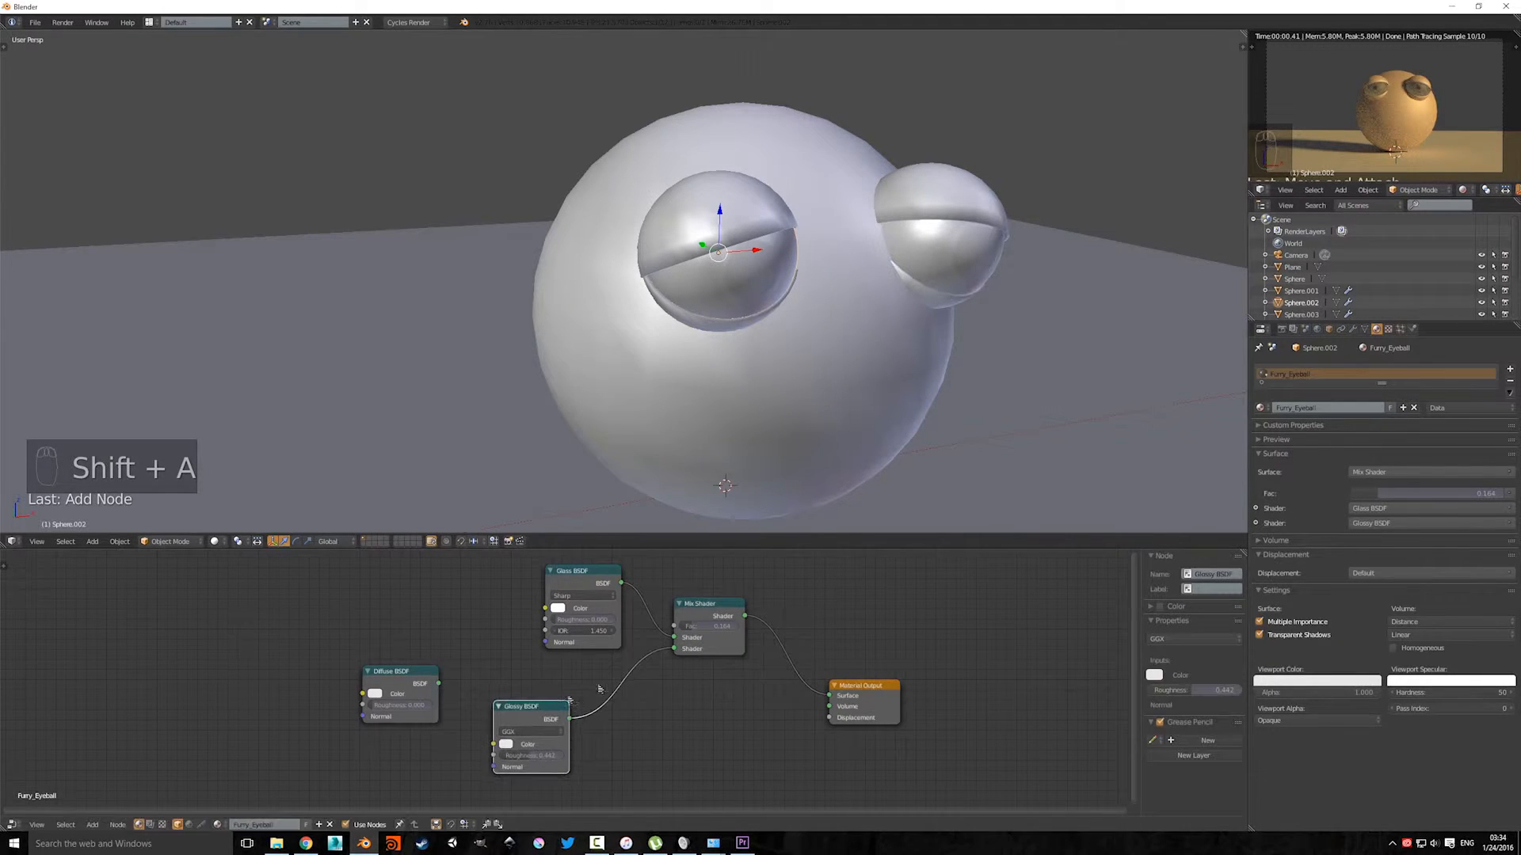
{"action": "left_click_drag", "start_coordinate": [733, 606], "coordinate": [735, 648]}
{"action": "left_click_drag", "start_coordinate": [584, 578], "coordinate": [507, 588]}
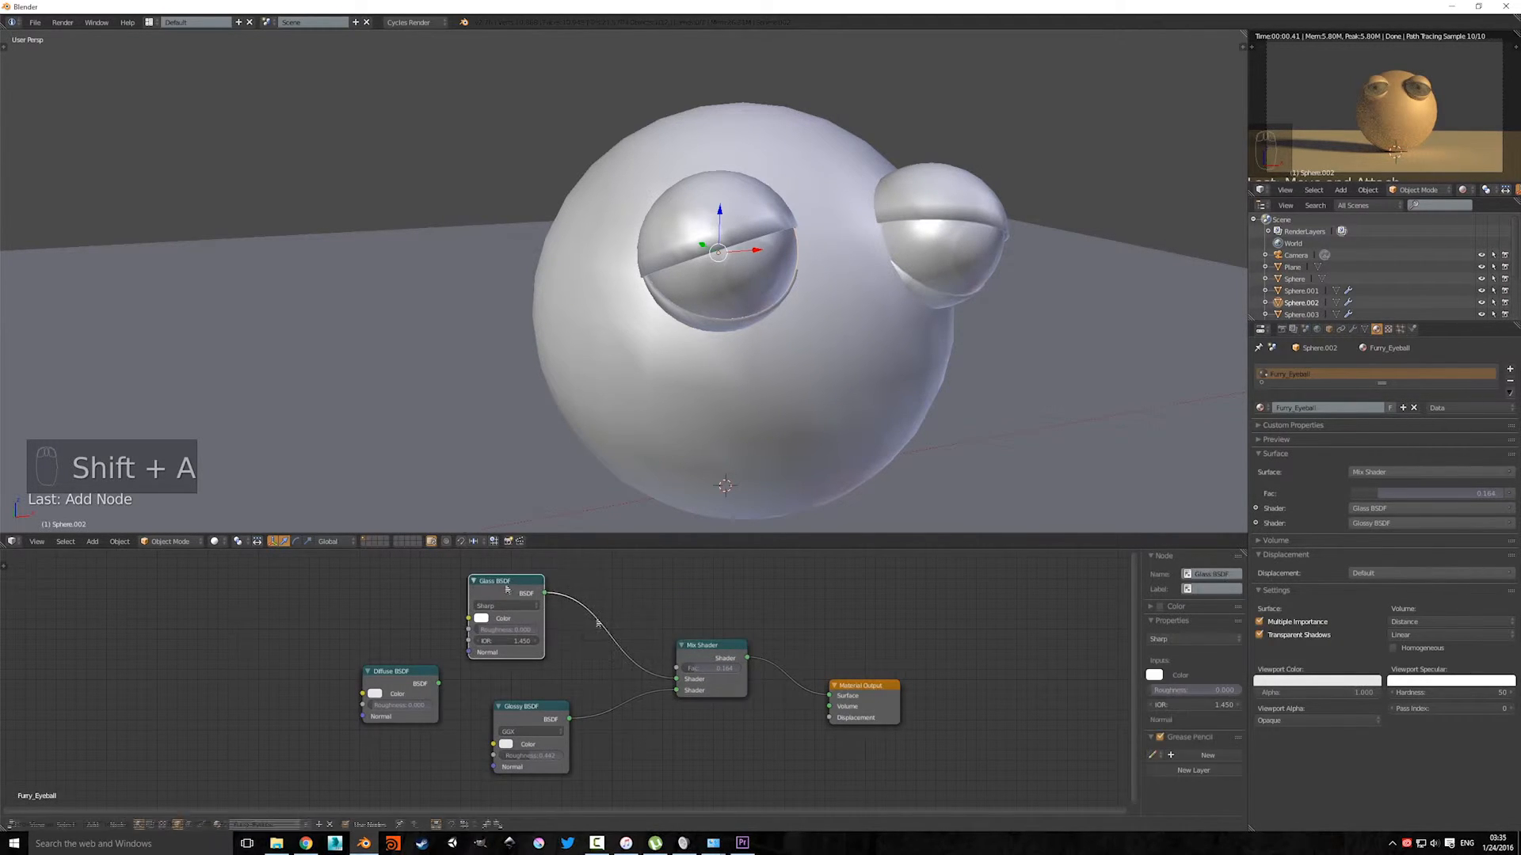
{"action": "left_click_drag", "start_coordinate": [723, 649], "coordinate": [718, 673]}
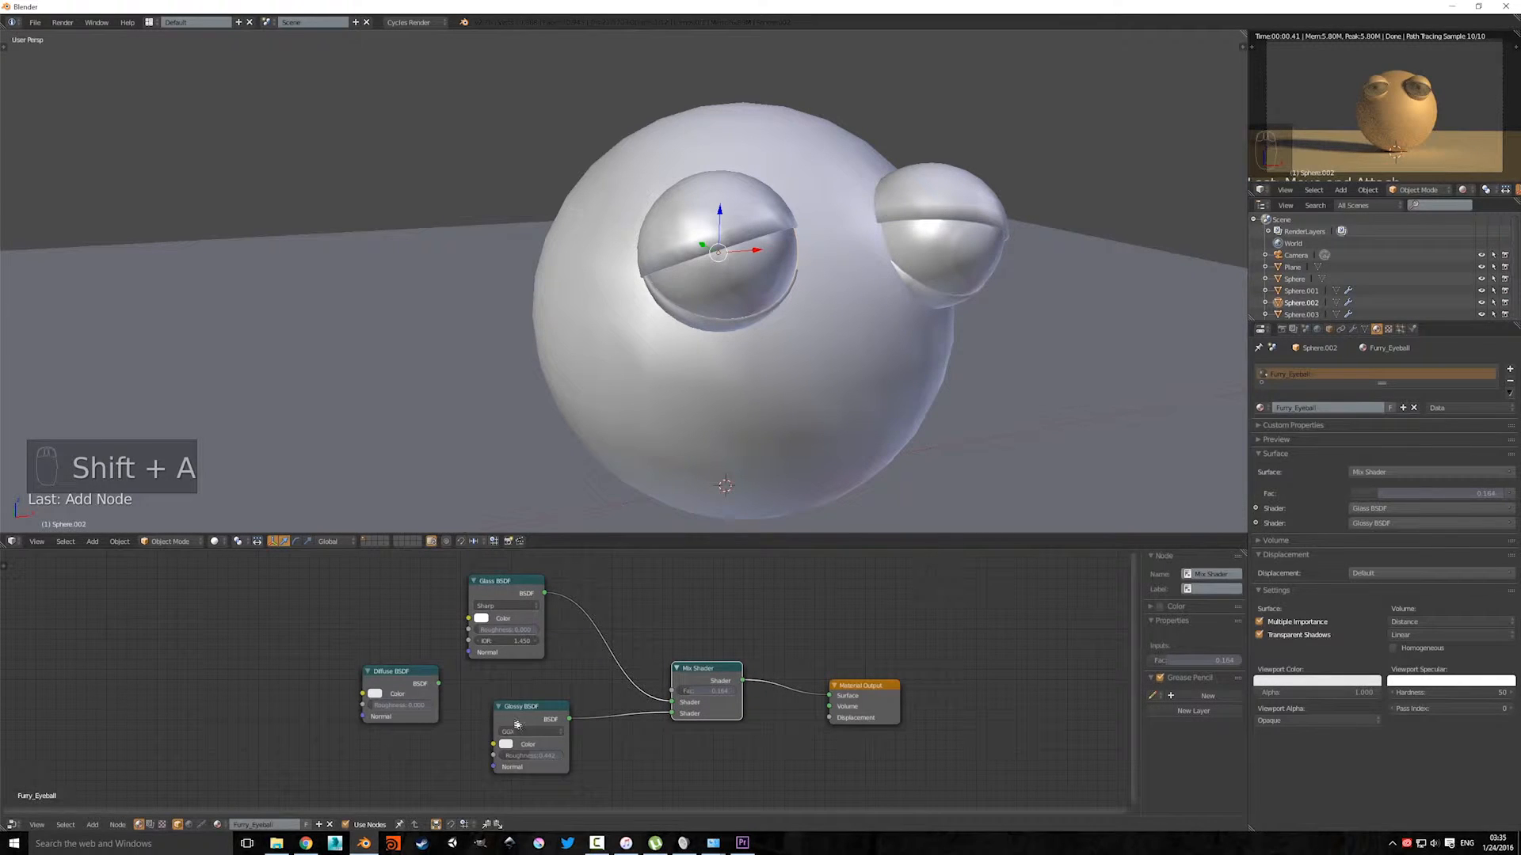
{"action": "left_click", "coordinate": [524, 756]}
Step: Select the inner sphere of the left-hand eye and give it a new material named Furry_Eyeball_Inside
{"action": "scroll", "coordinate": [848, 356], "scroll_direction": "up", "scroll_amount": 3}
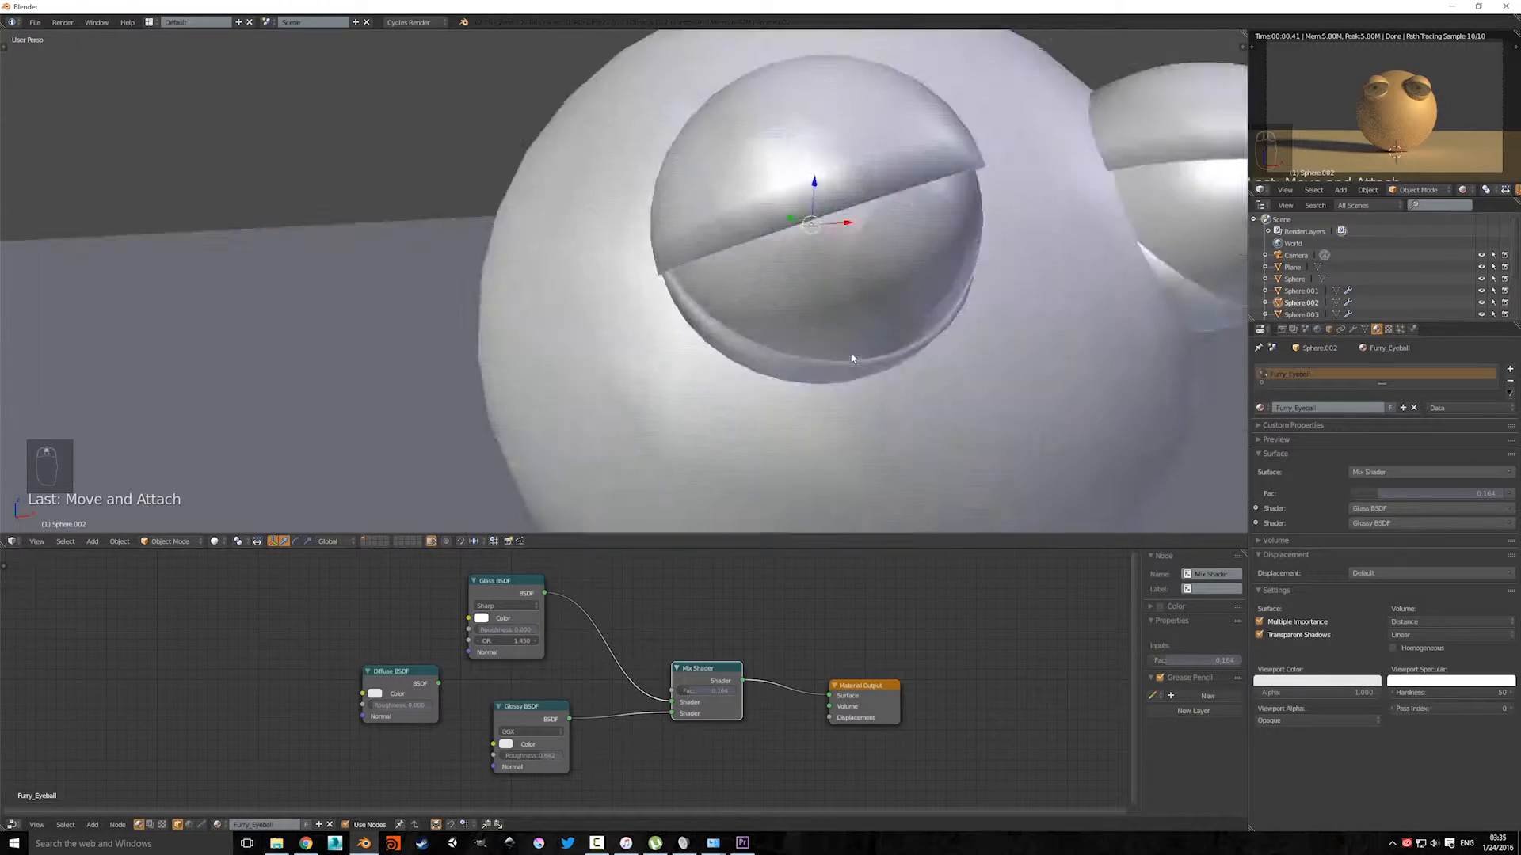
{"action": "scroll", "coordinate": [824, 326], "scroll_direction": "down", "scroll_amount": 4}
{"action": "scroll", "coordinate": [822, 324], "scroll_direction": "up", "scroll_amount": 5}
{"action": "scroll", "coordinate": [986, 208], "scroll_direction": "down", "scroll_amount": 5}
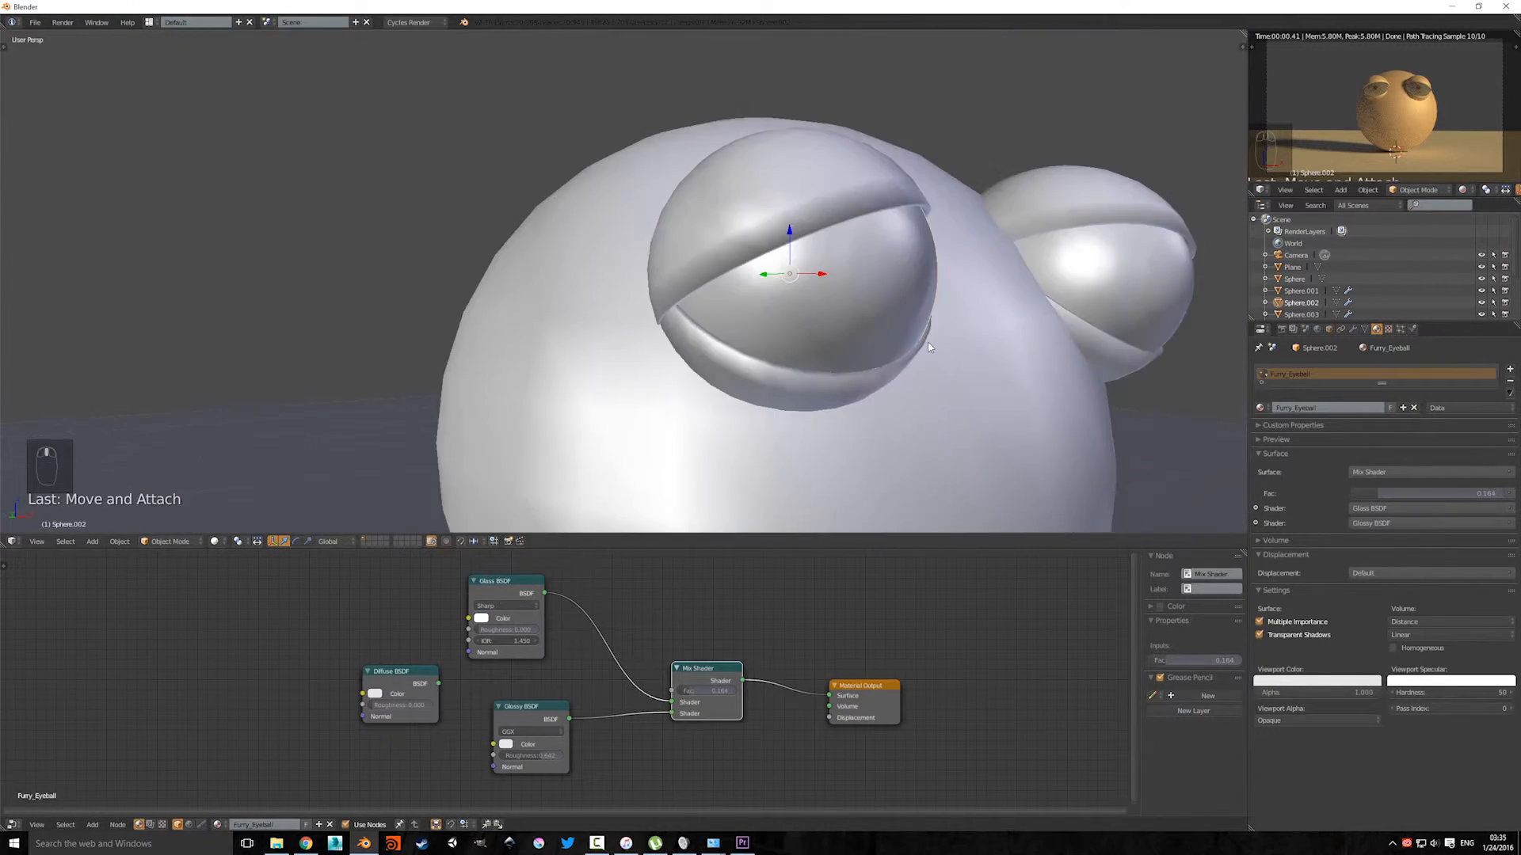
{"action": "key", "text": "z"}
{"action": "right_click", "coordinate": [897, 286]}
{"action": "key", "text": "z"}
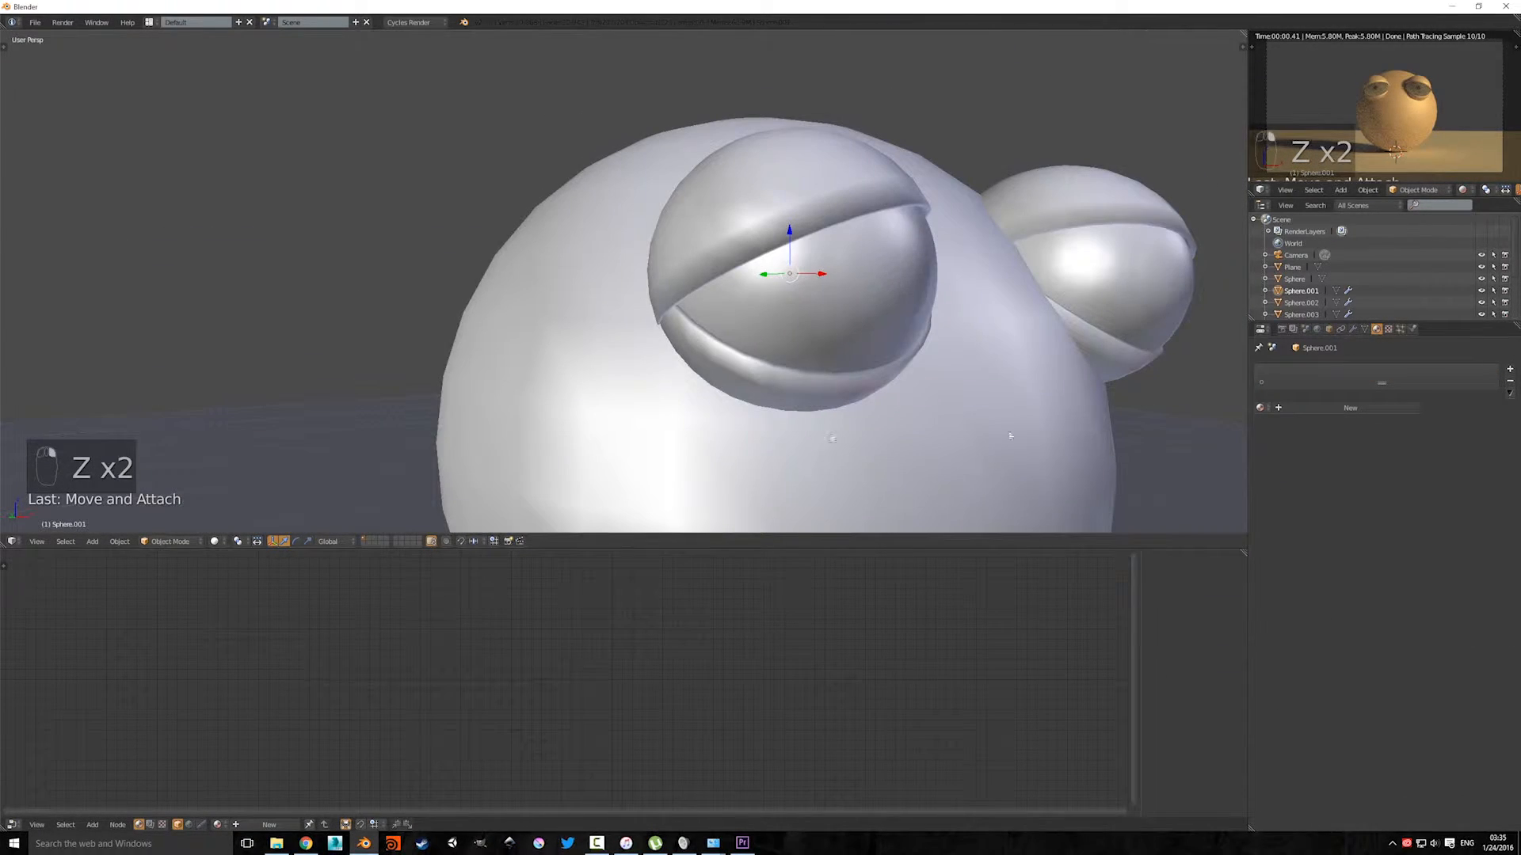
{"action": "left_click", "coordinate": [1351, 408]}
{"action": "left_click", "coordinate": [1334, 406]}
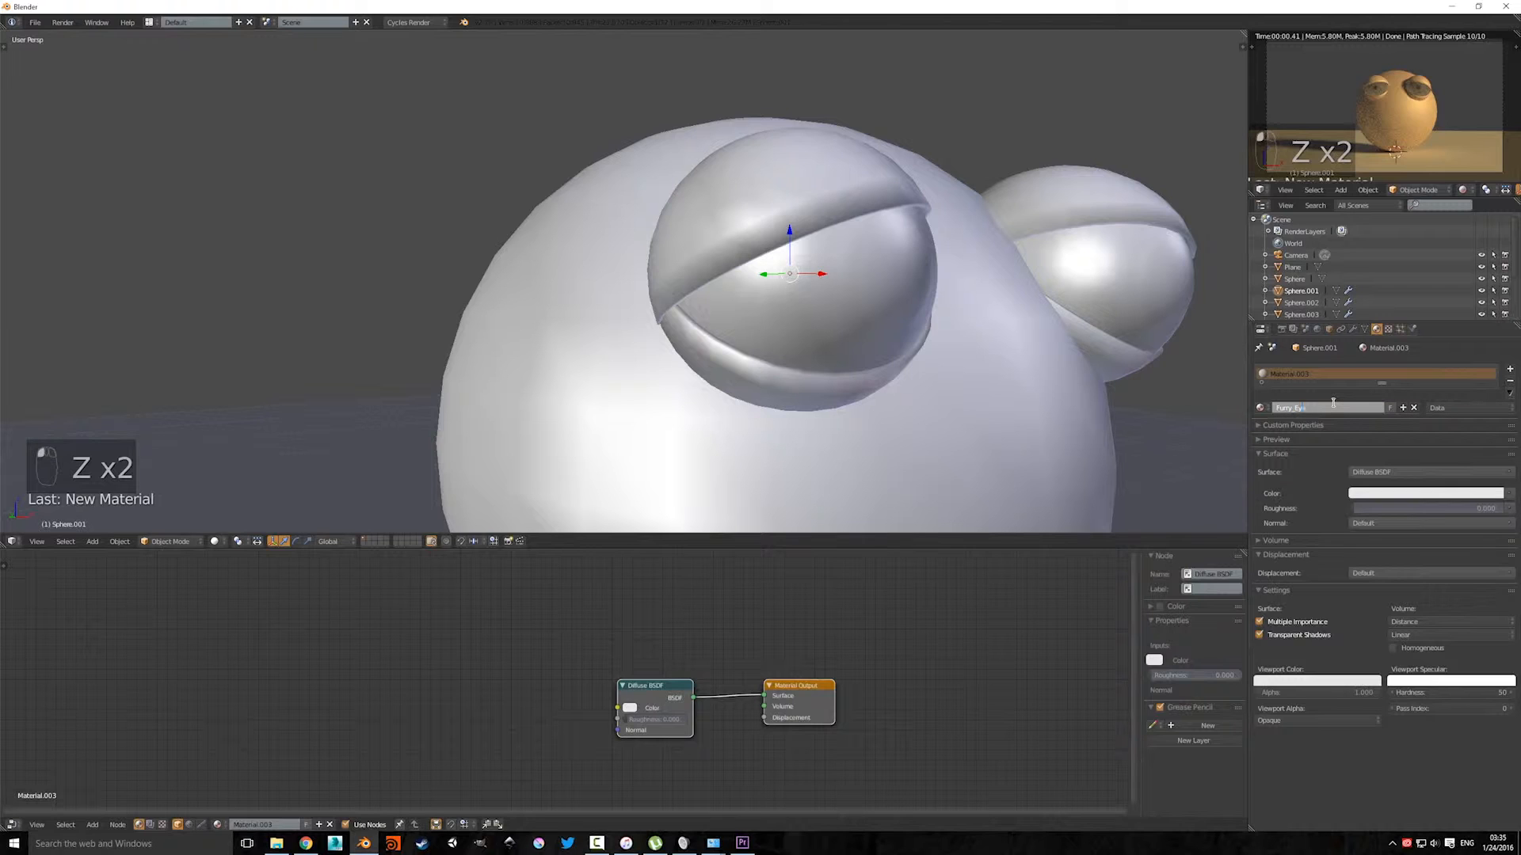
{"action": "type", "text": "Fury_Eyeball_Inside"}
{"action": "left_click", "coordinate": [1335, 406]}
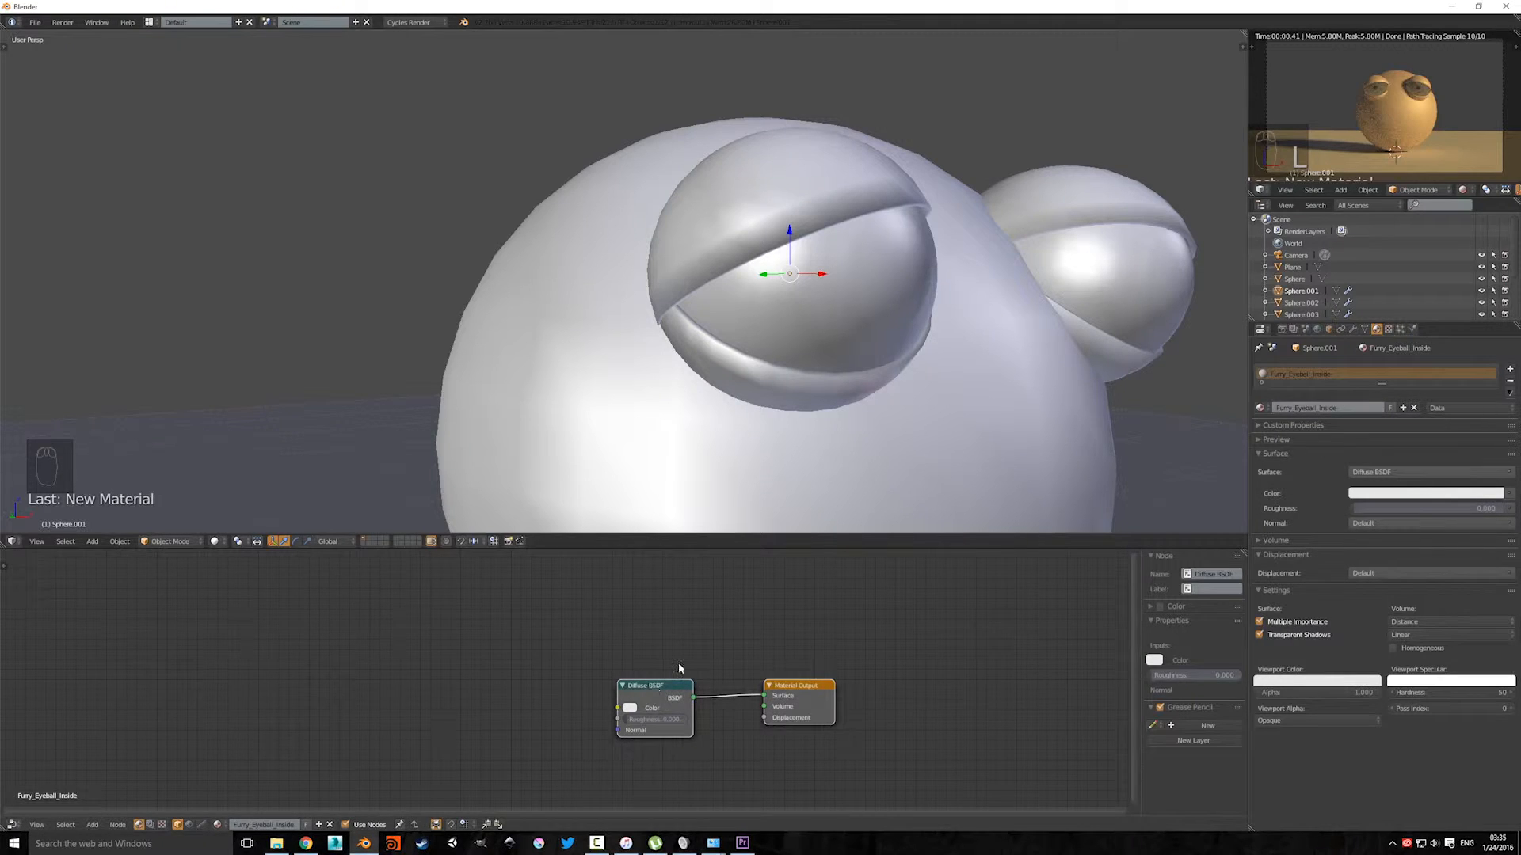
{"action": "scroll", "coordinate": [678, 664], "scroll_direction": "up", "scroll_amount": 1}
{"action": "scroll", "coordinate": [678, 664], "scroll_direction": "down", "scroll_amount": 2}
{"action": "scroll", "coordinate": [678, 664], "scroll_direction": "up", "scroll_amount": 2}
{"action": "scroll", "coordinate": [678, 664], "scroll_direction": "down", "scroll_amount": 2}
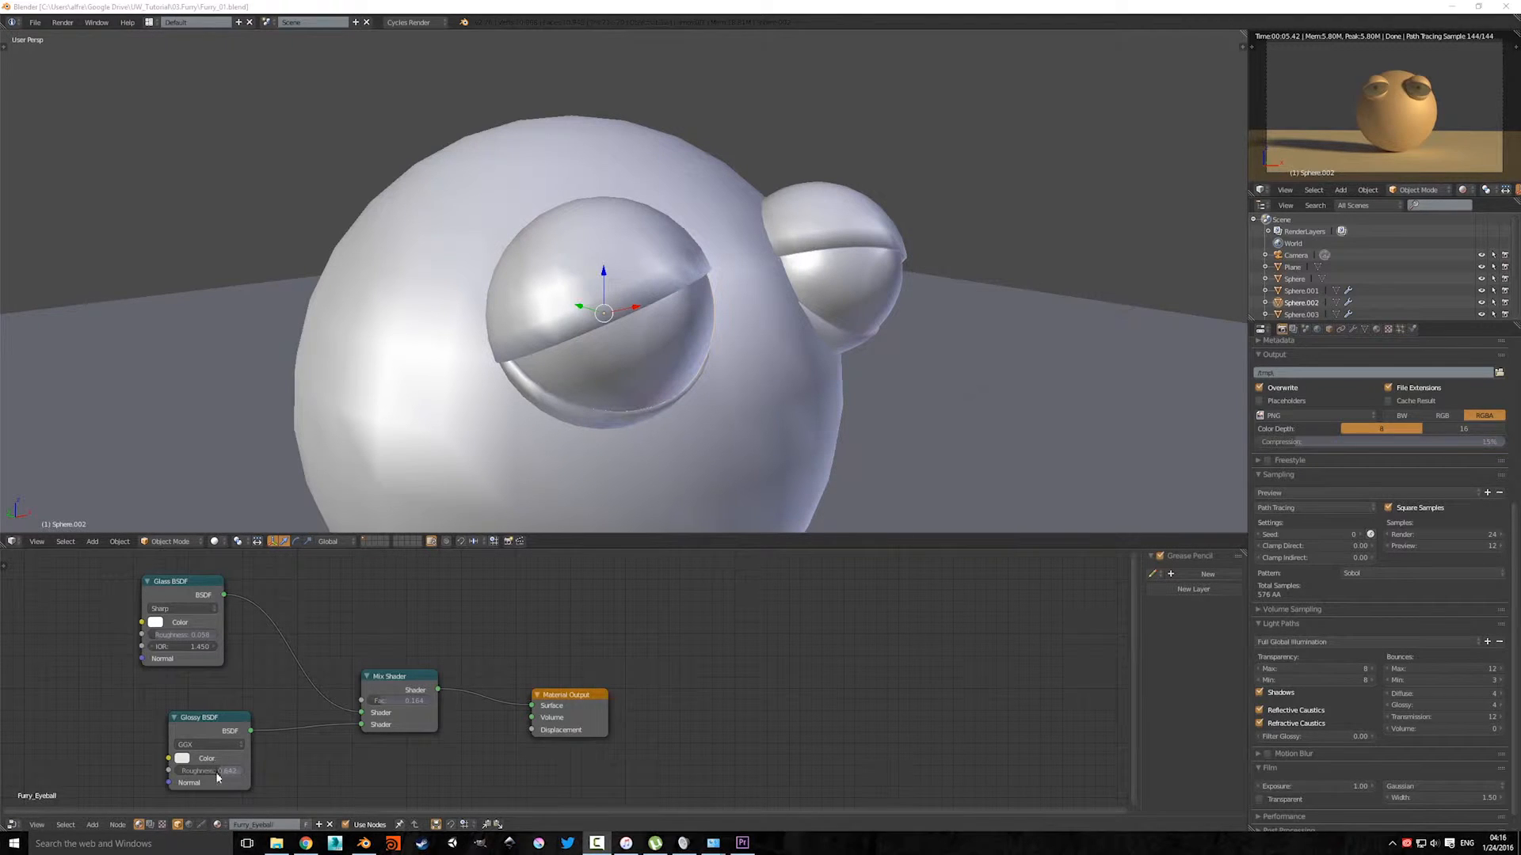
Step: Lower the Furry_Eyeball Glossy BSDF's roughness to about 0.017 and run a test render of the character
{"action": "left_click_drag", "start_coordinate": [218, 771], "coordinate": [182, 775]}
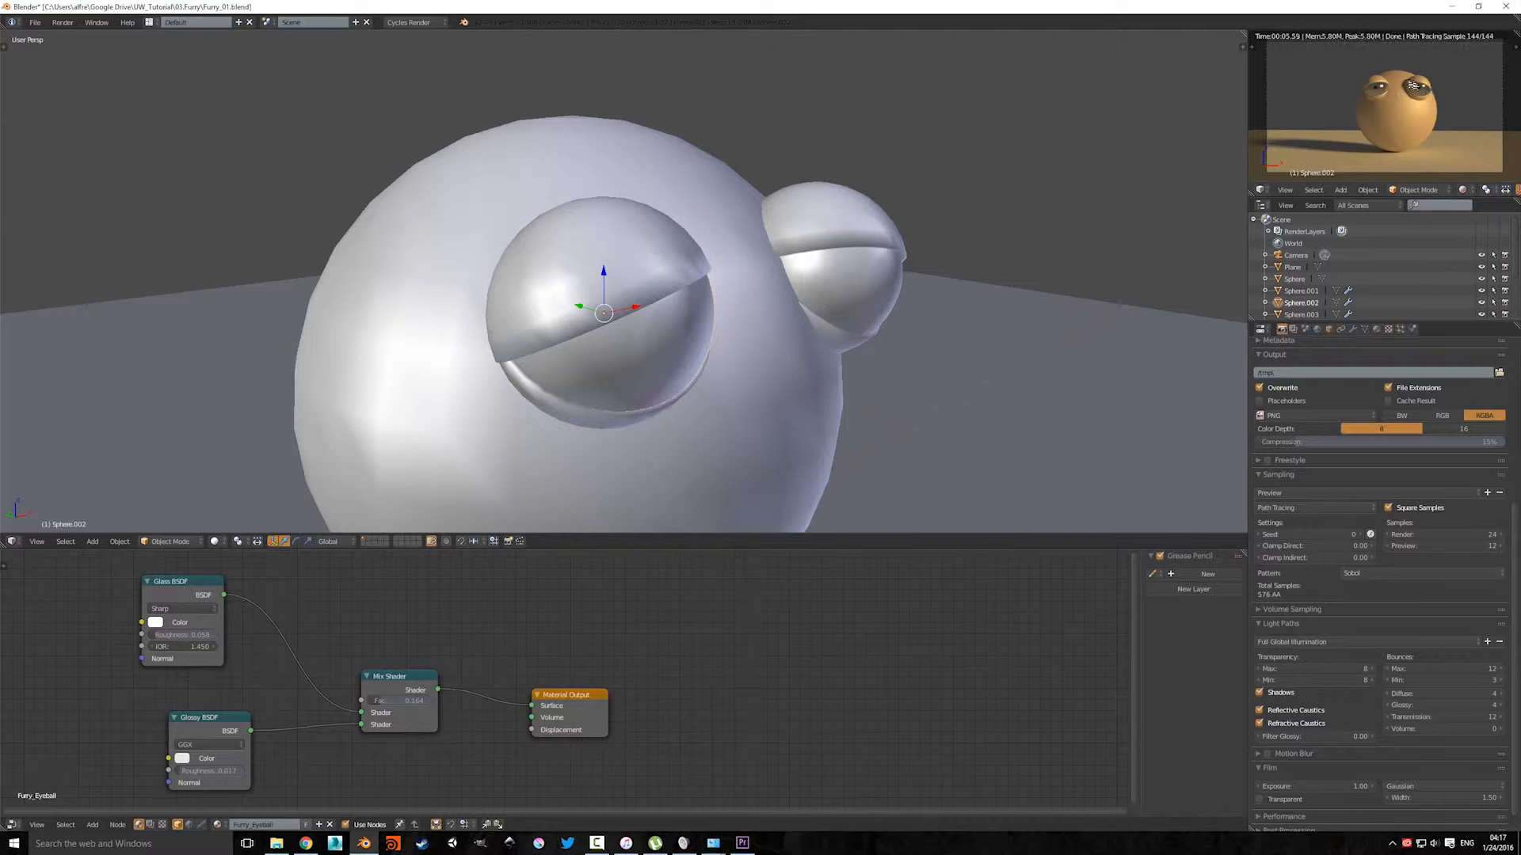
{"action": "middle_click_drag", "start_coordinate": [790, 293], "coordinate": [719, 289]}
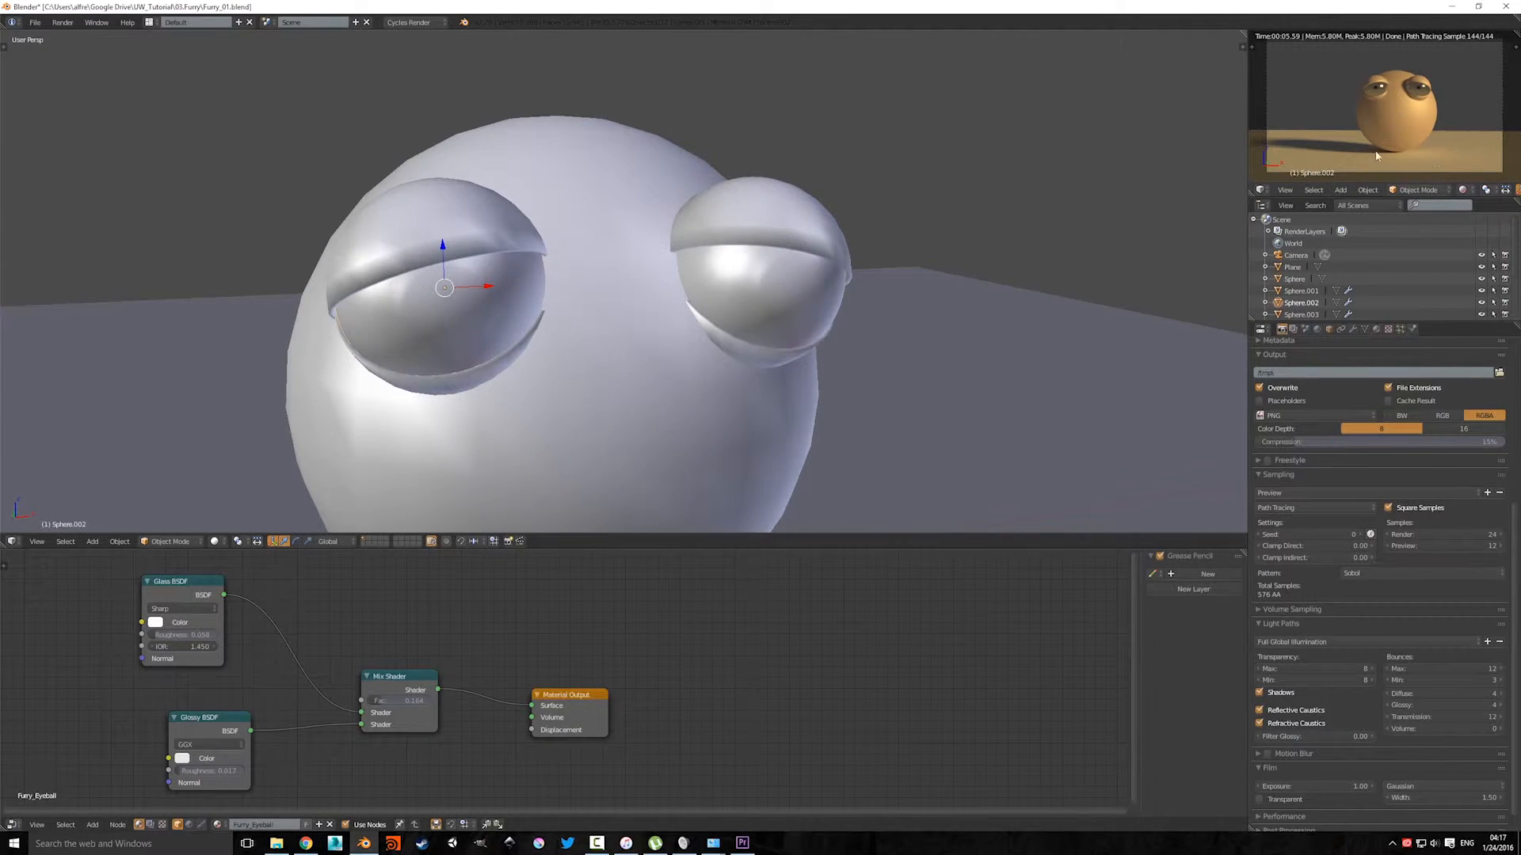
{"action": "key", "text": "F12"}
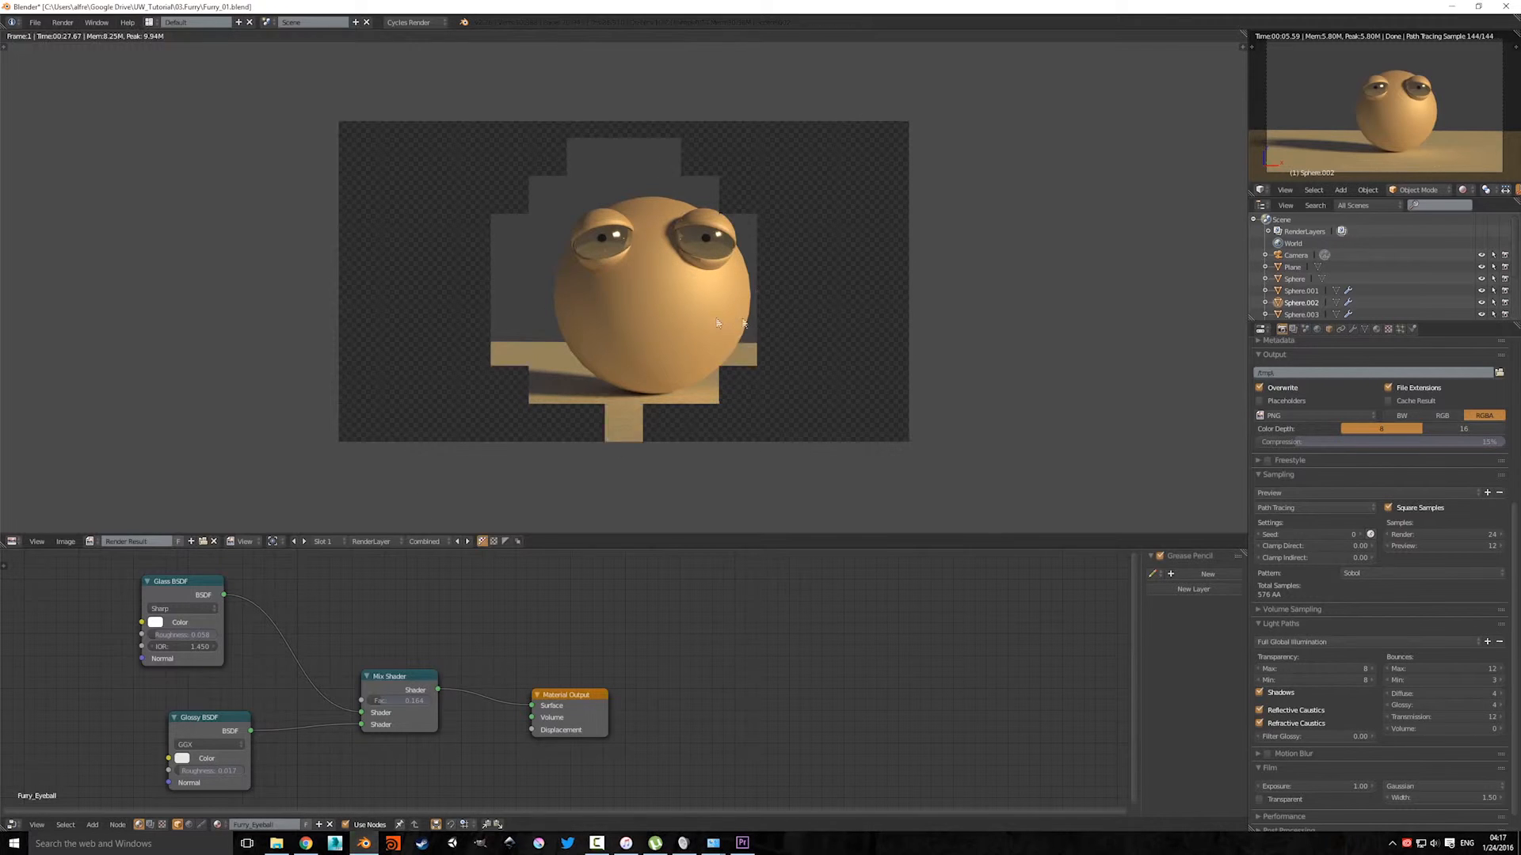
{"action": "key", "text": "Escape"}
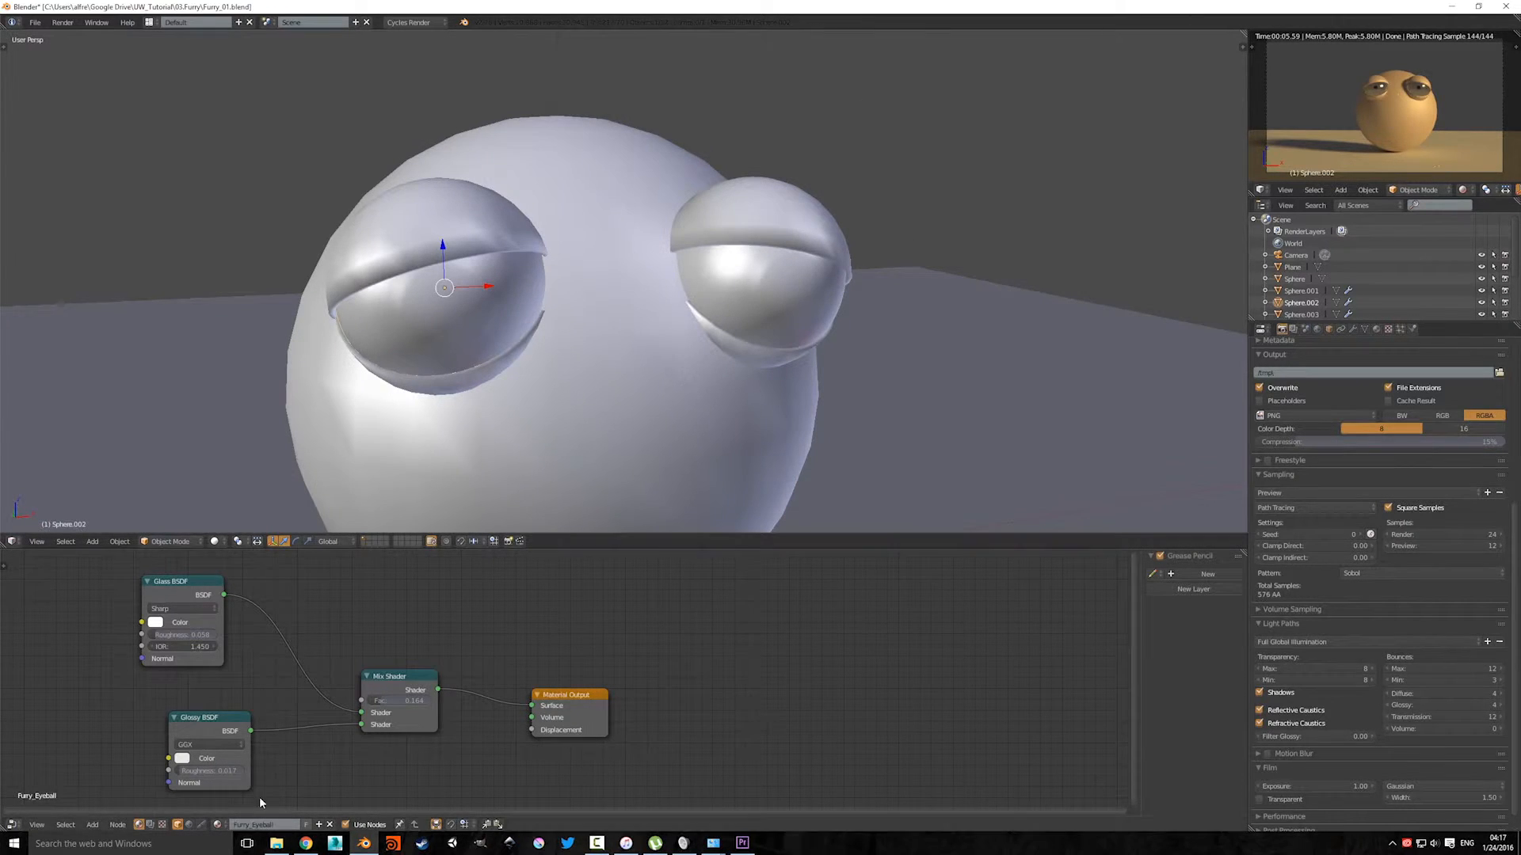
Step: Show the World node tree and set the Background node's color to a light teal blue
{"action": "left_click", "coordinate": [189, 826]}
{"action": "middle_click_drag", "start_coordinate": [435, 757], "coordinate": [441, 730]}
{"action": "scroll", "coordinate": [396, 761], "scroll_direction": "up", "scroll_amount": 1}
{"action": "left_click", "coordinate": [317, 689]}
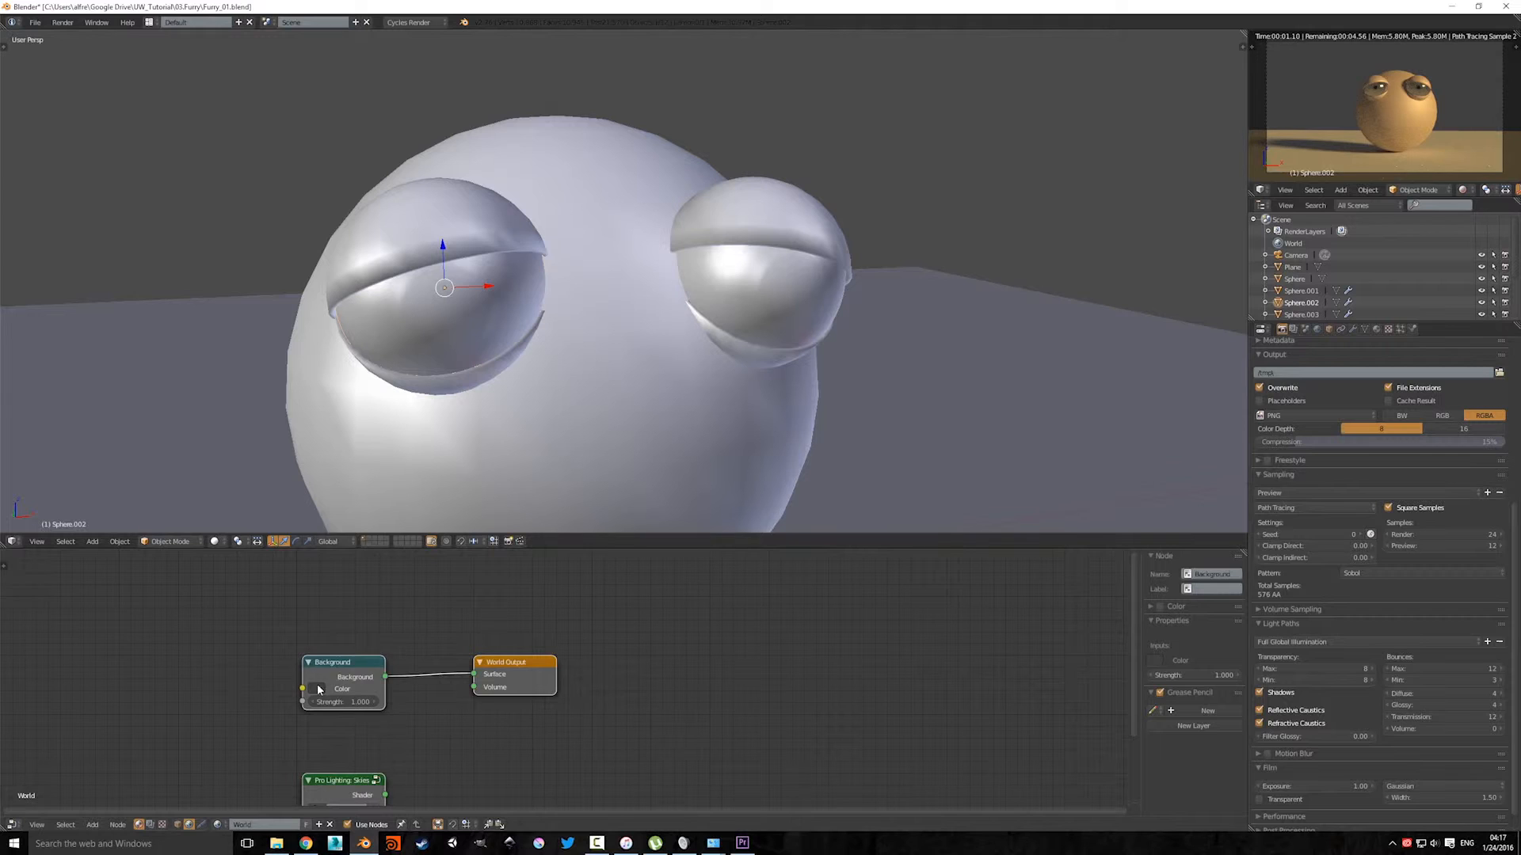
{"action": "left_click", "coordinate": [317, 689]}
{"action": "mouse_move", "coordinate": [409, 572]}
{"action": "left_mouse_down"}
{"action": "mouse_move", "coordinate": [410, 525]}
{"action": "mouse_move", "coordinate": [409, 575]}
{"action": "mouse_move", "coordinate": [409, 545]}
{"action": "mouse_move", "coordinate": [358, 548]}
{"action": "left_mouse_up"}
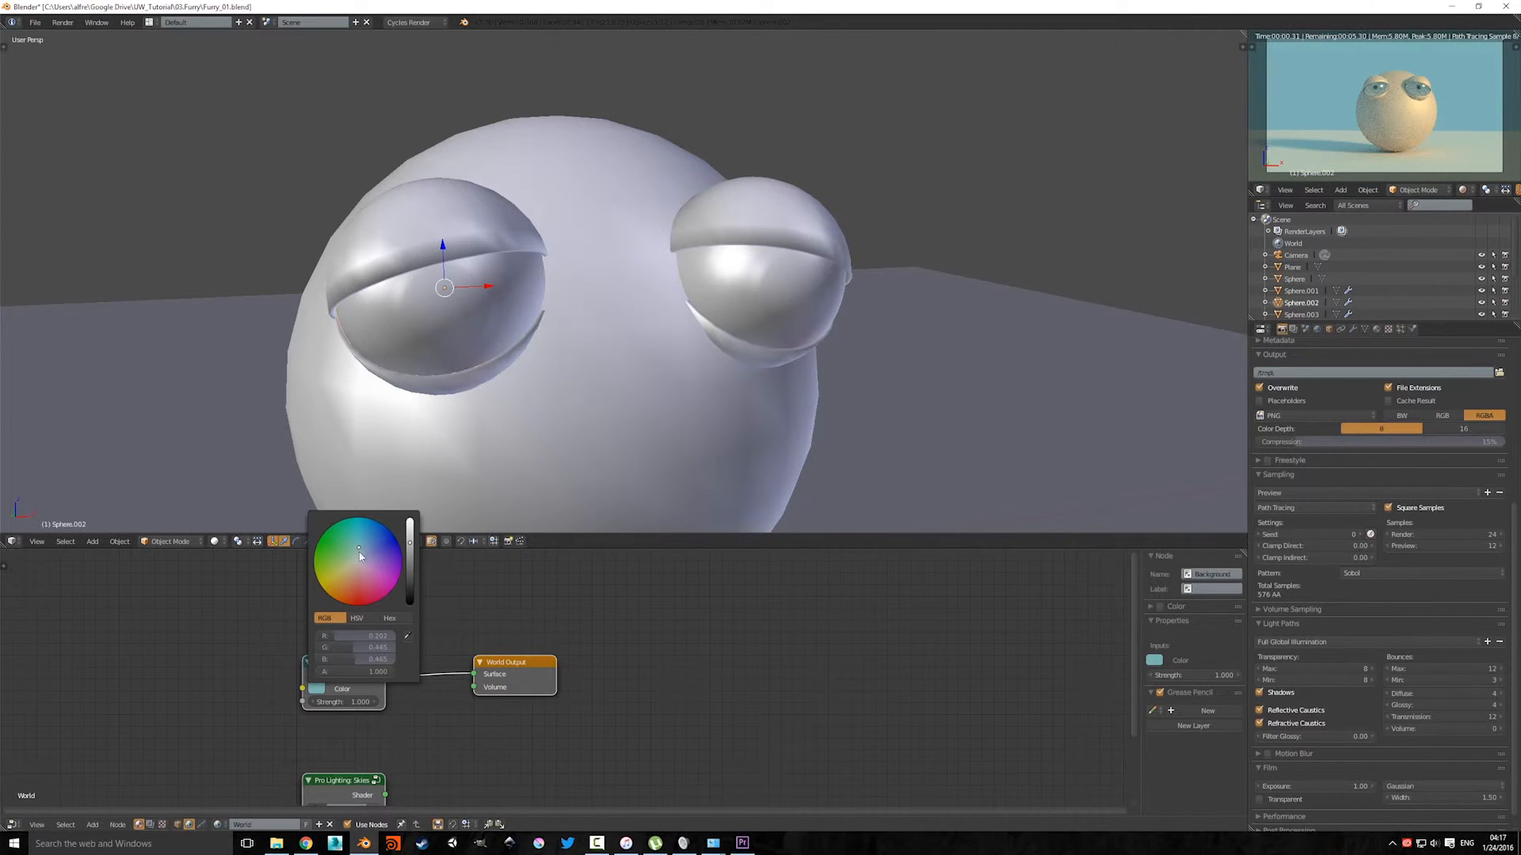
Step: Reduce the Background color's HSV saturation to about 0.12 and darken its value
{"action": "left_click", "coordinate": [356, 618]}
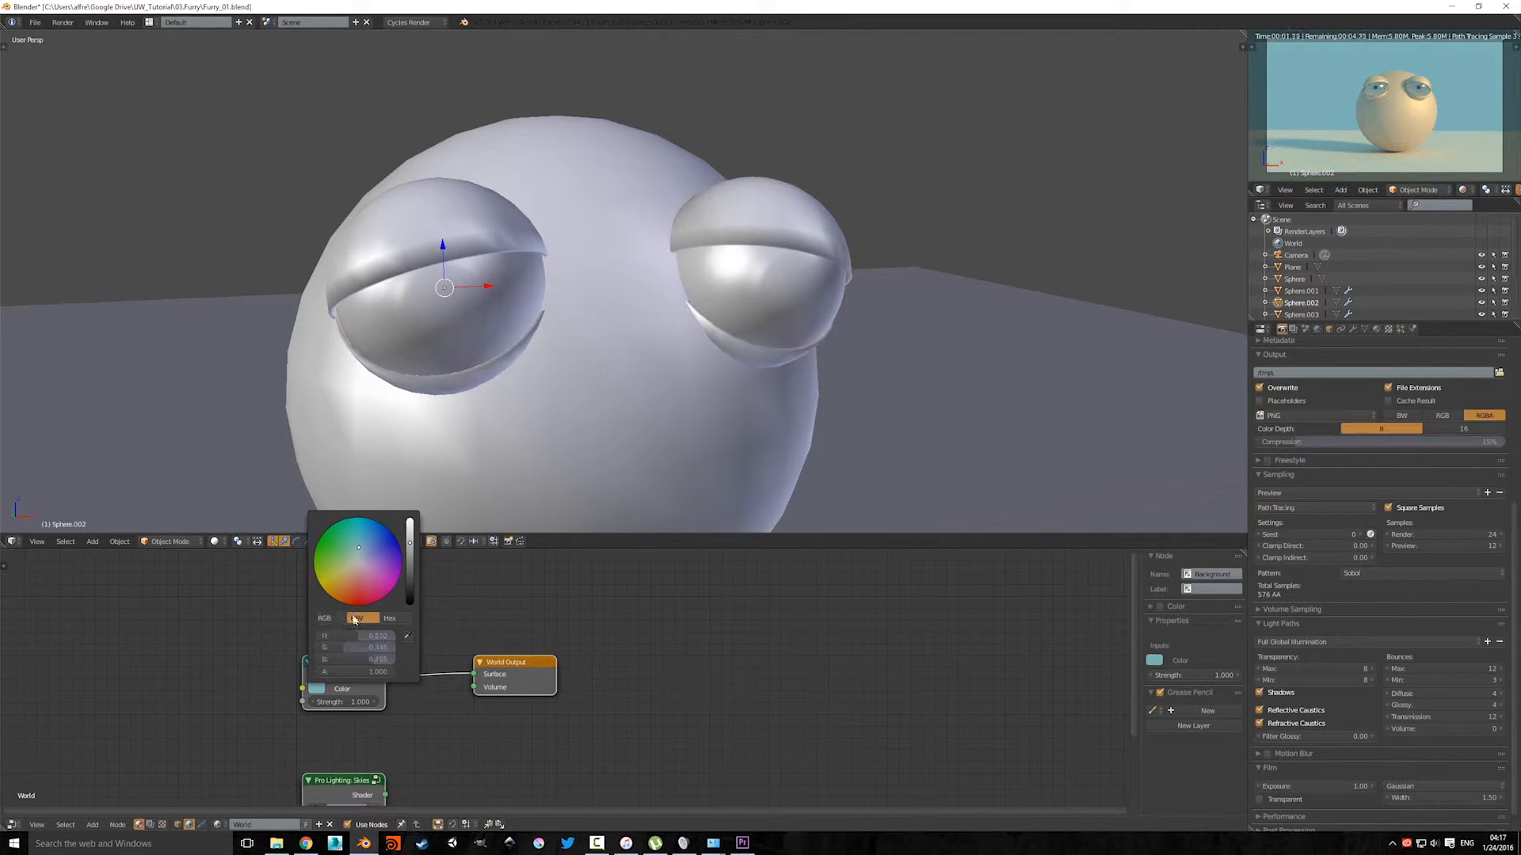
{"action": "left_click", "coordinate": [320, 689]}
{"action": "left_click_drag", "start_coordinate": [348, 648], "coordinate": [307, 647]}
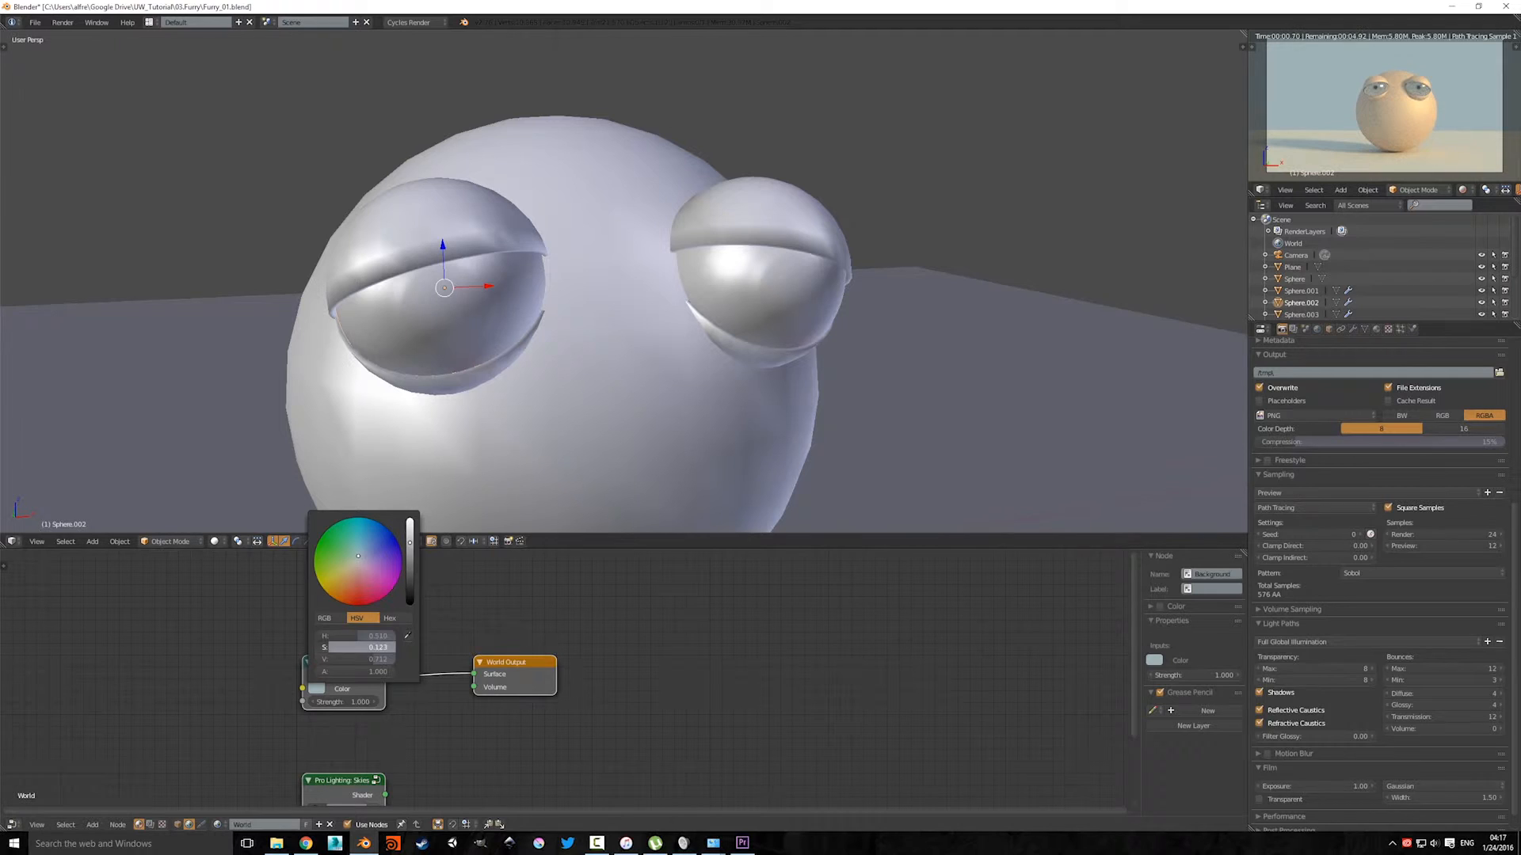
{"action": "mouse_move", "coordinate": [371, 659]}
{"action": "left_mouse_down"}
{"action": "mouse_move", "coordinate": [396, 659]}
{"action": "mouse_move", "coordinate": [349, 659]}
{"action": "left_mouse_up"}
Step: Fine-tune the Background color's blue component for a muted grey-blue and set the Background strength to 0.600
{"action": "left_click", "coordinate": [330, 618]}
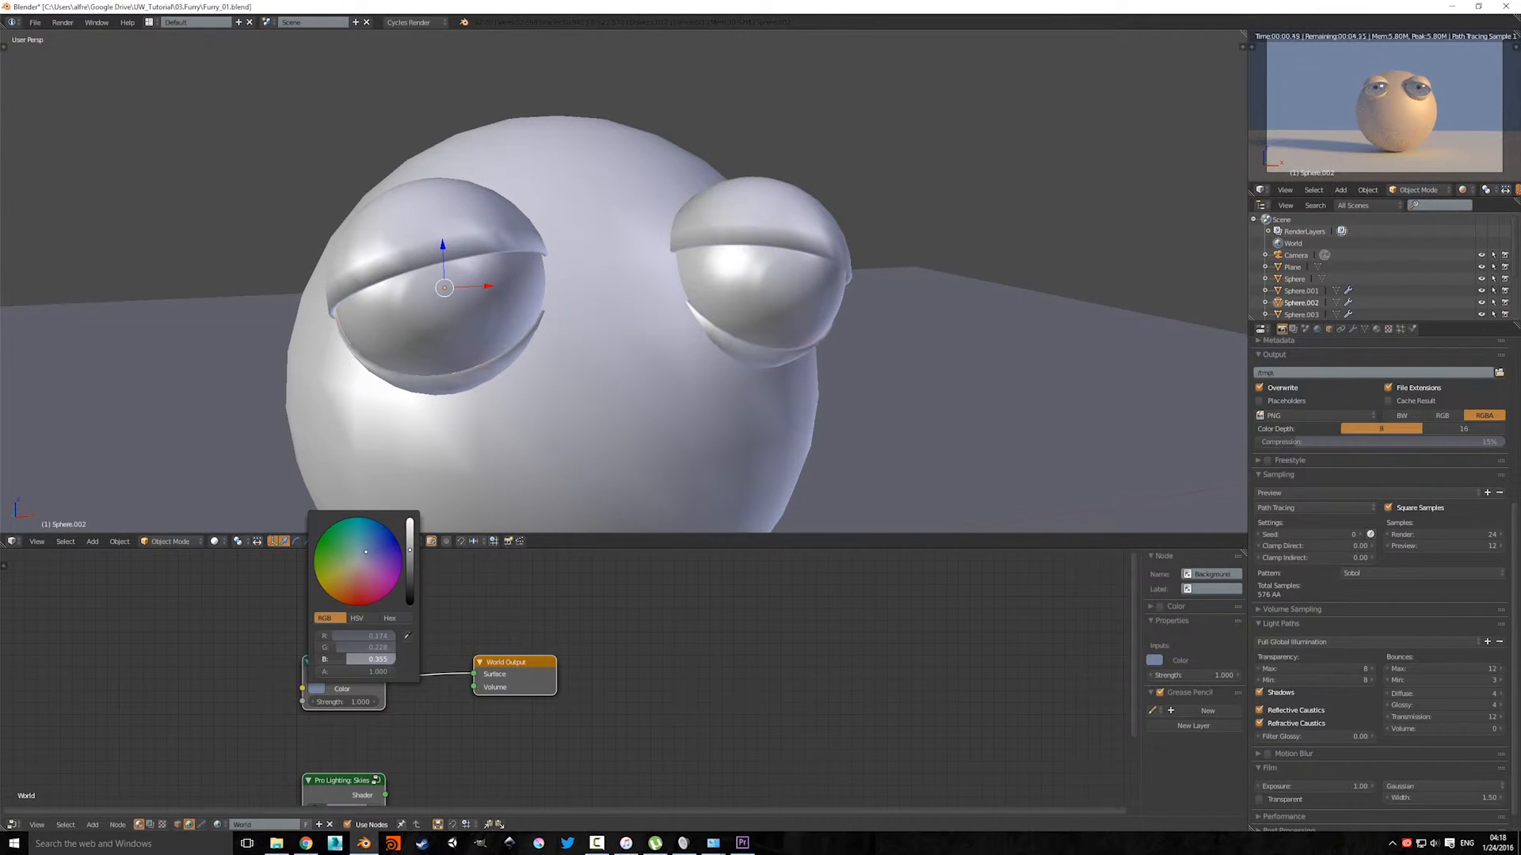
{"action": "left_click_drag", "start_coordinate": [349, 659], "coordinate": [341, 660]}
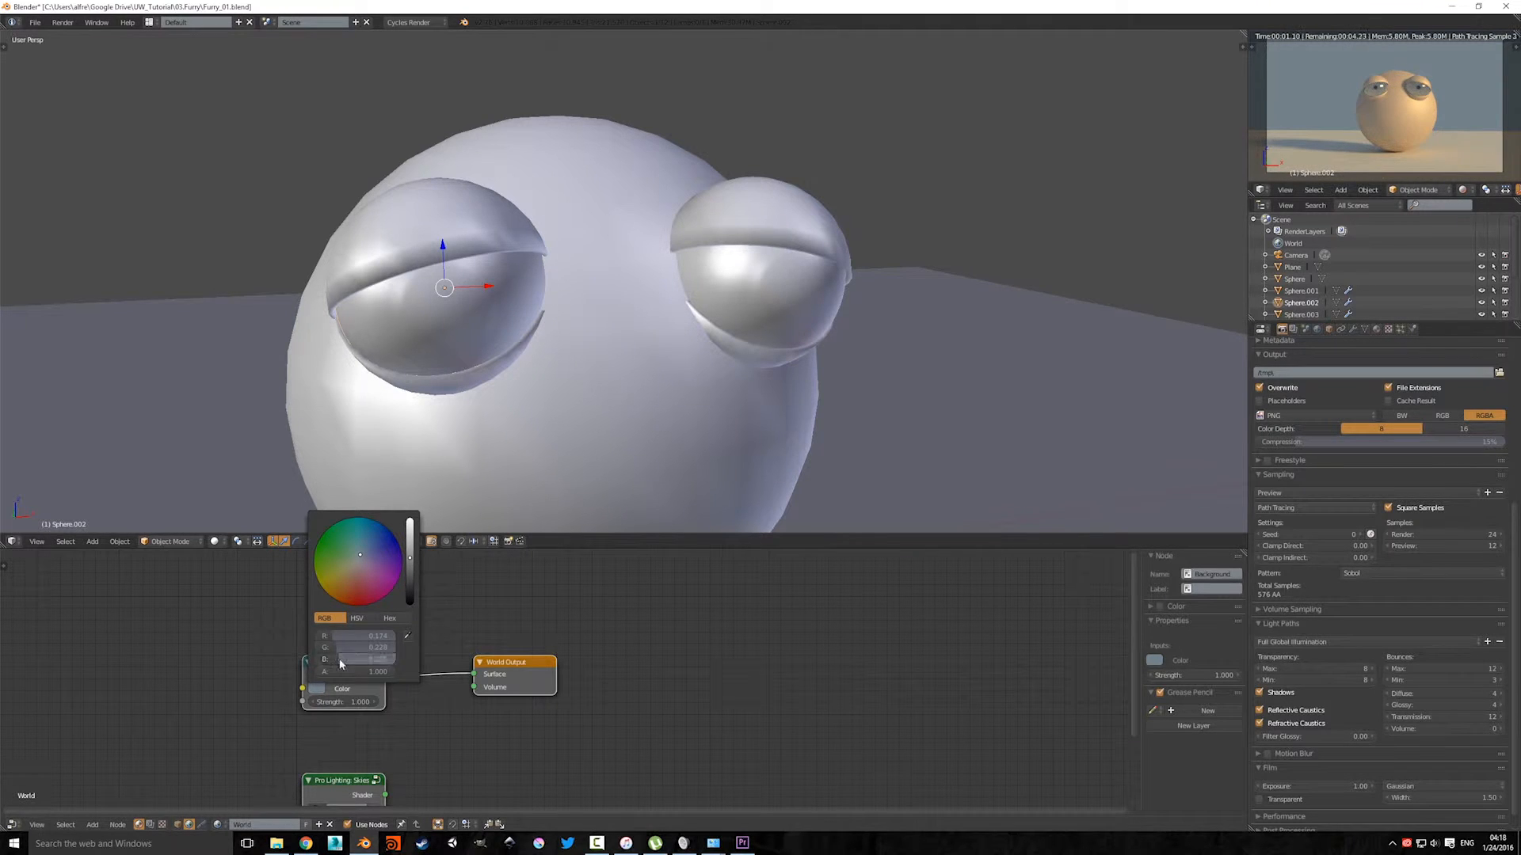
{"action": "left_click_drag", "start_coordinate": [358, 707], "coordinate": [330, 708]}
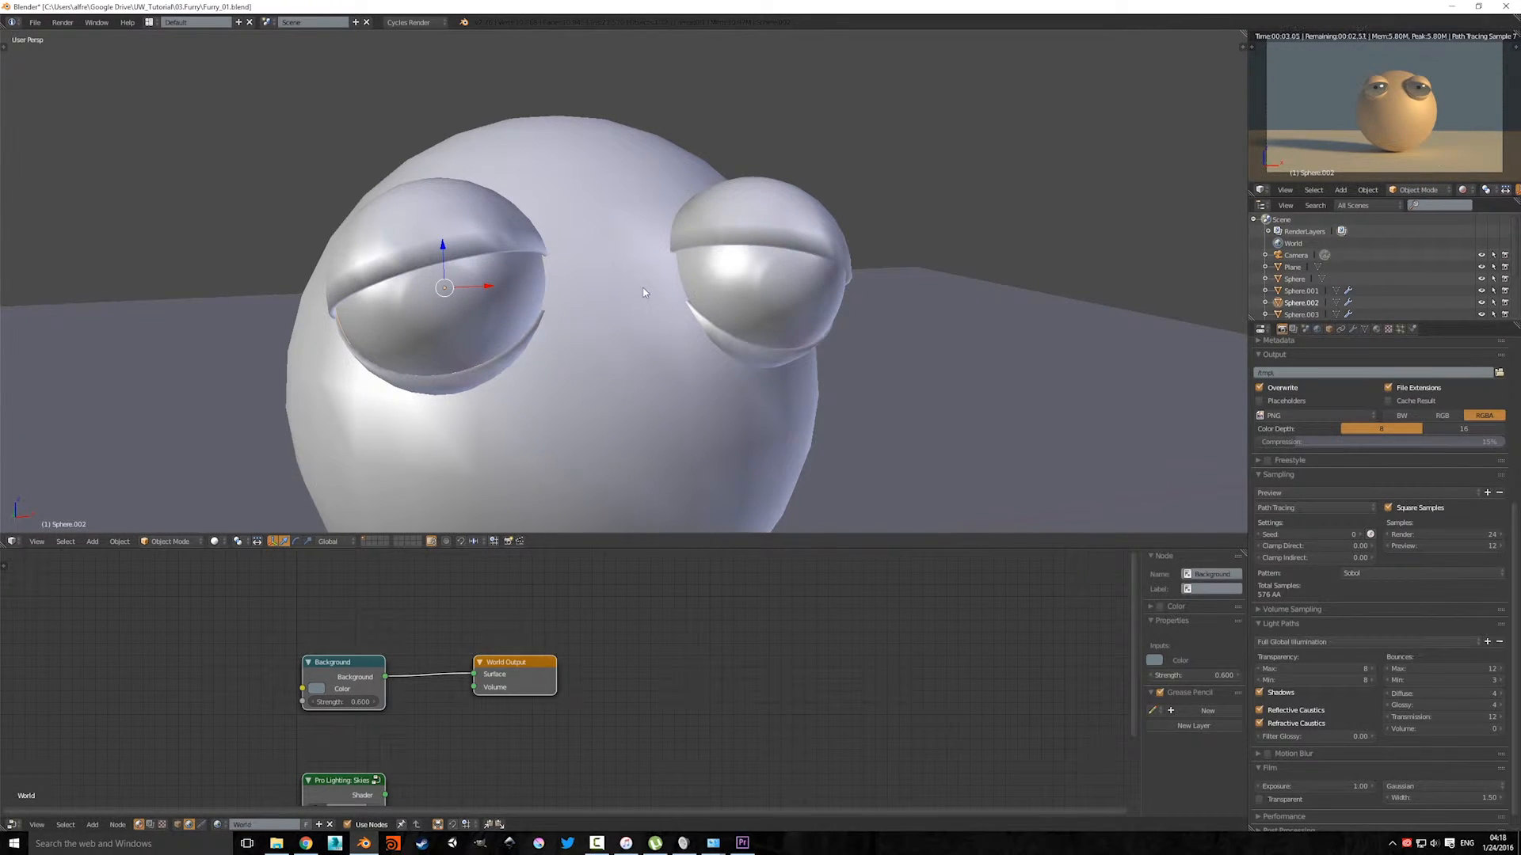
{"action": "scroll", "coordinate": [644, 373], "scroll_direction": "down", "scroll_amount": 10}
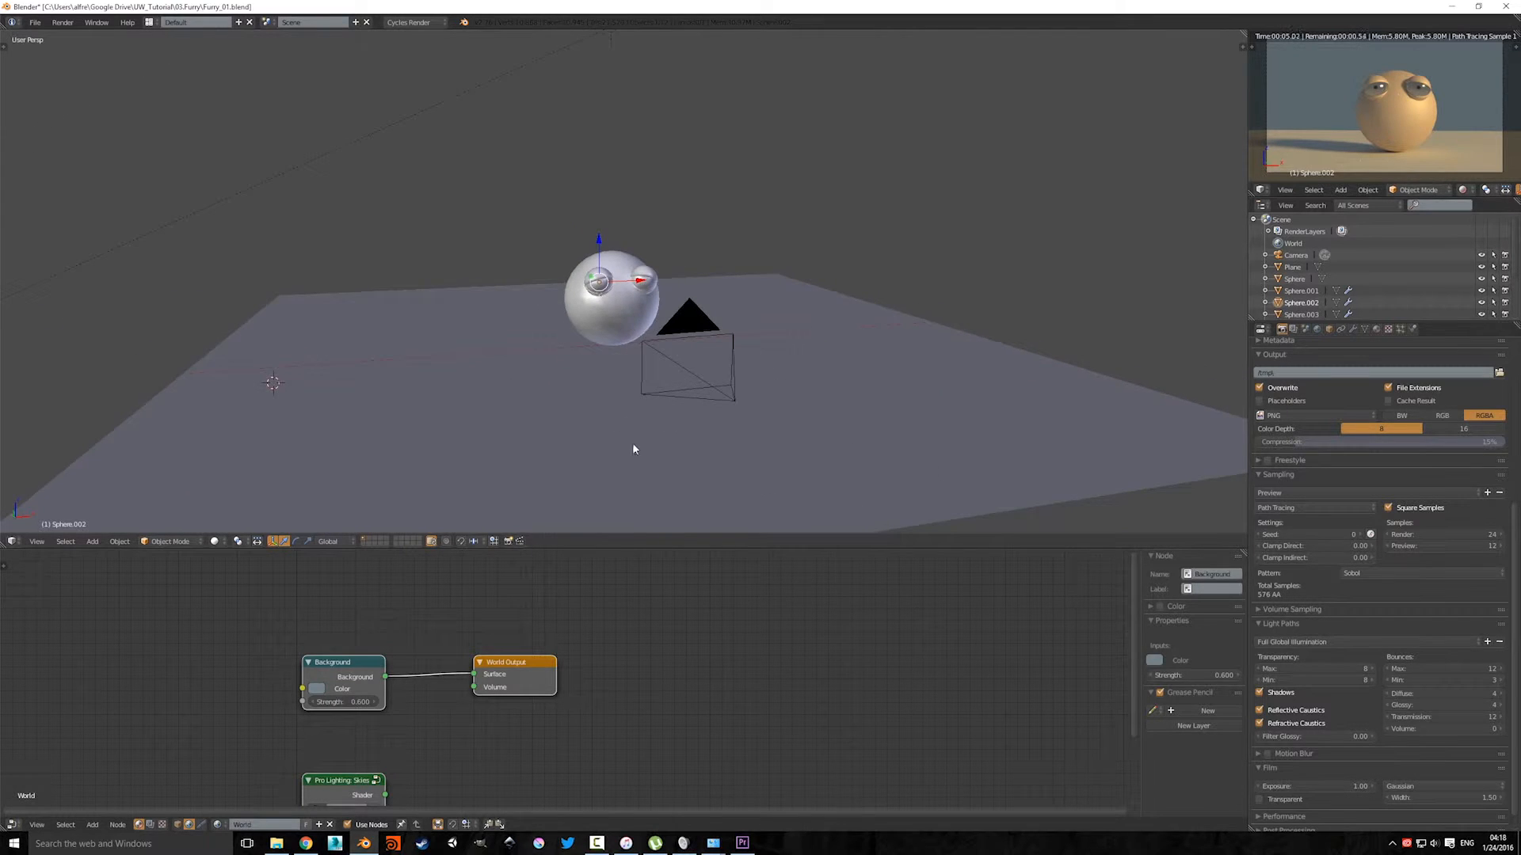
Step: Add a plane mesh and move it out in front of the character, beyond the camera
{"action": "scroll", "coordinate": [632, 396], "scroll_direction": "up", "scroll_amount": 7}
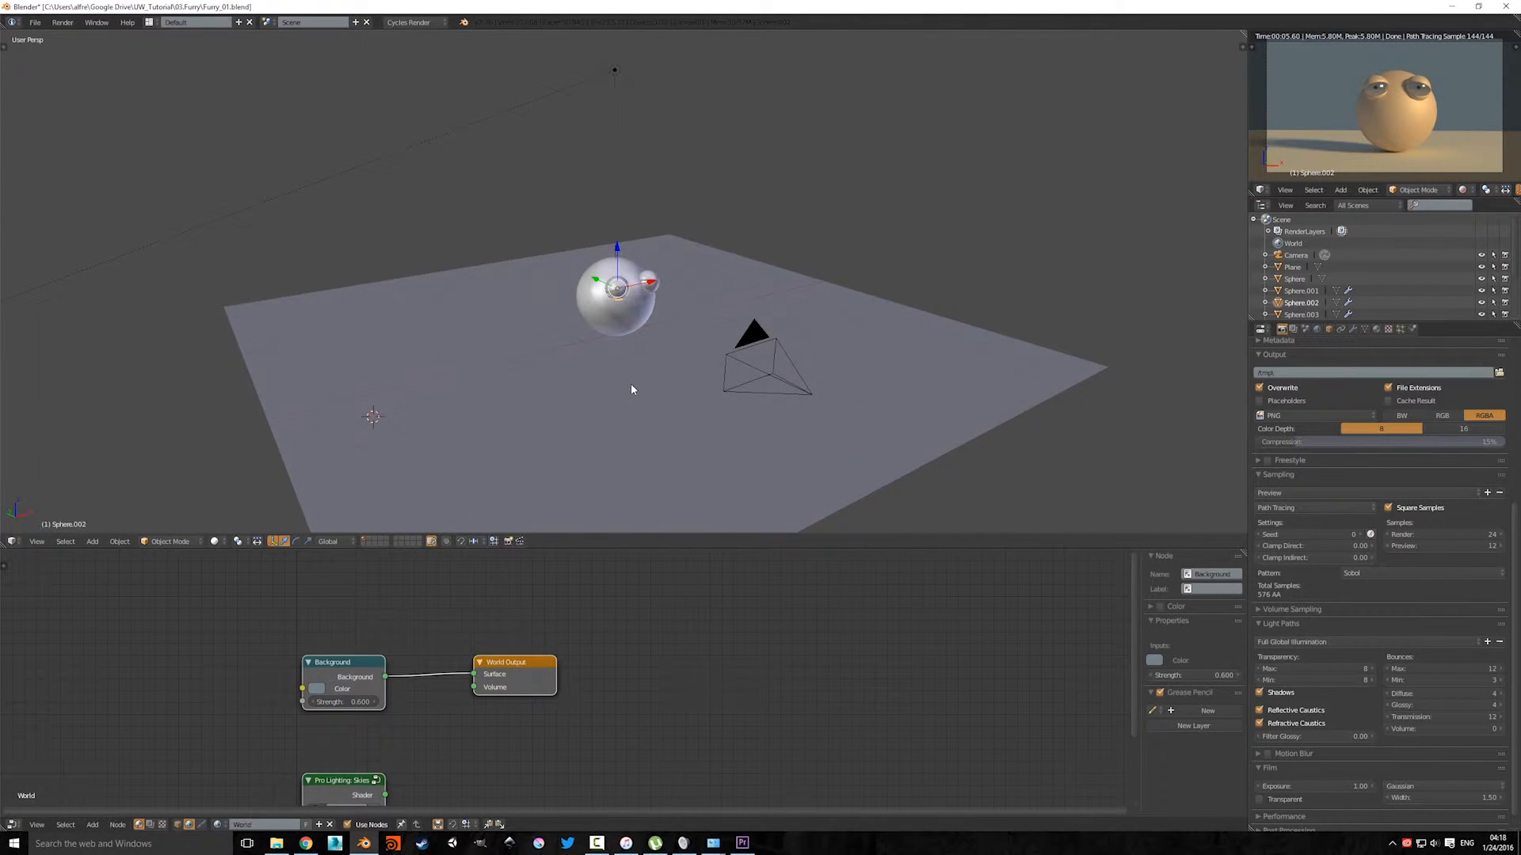
{"action": "middle_click_drag", "start_coordinate": [632, 389], "coordinate": [662, 283]}
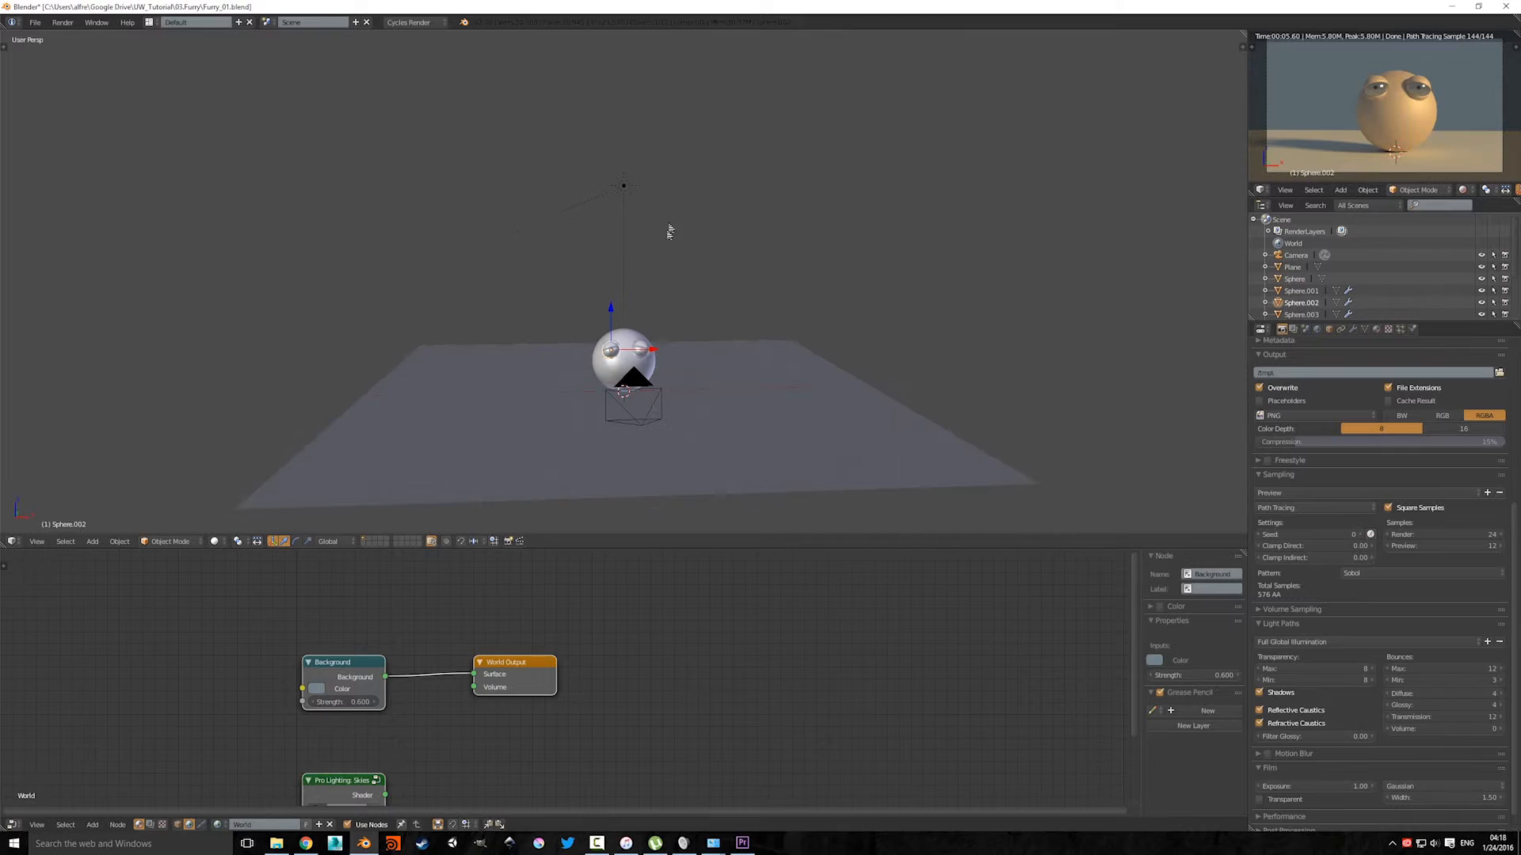
{"action": "right_click", "coordinate": [623, 188]}
{"action": "middle_click_drag", "start_coordinate": [815, 352], "coordinate": [617, 406]}
{"action": "key", "text": "shift+a"}
{"action": "mouse_move", "coordinate": [626, 393]}
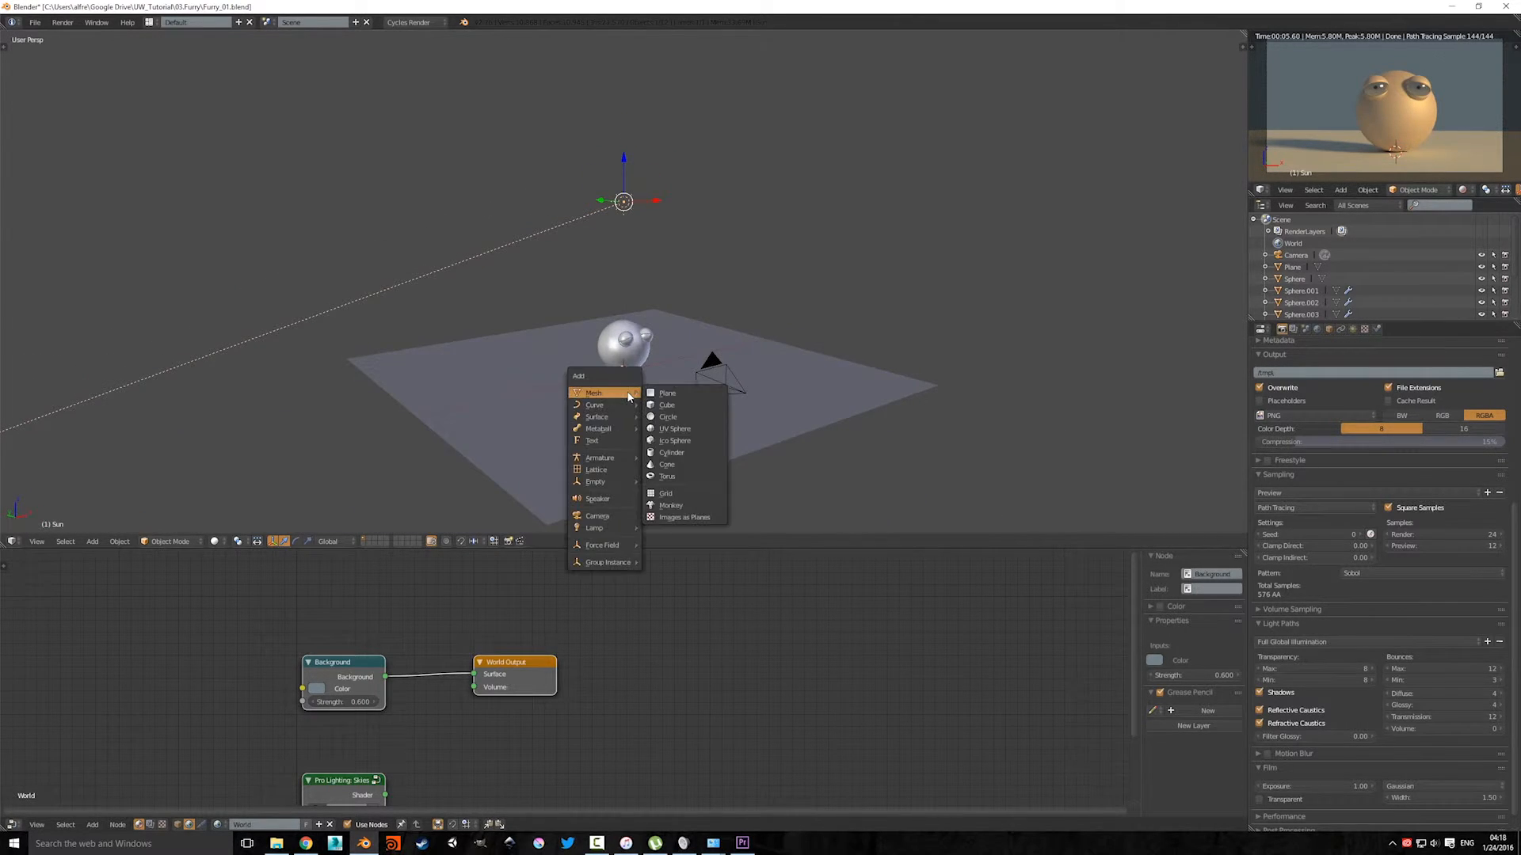
{"action": "left_click", "coordinate": [703, 392]}
{"action": "middle_click_drag", "start_coordinate": [686, 391], "coordinate": [697, 420]}
{"action": "left_click_drag", "start_coordinate": [590, 368], "coordinate": [801, 420]}
Step: Rotate the new plane 90° about X and move it along X toward the ground plane's front corner
{"action": "middle_click_drag", "start_coordinate": [801, 421], "coordinate": [994, 360]}
{"action": "scroll", "coordinate": [839, 433], "scroll_direction": "down", "scroll_amount": 2}
{"action": "type", "text": "rx90"}
{"action": "key", "text": "Return"}
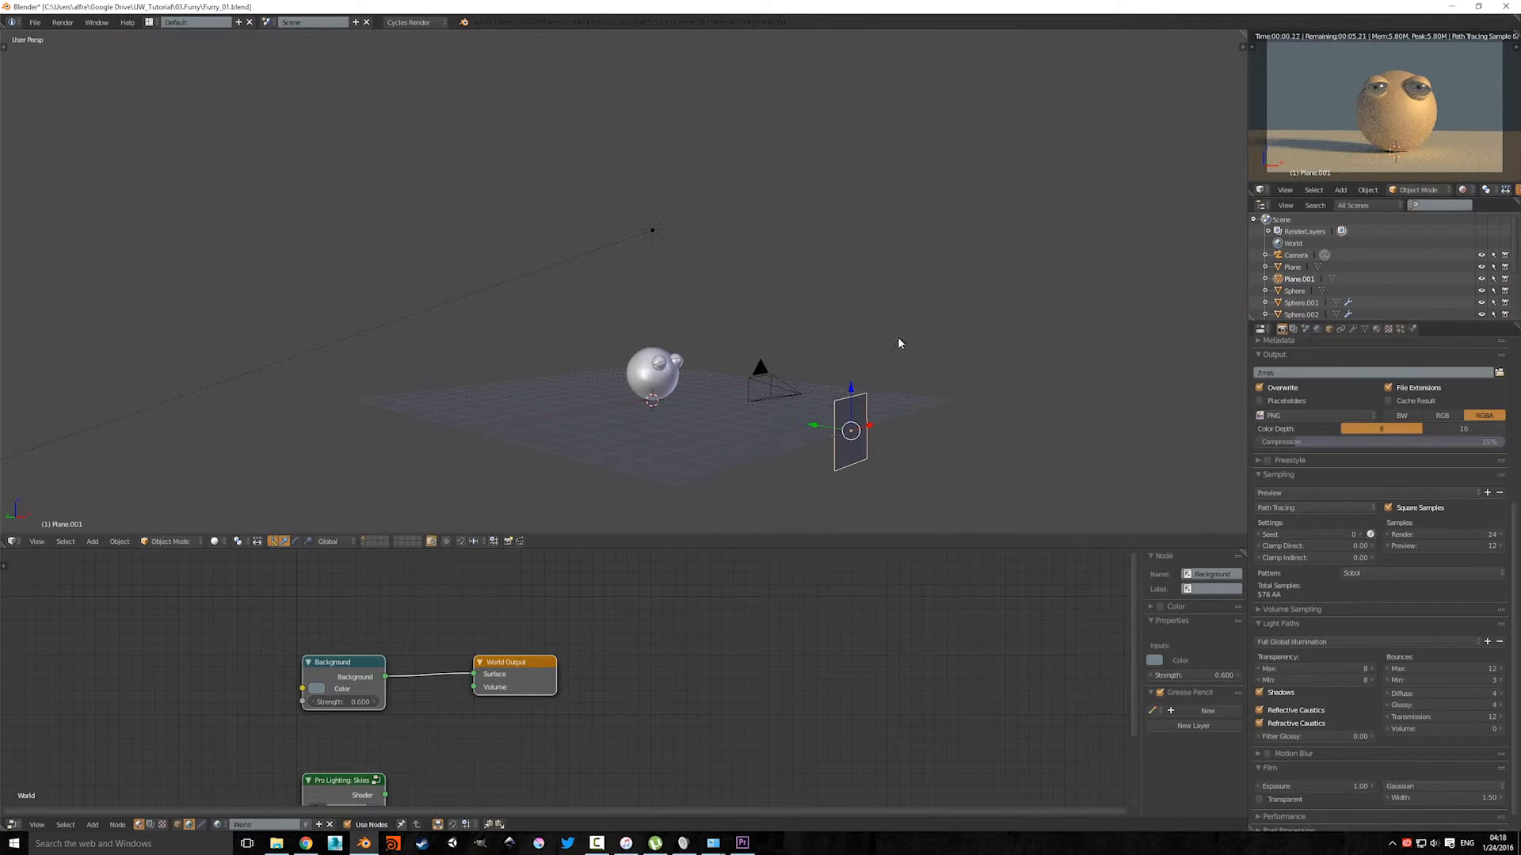
{"action": "left_click_drag", "start_coordinate": [867, 427], "coordinate": [734, 340]}
{"action": "scroll", "coordinate": [783, 448], "scroll_direction": "down", "scroll_amount": 3}
Step: Rotate the upright plane -45° about Z so it angles toward the character
{"action": "middle_click_drag", "start_coordinate": [801, 380], "coordinate": [771, 426]}
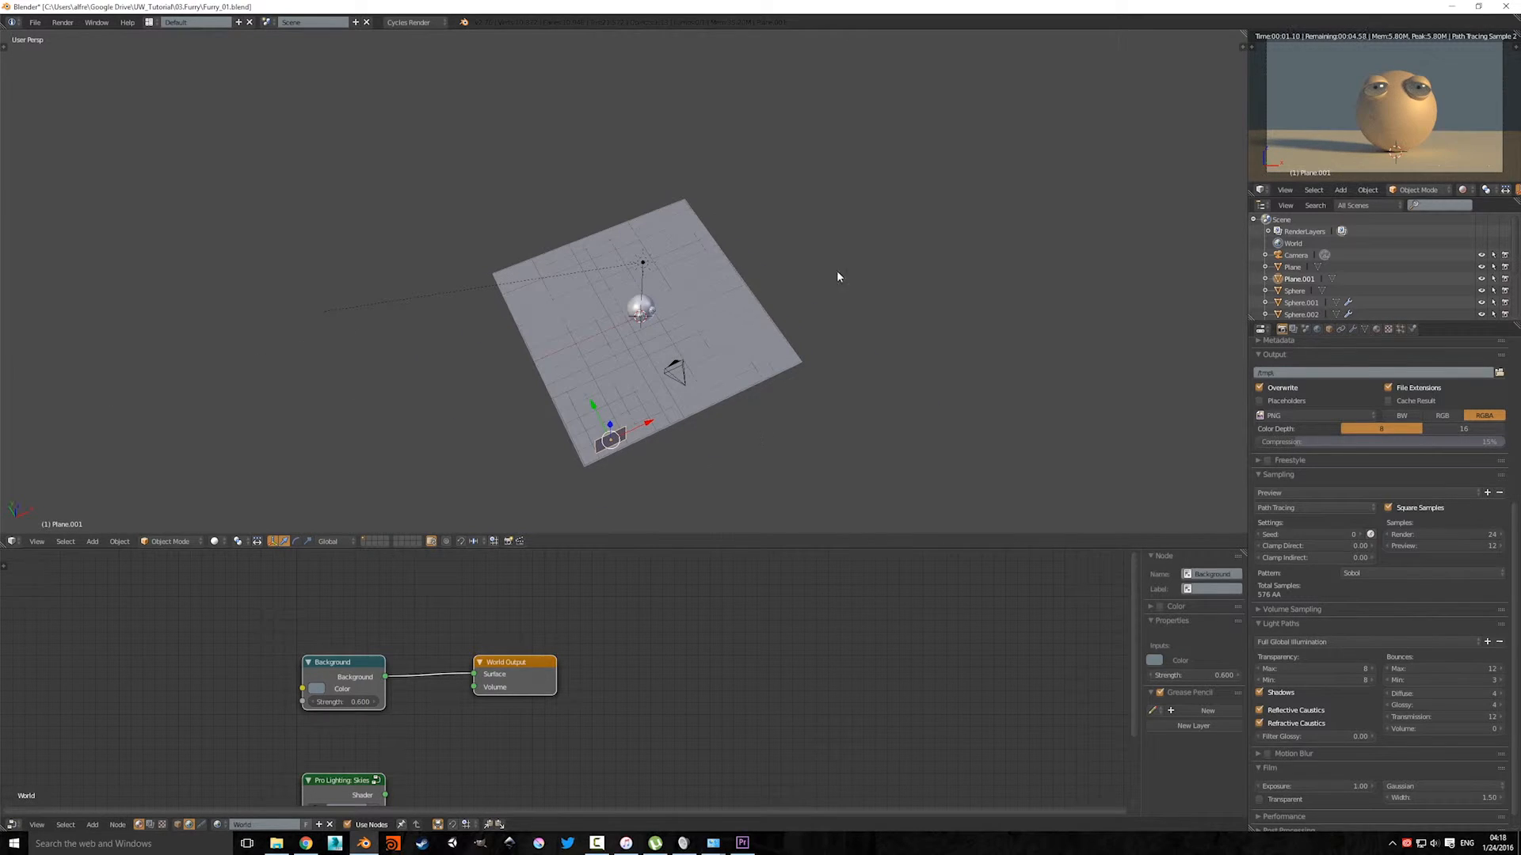
{"action": "key", "text": "r"}
{"action": "key", "text": "z"}
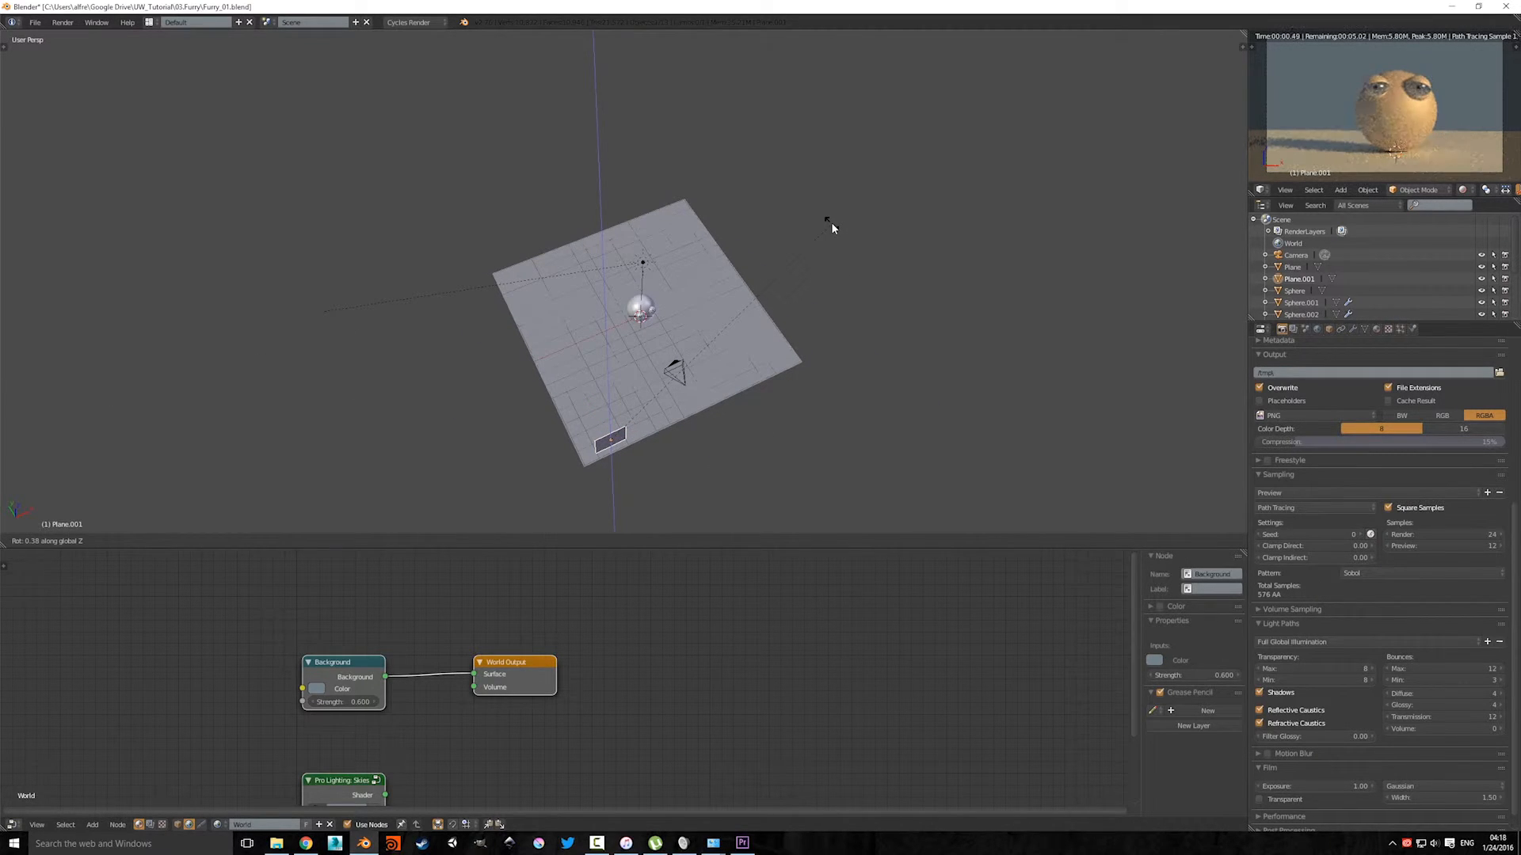
{"action": "left_click", "coordinate": [832, 227]}
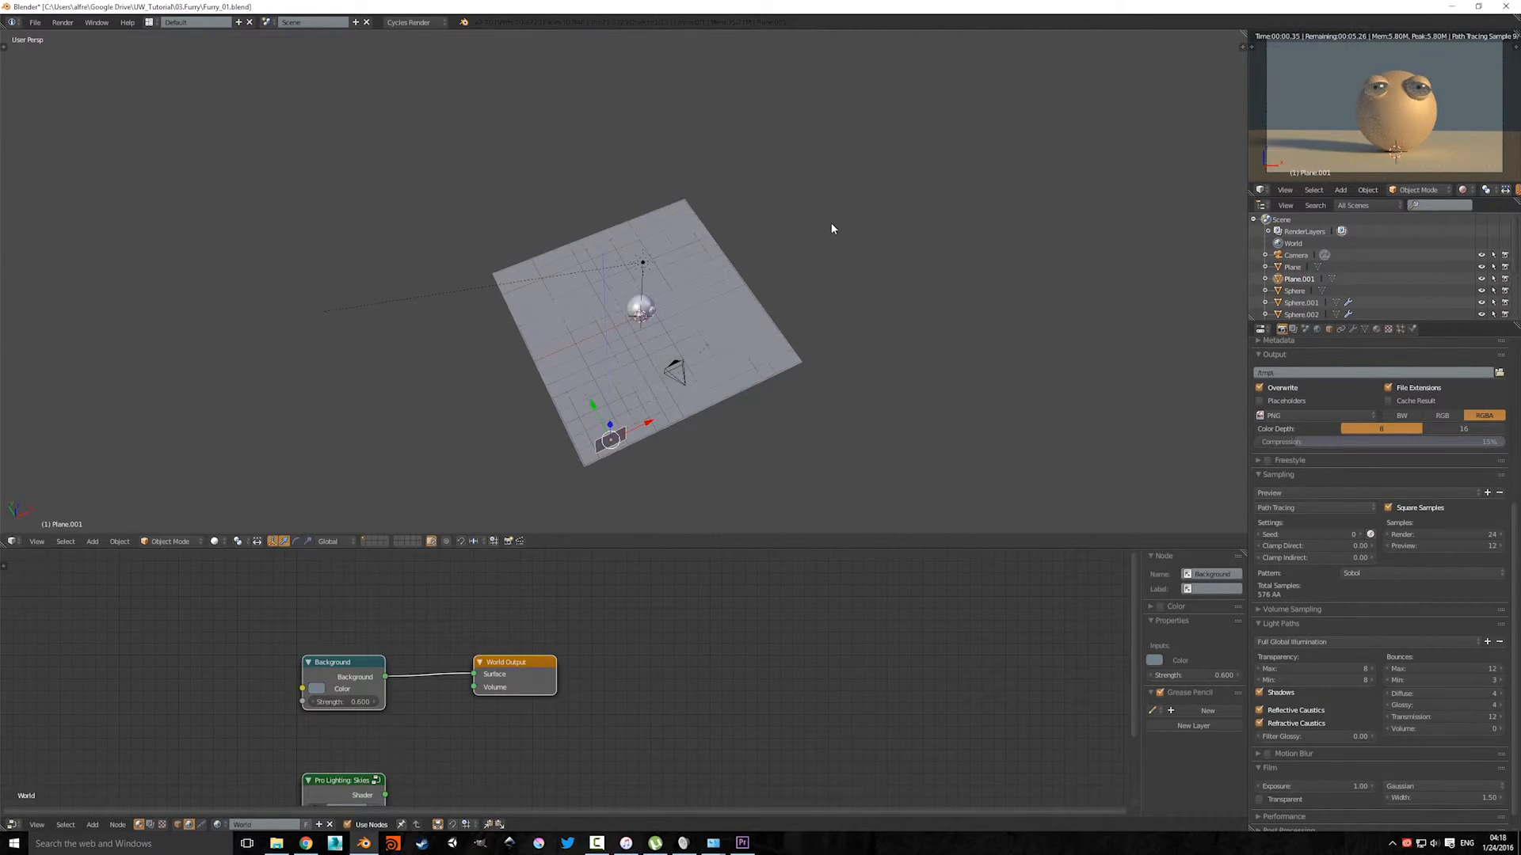
{"action": "type", "text": "r"}
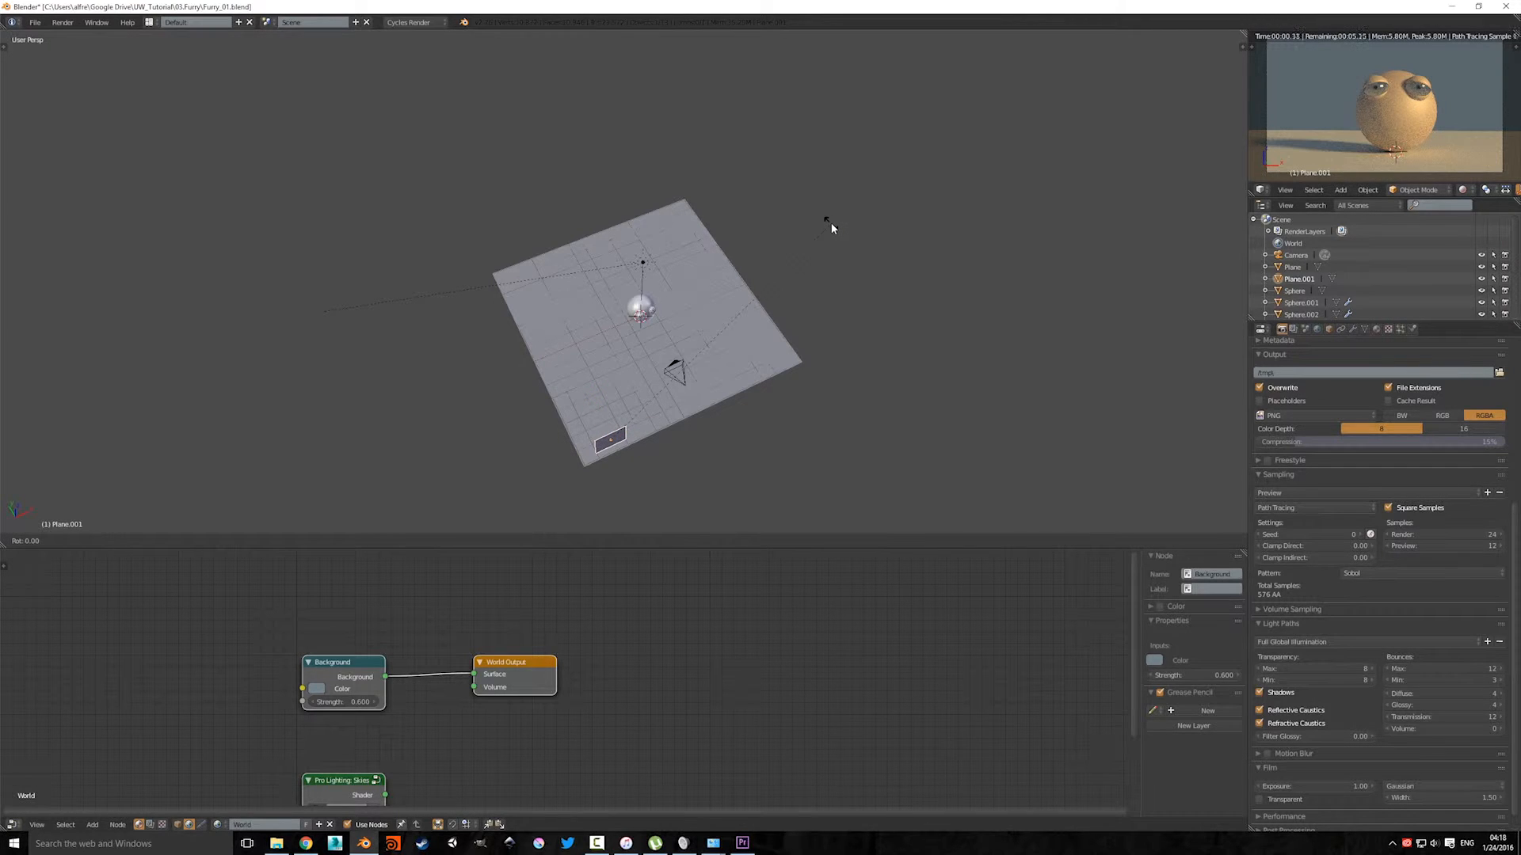
{"action": "type", "text": "-45"}
{"action": "key", "text": "Return"}
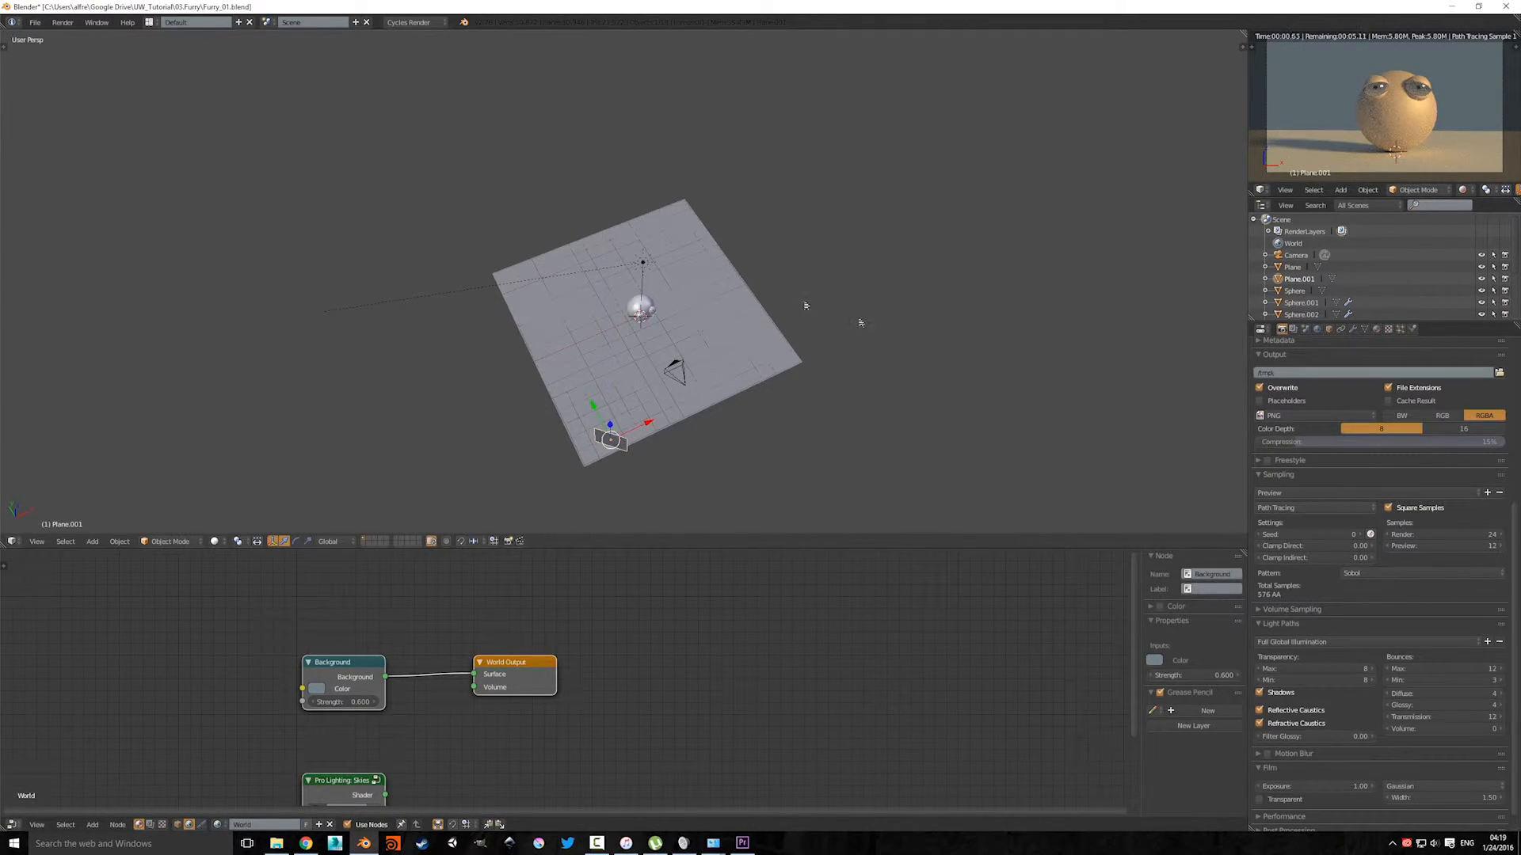
Step: Give the upright plane a new material named light with an Emission surface
{"action": "left_click", "coordinate": [1377, 329]}
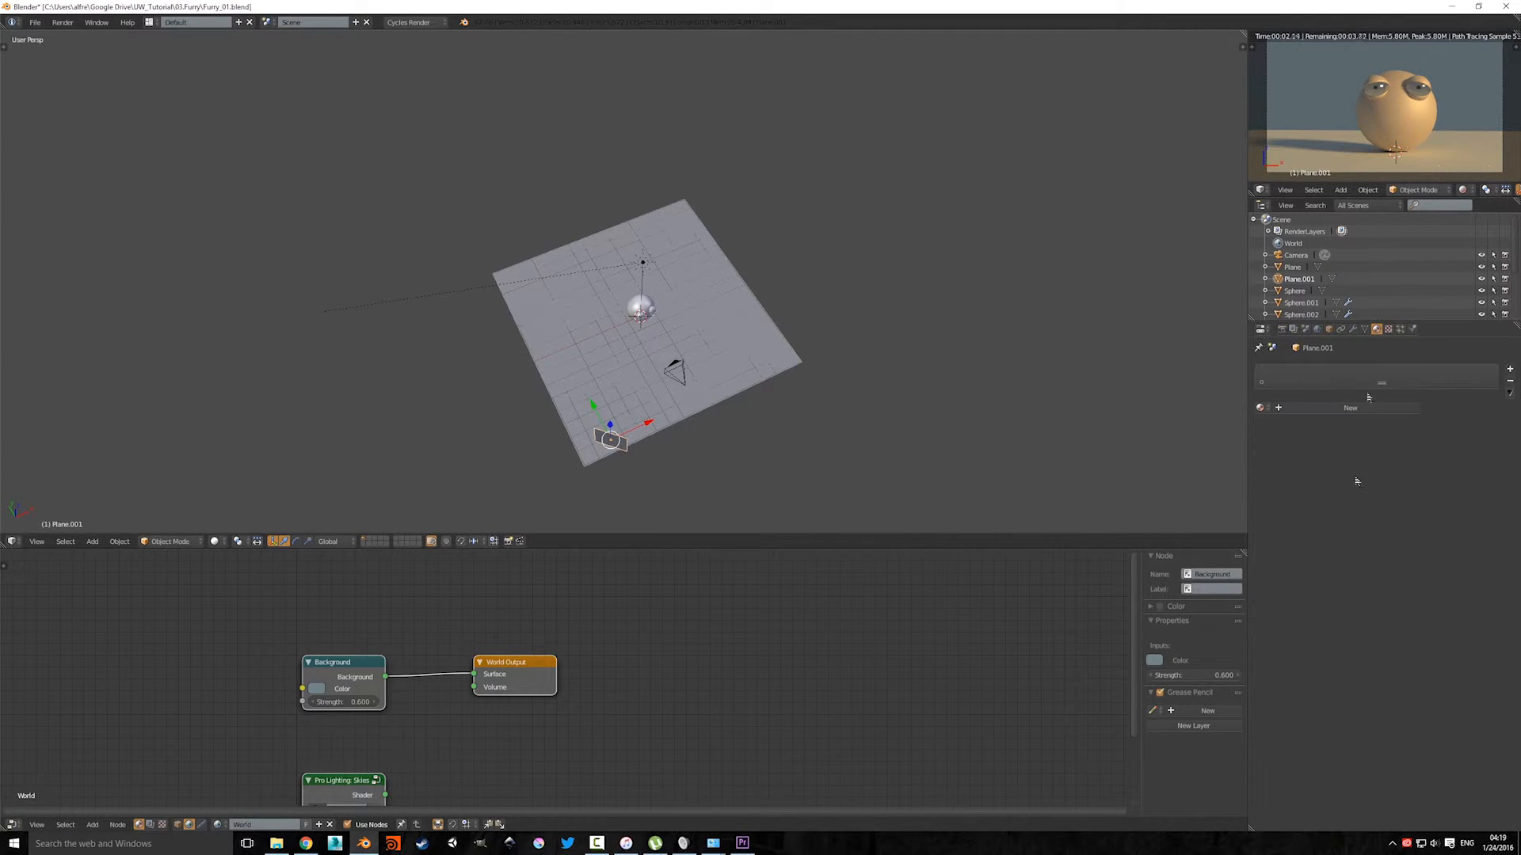
{"action": "left_click", "coordinate": [1294, 407]}
{"action": "double_click", "coordinate": [1323, 408]}
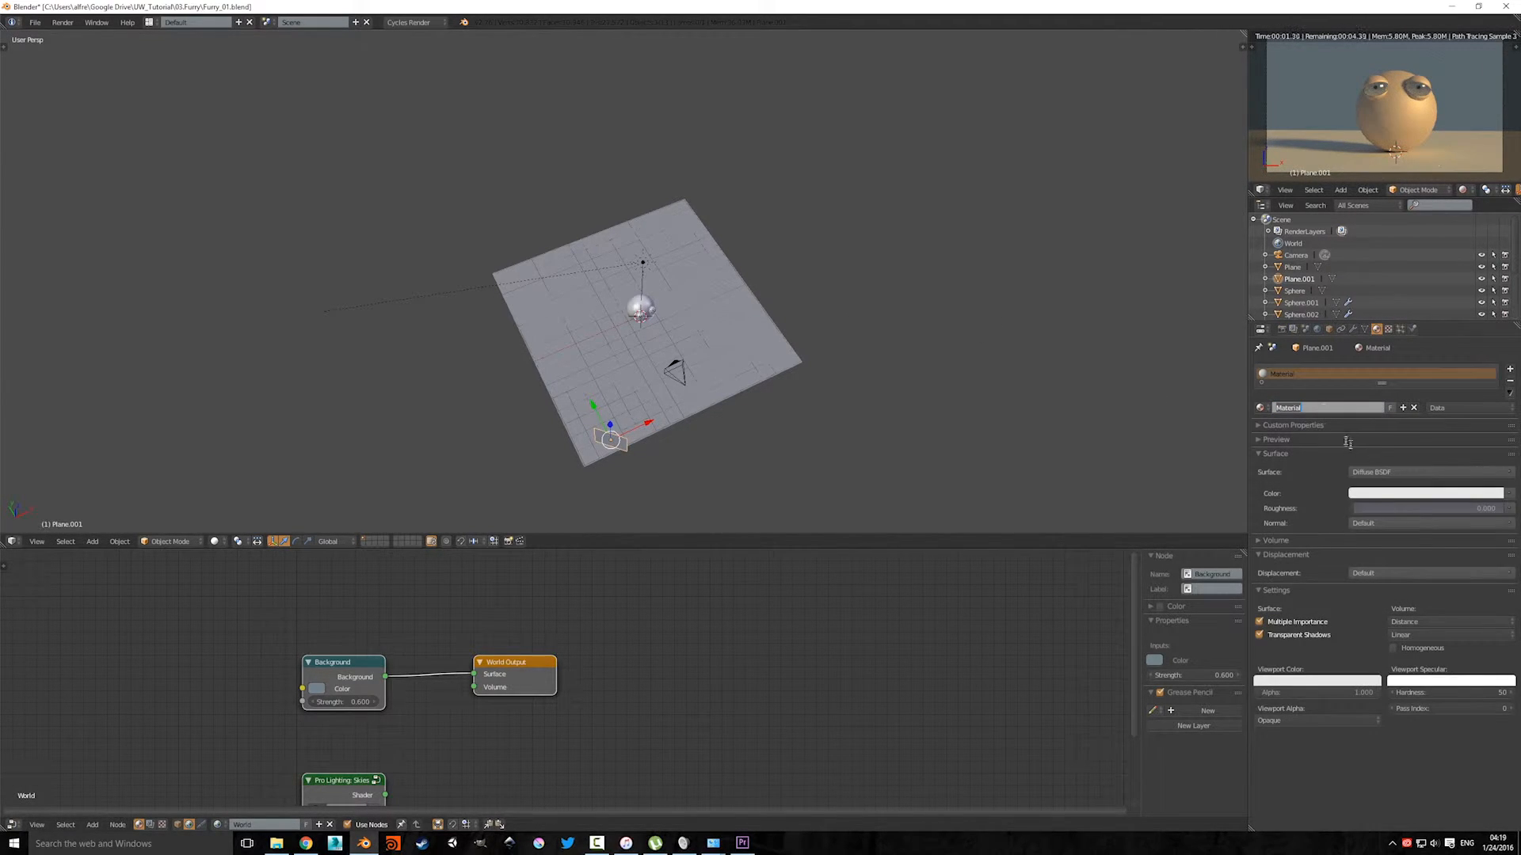
{"action": "type", "text": "light"}
{"action": "key", "text": "Return"}
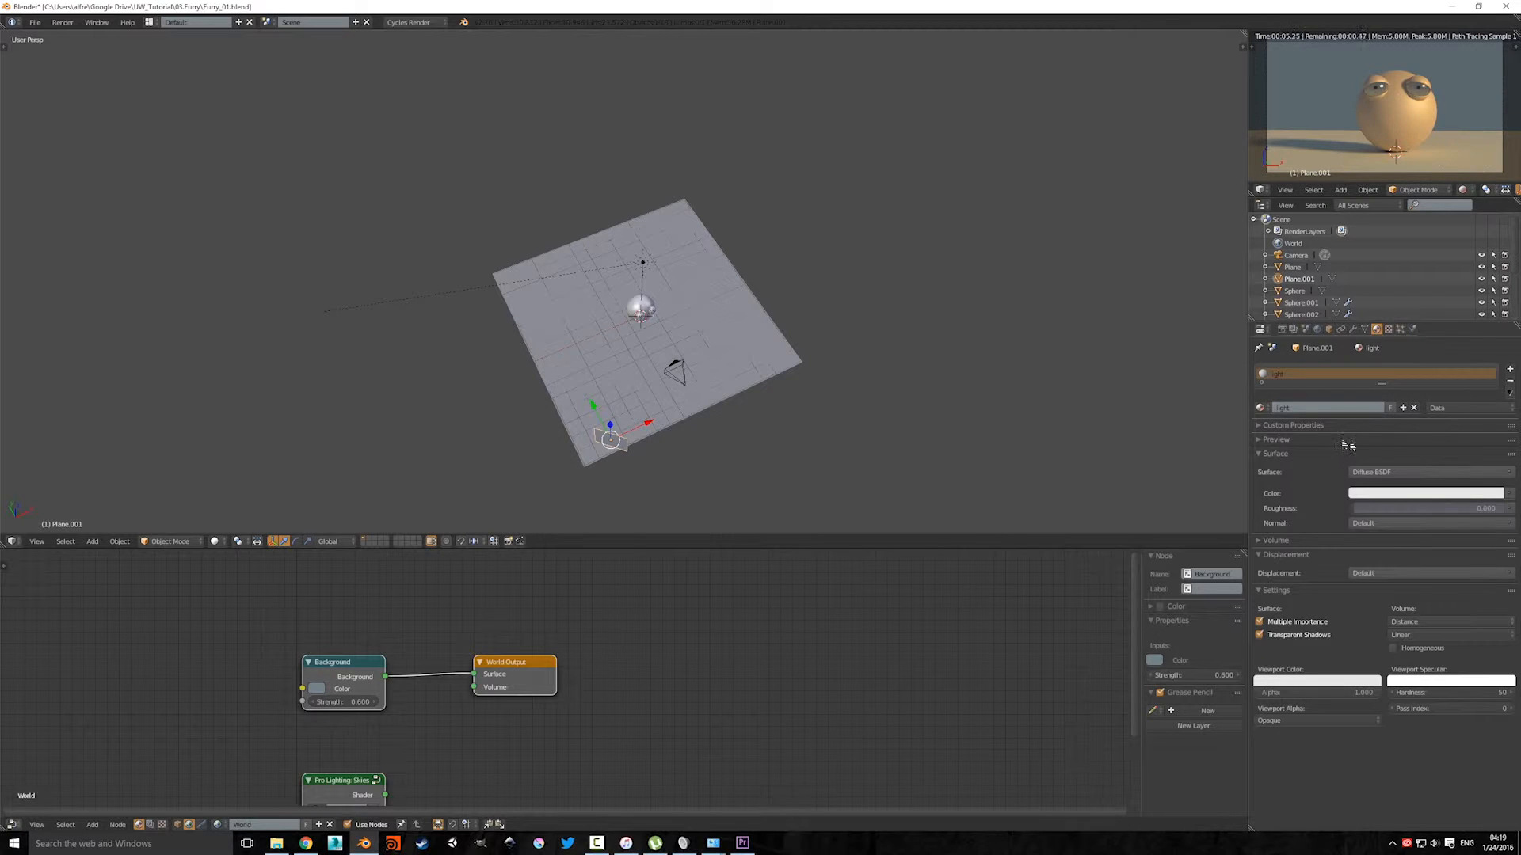
{"action": "left_click", "coordinate": [1382, 472]}
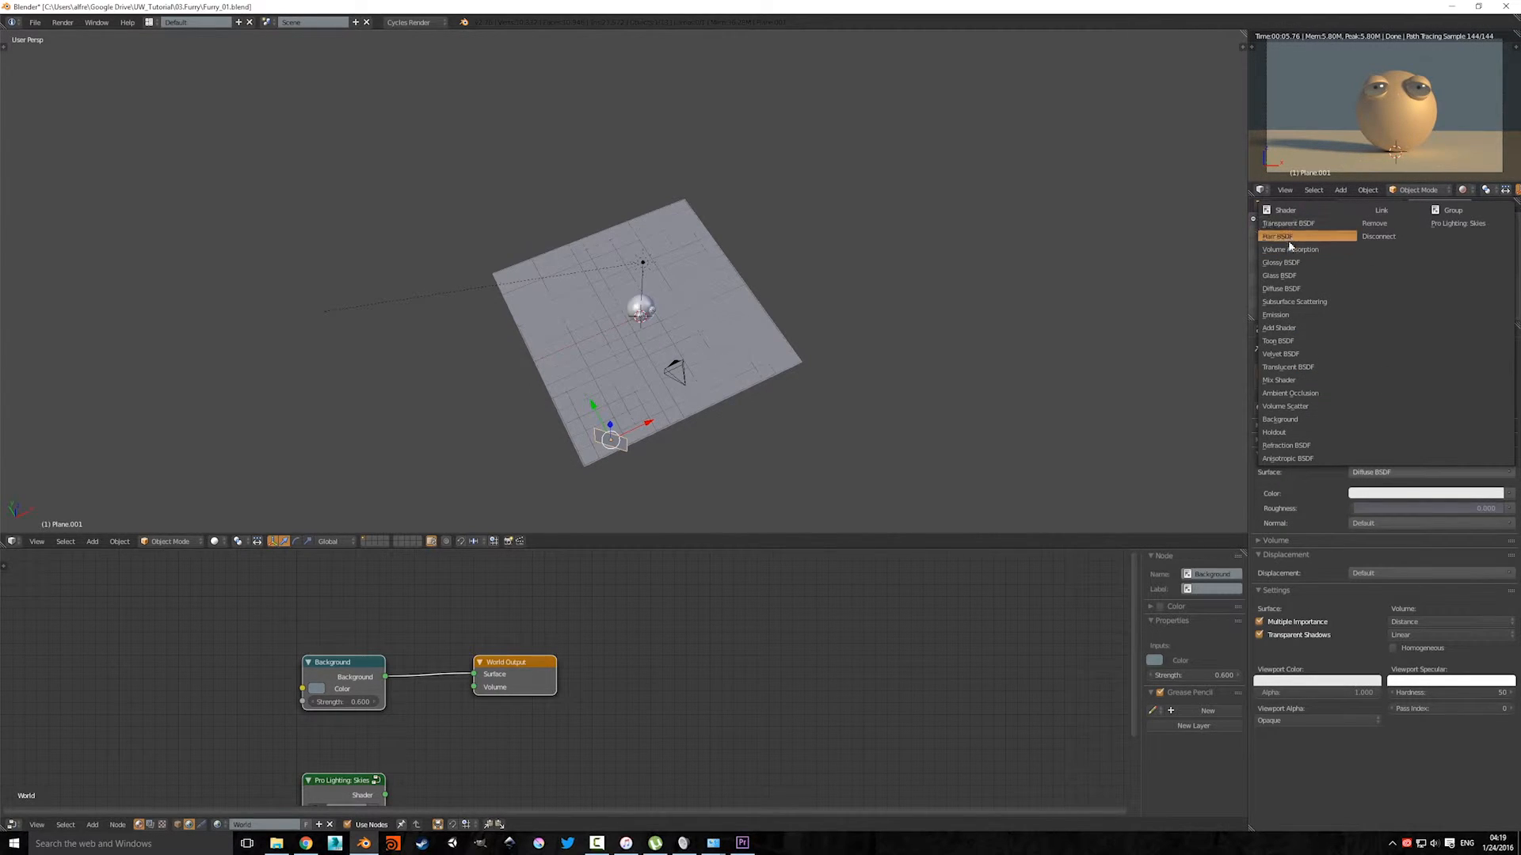
{"action": "left_click", "coordinate": [1286, 316]}
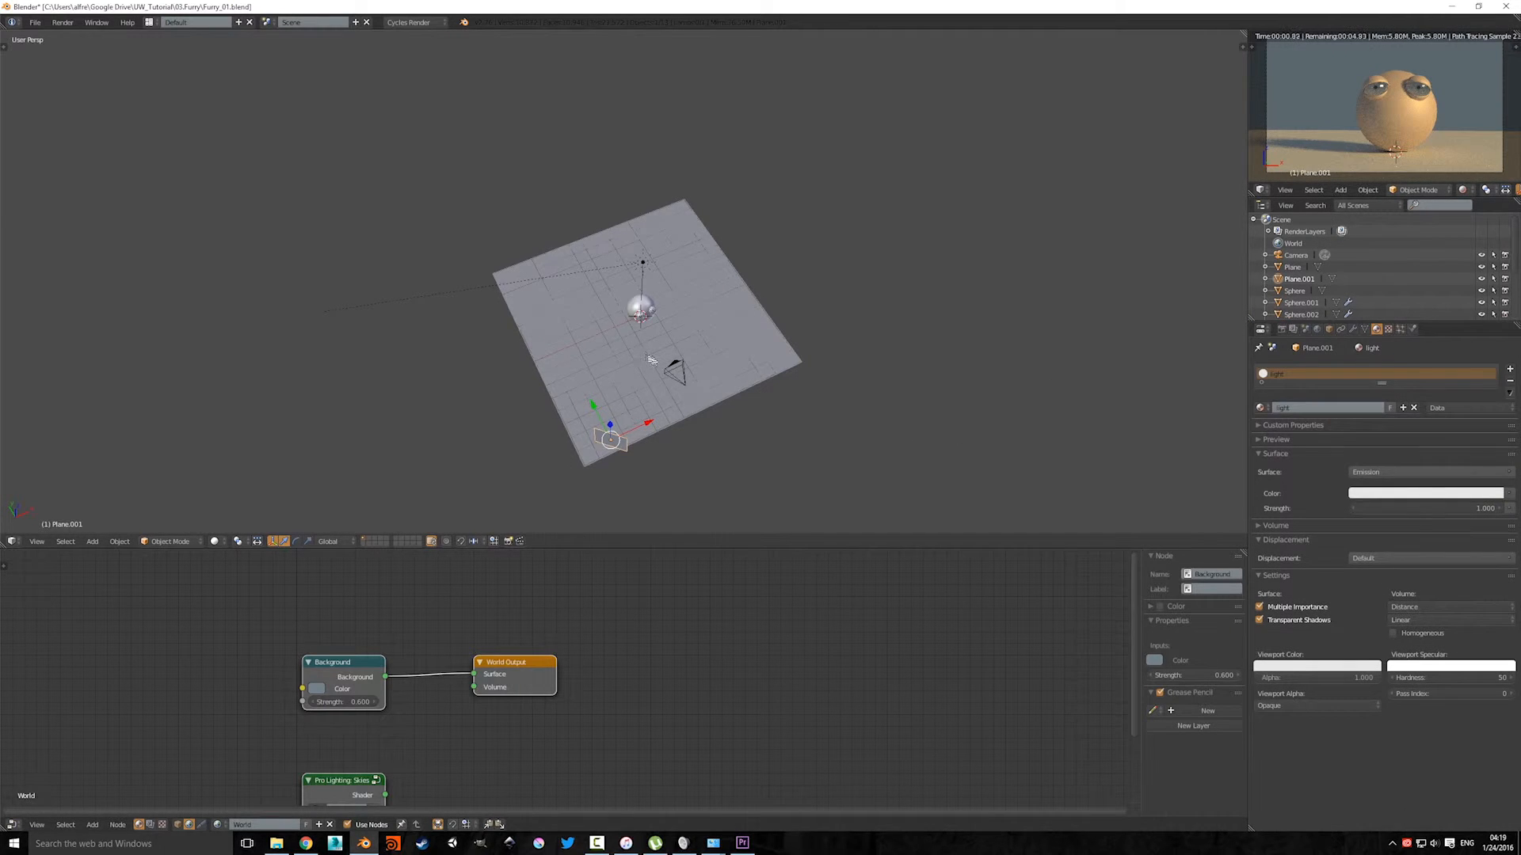
Step: Scale the light plane up by a factor of about 3.84 and set its emission strength to 2
{"action": "key", "text": "s"}
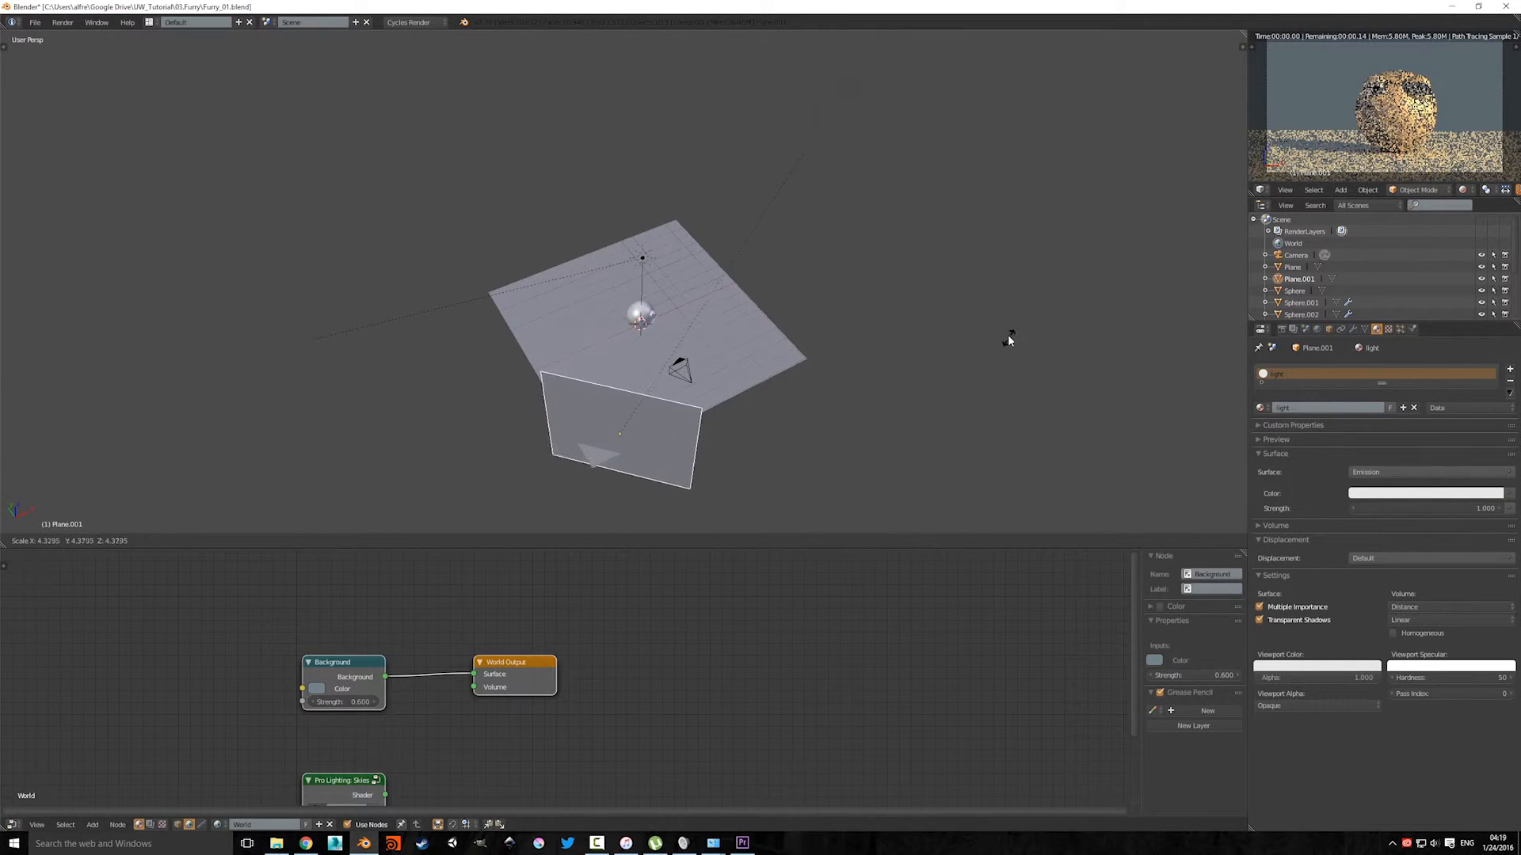
{"action": "left_click", "coordinate": [854, 418]}
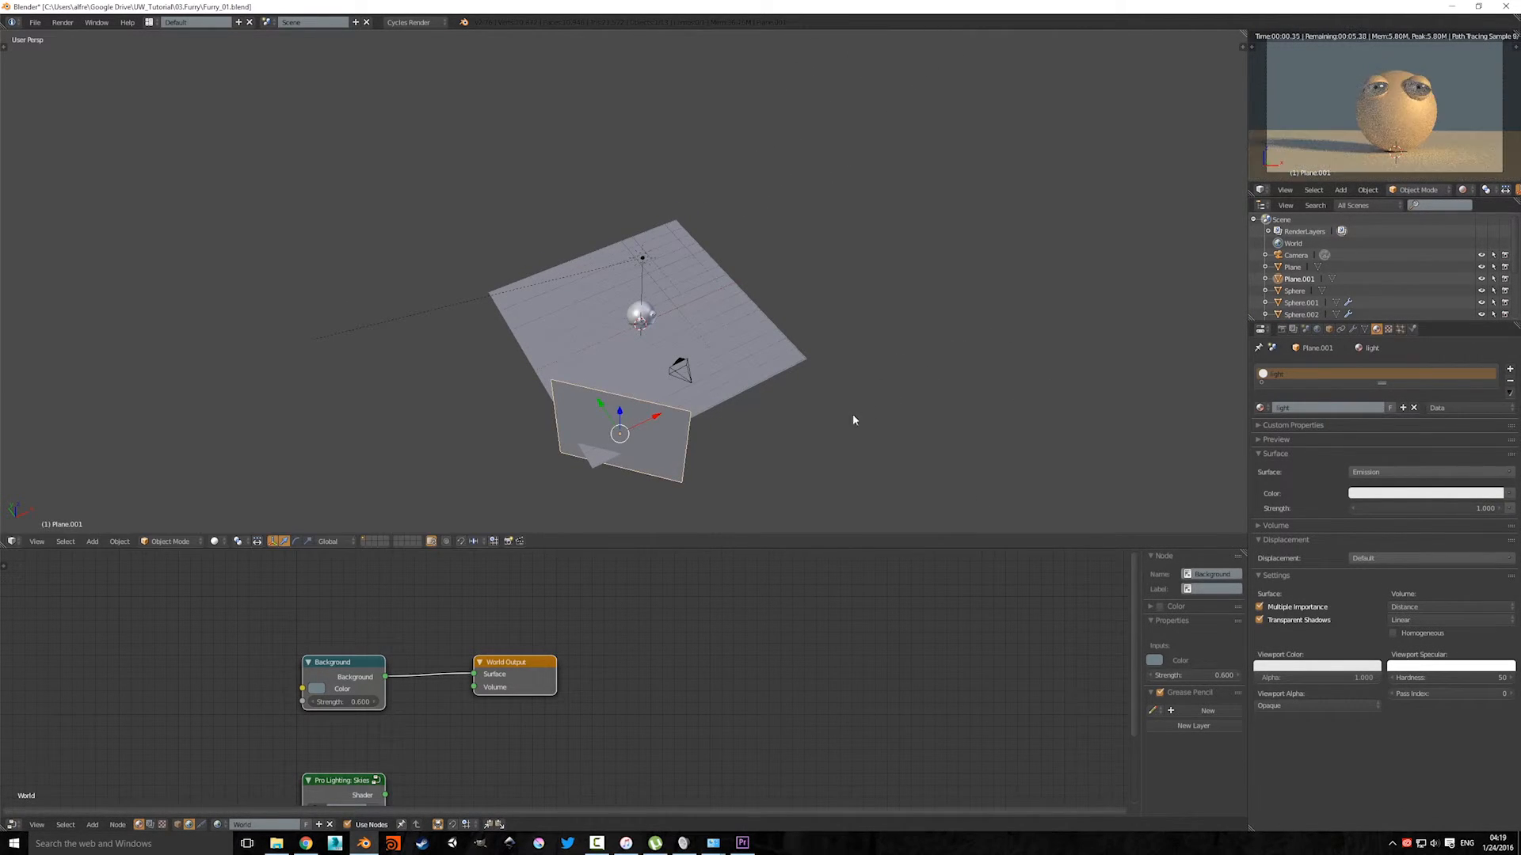
{"action": "left_click", "coordinate": [1446, 508]}
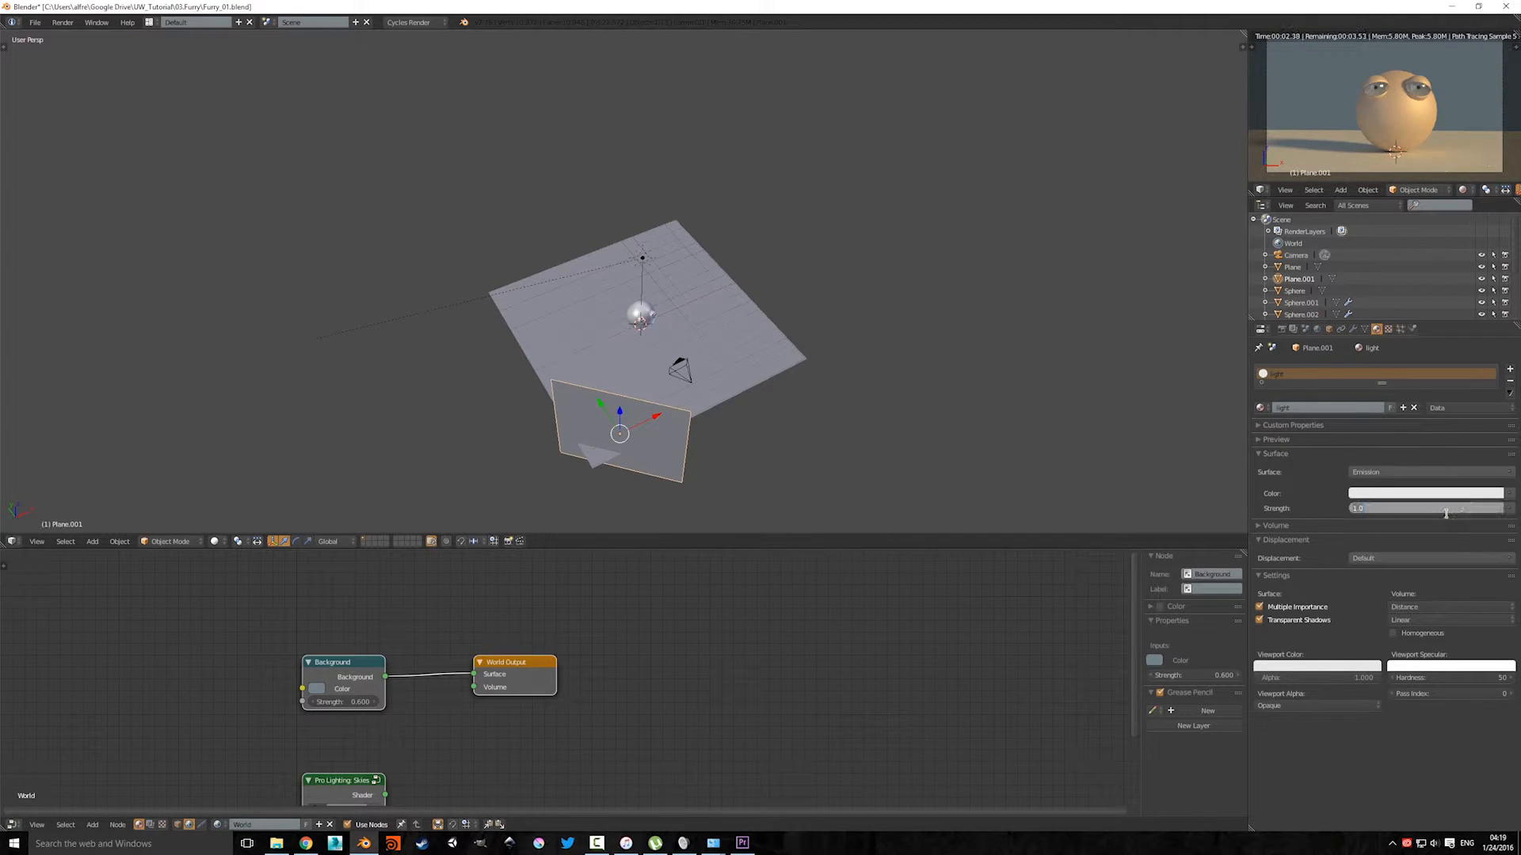
{"action": "type", "text": "2"}
{"action": "key", "text": "Return"}
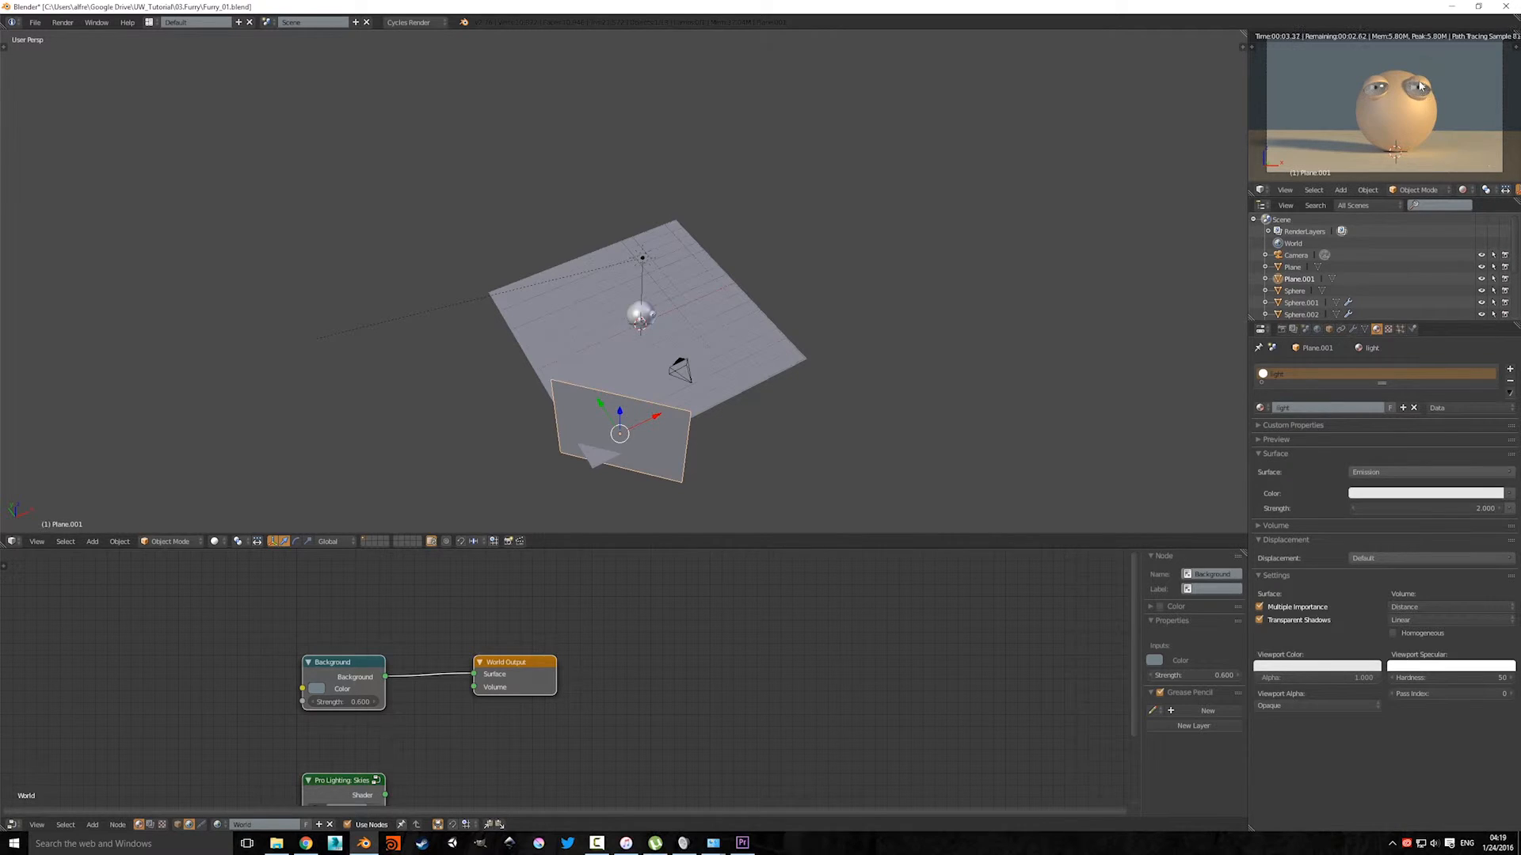
Step: Change the light material's emission color to a warm yellow-orange and set its strength to 3
{"action": "middle_click_drag", "start_coordinate": [597, 400], "coordinate": [525, 432]}
{"action": "left_click", "coordinate": [1394, 494]}
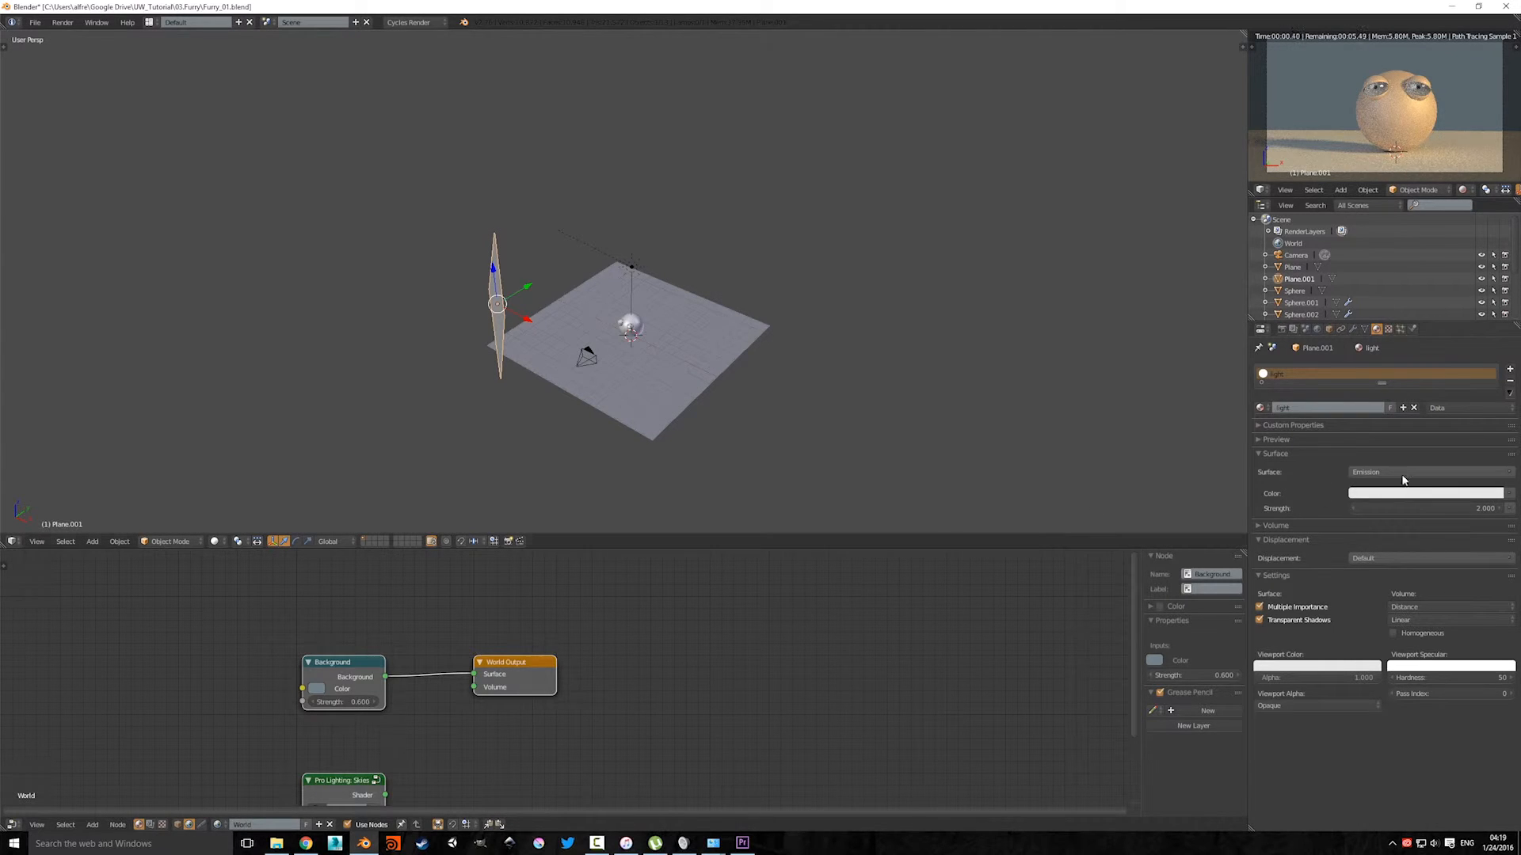
{"action": "left_click", "coordinate": [1399, 493]}
{"action": "left_click_drag", "start_coordinate": [1440, 368], "coordinate": [1428, 372]}
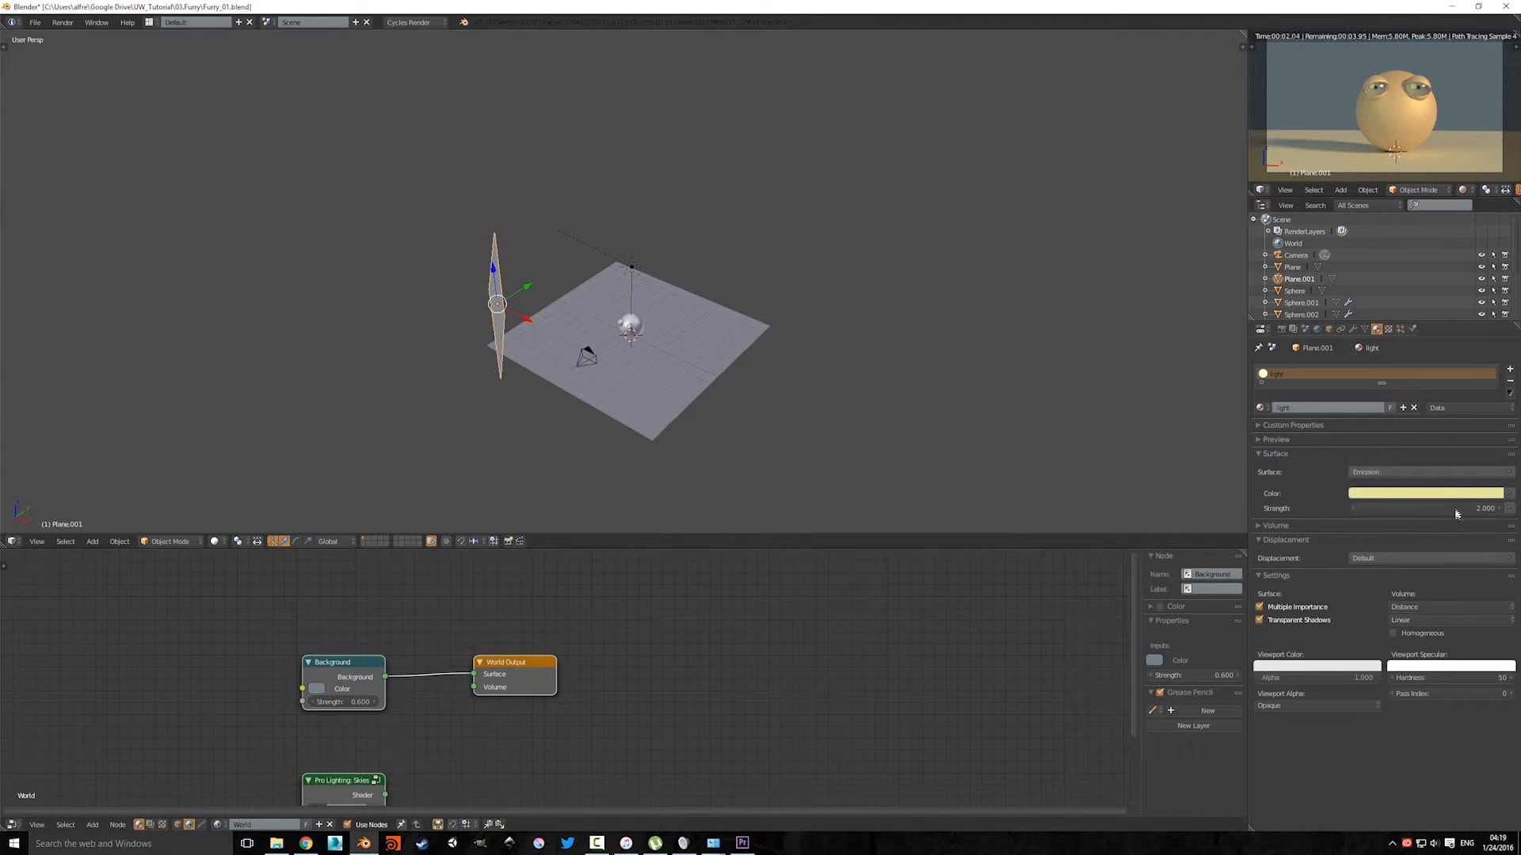
{"action": "left_click", "coordinate": [1404, 494]}
{"action": "left_click_drag", "start_coordinate": [1428, 374], "coordinate": [1429, 378]}
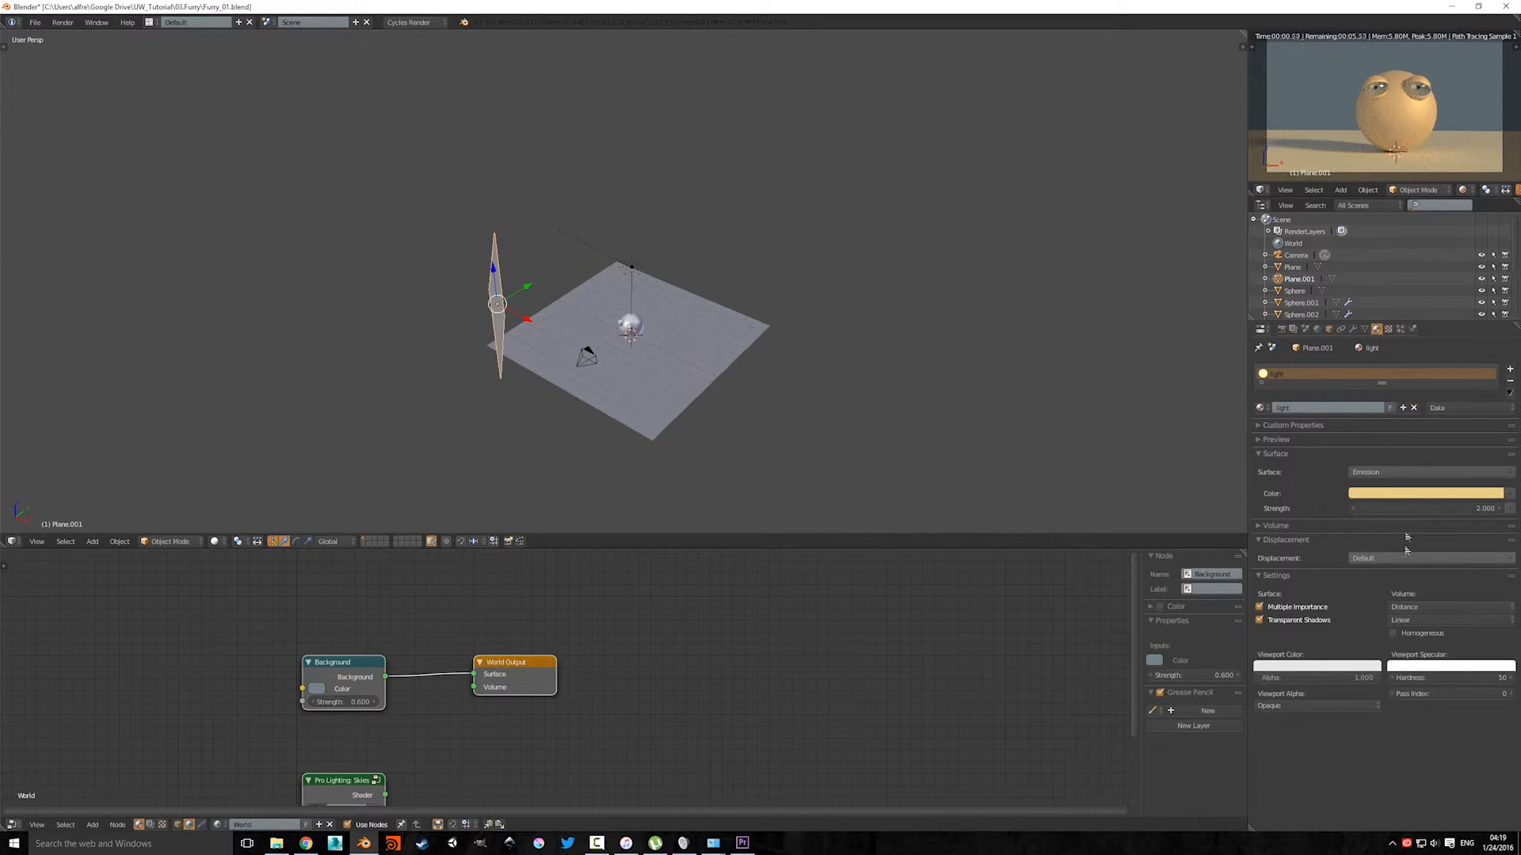
{"action": "left_click", "coordinate": [1454, 502]}
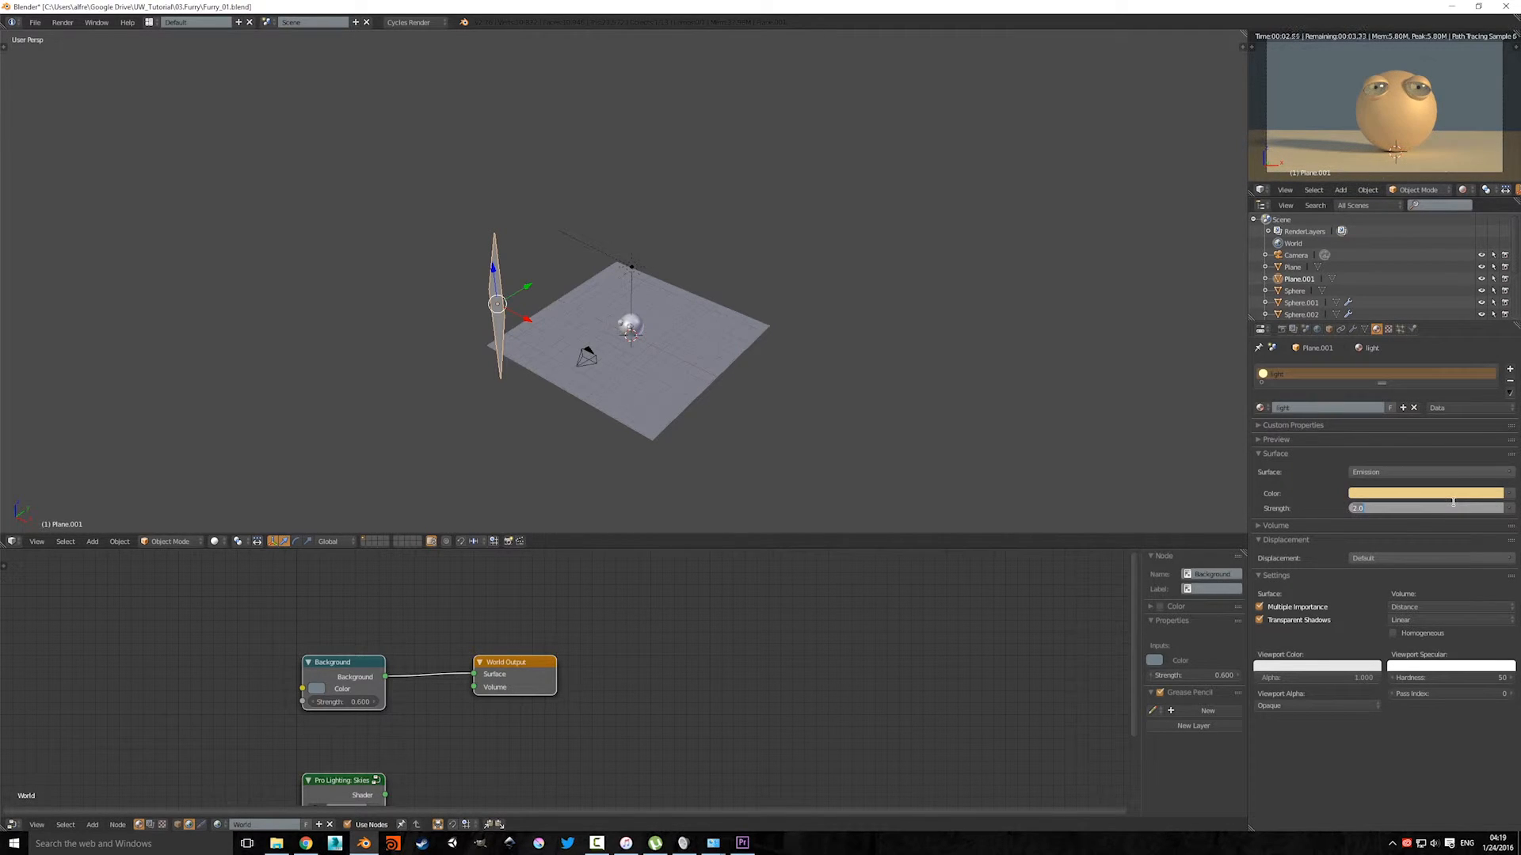
{"action": "type", "text": "3"}
{"action": "key", "text": "Return"}
Step: Duplicate the light plane and move the copy along X to the opposite side of the camera
{"action": "middle_click_drag", "start_coordinate": [589, 409], "coordinate": [557, 365]}
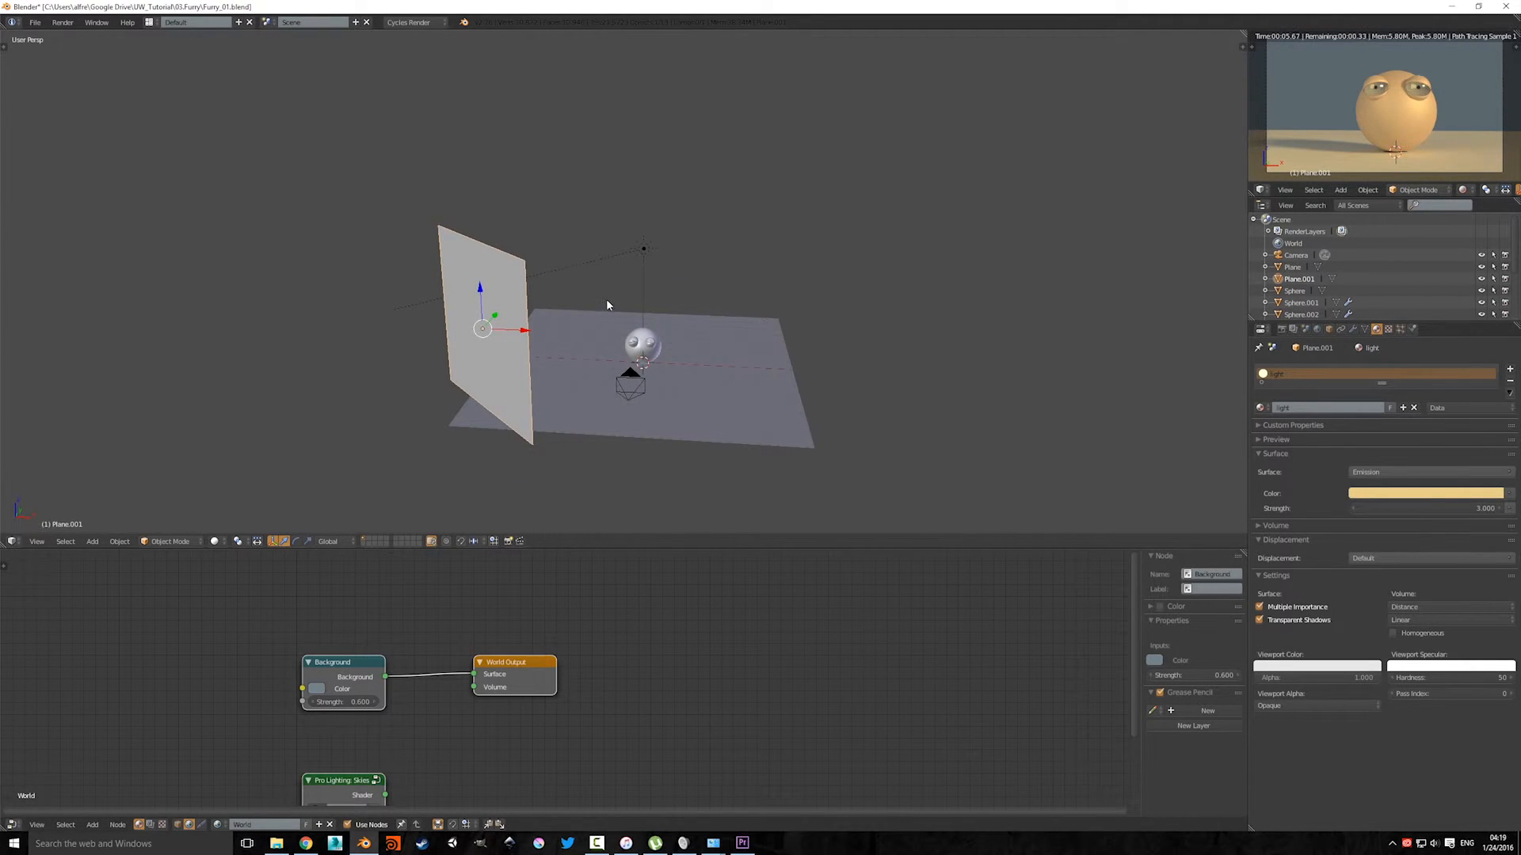
{"action": "key", "text": "shift+d"}
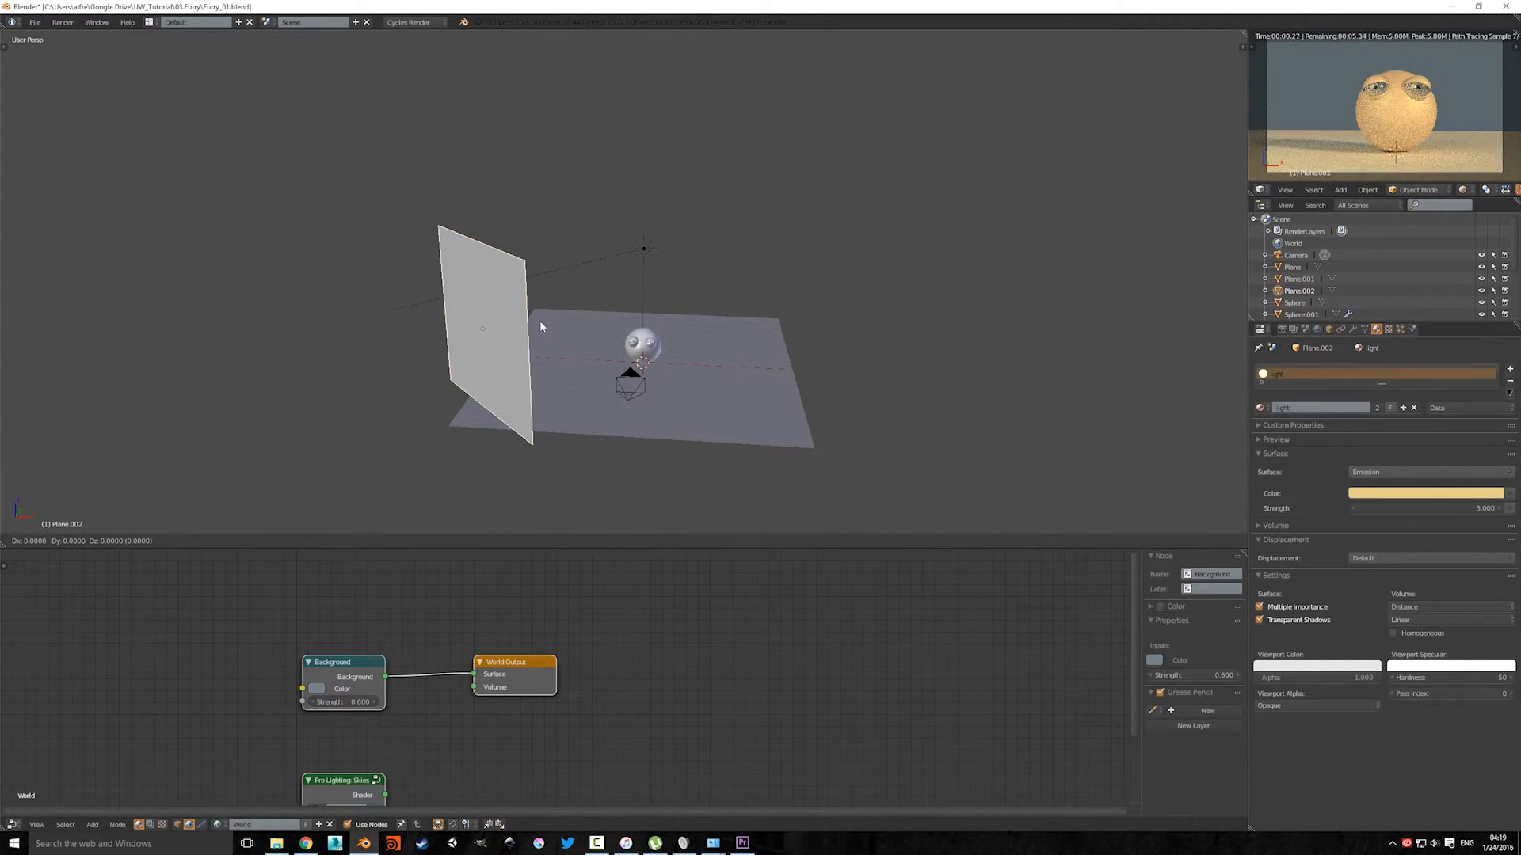
{"action": "key", "text": "x"}
{"action": "left_click", "coordinate": [879, 370]}
Step: Rotate the duplicated light plane 90° about Z
{"action": "middle_click_drag", "start_coordinate": [880, 370], "coordinate": [853, 421]}
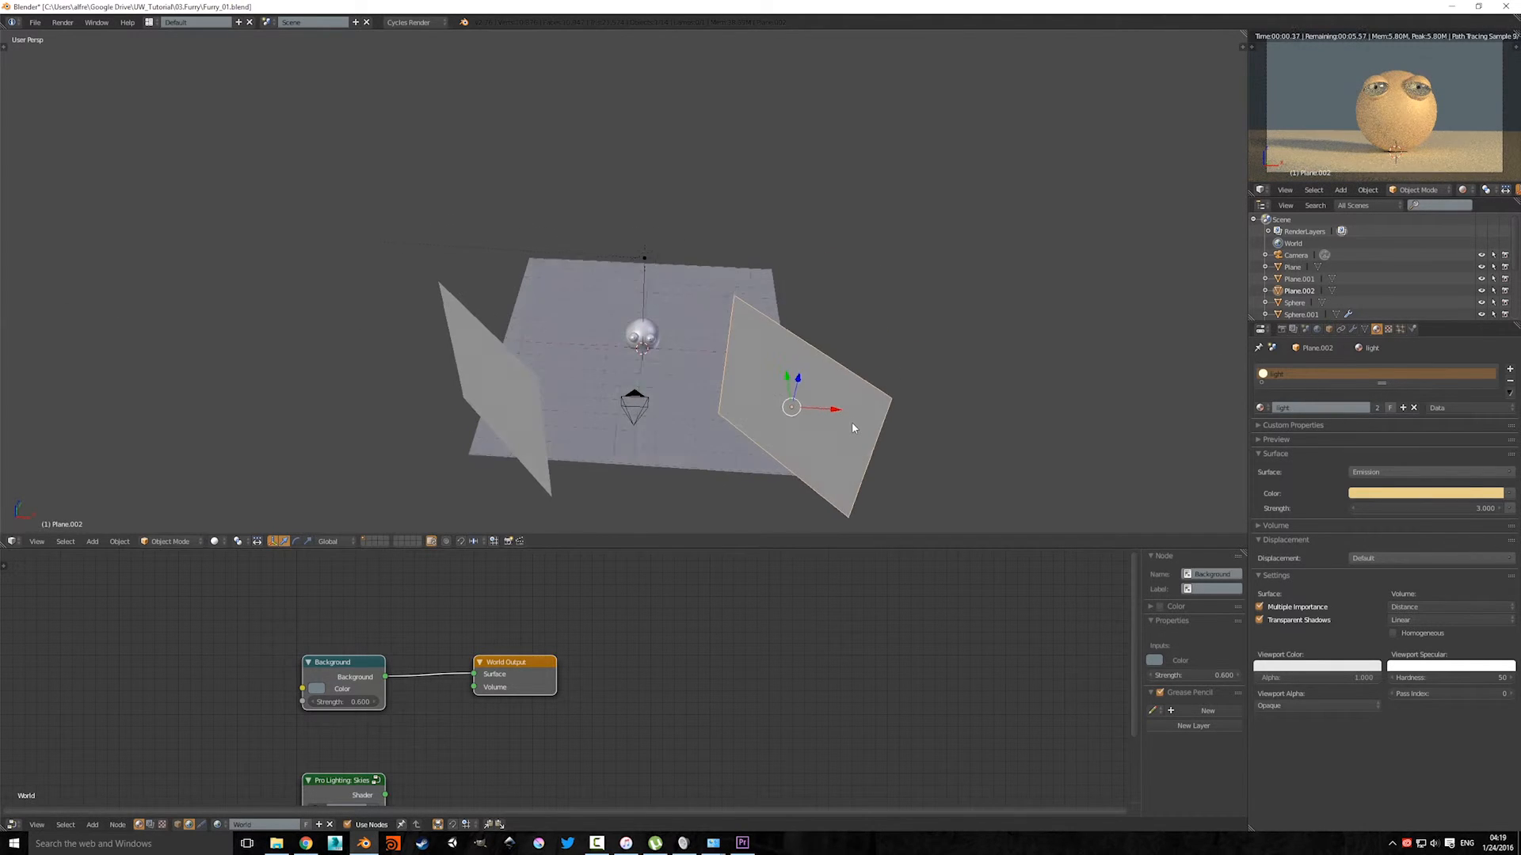
{"action": "type", "text": "rz90"}
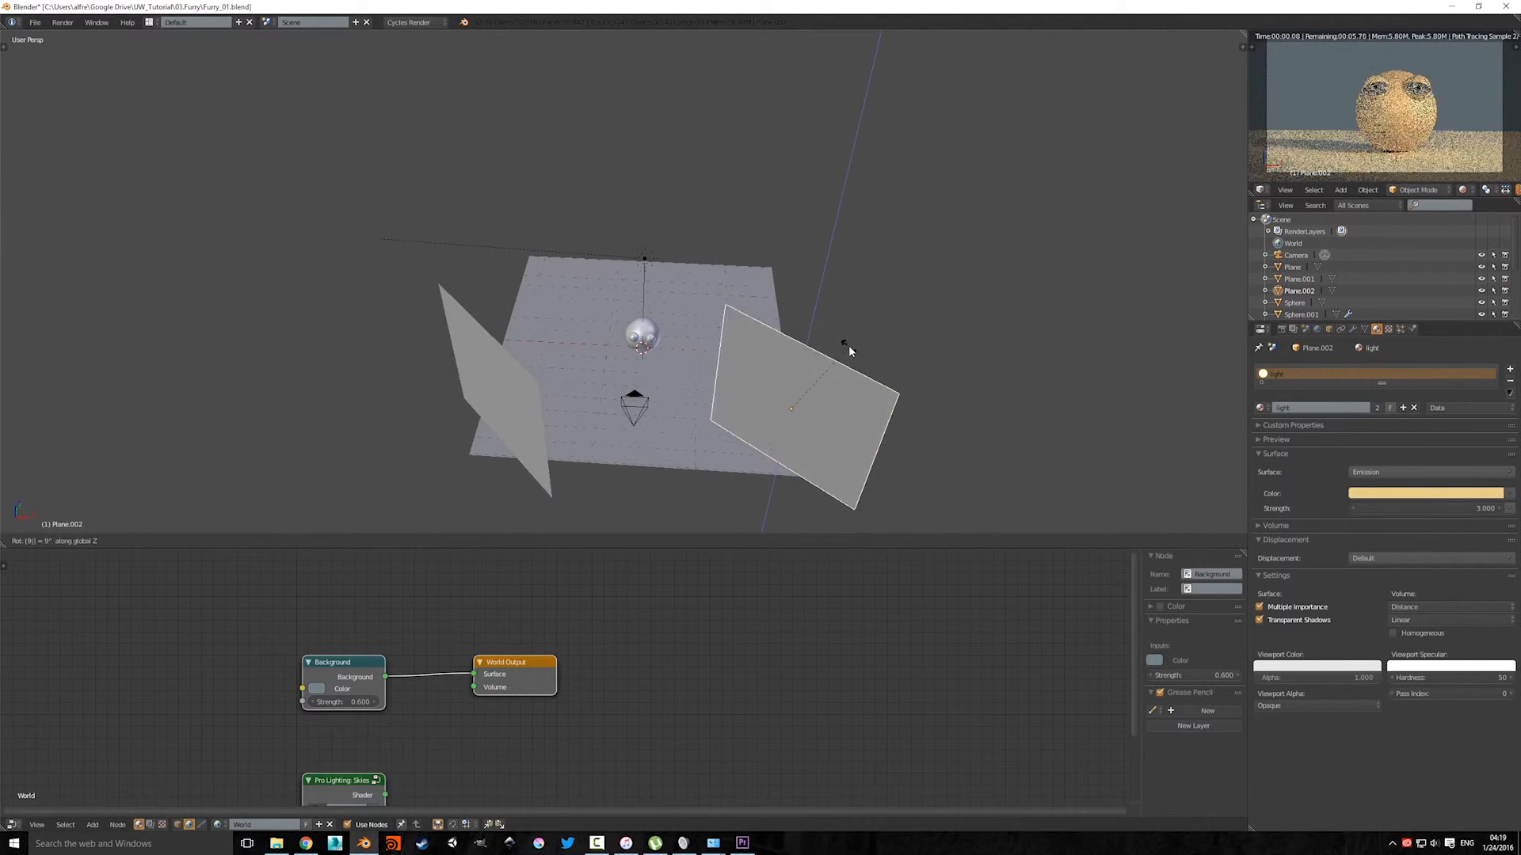
{"action": "key", "text": "Return"}
{"action": "middle_click_drag", "start_coordinate": [797, 404], "coordinate": [767, 363]}
{"action": "middle_click_drag", "start_coordinate": [702, 387], "coordinate": [656, 366]}
Step: Move the duplicated light plane back from the character to about X 9.3, Y -12.2
{"action": "left_click_drag", "start_coordinate": [842, 365], "coordinate": [917, 468]}
{"action": "middle_click_drag", "start_coordinate": [916, 468], "coordinate": [802, 477]}
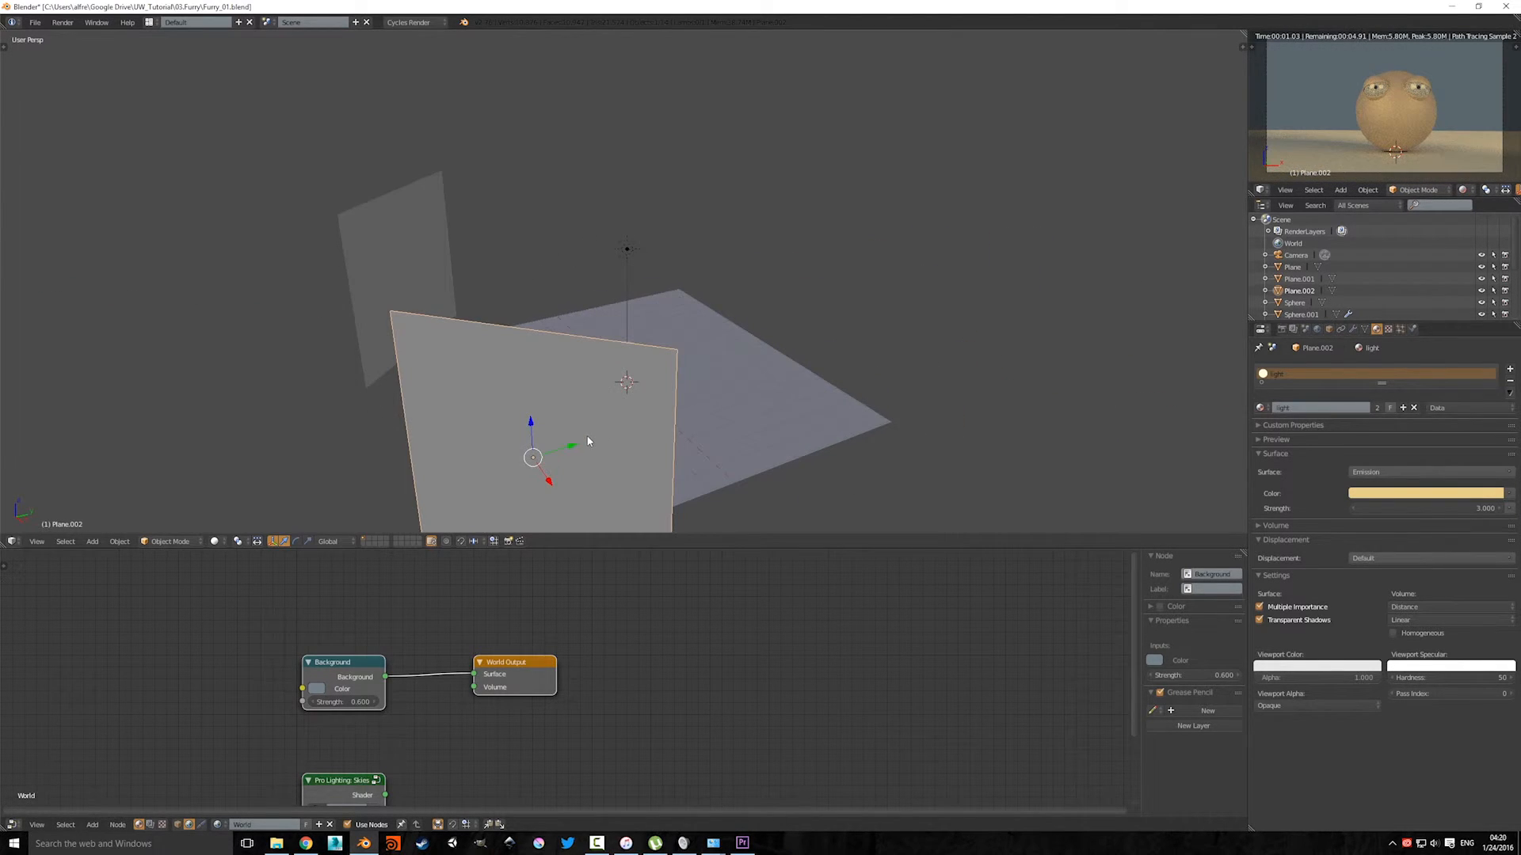
{"action": "left_click_drag", "start_coordinate": [570, 444], "coordinate": [411, 509]}
{"action": "middle_click_drag", "start_coordinate": [410, 510], "coordinate": [630, 385]}
{"action": "scroll", "coordinate": [630, 385], "scroll_direction": "down", "scroll_amount": 5}
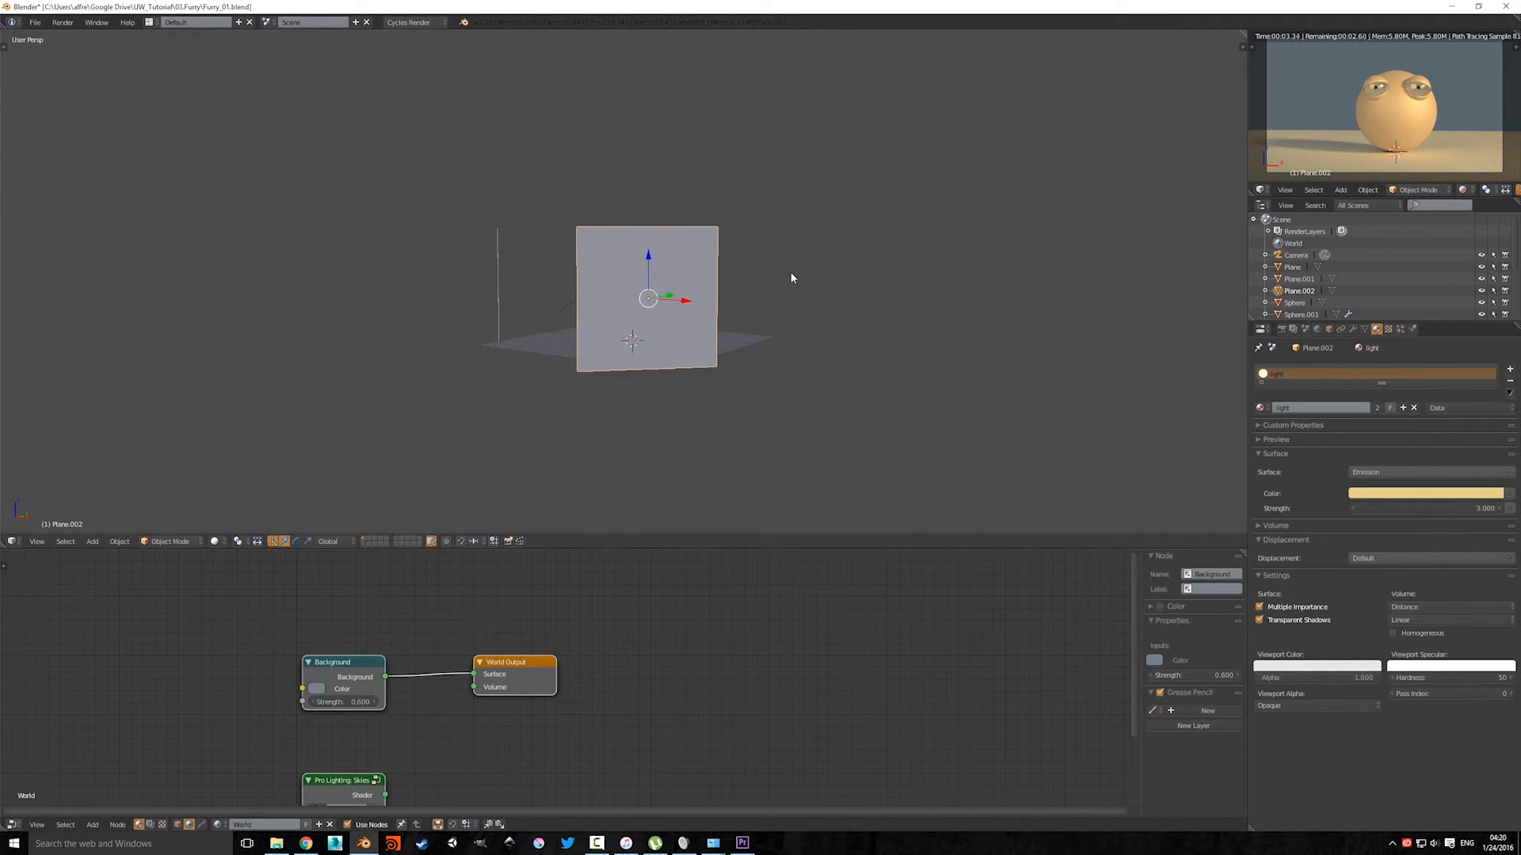
{"action": "scroll", "coordinate": [615, 315], "scroll_direction": "up", "scroll_amount": 4}
{"action": "scroll", "coordinate": [625, 338], "scroll_direction": "down", "scroll_amount": 6}
{"action": "middle_click_drag", "start_coordinate": [555, 295], "coordinate": [687, 278]}
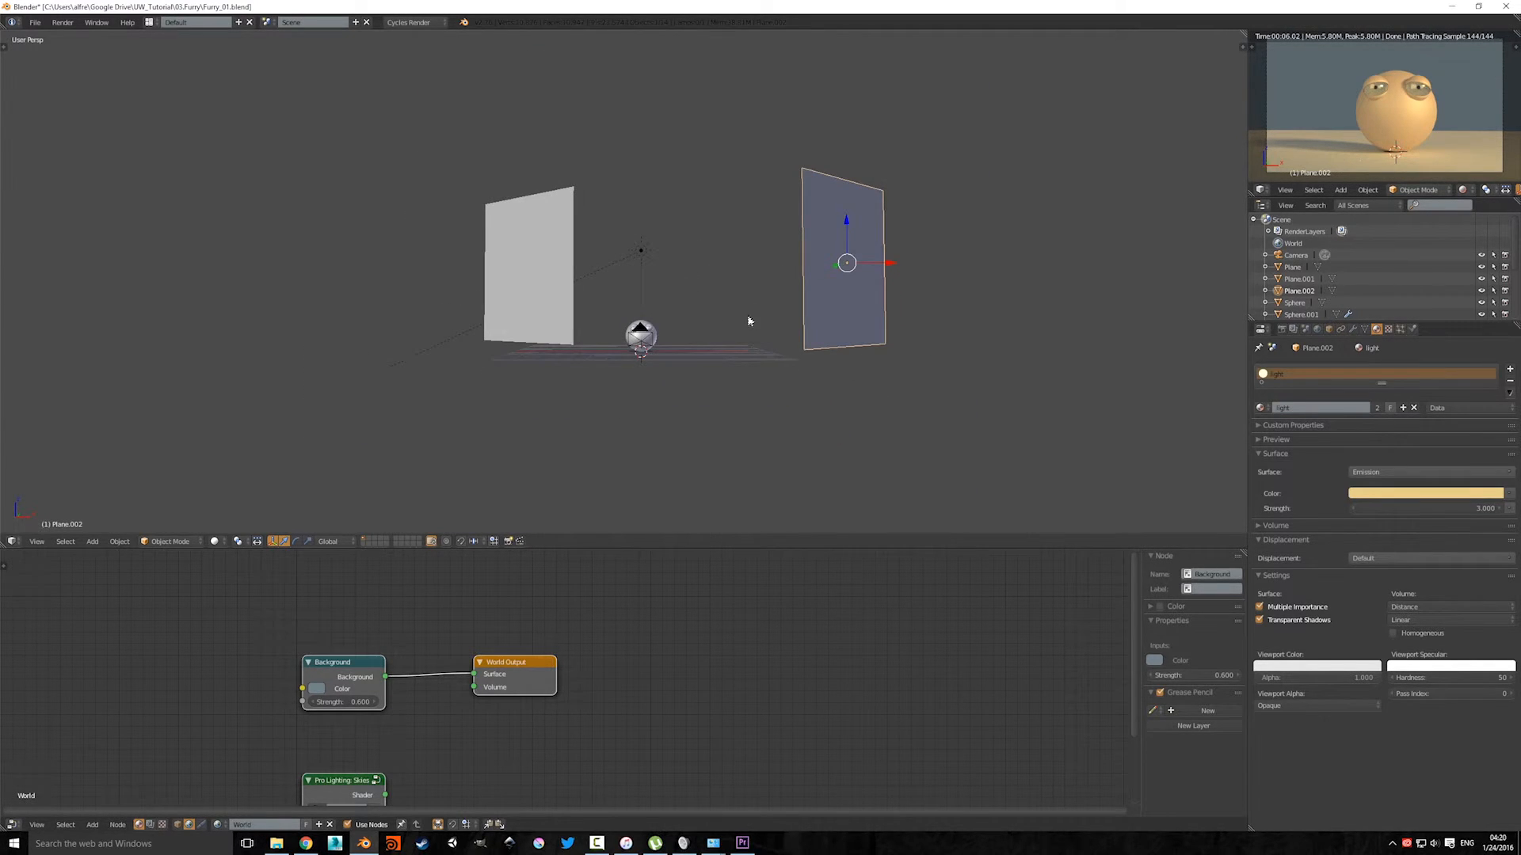
{"action": "scroll", "coordinate": [740, 332], "scroll_direction": "up", "scroll_amount": 2}
{"action": "middle_click_drag", "start_coordinate": [732, 342], "coordinate": [658, 387]}
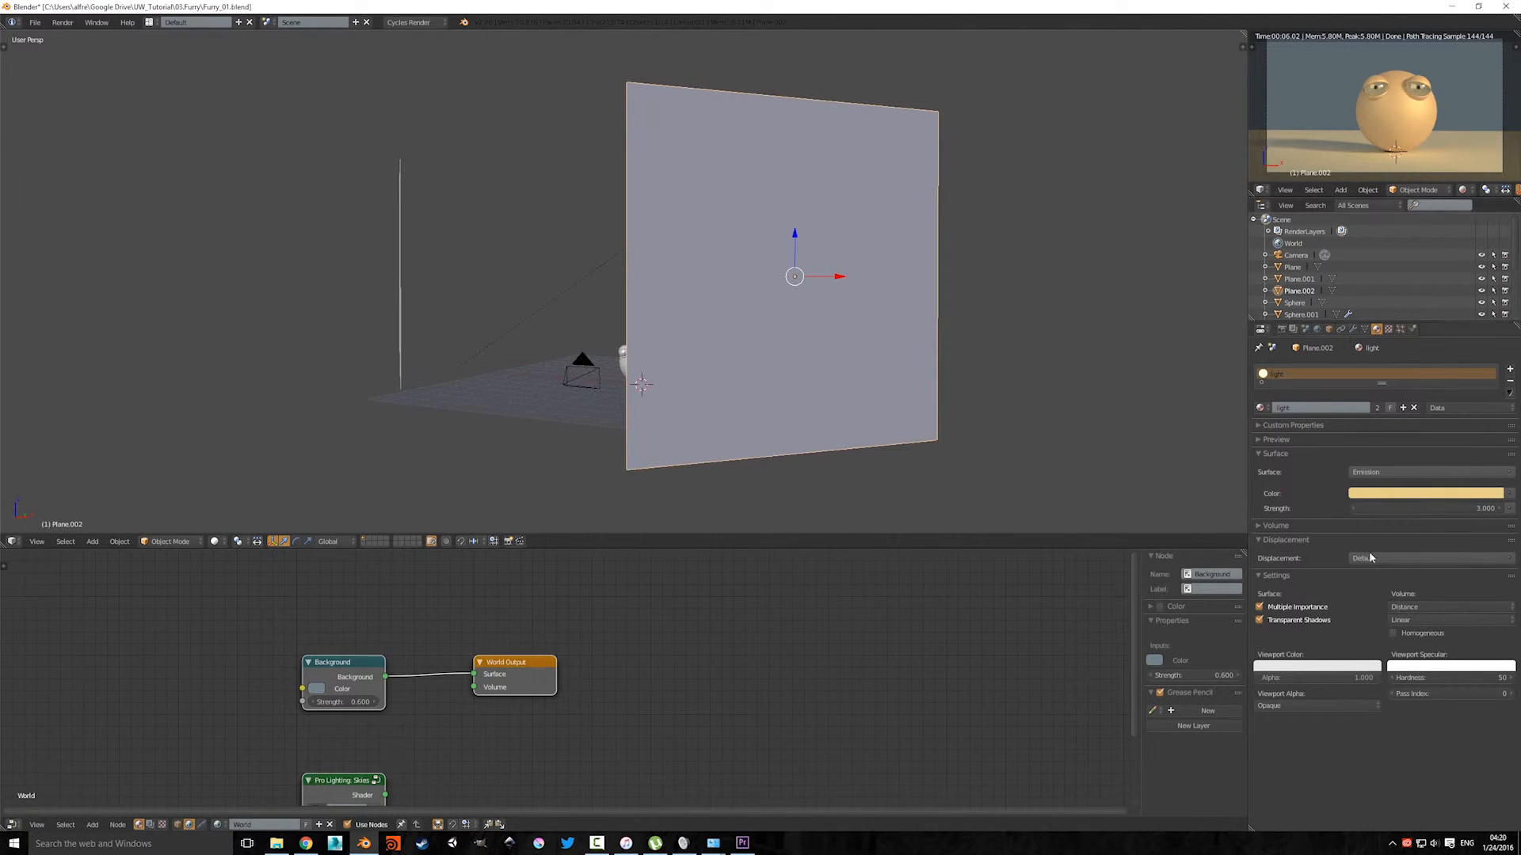
Step: Hide both light planes and show them again to compare the lighting in the rendered preview
{"action": "left_click", "coordinate": [1329, 329]}
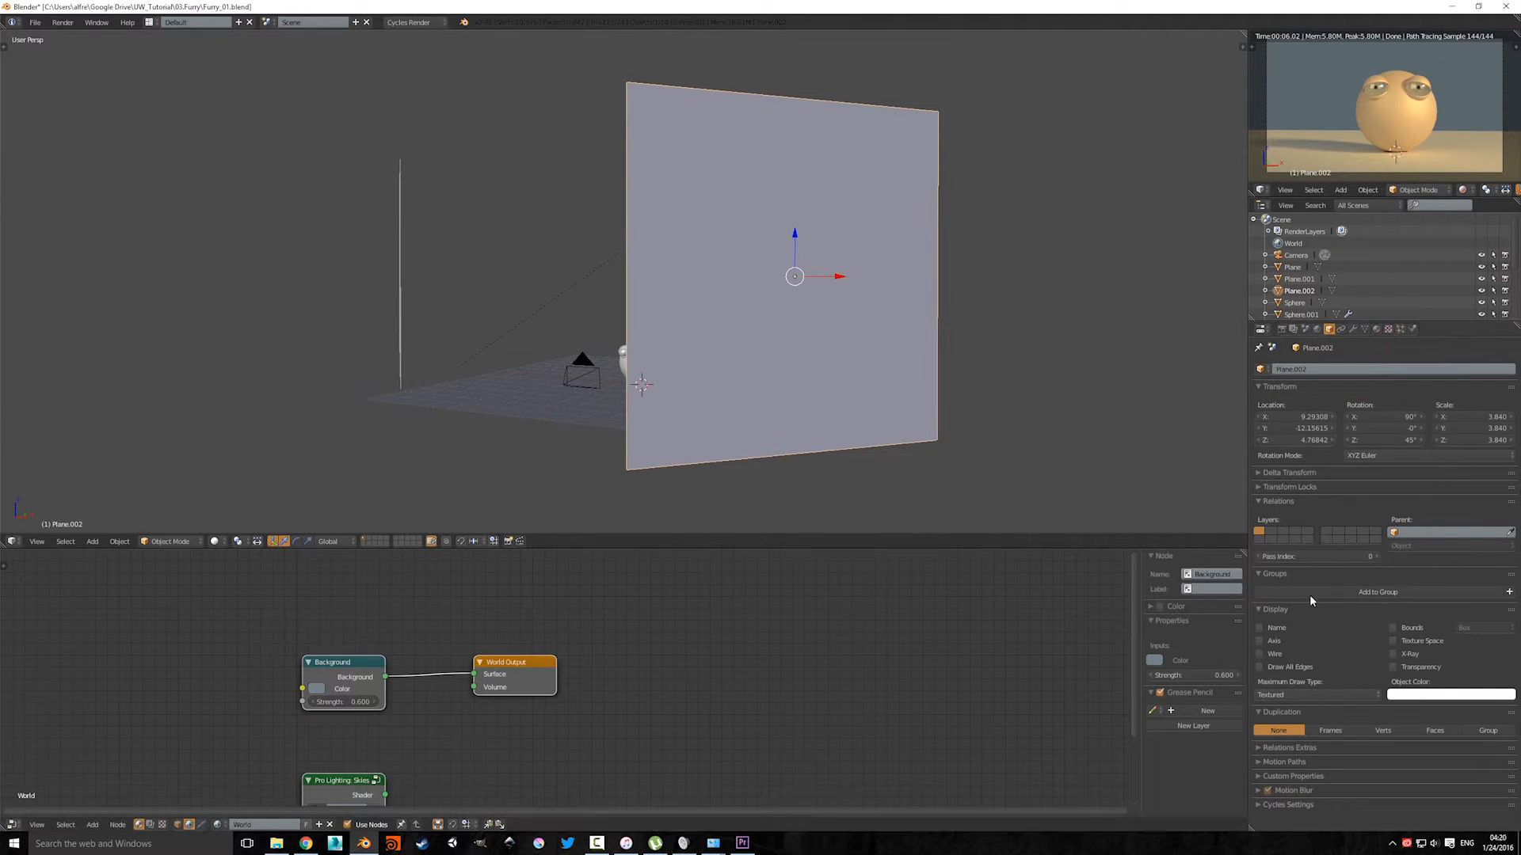
{"action": "left_click", "coordinate": [1321, 695]}
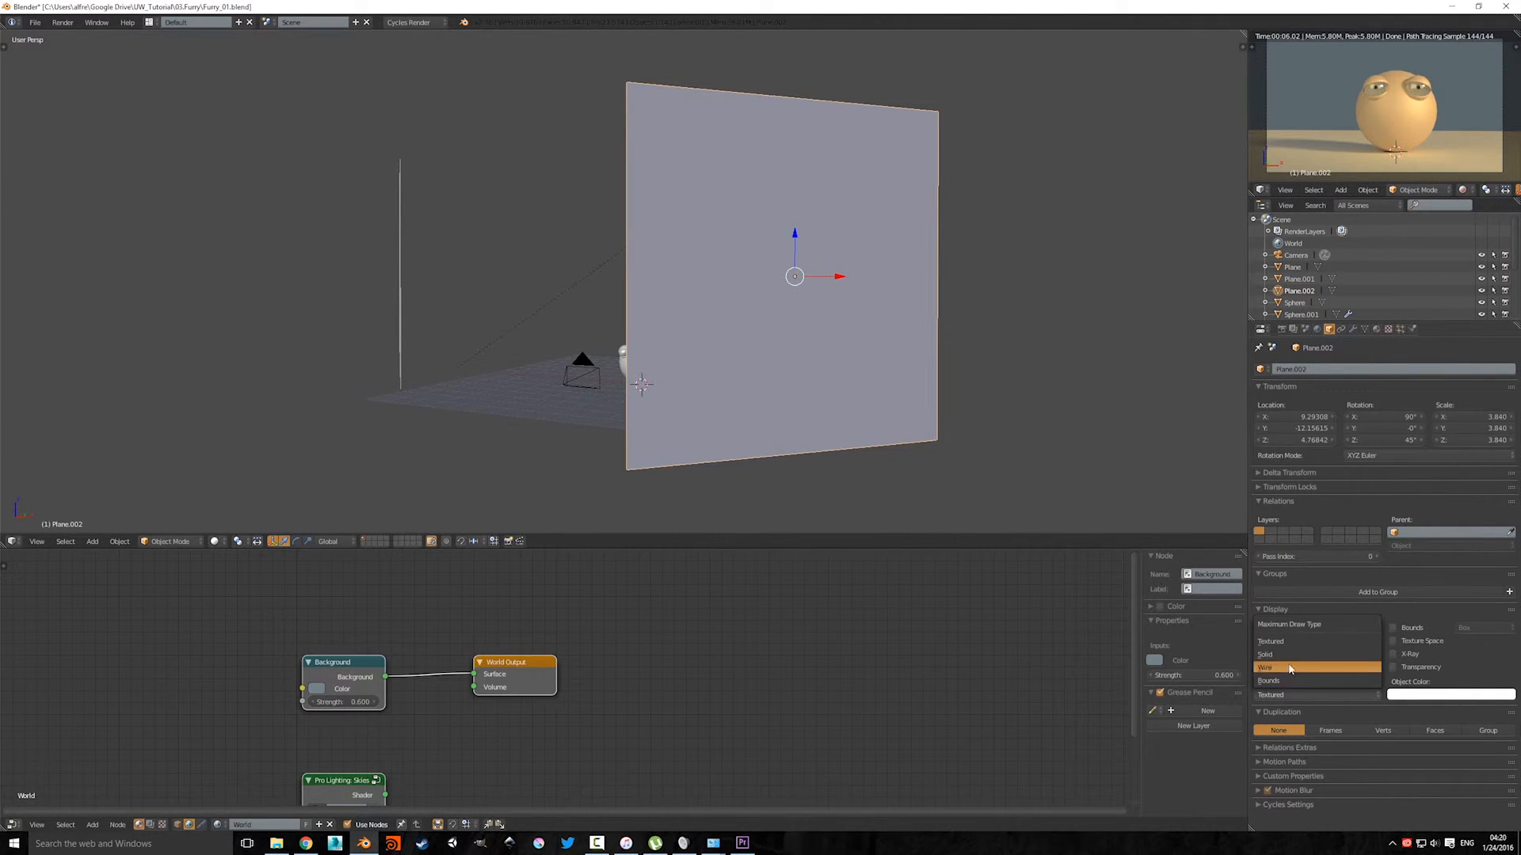
{"action": "left_click", "coordinate": [1481, 291]}
{"action": "left_click", "coordinate": [1481, 279]}
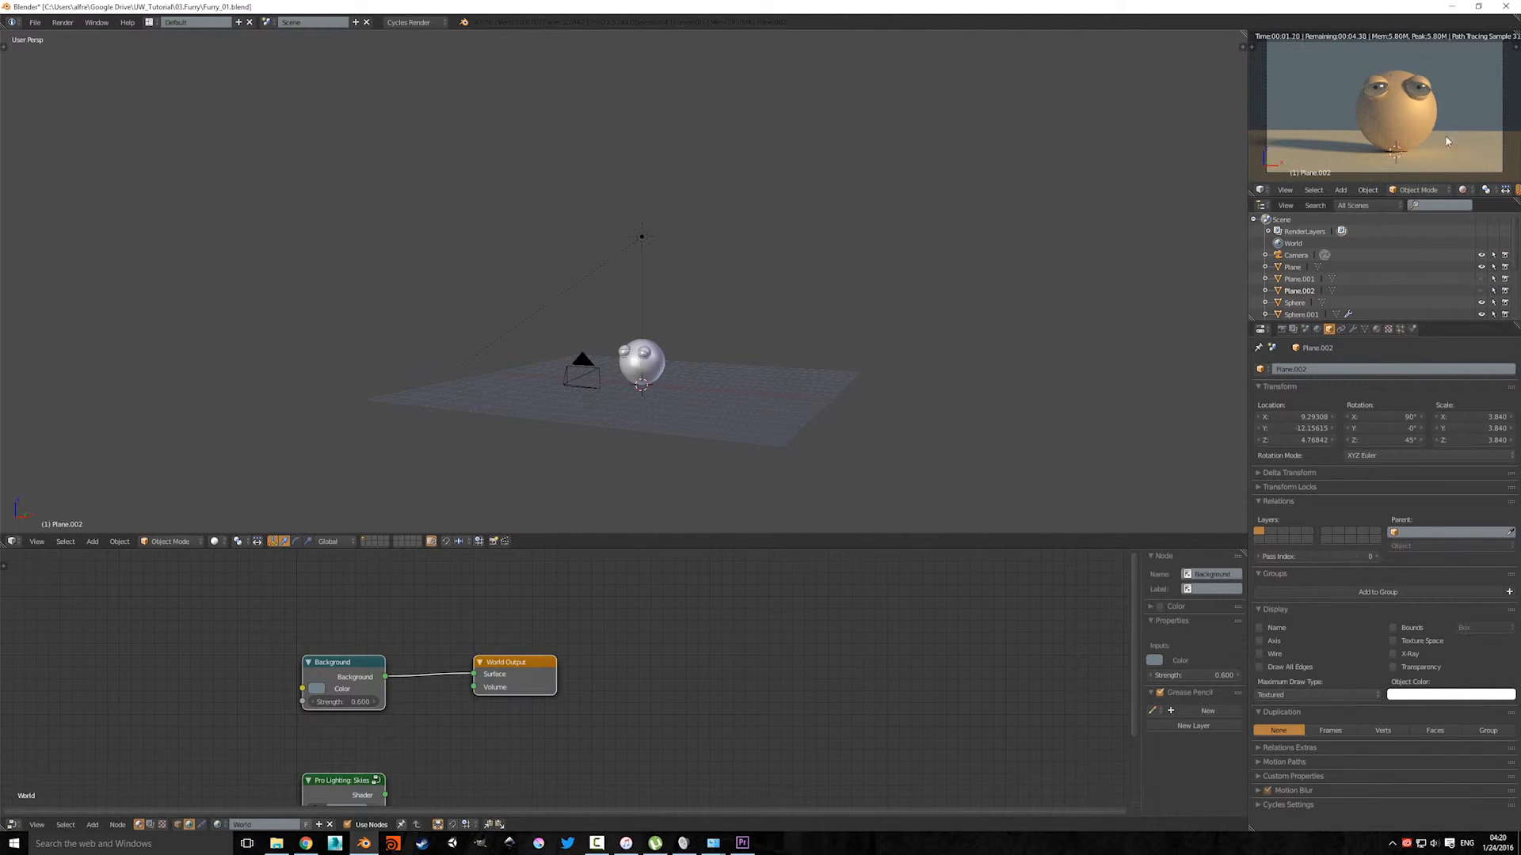
{"action": "left_click", "coordinate": [1482, 279]}
{"action": "left_click", "coordinate": [1482, 290]}
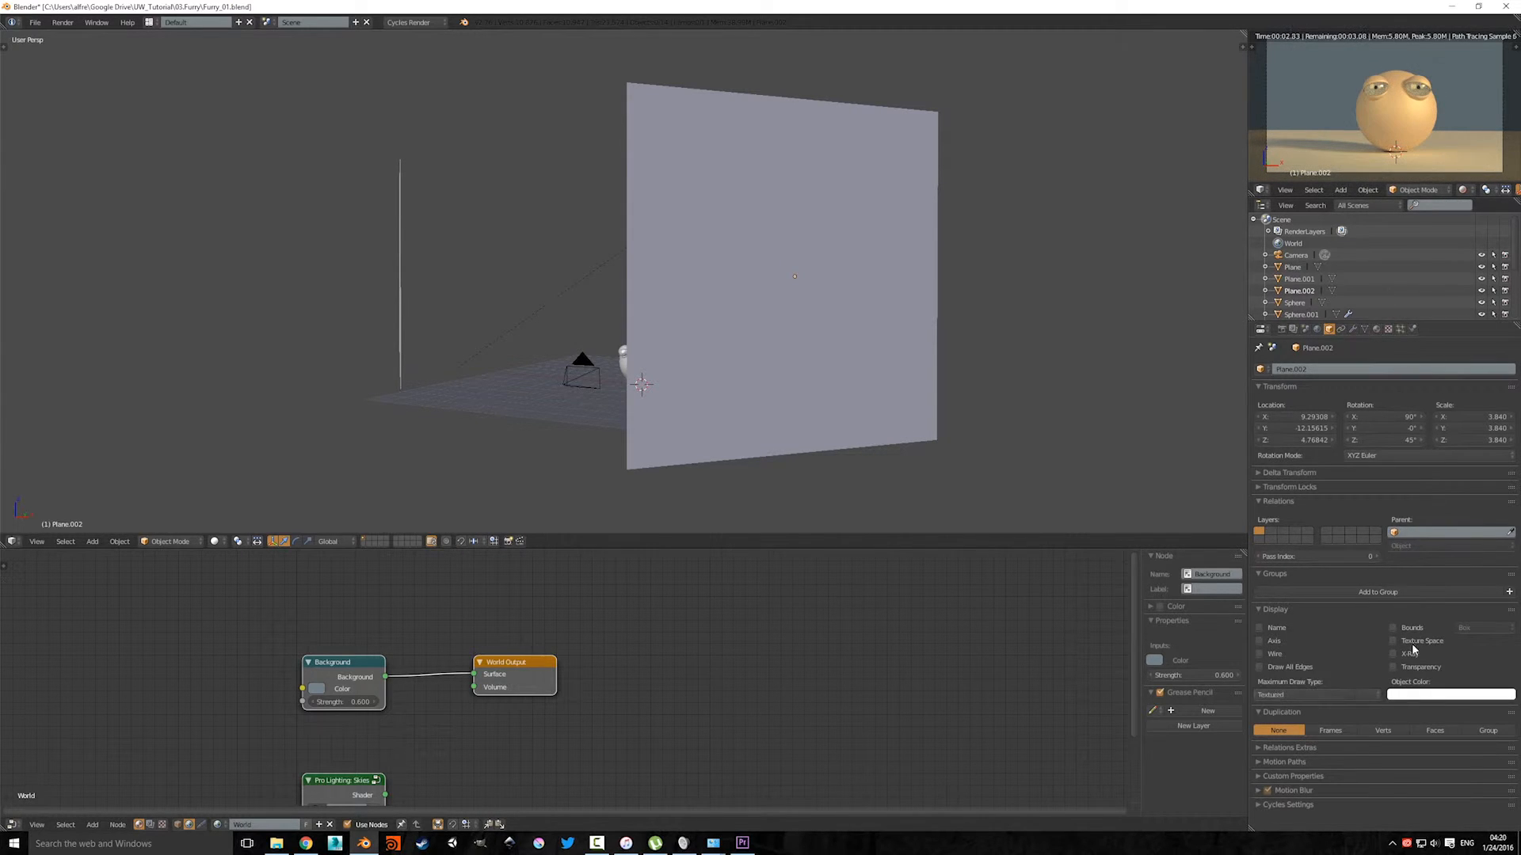
Step: Set the maximum draw type of both light planes to Wire
{"action": "left_click", "coordinate": [1291, 695]}
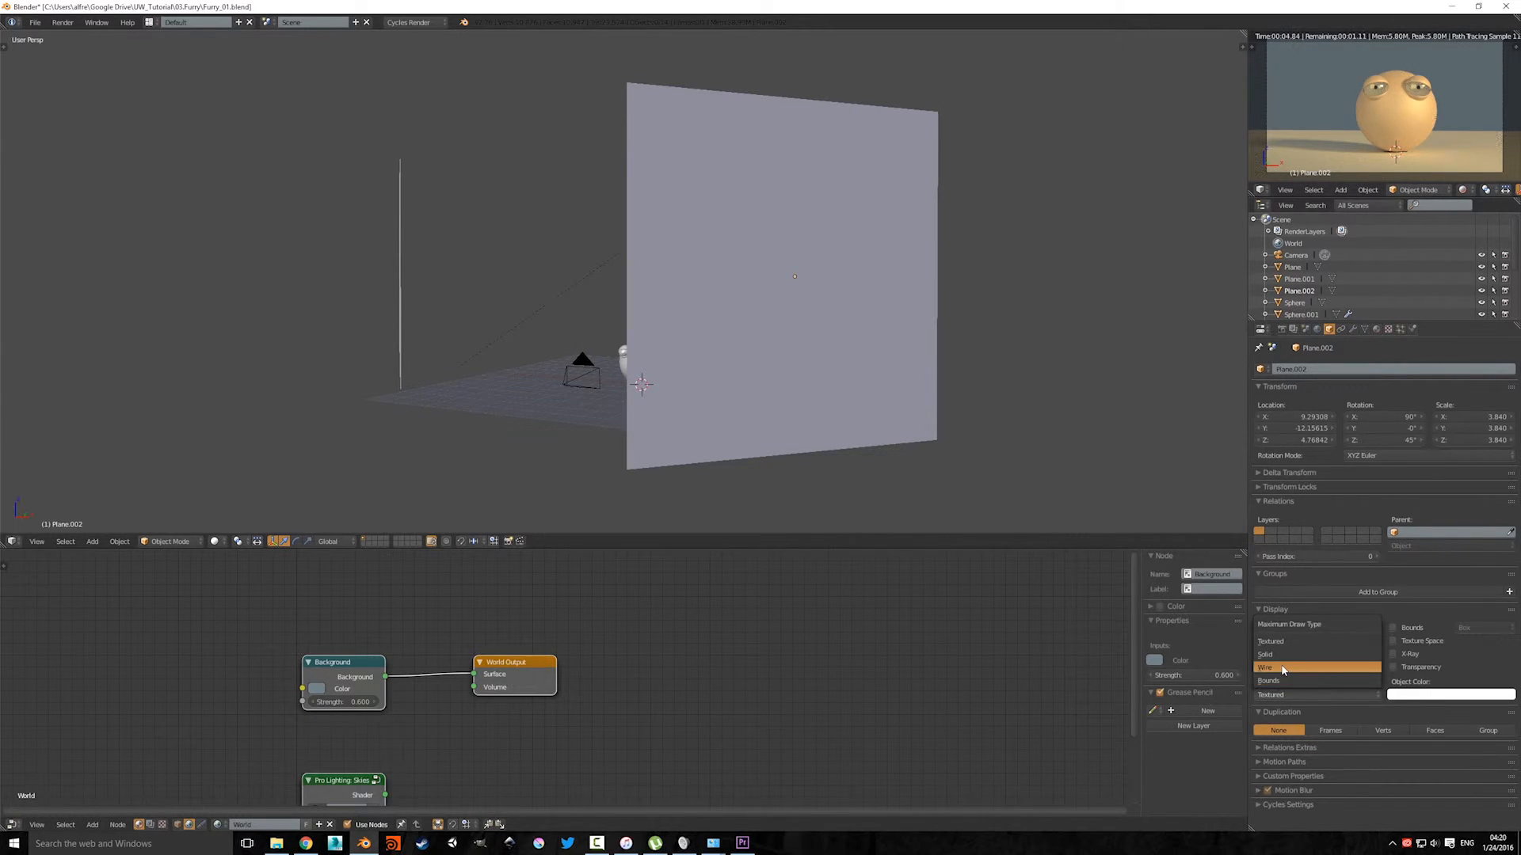
{"action": "left_click", "coordinate": [1283, 670]}
{"action": "mouse_move", "coordinate": [555, 444]}
{"action": "middle_mouse_down"}
{"action": "mouse_move", "coordinate": [669, 299]}
{"action": "mouse_move", "coordinate": [861, 153]}
{"action": "middle_mouse_up"}
{"action": "right_click", "coordinate": [518, 194]}
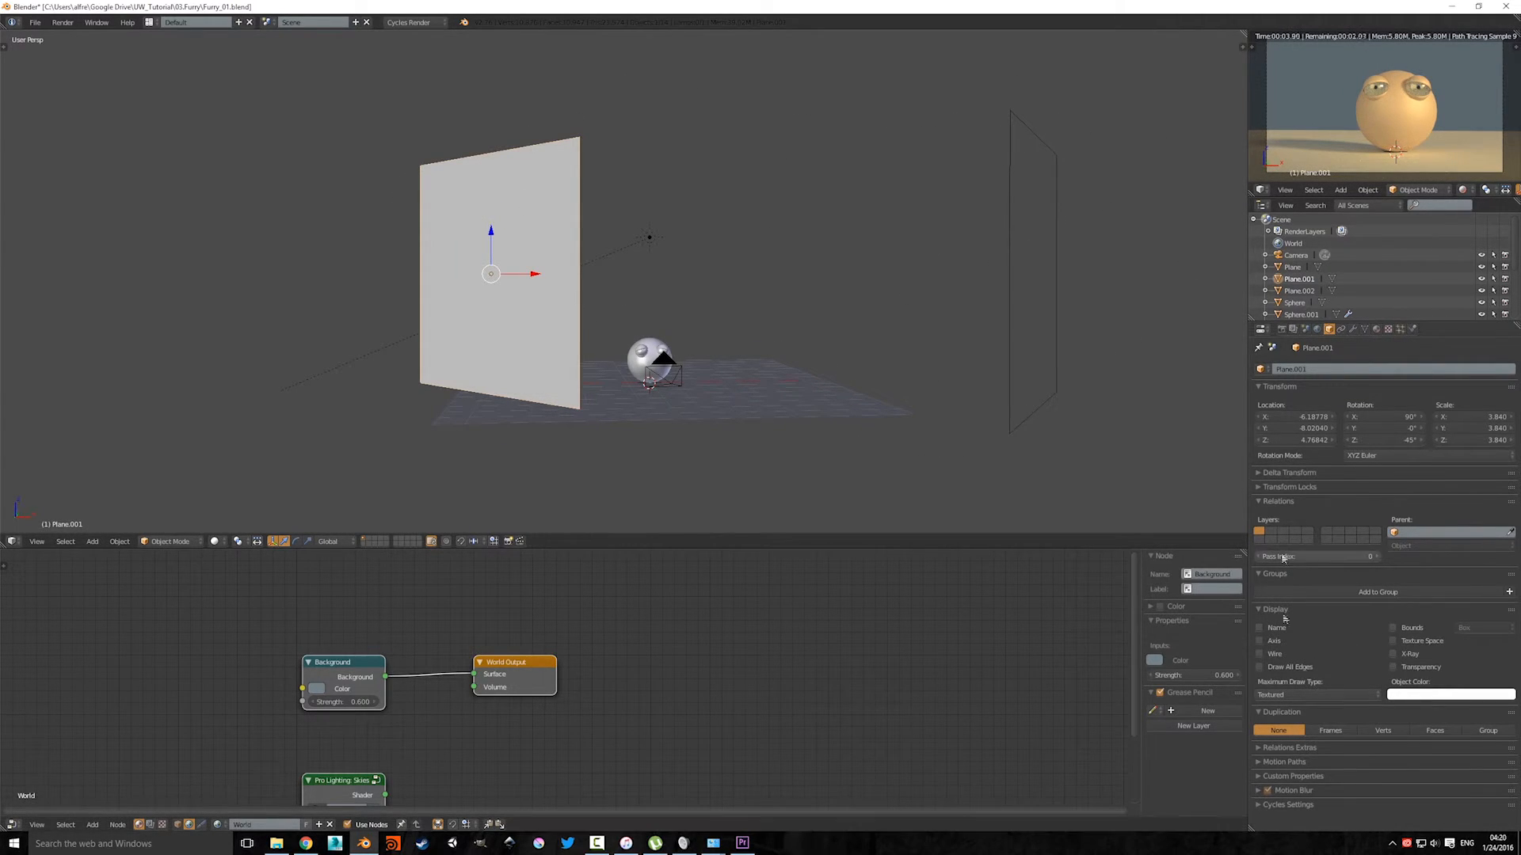
{"action": "left_click", "coordinate": [1283, 694]}
{"action": "left_click", "coordinate": [1283, 668]}
Step: Select the inner eyeball inside the character's eye and isolate it in local view
{"action": "mouse_move", "coordinate": [674, 372]}
{"action": "middle_mouse_down"}
{"action": "mouse_move", "coordinate": [706, 391]}
{"action": "mouse_move", "coordinate": [651, 396]}
{"action": "mouse_move", "coordinate": [679, 430]}
{"action": "mouse_move", "coordinate": [663, 434]}
{"action": "middle_mouse_up"}
{"action": "scroll", "coordinate": [663, 434], "scroll_direction": "up", "scroll_amount": 4}
{"action": "middle_click_drag", "start_coordinate": [733, 472], "coordinate": [516, 360], "text": "shift"}
{"action": "scroll", "coordinate": [702, 370], "scroll_direction": "up", "scroll_amount": 5}
{"action": "scroll", "coordinate": [517, 361], "scroll_direction": "up", "scroll_amount": 5}
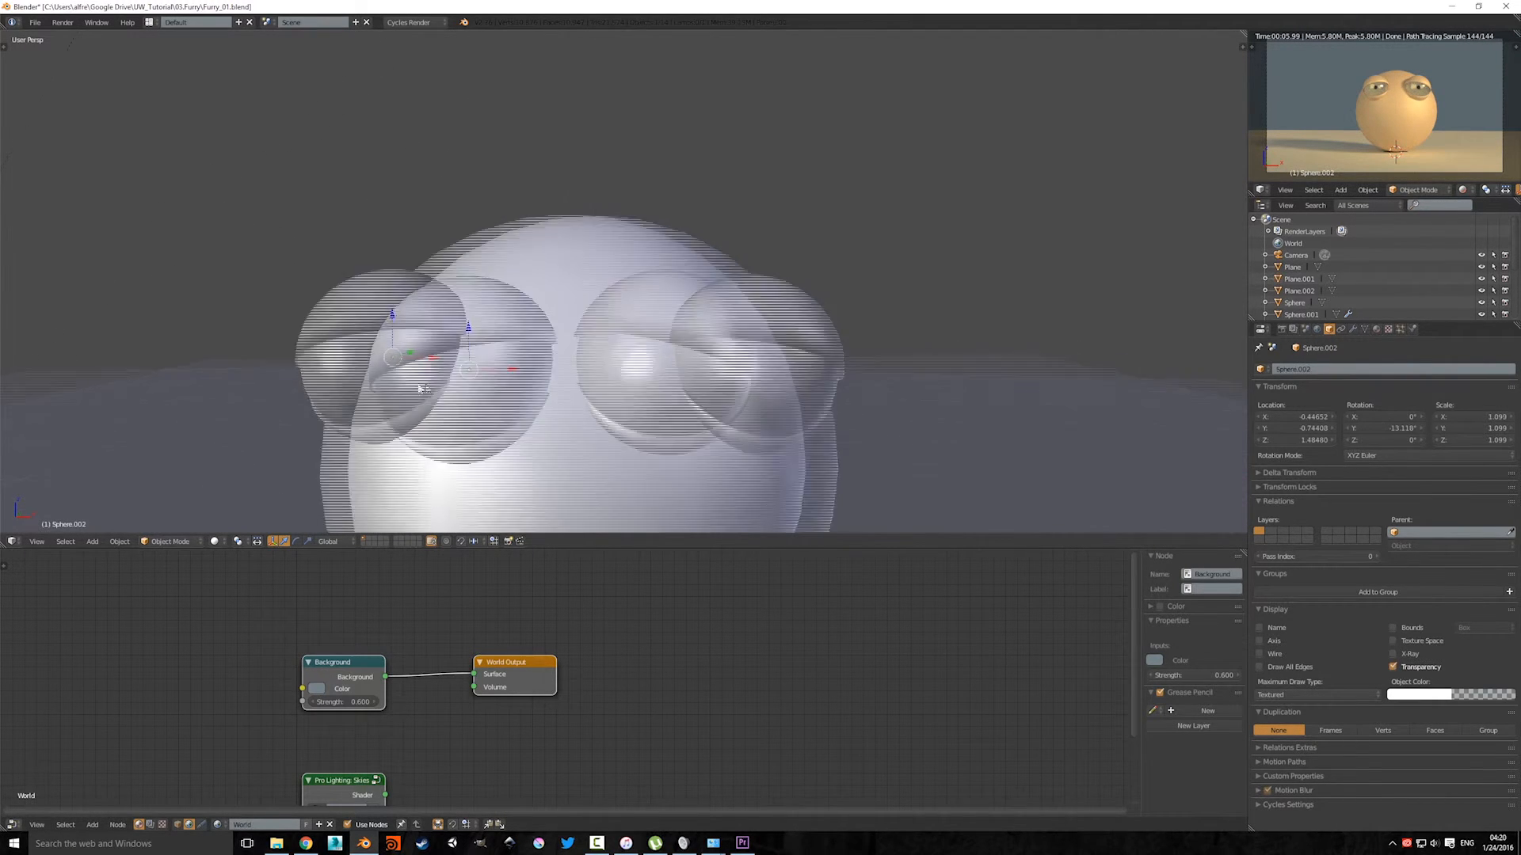
{"action": "key", "text": "KP_Decimal"}
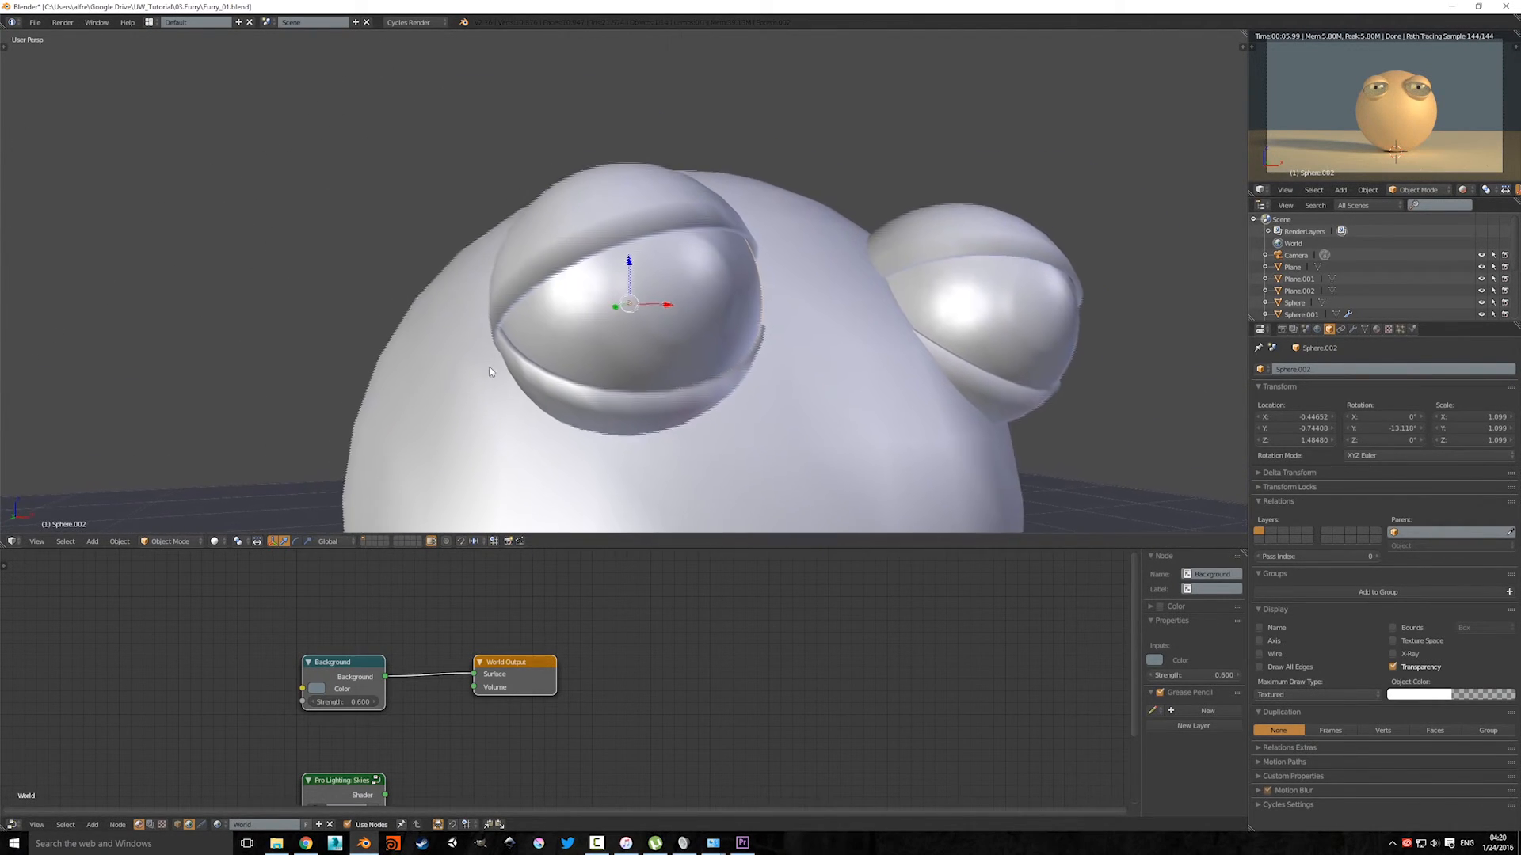
{"action": "key", "text": "z"}
{"action": "middle_click_drag", "start_coordinate": [496, 374], "coordinate": [733, 351]}
{"action": "right_click", "coordinate": [871, 331]}
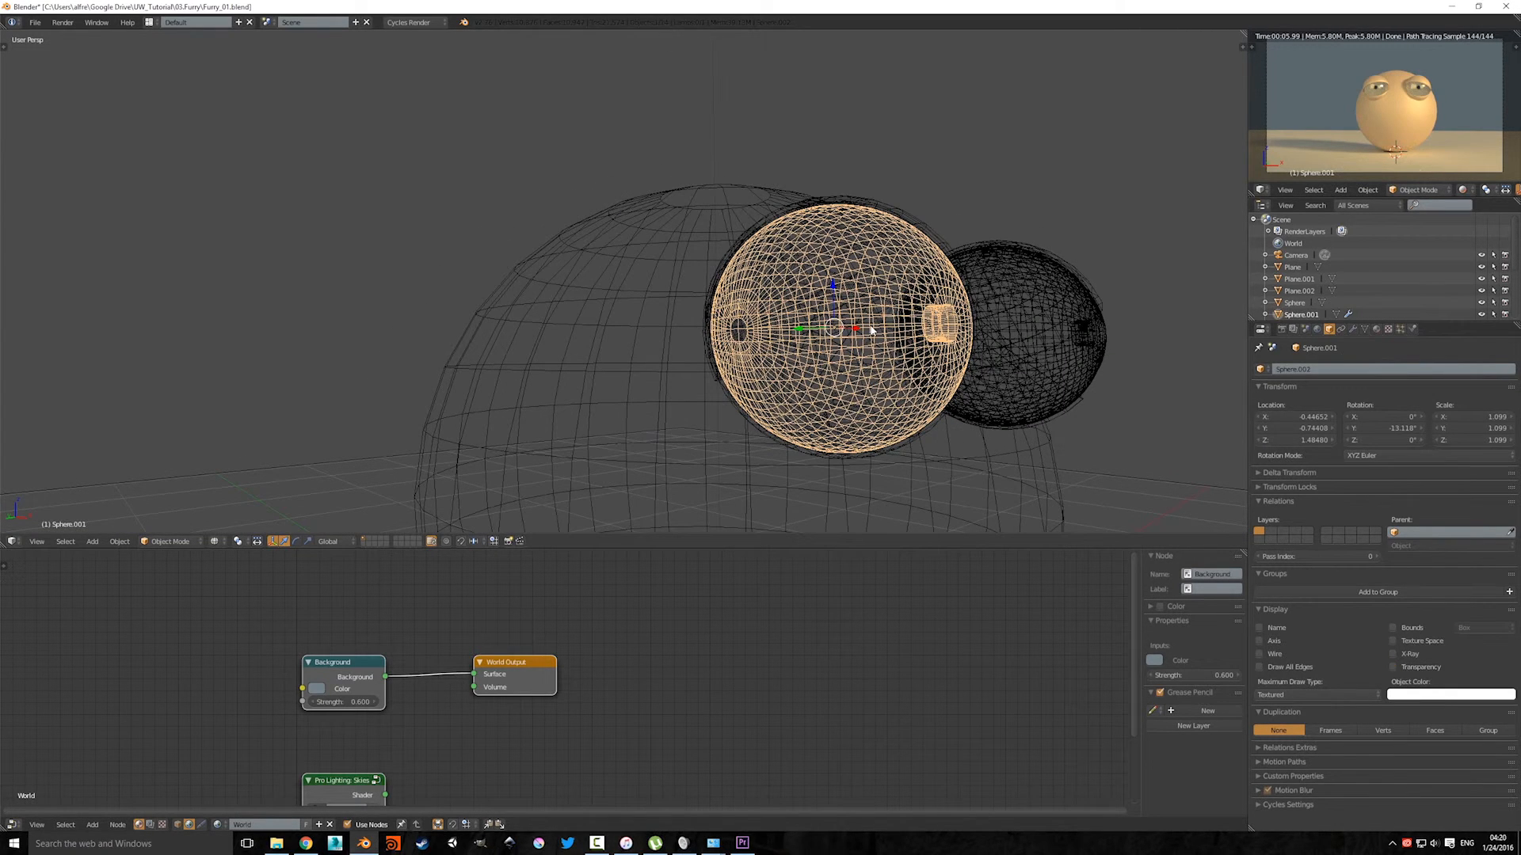
{"action": "middle_click_drag", "start_coordinate": [887, 379], "coordinate": [737, 356]}
{"action": "key", "text": "z"}
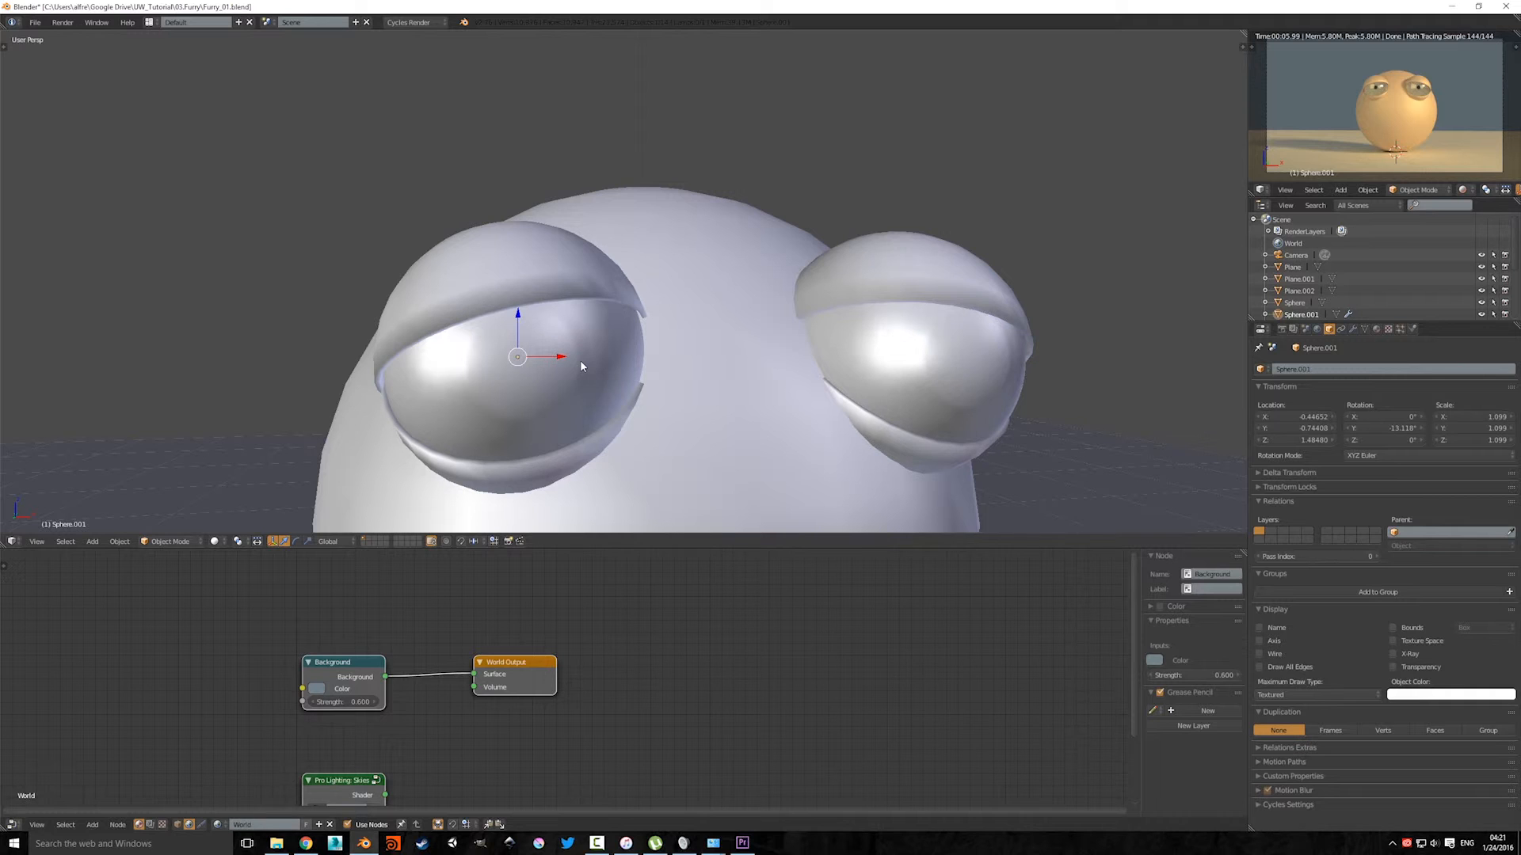
{"action": "key", "text": "KP_Divide"}
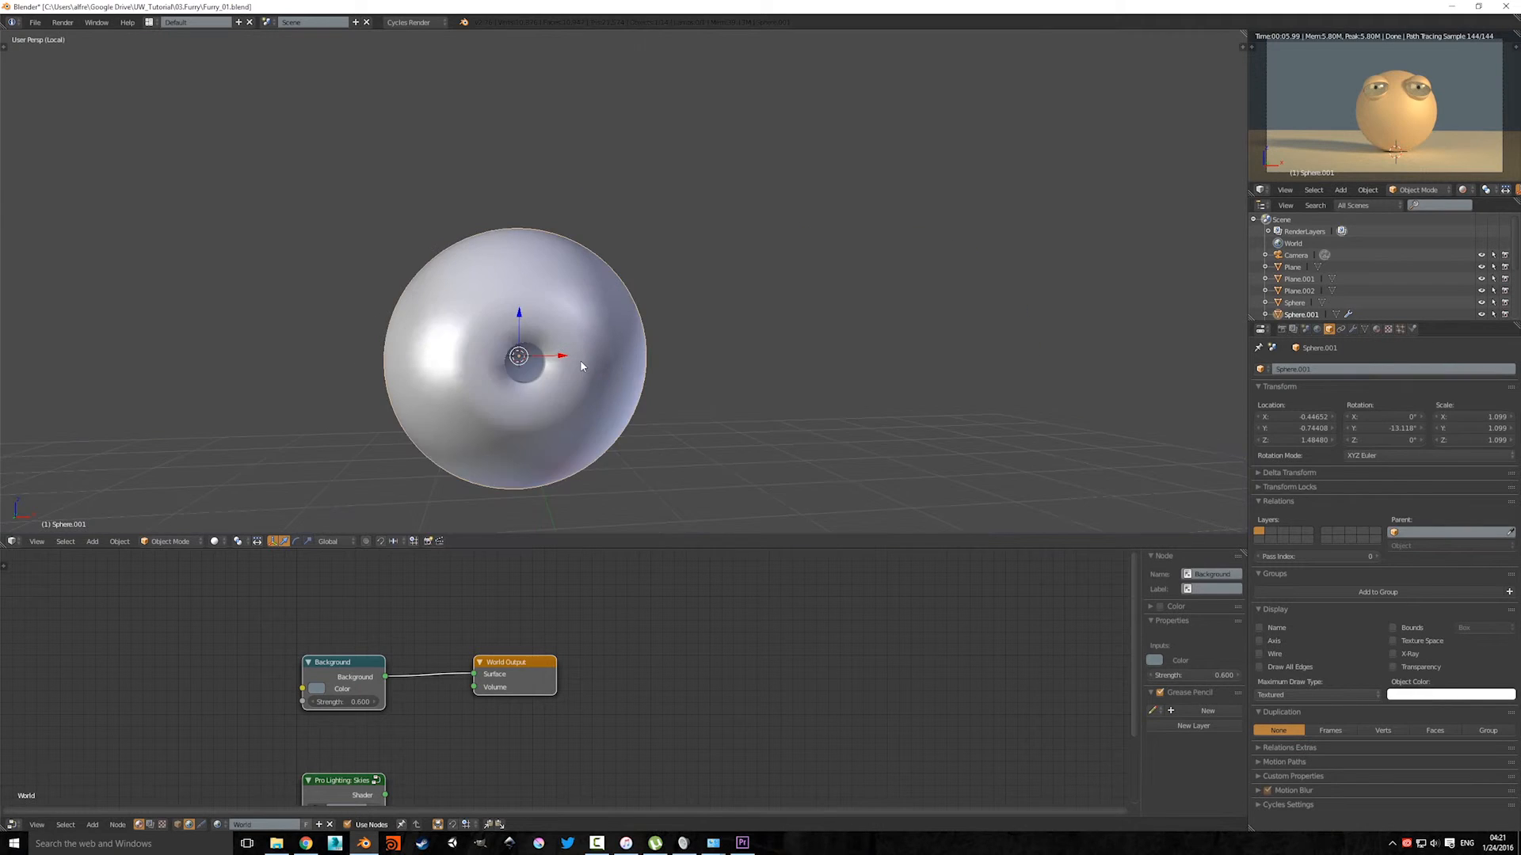
{"action": "middle_click_drag", "start_coordinate": [581, 364], "coordinate": [777, 345]}
{"action": "scroll", "coordinate": [644, 269], "scroll_direction": "down", "scroll_amount": 2}
{"action": "scroll", "coordinate": [672, 285], "scroll_direction": "up", "scroll_amount": 2}
{"action": "middle_click_drag", "start_coordinate": [635, 384], "coordinate": [812, 345]}
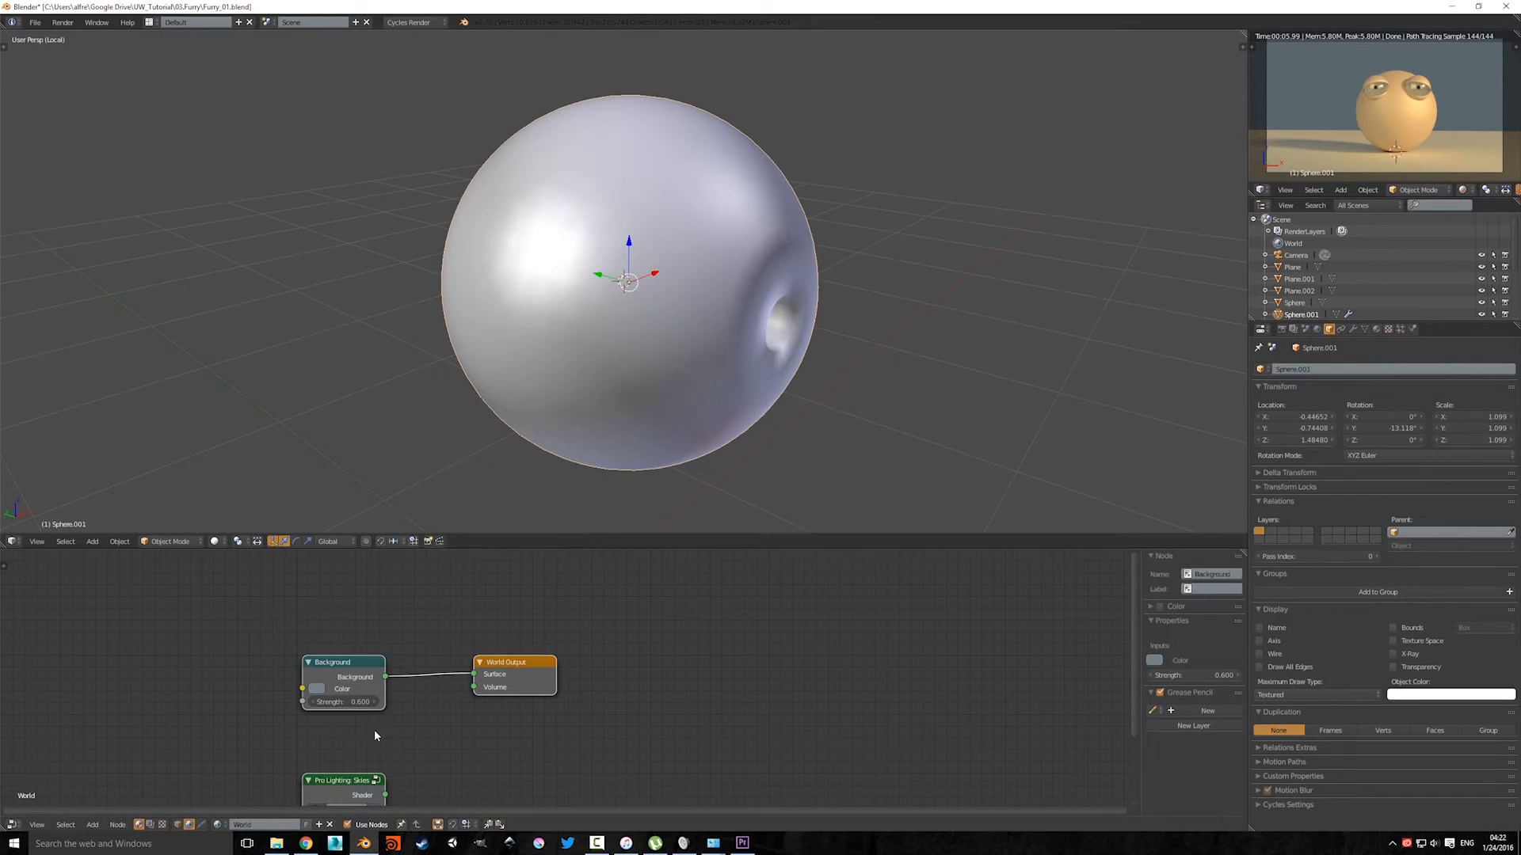
Step: Show the eyeball's object material nodes and move the Diffuse BSDF node farther from the Material Output
{"action": "left_click", "coordinate": [178, 824]}
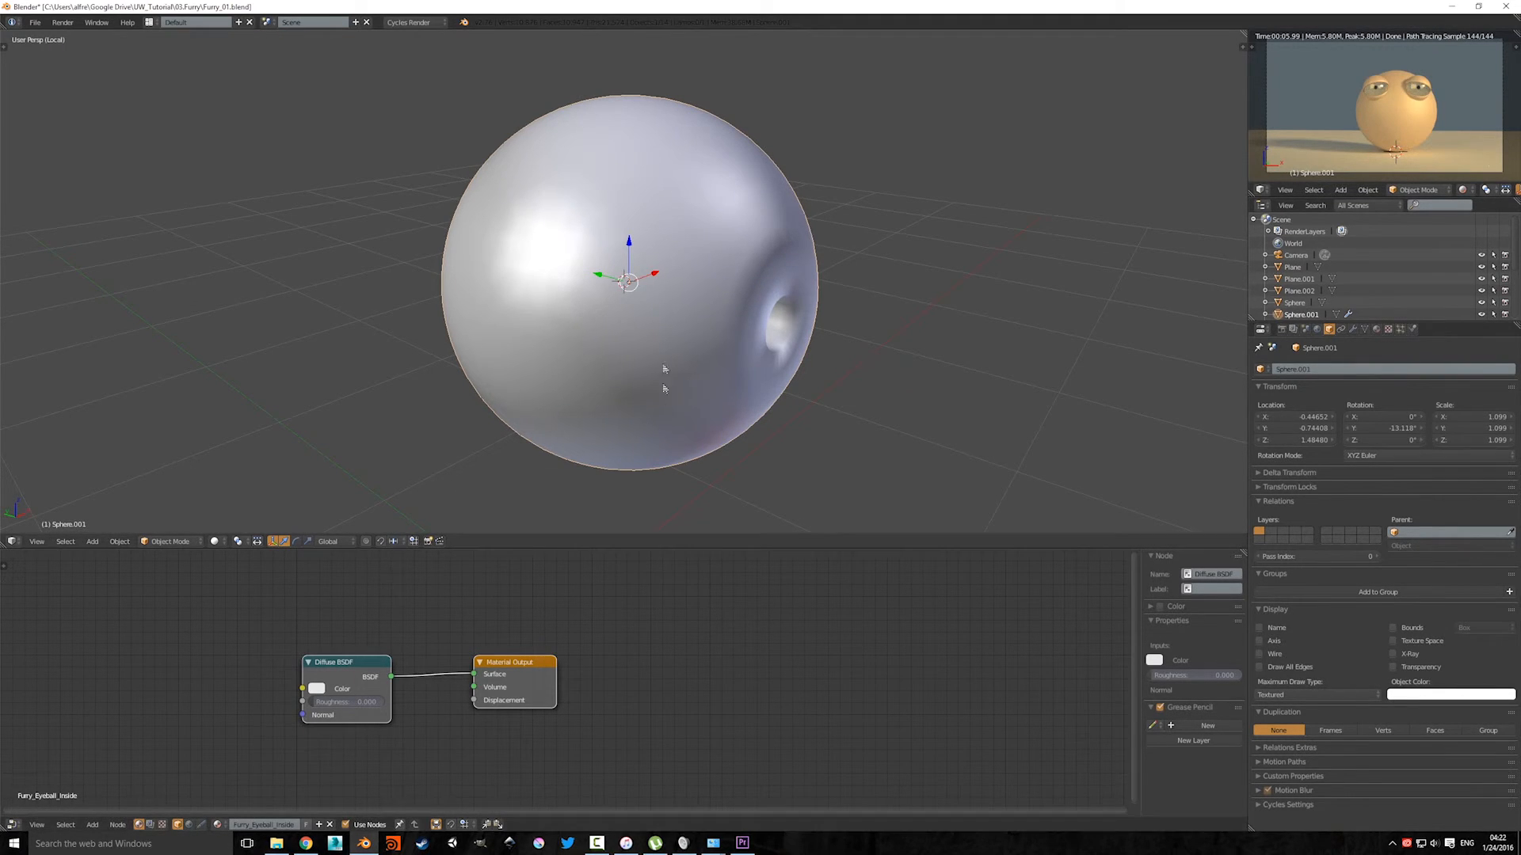
{"action": "mouse_move", "coordinate": [647, 382]}
{"action": "middle_mouse_down"}
{"action": "mouse_move", "coordinate": [560, 384]}
{"action": "mouse_move", "coordinate": [674, 380]}
{"action": "middle_mouse_up"}
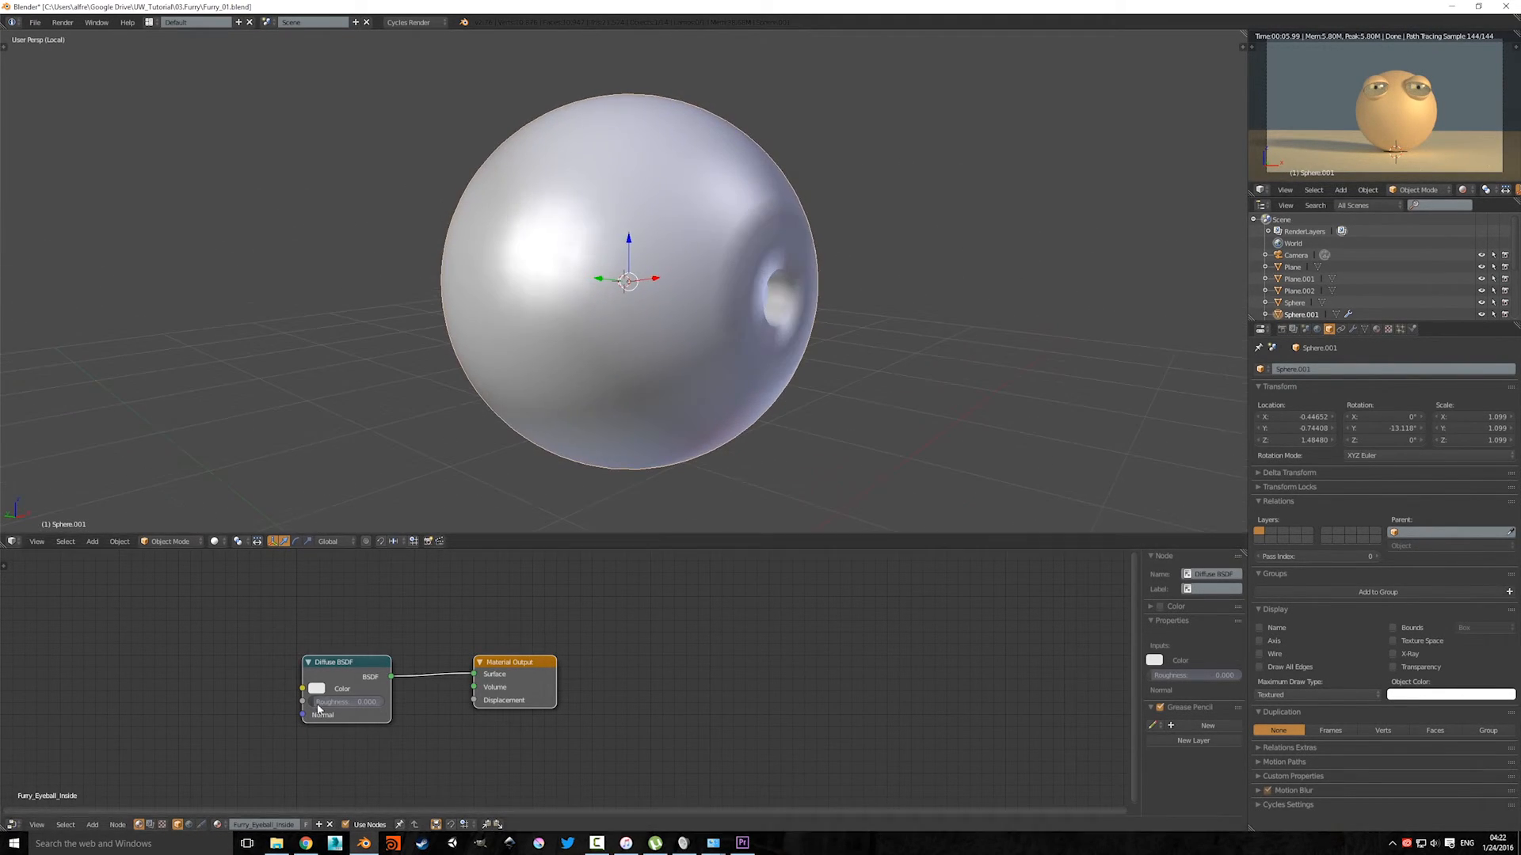
{"action": "left_click_drag", "start_coordinate": [345, 675], "coordinate": [249, 663]}
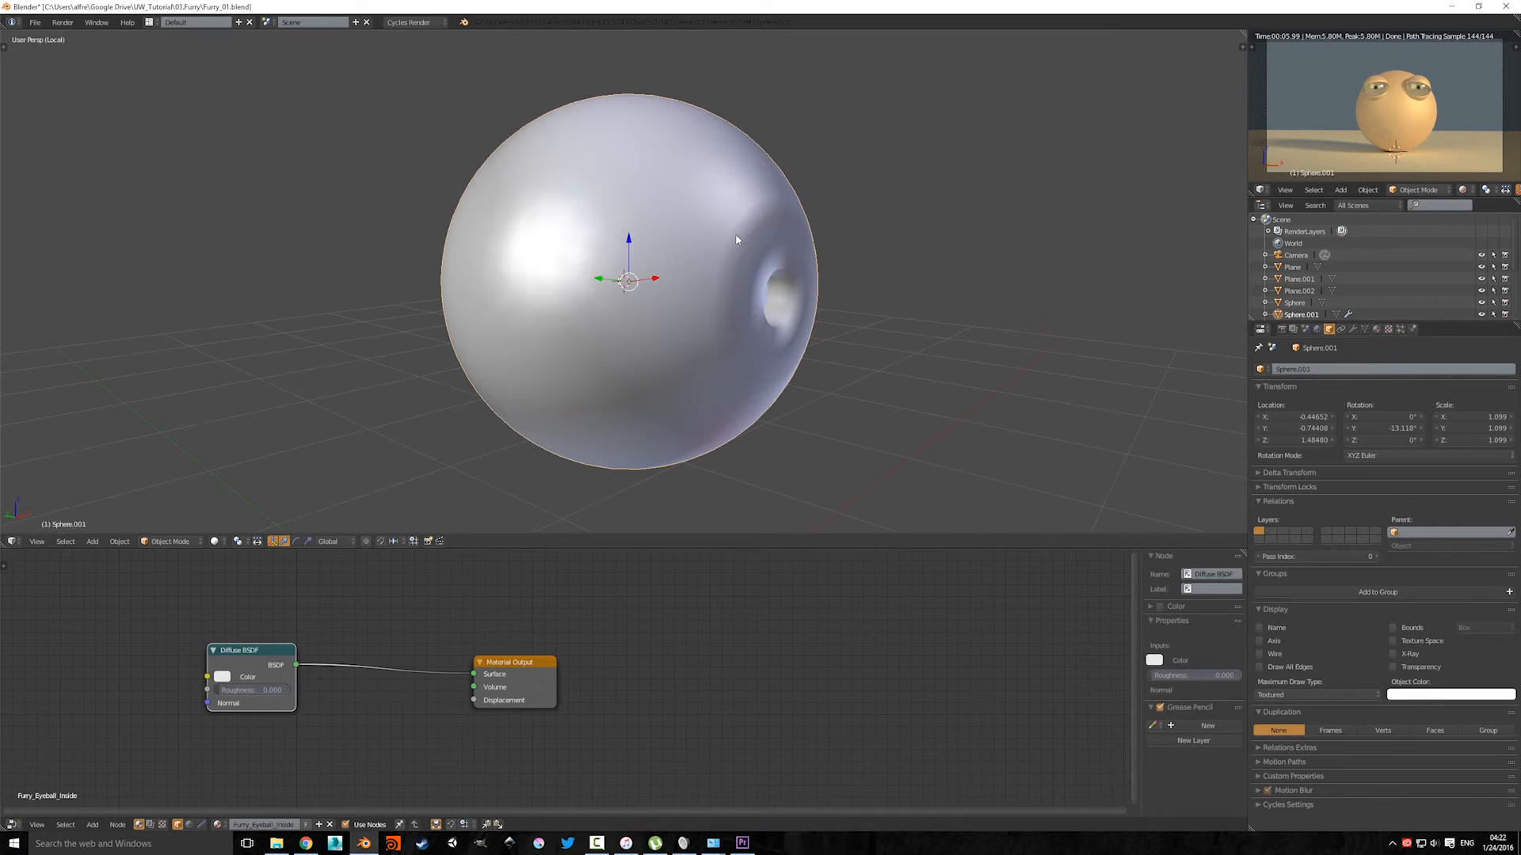
Step: Add a second material slot to the eyeball with a new material named Iris
{"action": "left_click", "coordinate": [1376, 329]}
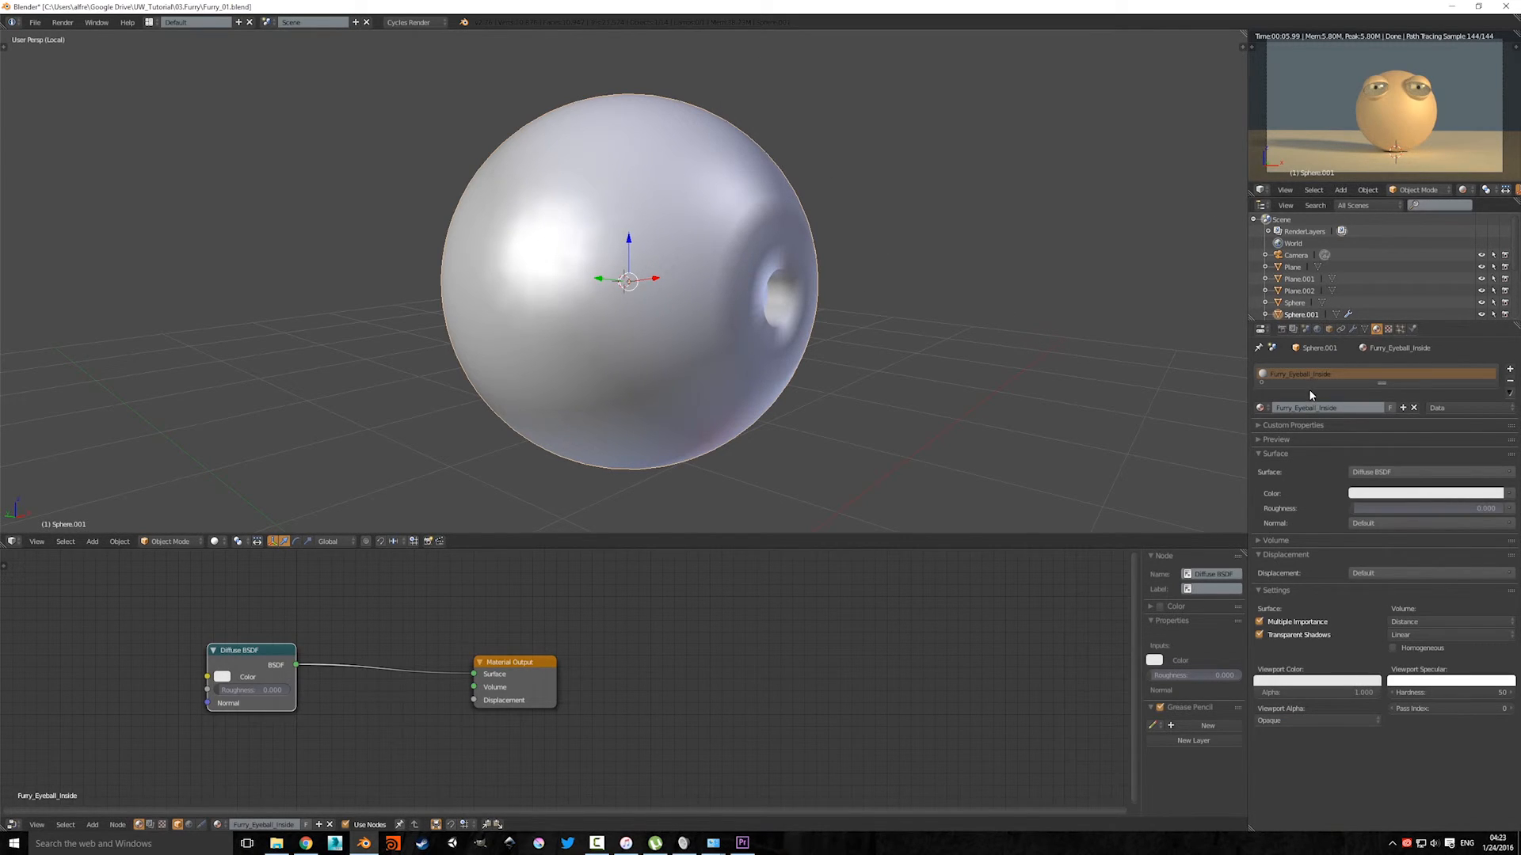
{"action": "left_click_drag", "start_coordinate": [1381, 383], "coordinate": [1382, 431]}
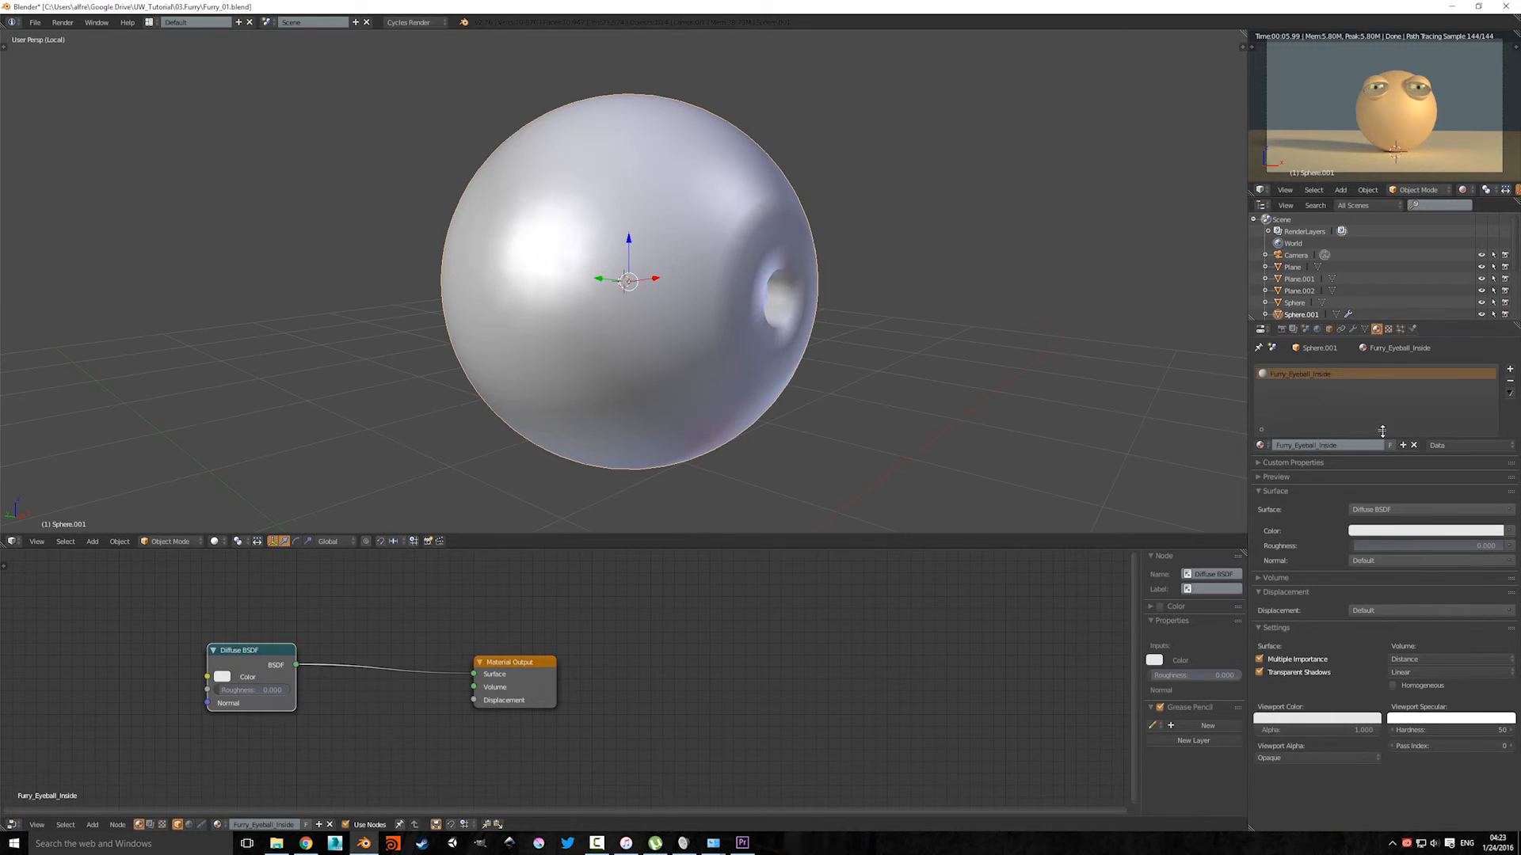
{"action": "left_click", "coordinate": [1510, 370]}
{"action": "left_click", "coordinate": [1318, 445]}
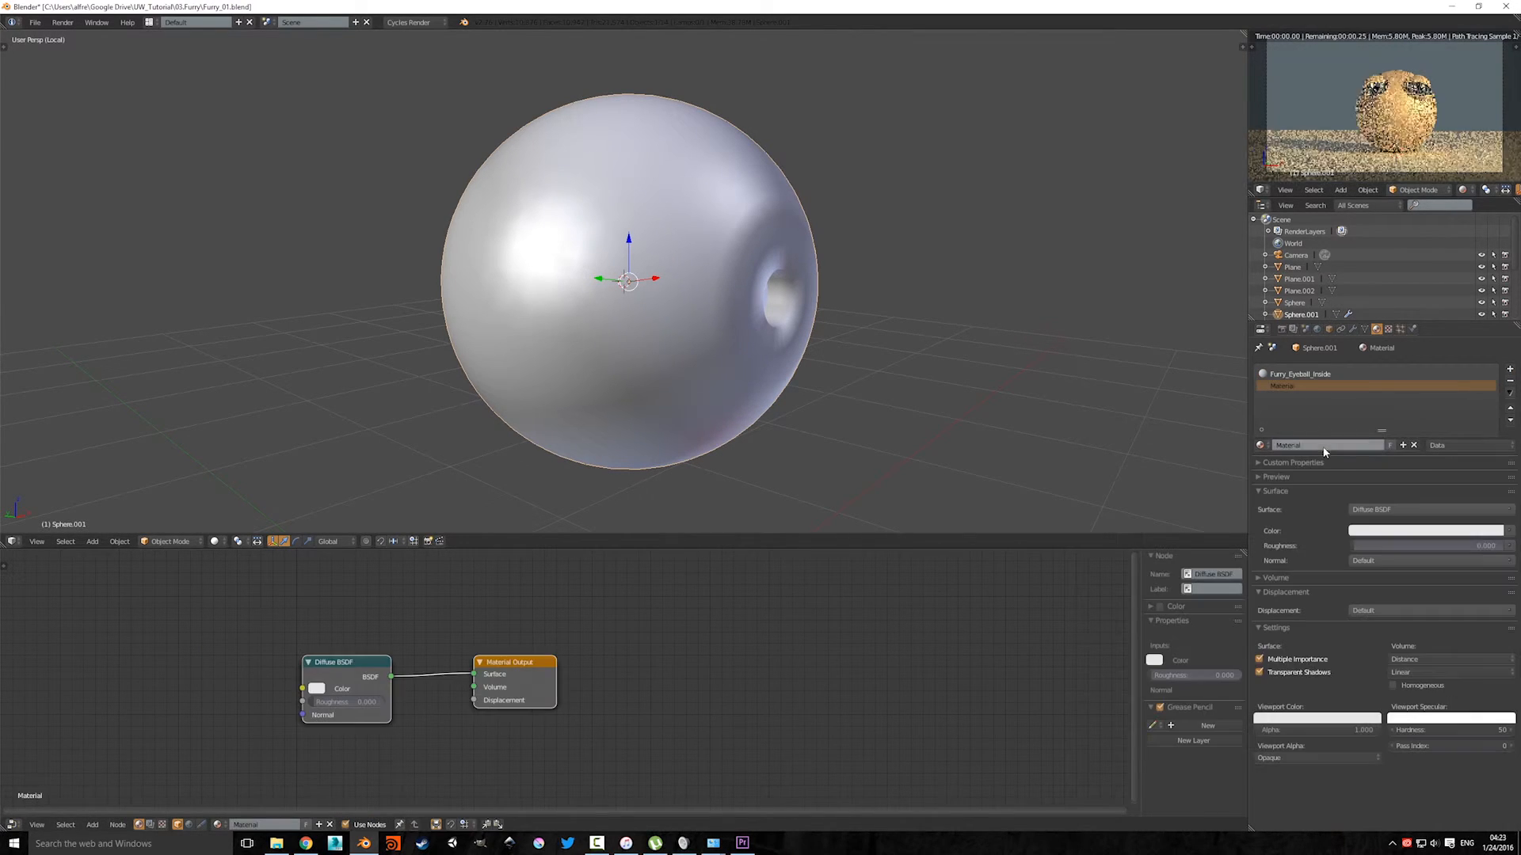
{"action": "double_click", "coordinate": [1314, 445]}
{"action": "type", "text": "Iris"}
{"action": "key", "text": "Return"}
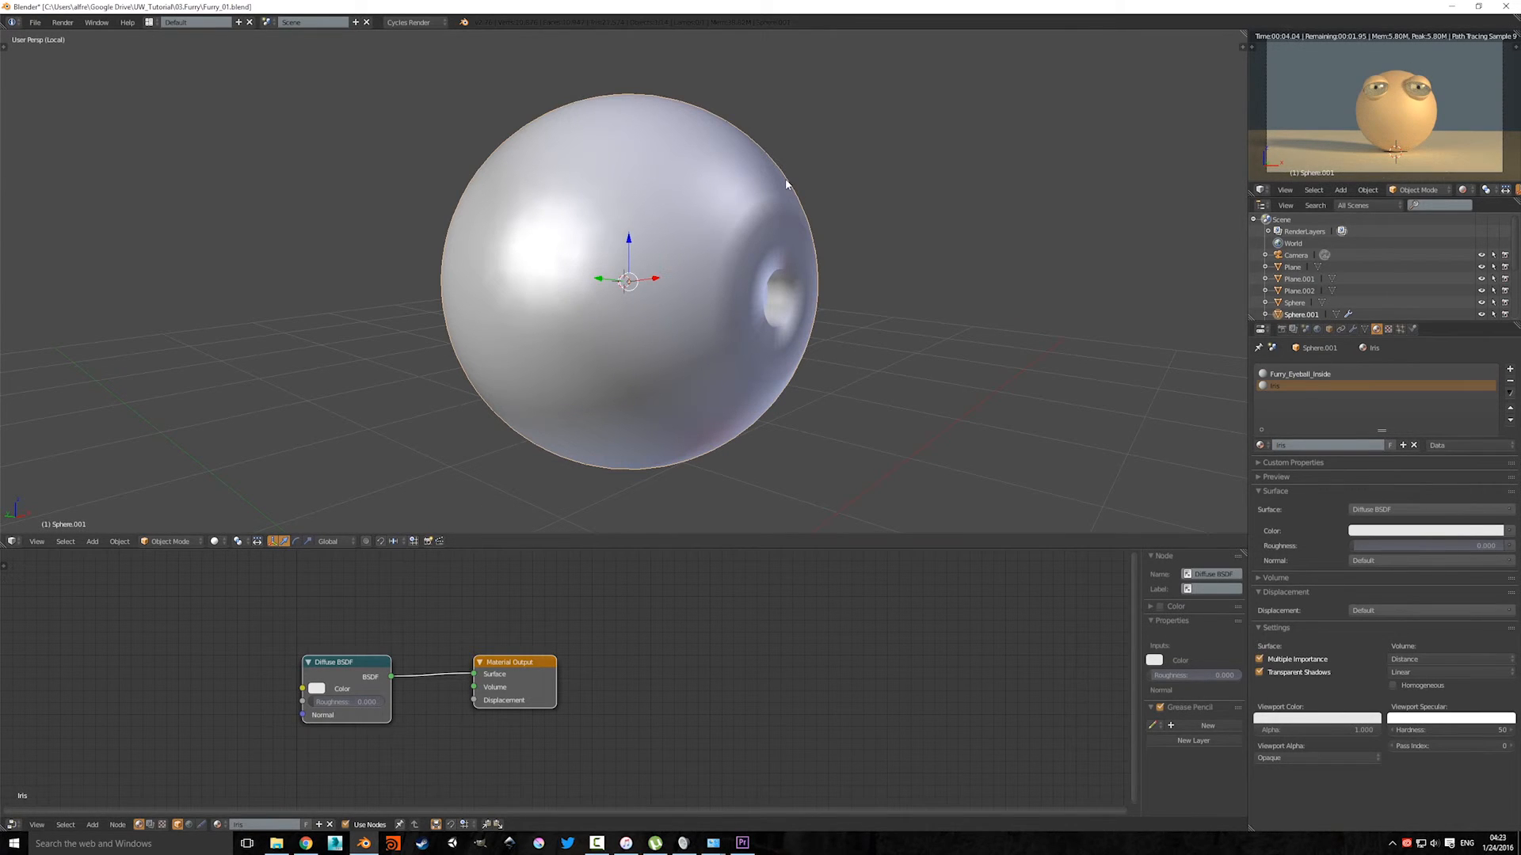
Step: Limit selection to visible faces, select the ring of faces around the pupil hole and assign the Iris material
{"action": "middle_click_drag", "start_coordinate": [749, 314], "coordinate": [690, 325]}
{"action": "key", "text": "Tab"}
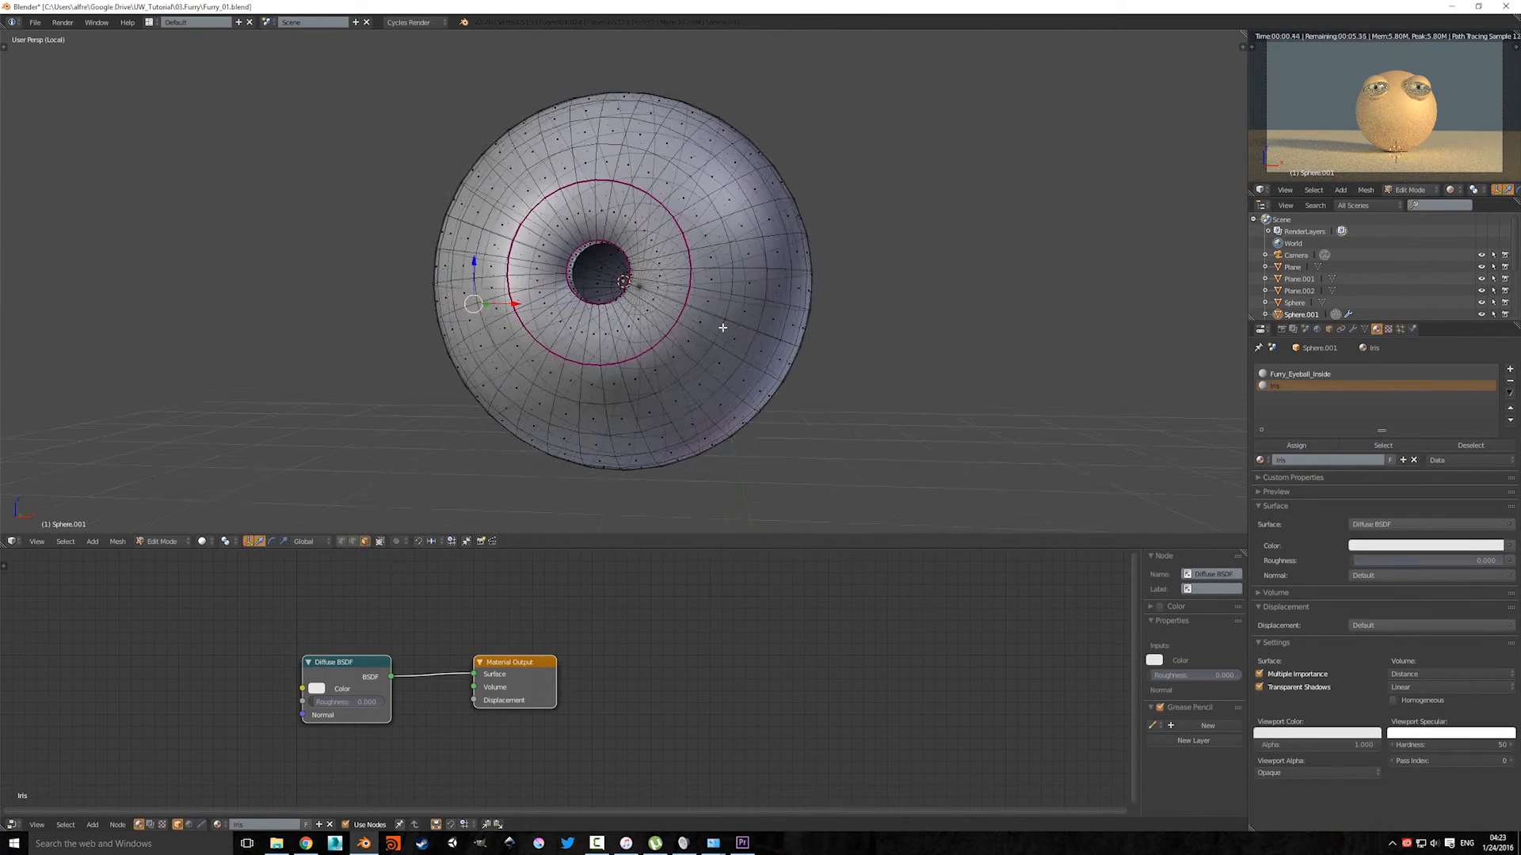
{"action": "scroll", "coordinate": [642, 206], "scroll_direction": "up", "scroll_amount": 4}
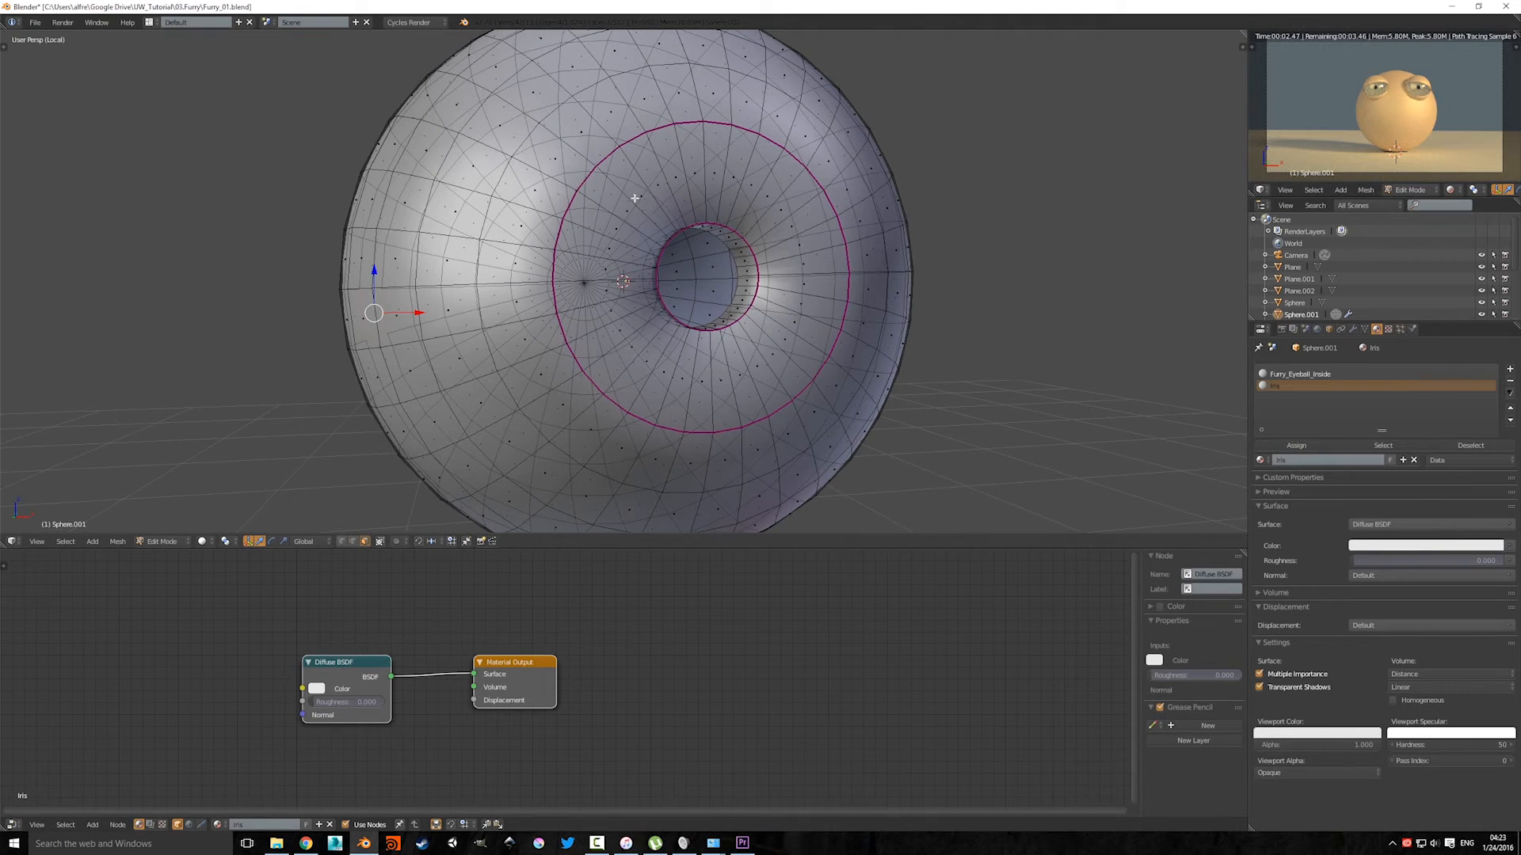
{"action": "middle_click_drag", "start_coordinate": [640, 195], "coordinate": [815, 221]}
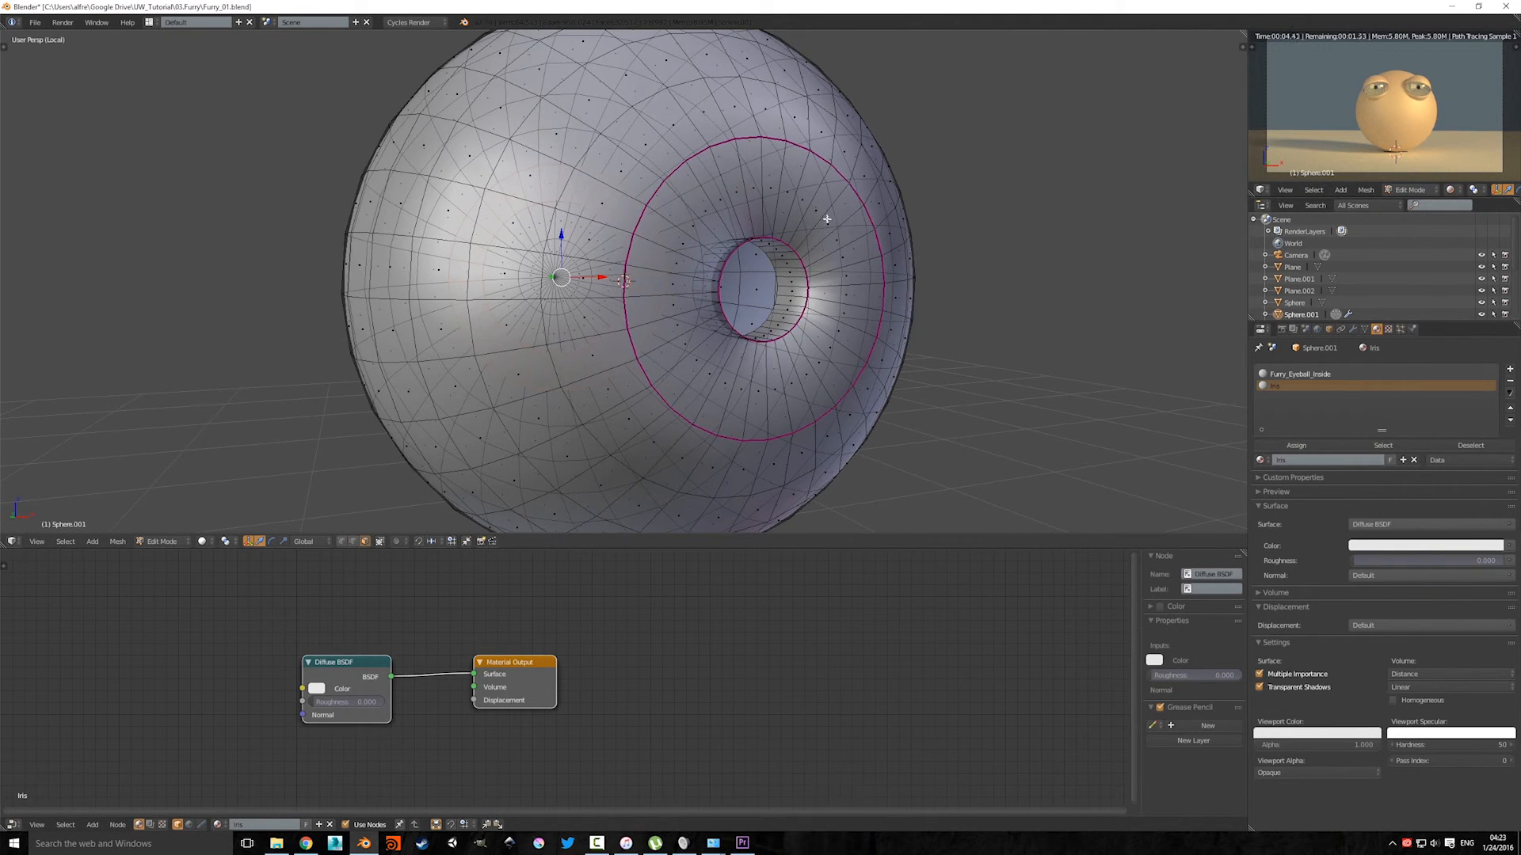
{"action": "left_click", "coordinate": [380, 542]}
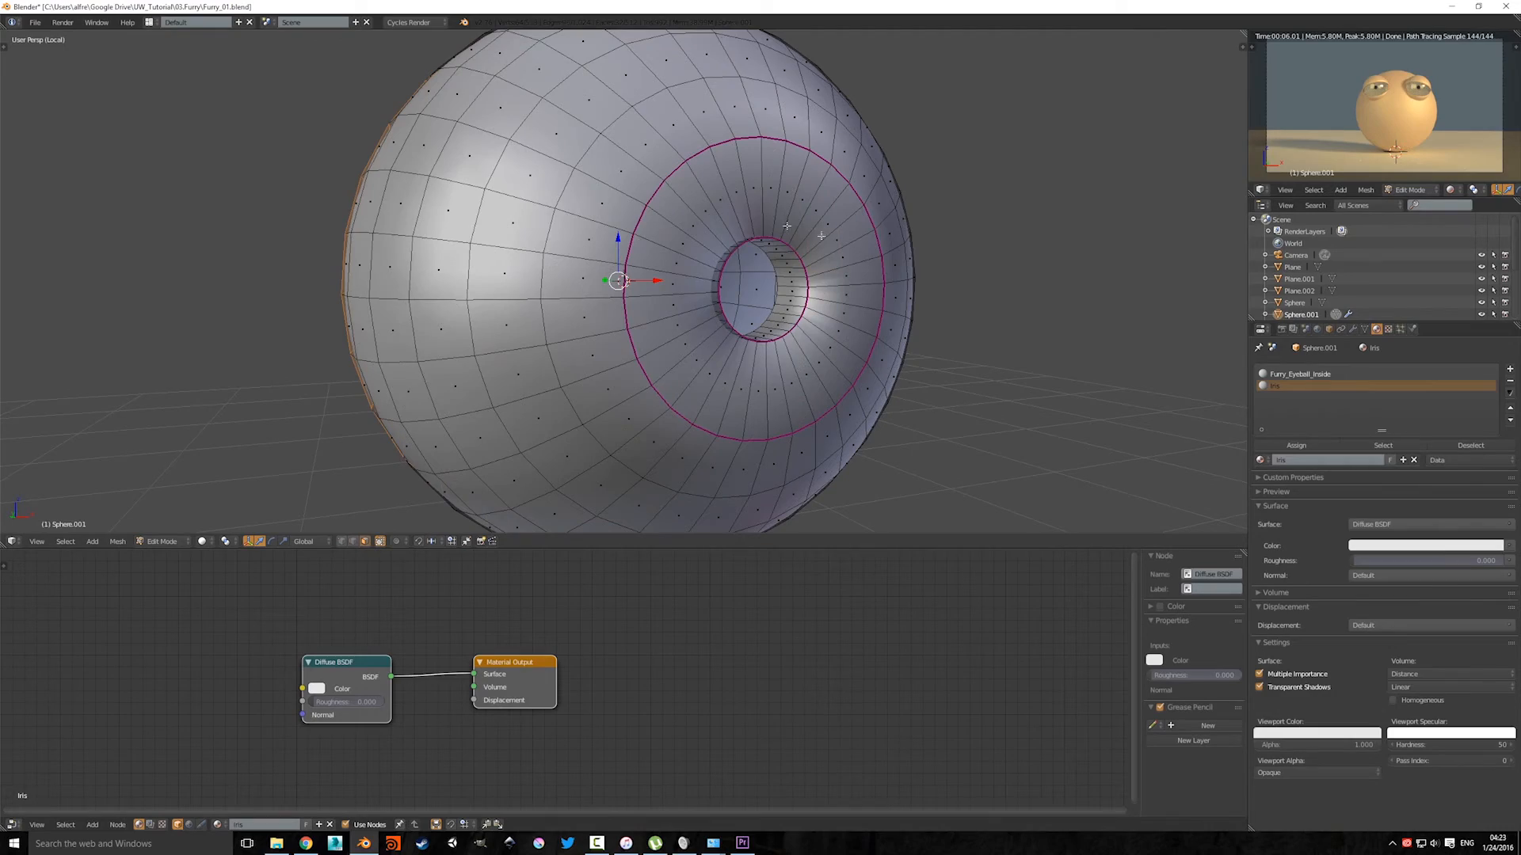
{"action": "right_click", "coordinate": [719, 200]}
{"action": "key", "text": "ctrl+l"}
{"action": "middle_click_drag", "start_coordinate": [724, 205], "coordinate": [716, 378]}
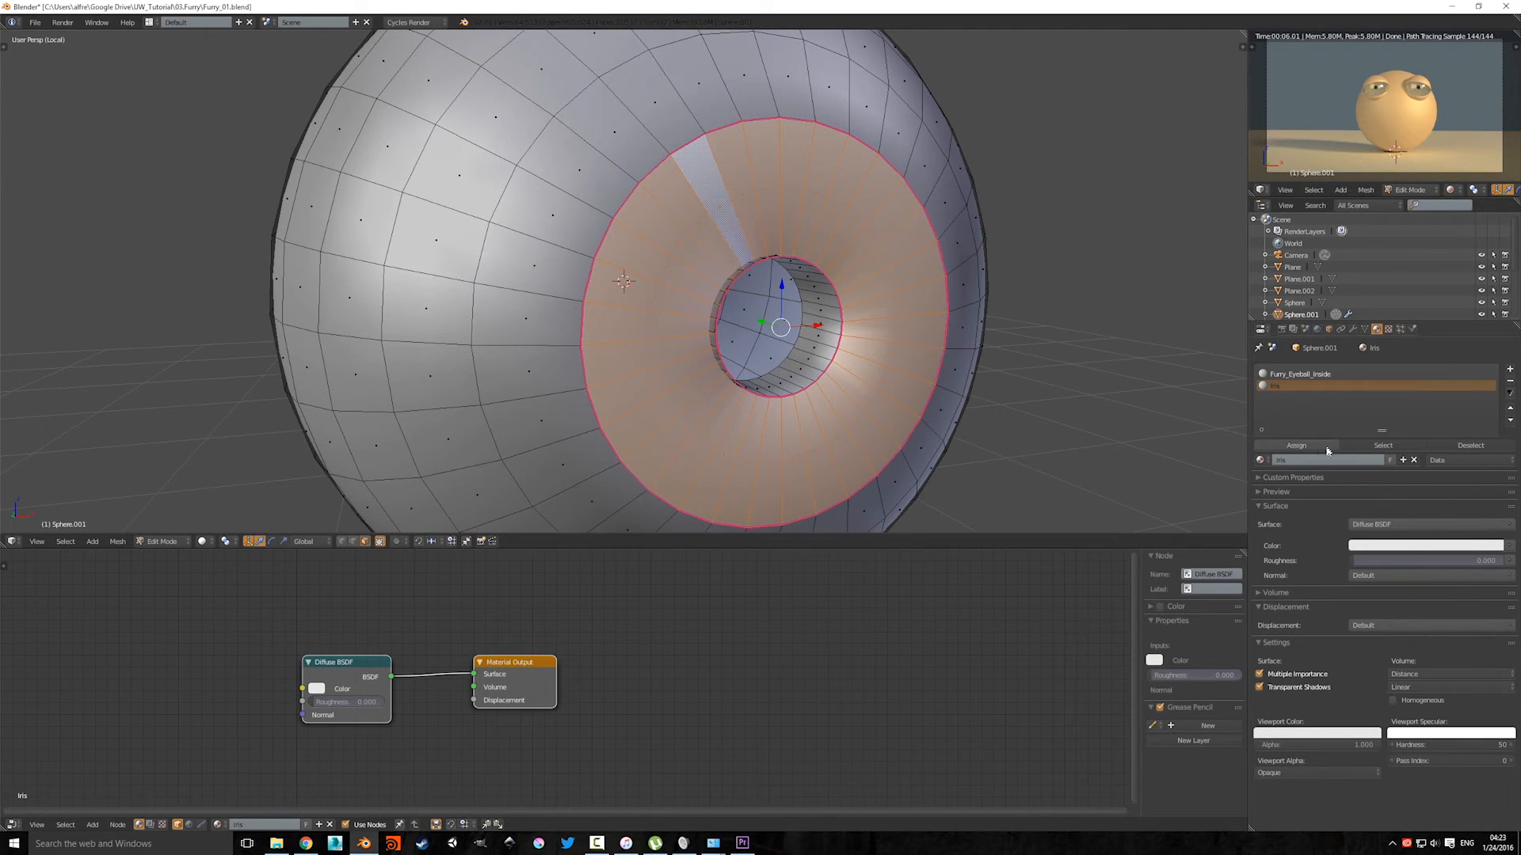
{"action": "left_click", "coordinate": [1293, 446]}
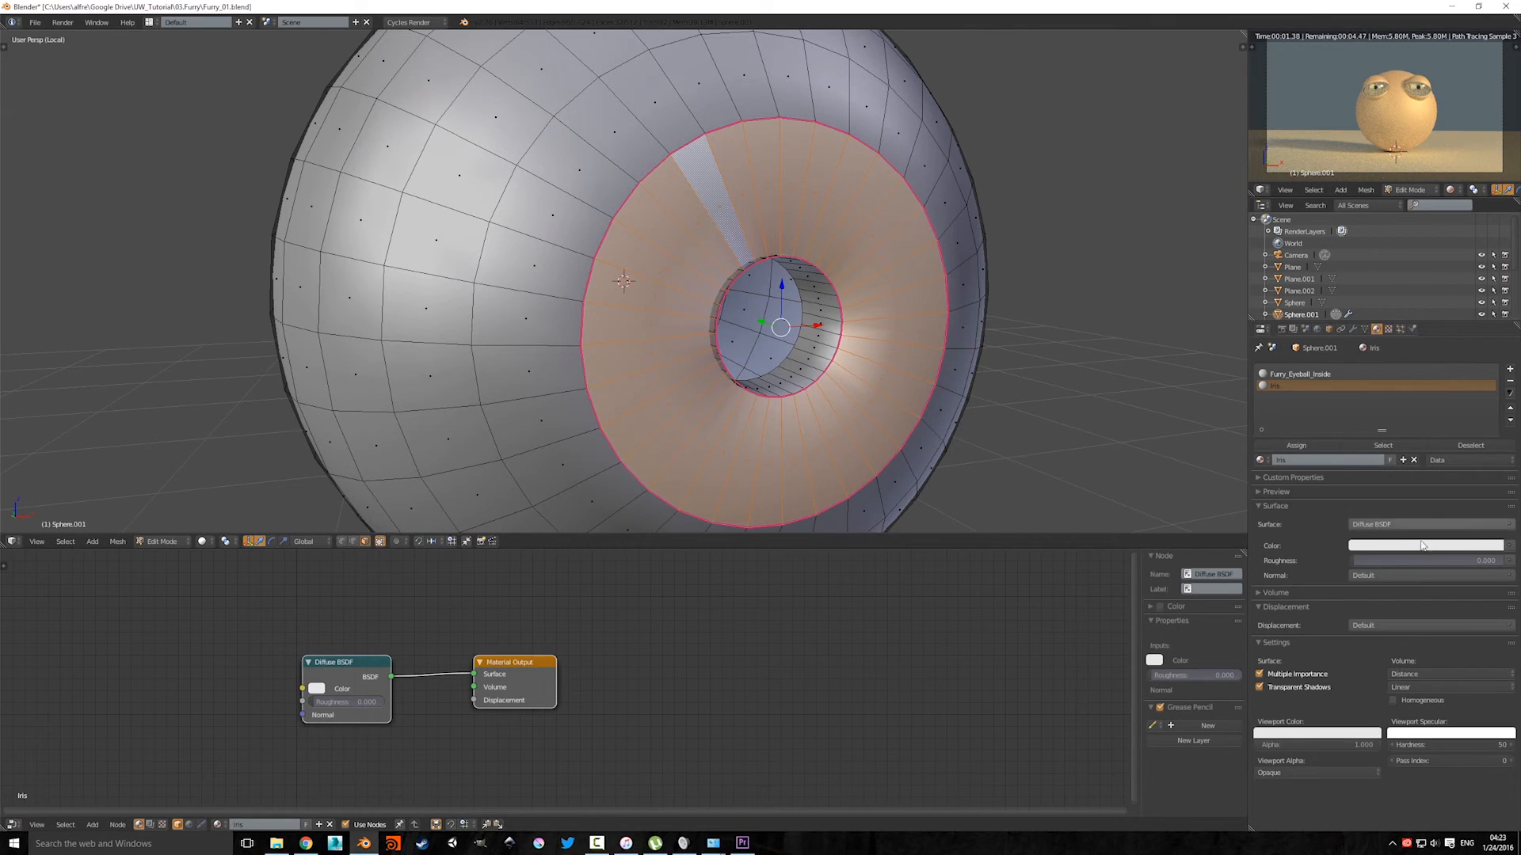
Step: Set the Iris material's diffuse colour to a very dark brown
{"action": "left_click", "coordinate": [1385, 546]}
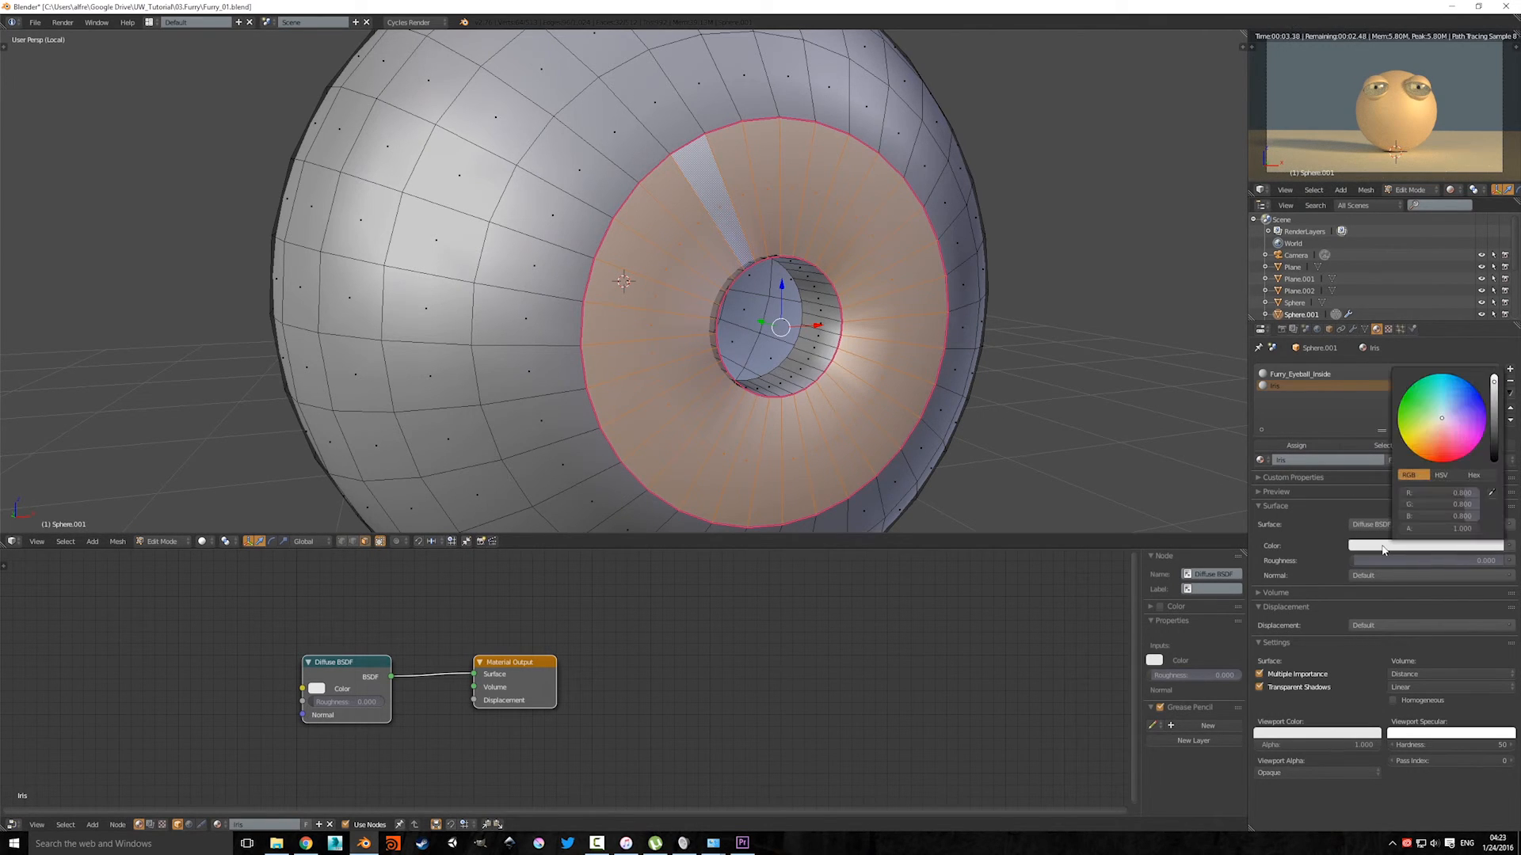
{"action": "left_click_drag", "start_coordinate": [1491, 425], "coordinate": [1491, 462]}
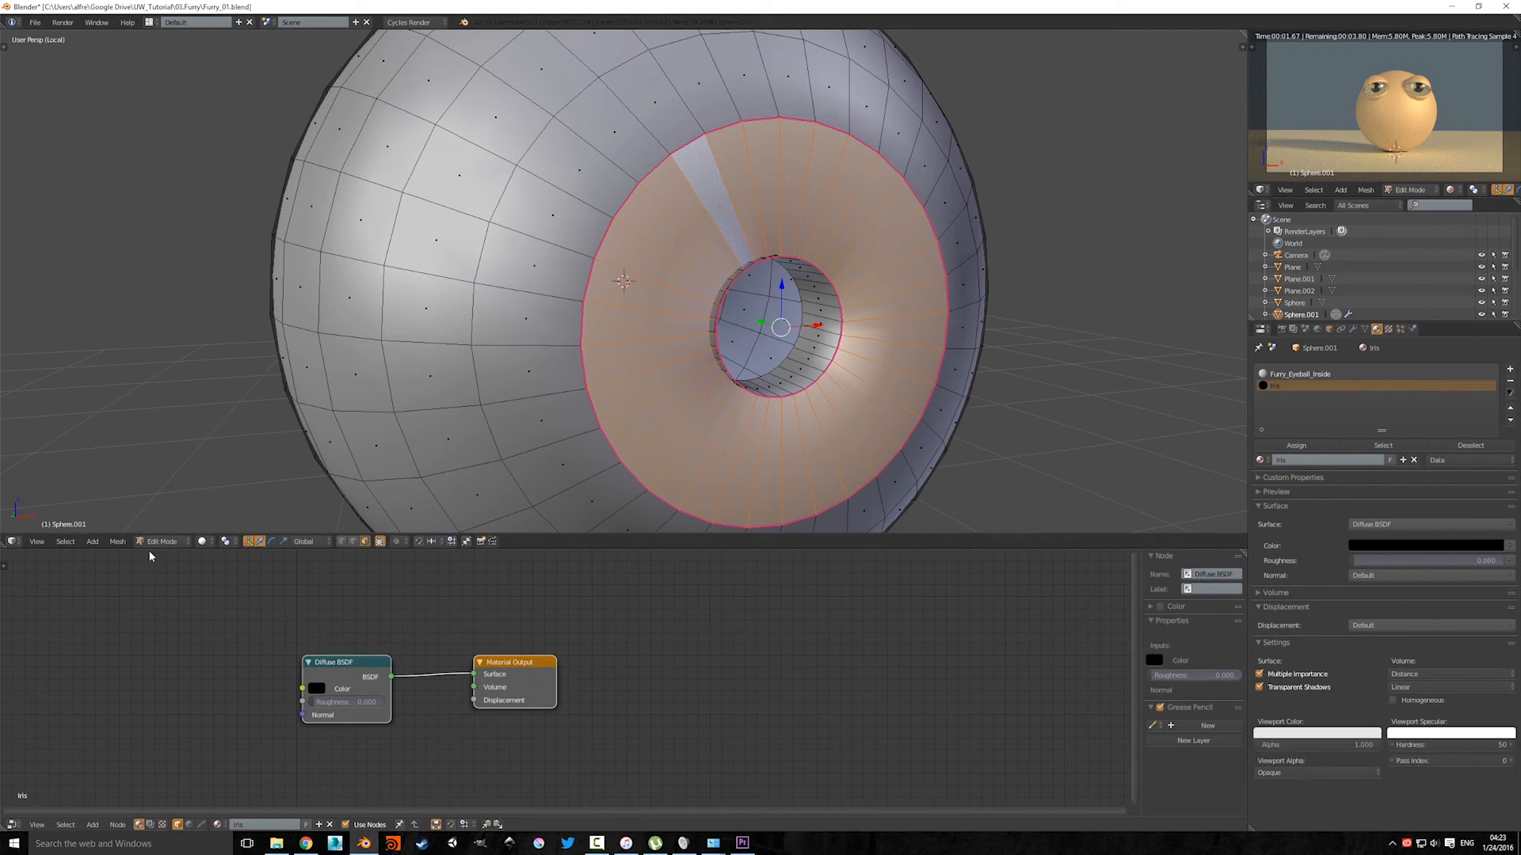
{"action": "left_click", "coordinate": [200, 541]}
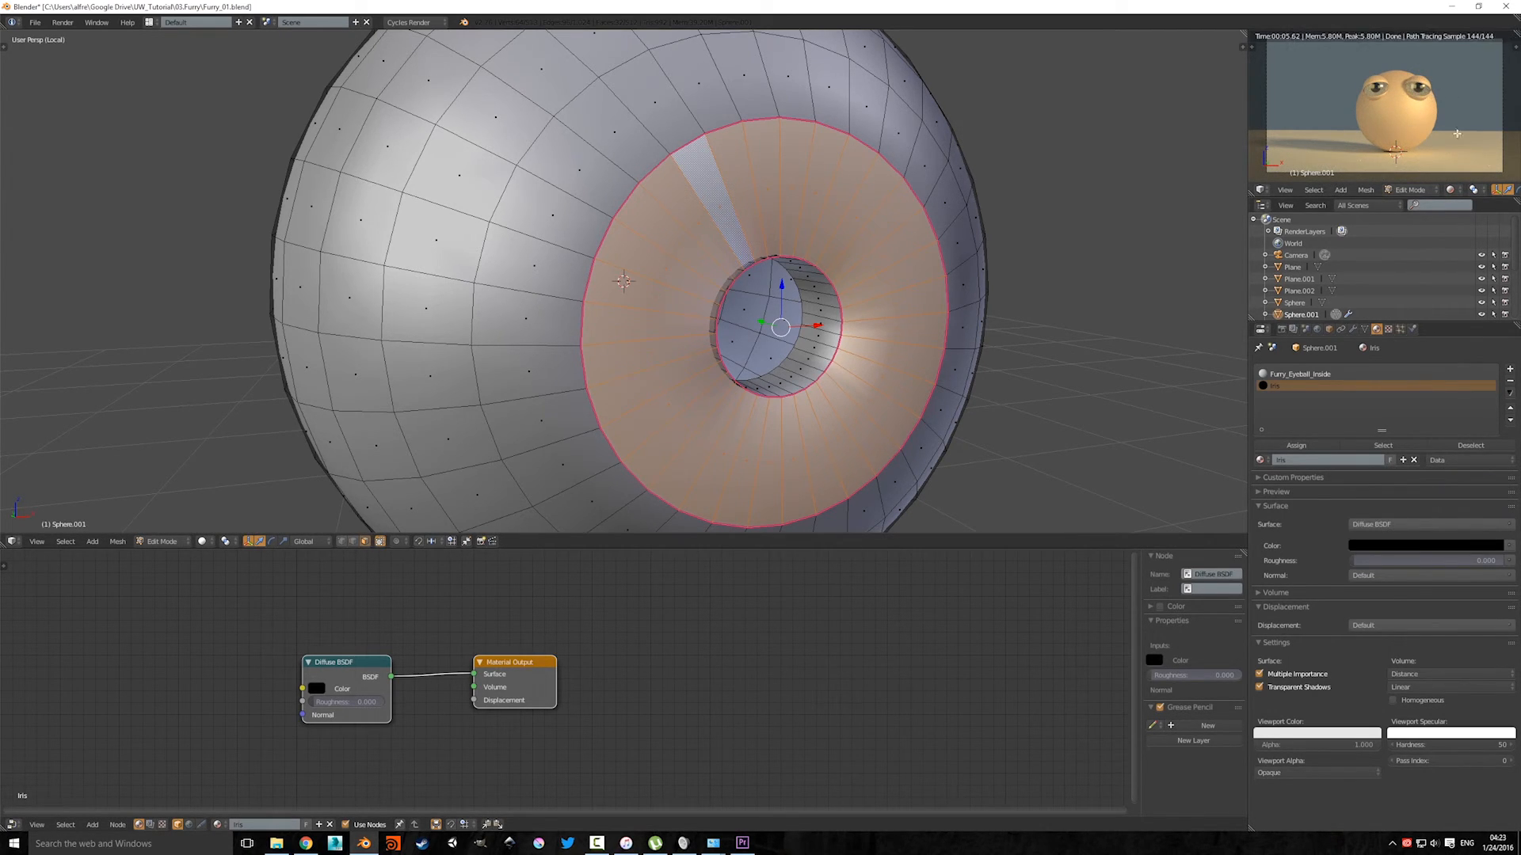
{"action": "left_click", "coordinate": [1377, 544]}
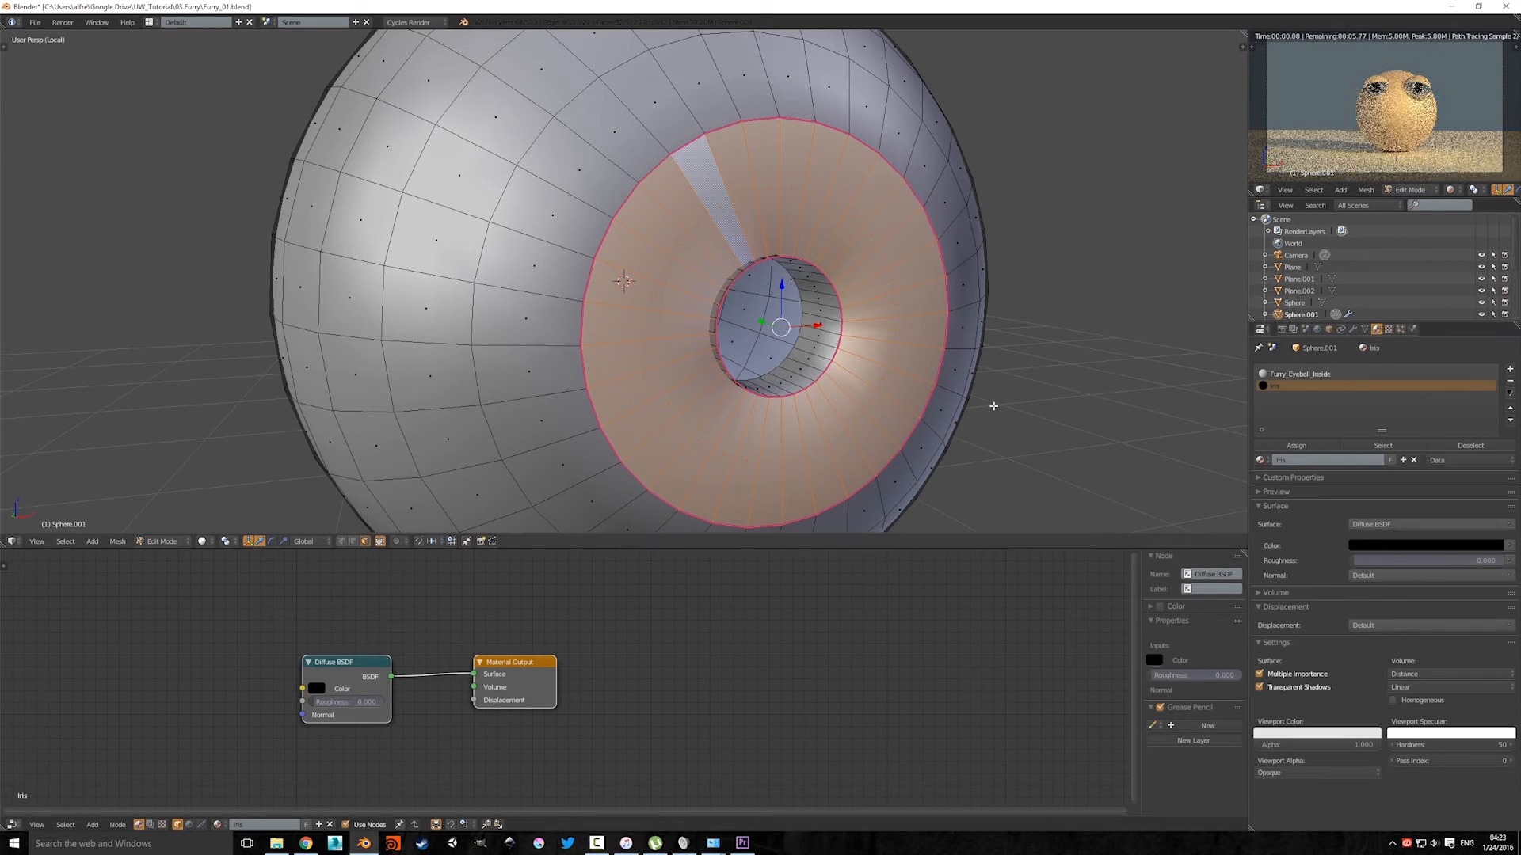
{"action": "left_click", "coordinate": [1424, 544]}
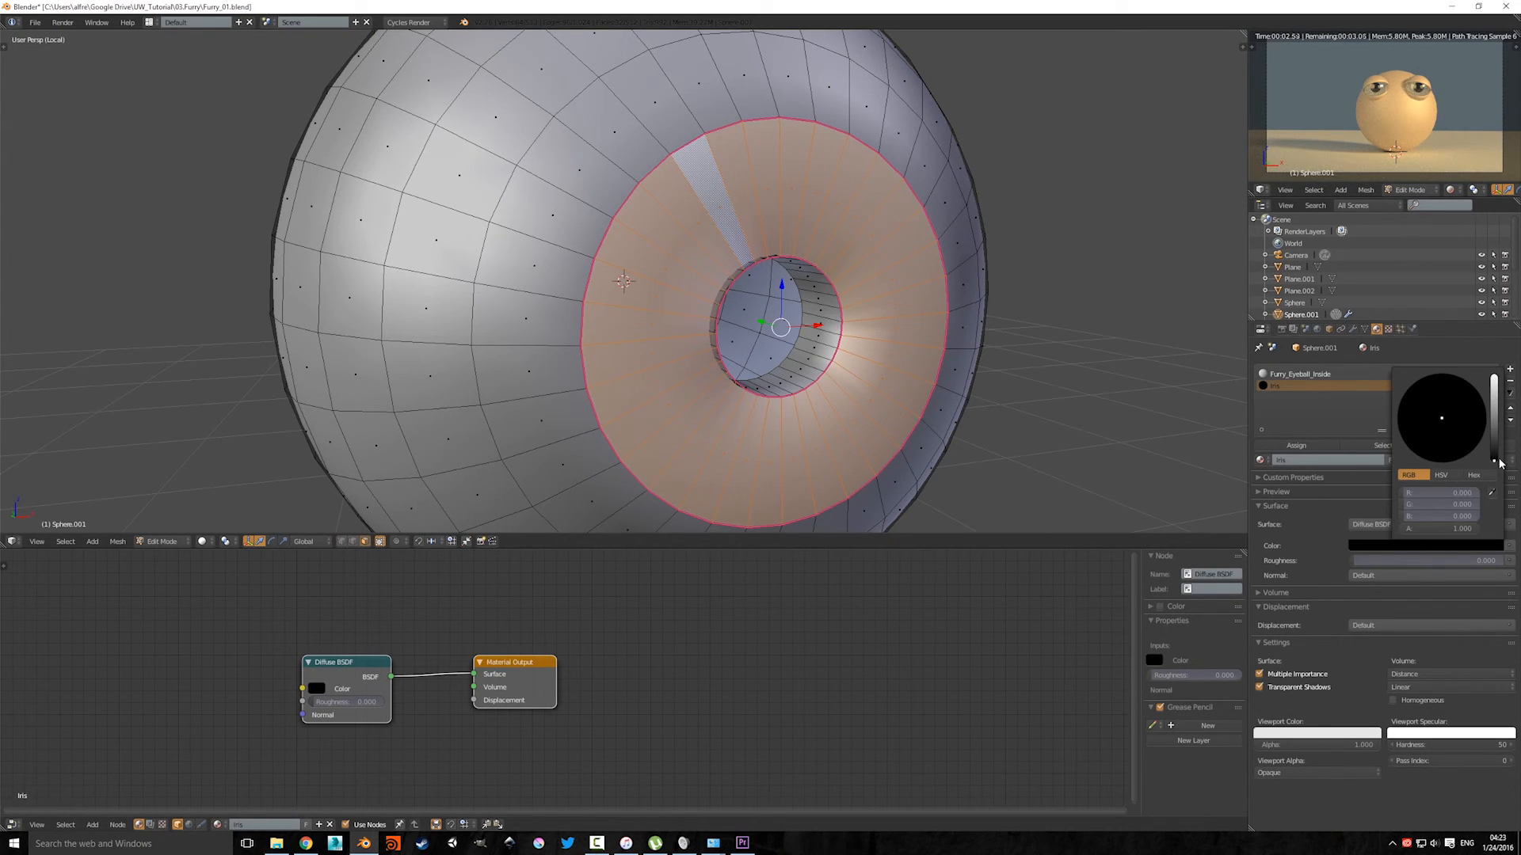
{"action": "left_click_drag", "start_coordinate": [1494, 463], "coordinate": [1494, 441]}
{"action": "left_click", "coordinate": [1438, 426]}
{"action": "left_click", "coordinate": [1436, 445]}
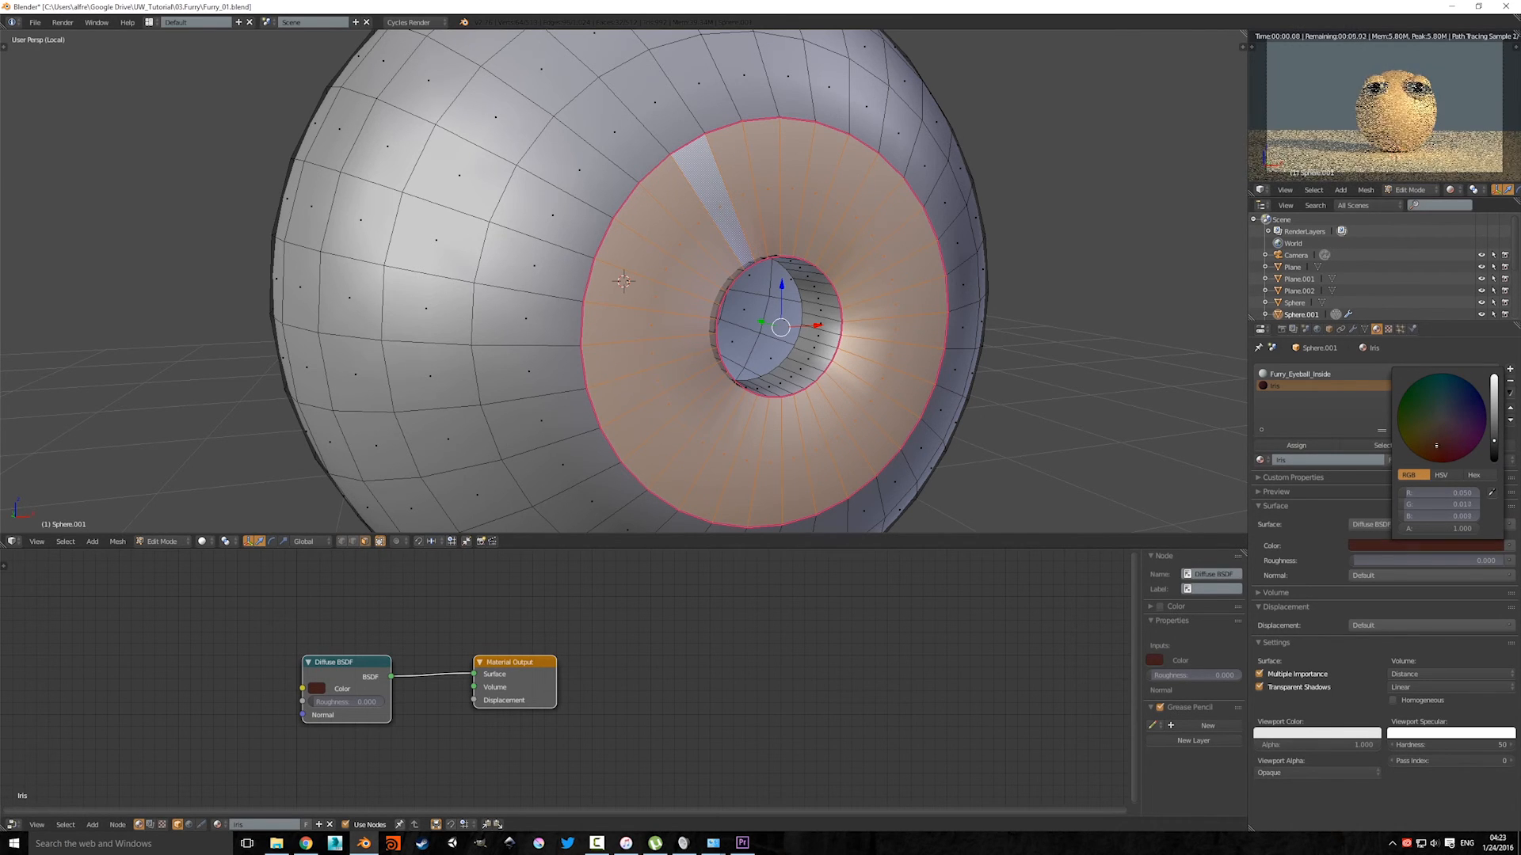
{"action": "left_click", "coordinate": [1427, 447]}
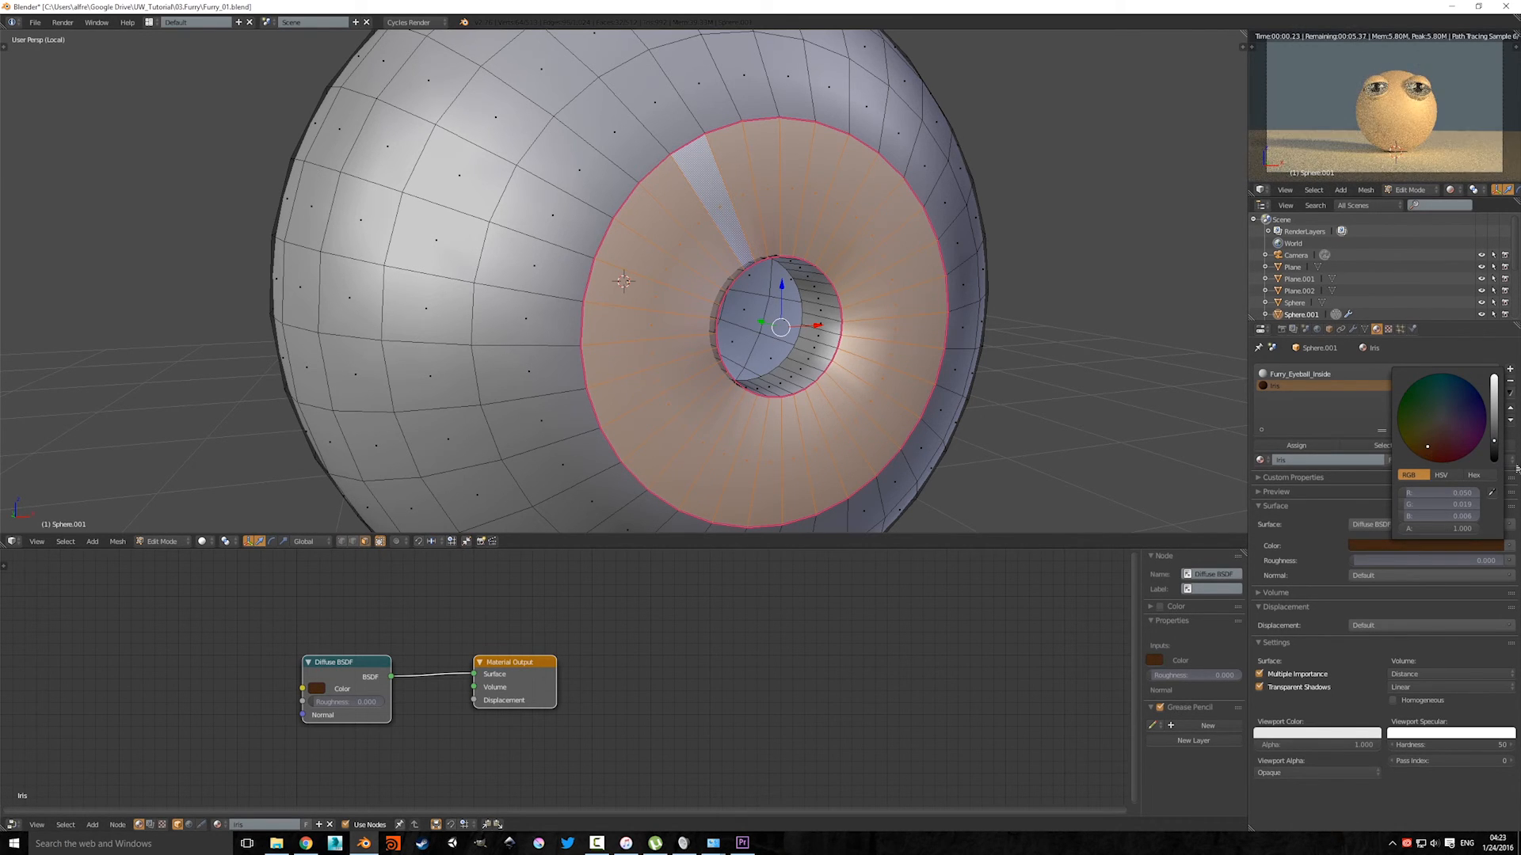
{"action": "left_click", "coordinate": [1495, 449]}
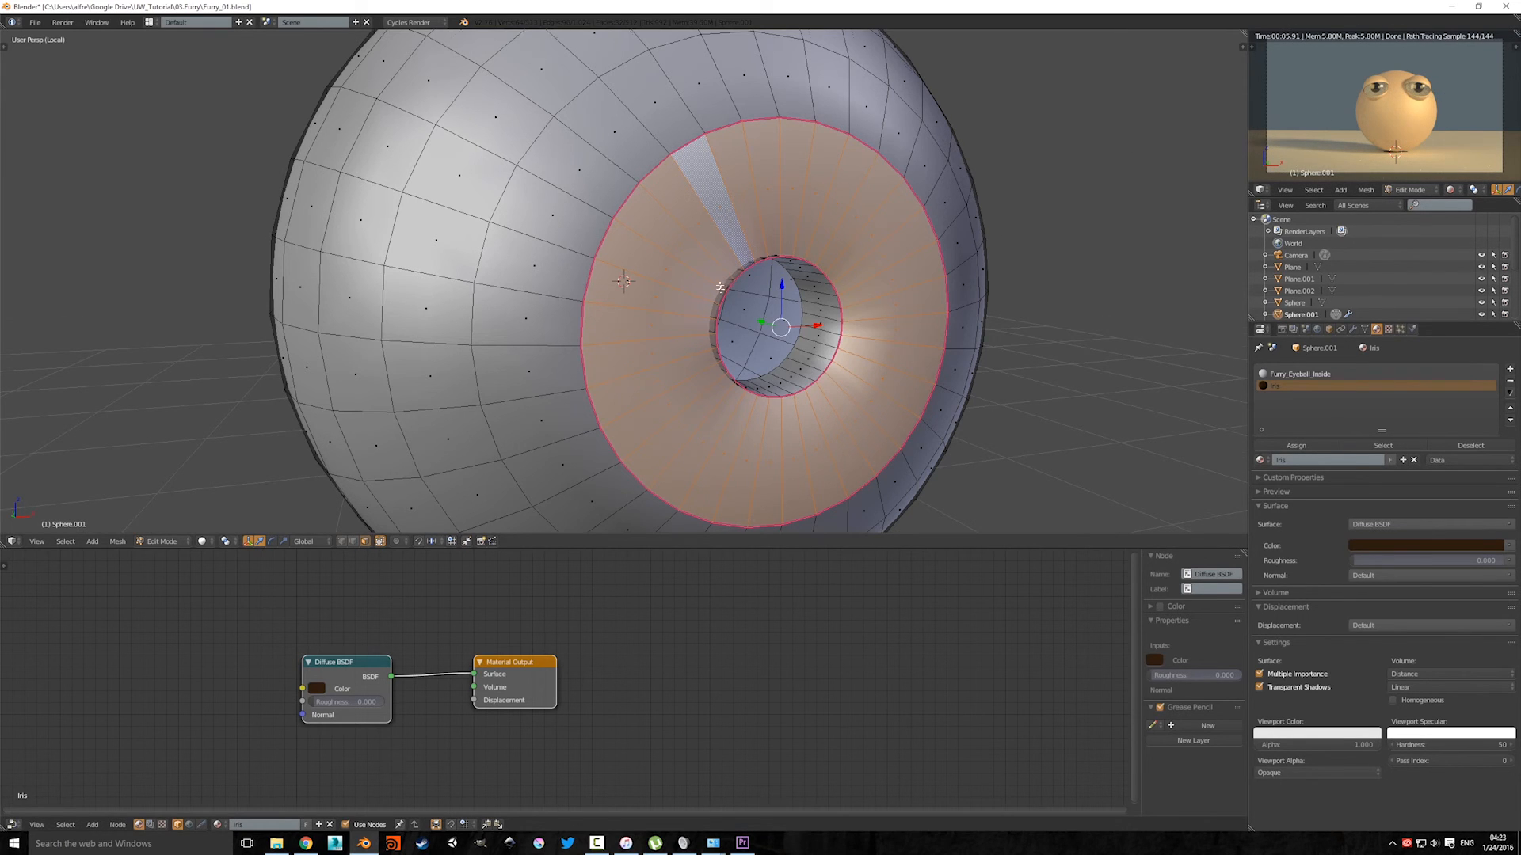
Step: Select the face loop on the inner wall of the pupil hole and assign the Iris material to it
{"action": "middle_click_drag", "start_coordinate": [720, 287], "coordinate": [743, 294]}
{"action": "scroll", "coordinate": [743, 294], "scroll_direction": "down", "scroll_amount": 5}
{"action": "key", "text": "z"}
{"action": "key", "text": "z"}
{"action": "middle_click_drag", "start_coordinate": [788, 362], "coordinate": [719, 270]}
{"action": "scroll", "coordinate": [719, 269], "scroll_direction": "up", "scroll_amount": 7}
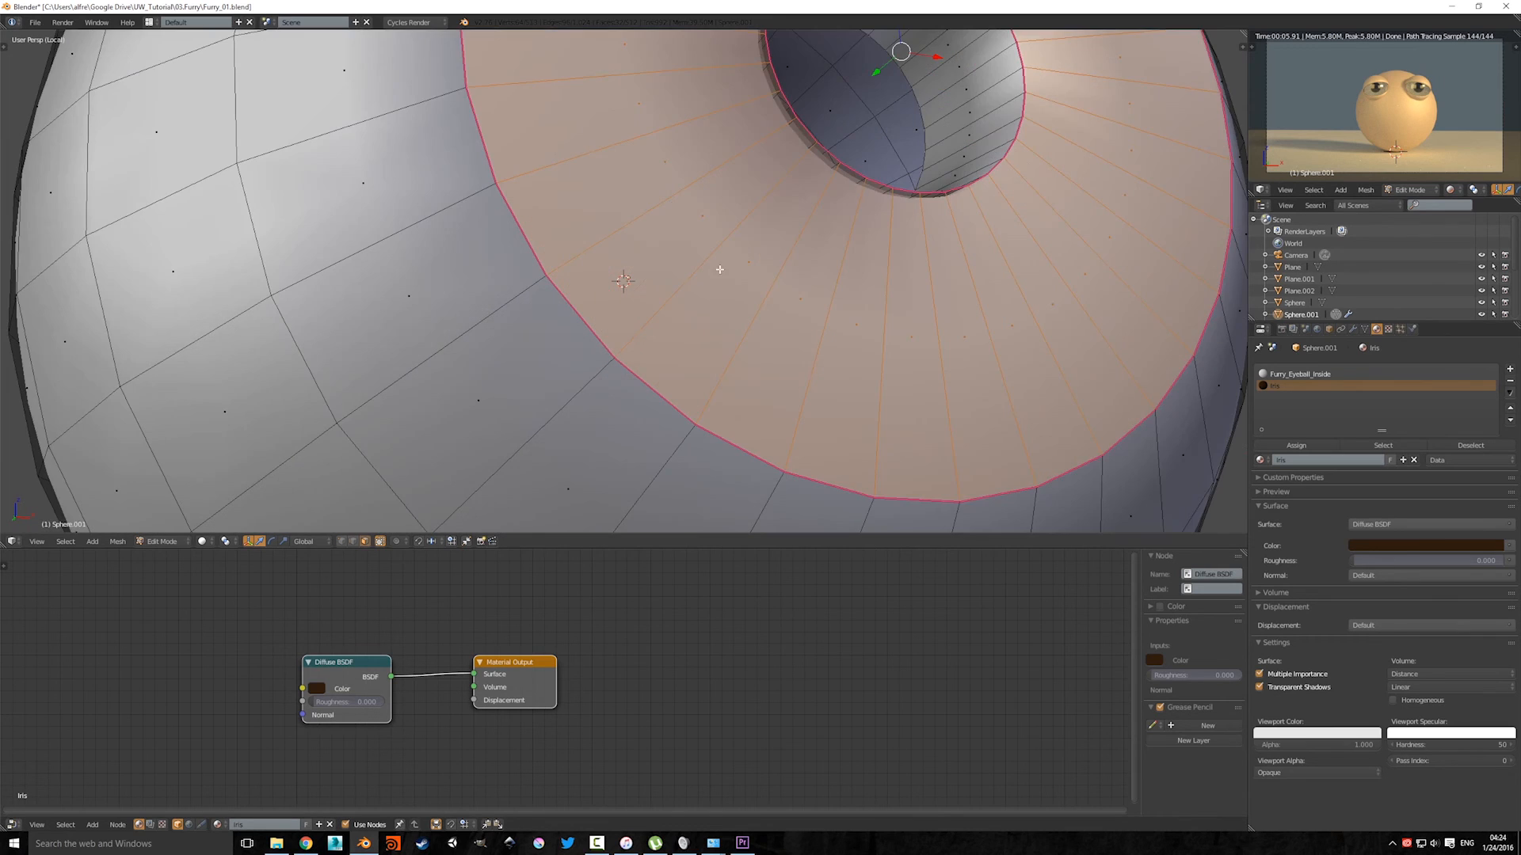
{"action": "middle_click_drag", "start_coordinate": [932, 131], "coordinate": [850, 287]}
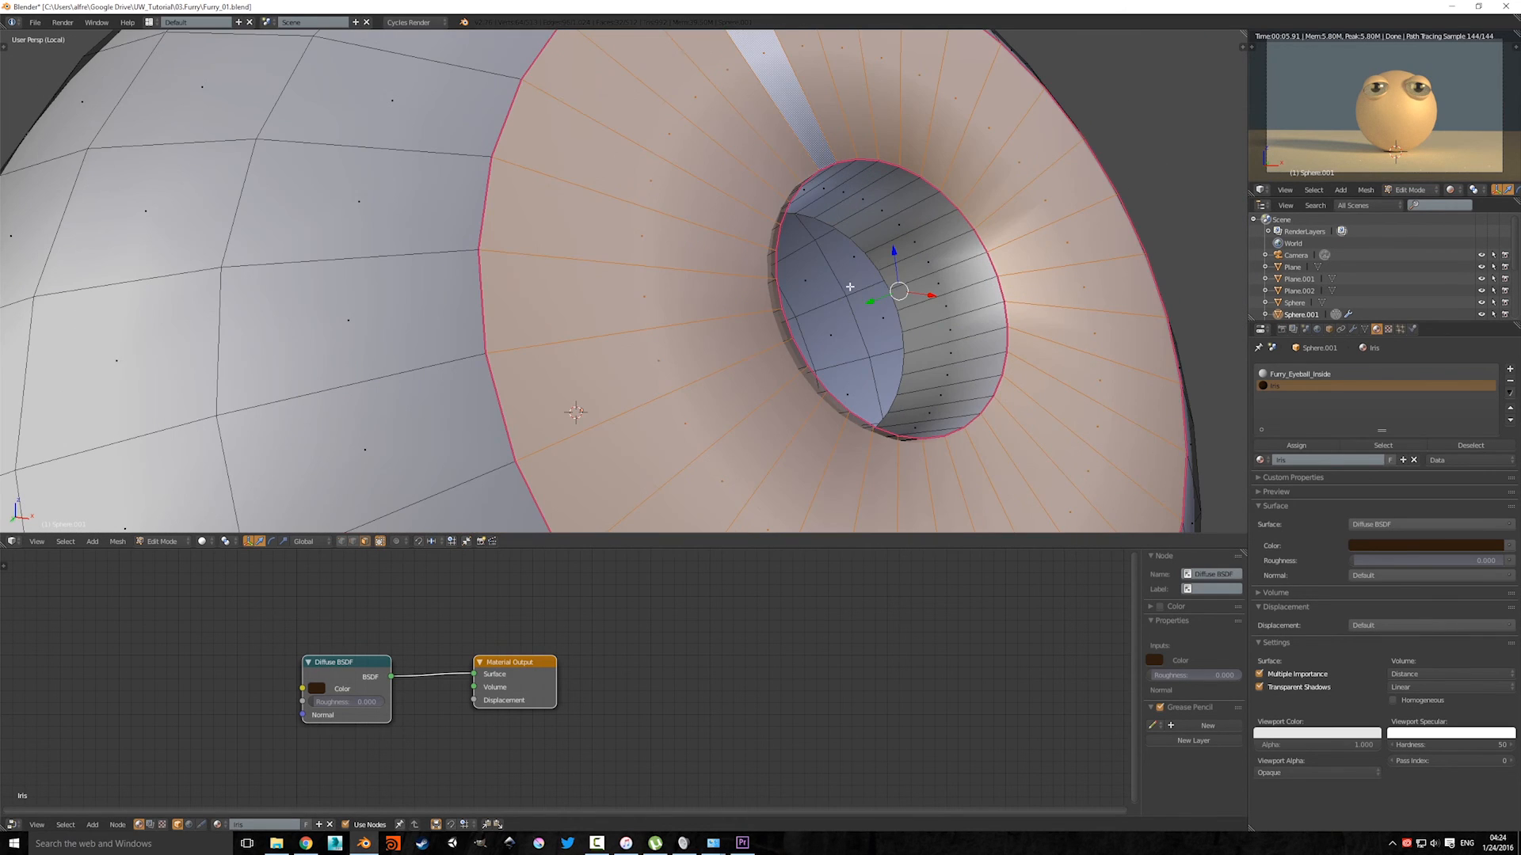
{"action": "right_click", "coordinate": [918, 234], "text": "alt"}
{"action": "left_click", "coordinate": [1294, 445]}
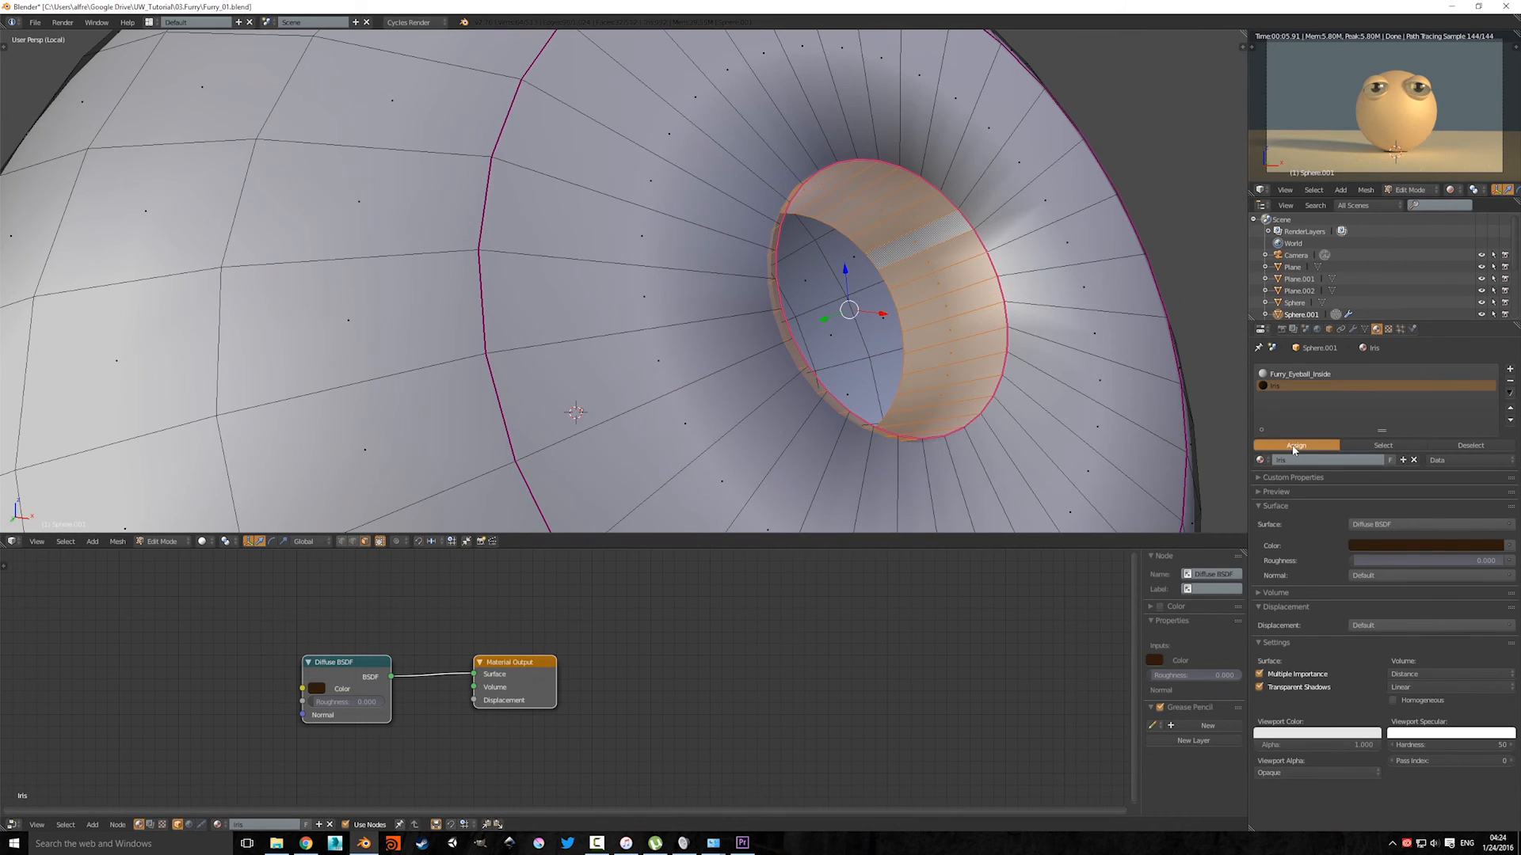
Step: Switch the viewport to Material shading and deselect all faces of the eyeball
{"action": "left_click", "coordinate": [204, 541]}
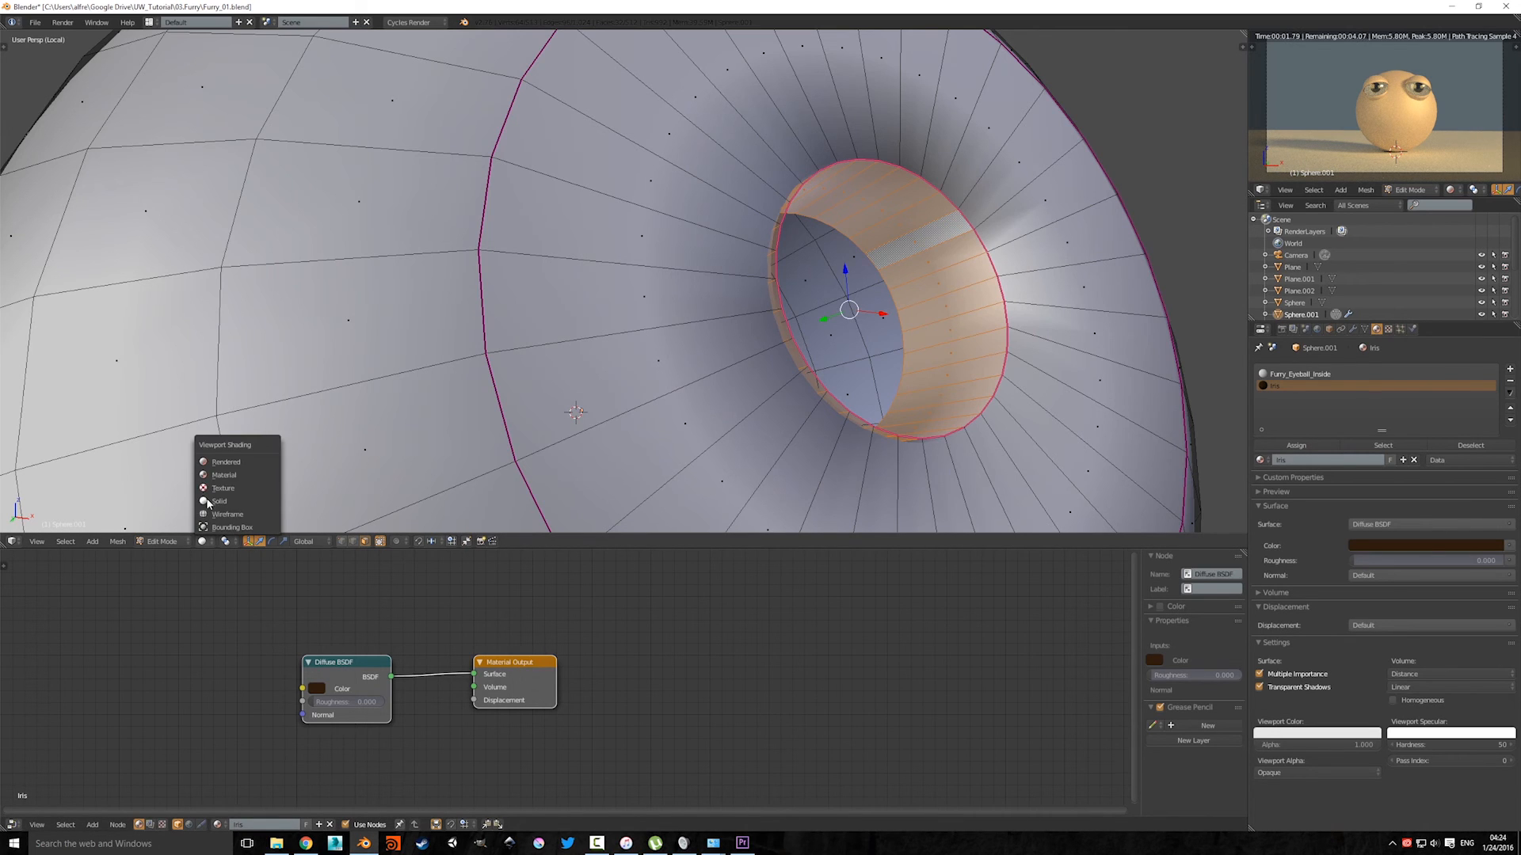
{"action": "left_click", "coordinate": [209, 487]}
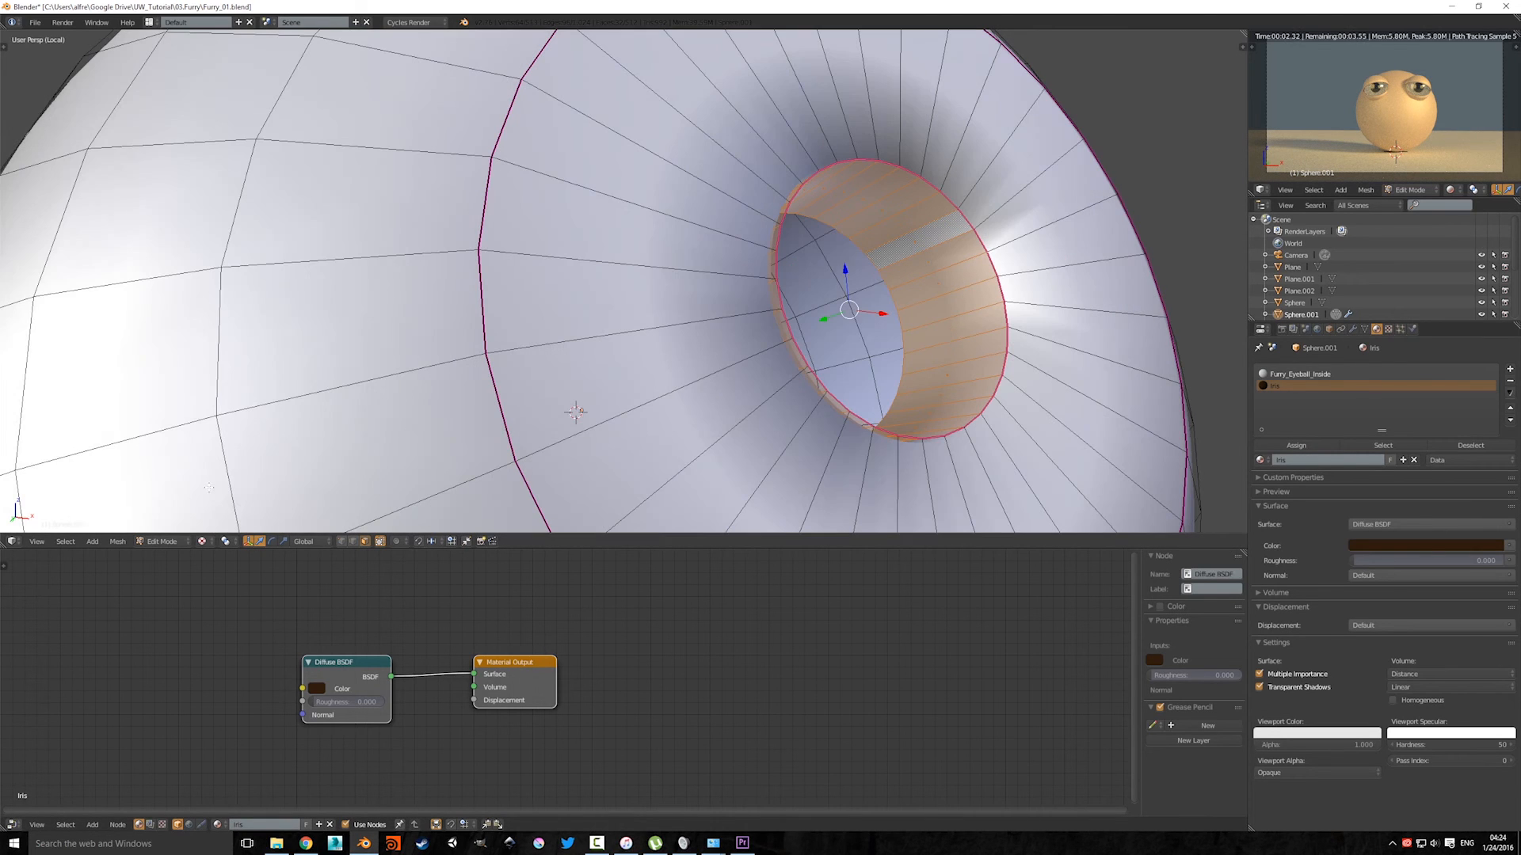
{"action": "left_click", "coordinate": [202, 541]}
{"action": "left_click", "coordinate": [216, 473]}
{"action": "scroll", "coordinate": [714, 298], "scroll_direction": "down", "scroll_amount": 8}
{"action": "middle_click_drag", "start_coordinate": [715, 298], "coordinate": [663, 268]}
{"action": "key", "text": "a"}
Step: Examine the brown iris and the pupil hole of the eyeball from several angles
{"action": "scroll", "coordinate": [664, 355], "scroll_direction": "up", "scroll_amount": 2}
{"action": "scroll", "coordinate": [662, 269], "scroll_direction": "up", "scroll_amount": 2}
{"action": "middle_click_drag", "start_coordinate": [547, 269], "coordinate": [587, 309]}
{"action": "scroll", "coordinate": [746, 352], "scroll_direction": "down", "scroll_amount": 1}
{"action": "middle_click_drag", "start_coordinate": [765, 408], "coordinate": [618, 342]}
{"action": "scroll", "coordinate": [710, 381], "scroll_direction": "up", "scroll_amount": 2}
{"action": "scroll", "coordinate": [705, 376], "scroll_direction": "down", "scroll_amount": 3}
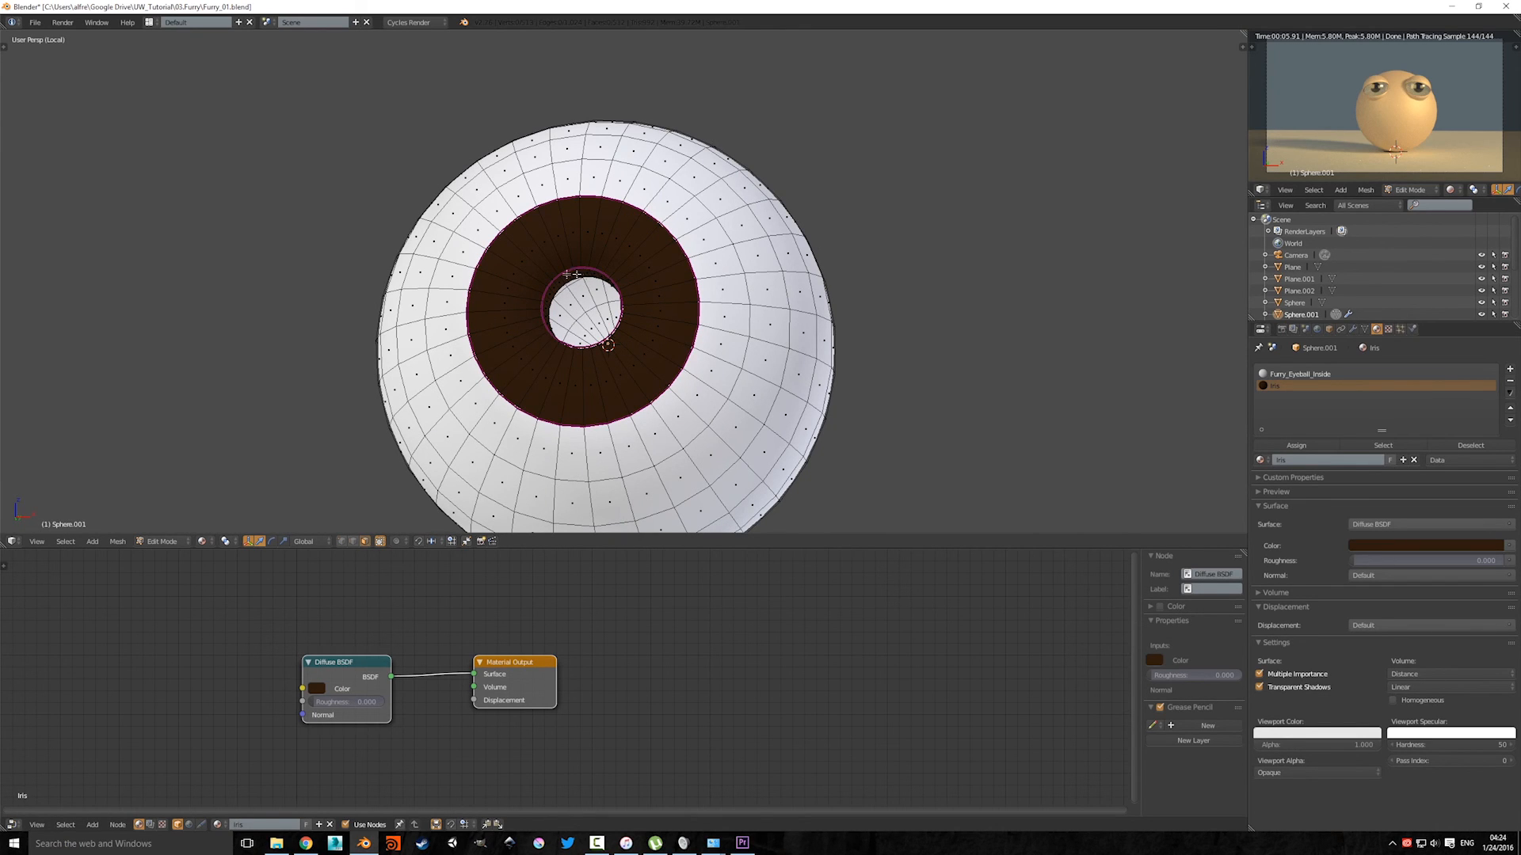
{"action": "mouse_move", "coordinate": [564, 278]}
{"action": "middle_mouse_down"}
{"action": "mouse_move", "coordinate": [622, 343]}
{"action": "mouse_move", "coordinate": [584, 248]}
{"action": "mouse_move", "coordinate": [569, 254]}
{"action": "middle_mouse_up"}
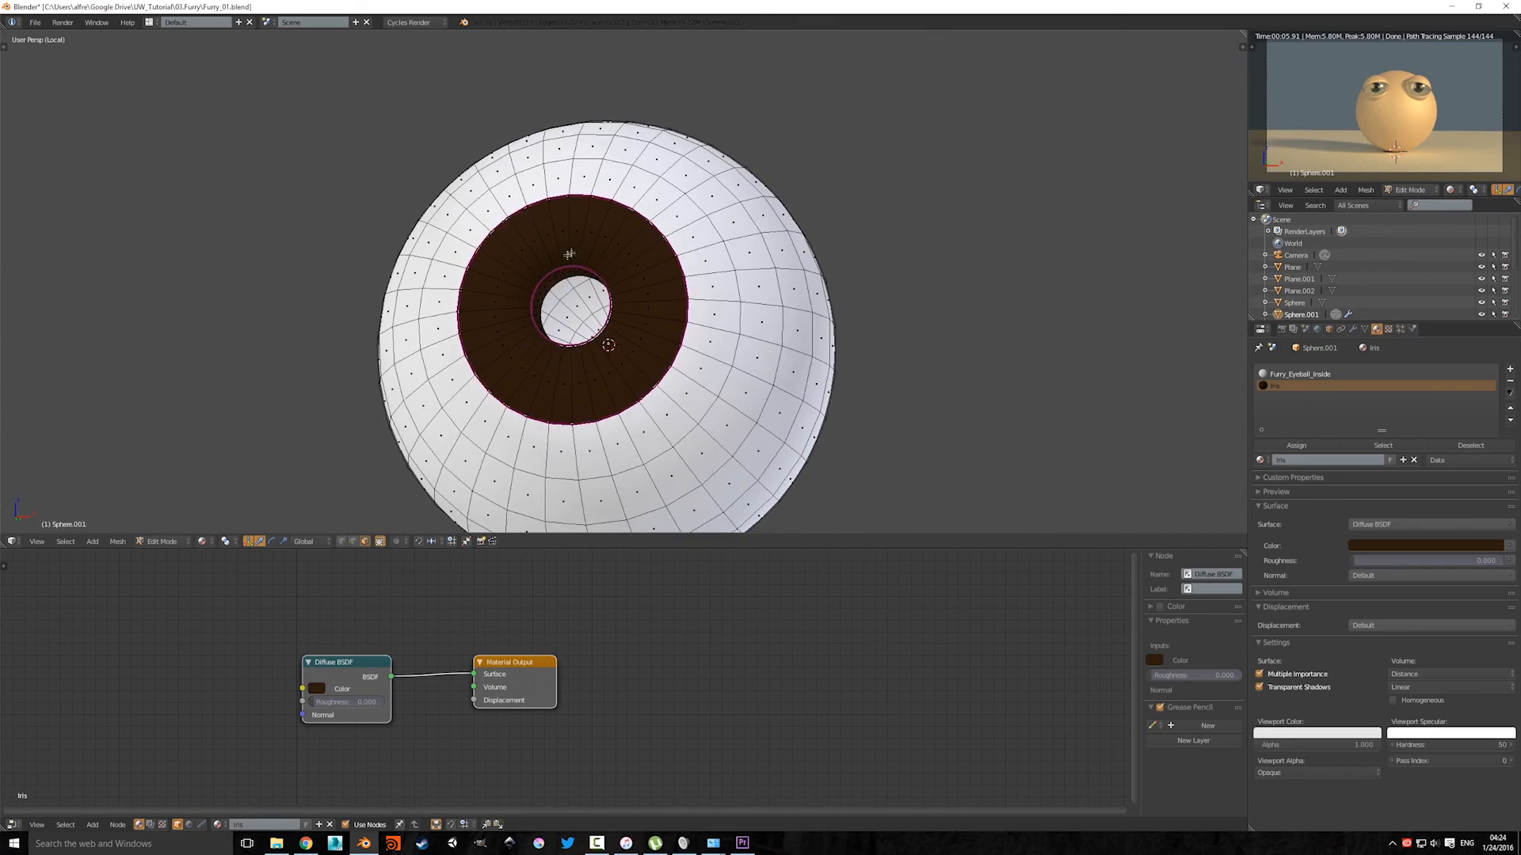
{"action": "middle_click_drag", "start_coordinate": [607, 322], "coordinate": [616, 339]}
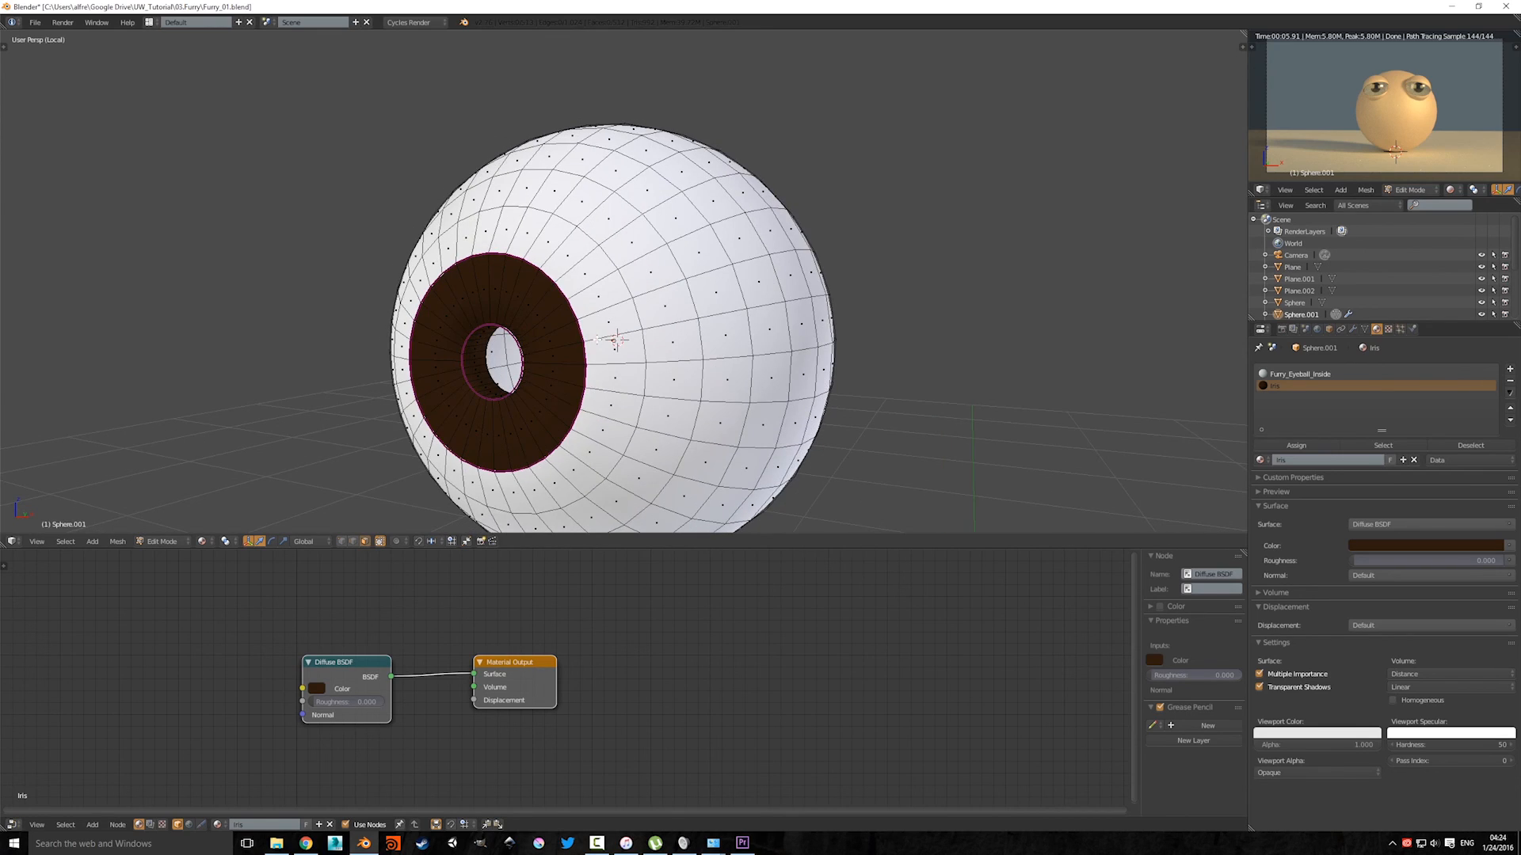
{"action": "scroll", "coordinate": [597, 340], "scroll_direction": "up", "scroll_amount": 1}
{"action": "scroll", "coordinate": [562, 338], "scroll_direction": "down", "scroll_amount": 5}
{"action": "middle_click_drag", "start_coordinate": [484, 335], "coordinate": [521, 341]}
{"action": "scroll", "coordinate": [602, 342], "scroll_direction": "up", "scroll_amount": 2}
{"action": "mouse_move", "coordinate": [638, 346]}
{"action": "middle_mouse_down"}
{"action": "mouse_move", "coordinate": [687, 353]}
{"action": "mouse_move", "coordinate": [645, 350]}
{"action": "middle_mouse_up"}
{"action": "scroll", "coordinate": [697, 354], "scroll_direction": "up", "scroll_amount": 3}
{"action": "scroll", "coordinate": [710, 355], "scroll_direction": "down", "scroll_amount": 3}
{"action": "scroll", "coordinate": [643, 362], "scroll_direction": "up", "scroll_amount": 2}
Step: Return the eyeball to Object Mode and bring the whole eye into view
{"action": "key", "text": "Tab"}
{"action": "scroll", "coordinate": [639, 359], "scroll_direction": "down", "scroll_amount": 5}
{"action": "scroll", "coordinate": [641, 349], "scroll_direction": "up", "scroll_amount": 3}
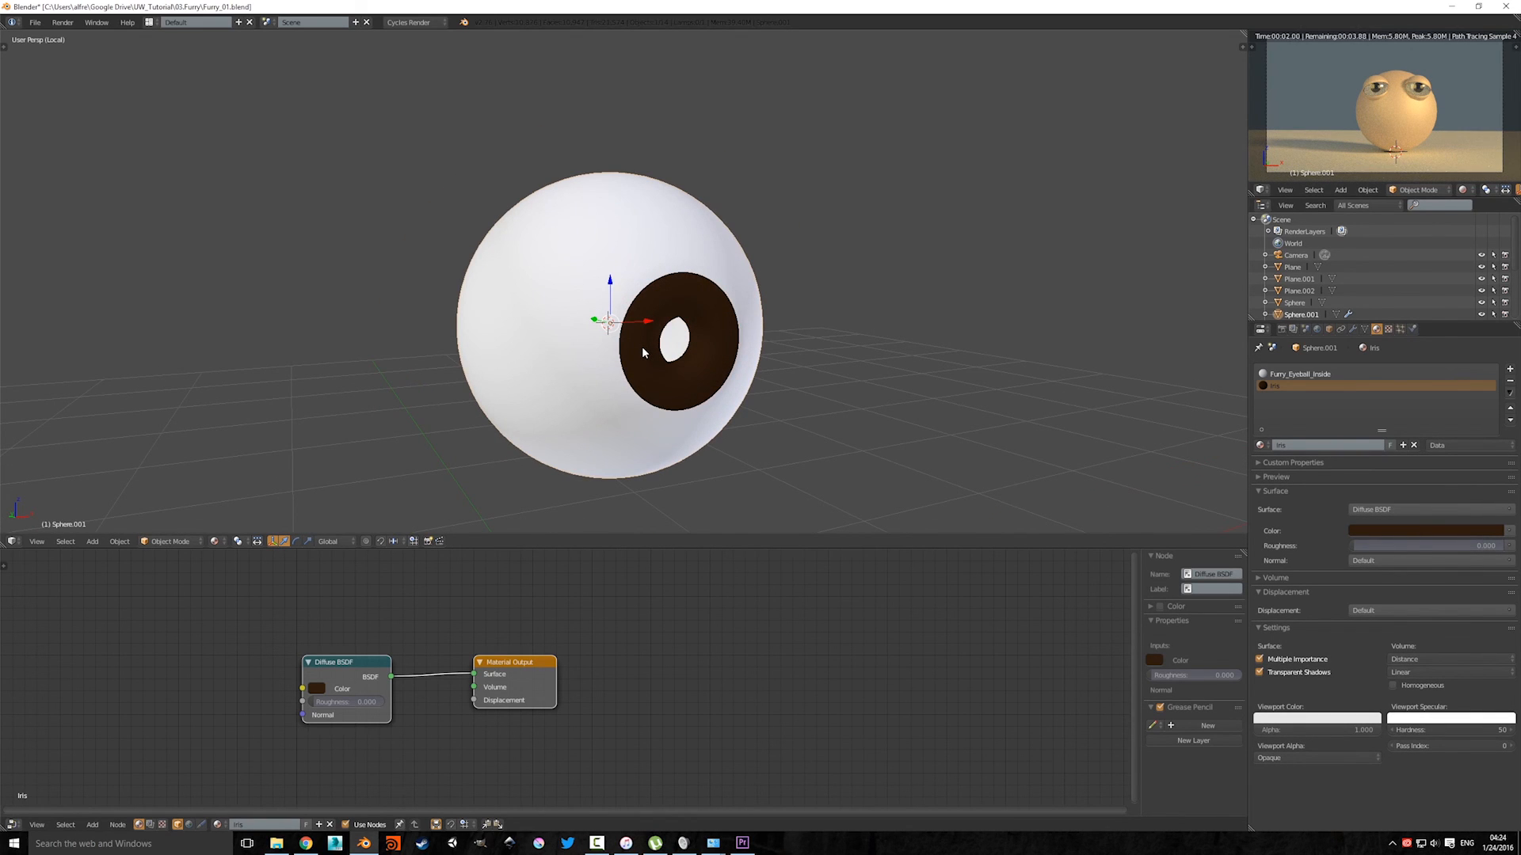